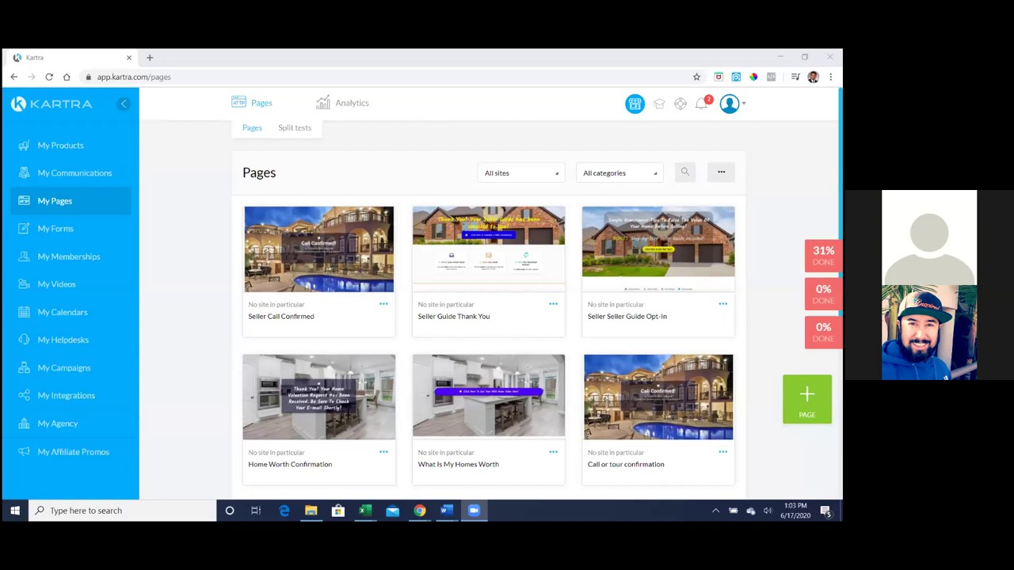
- From My Communications, open Analytics > Leads to see 17 new leads in 30 days
{"action": "left_click", "coordinate": [76, 174]}
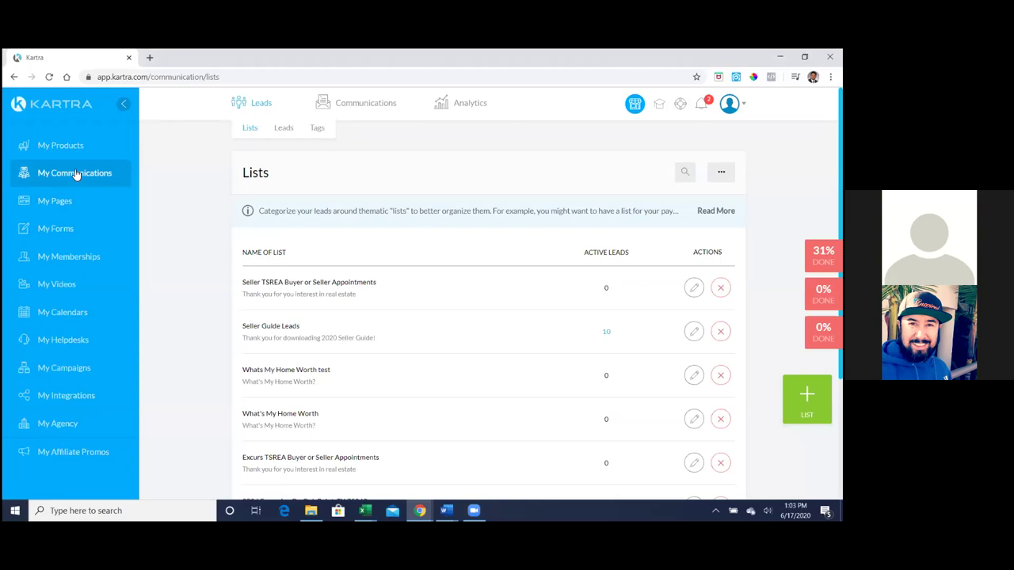
{"action": "mouse_move", "coordinate": [465, 110]}
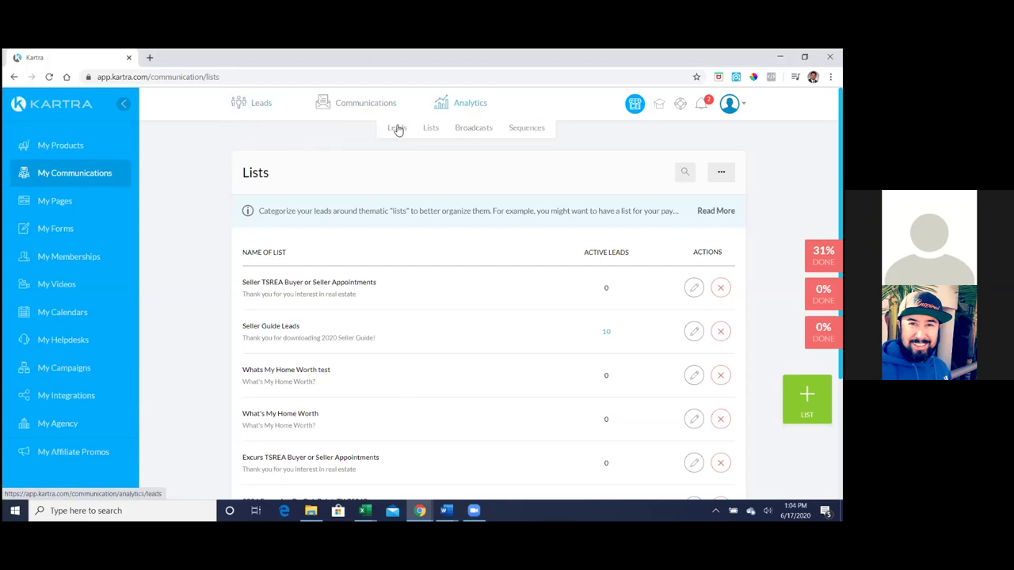
{"action": "left_click", "coordinate": [397, 128]}
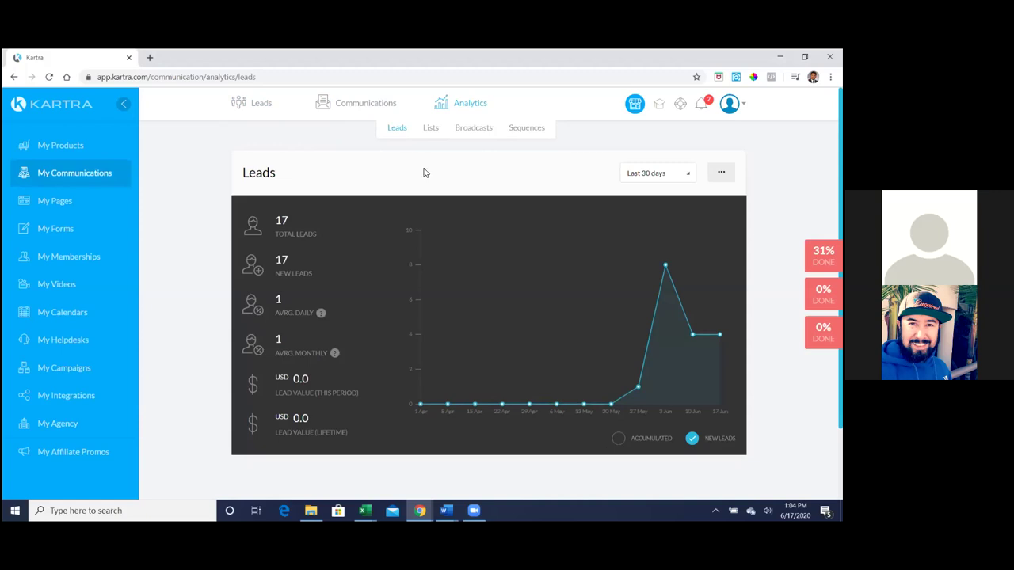
{"action": "mouse_move", "coordinate": [368, 106]}
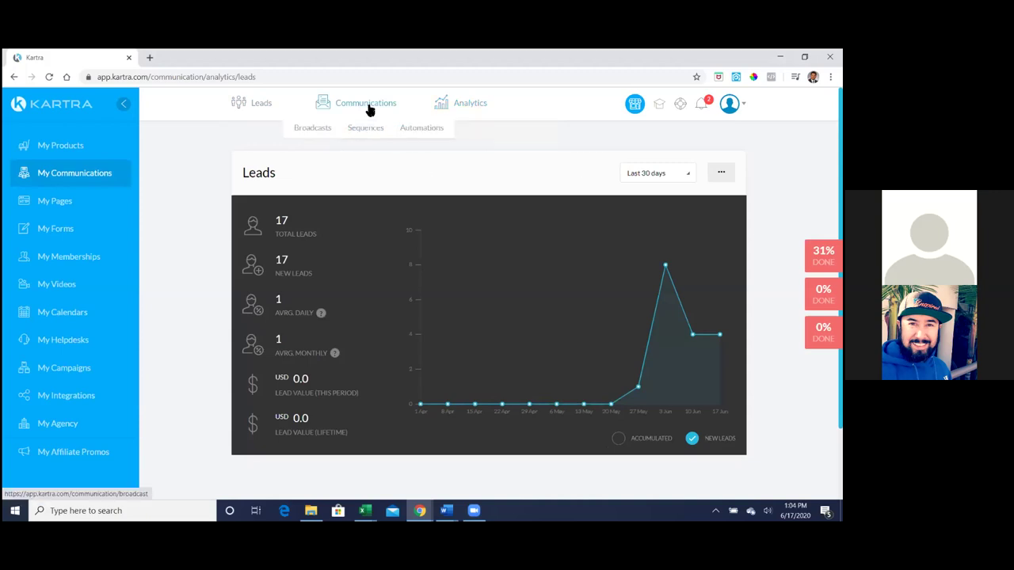
- Switch to the Leads table listing all 17 contacts with list, sequence and tag counts
{"action": "mouse_move", "coordinate": [254, 104]}
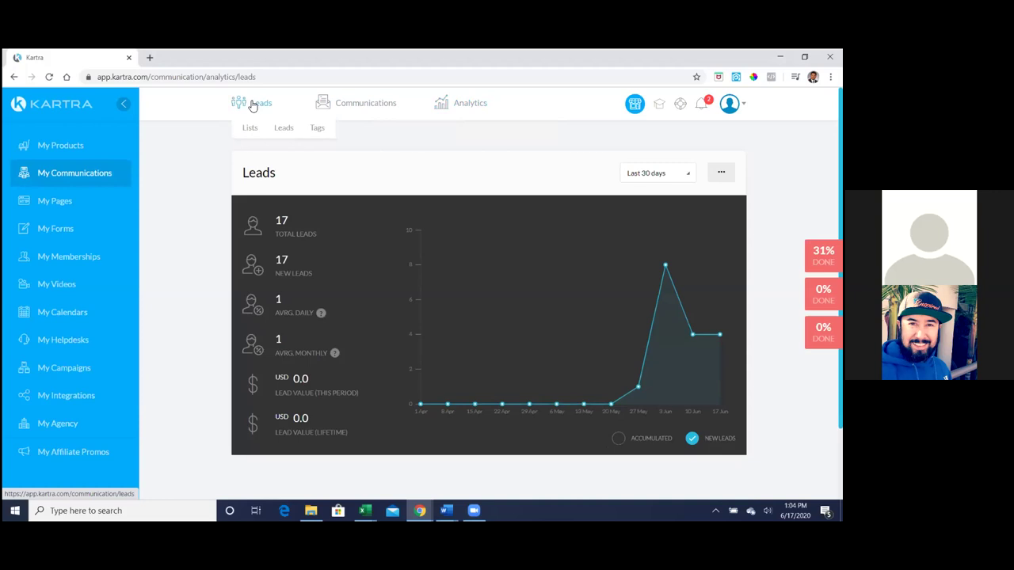
{"action": "left_click", "coordinate": [252, 106]}
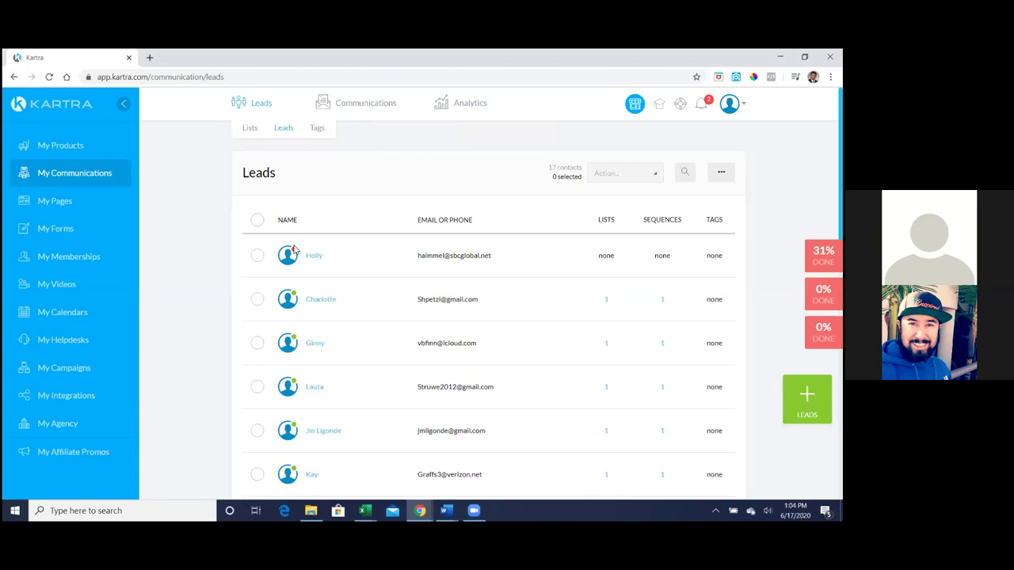
{"action": "mouse_move", "coordinate": [292, 251]}
- Open the second lead's record and review its Lists, then the Form Welcome email in Communications
{"action": "left_click", "coordinate": [313, 301]}
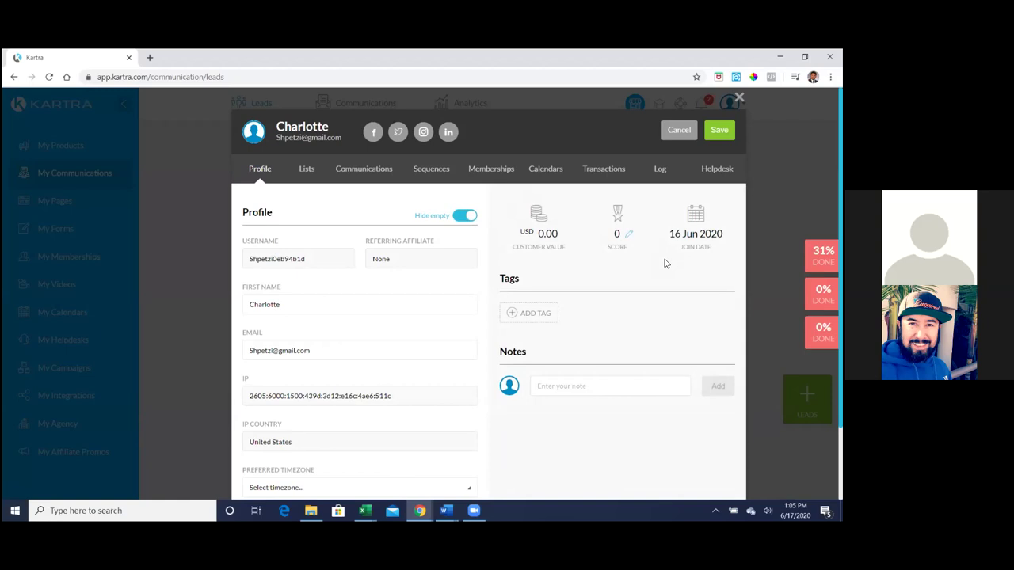
{"action": "left_click", "coordinate": [309, 174]}
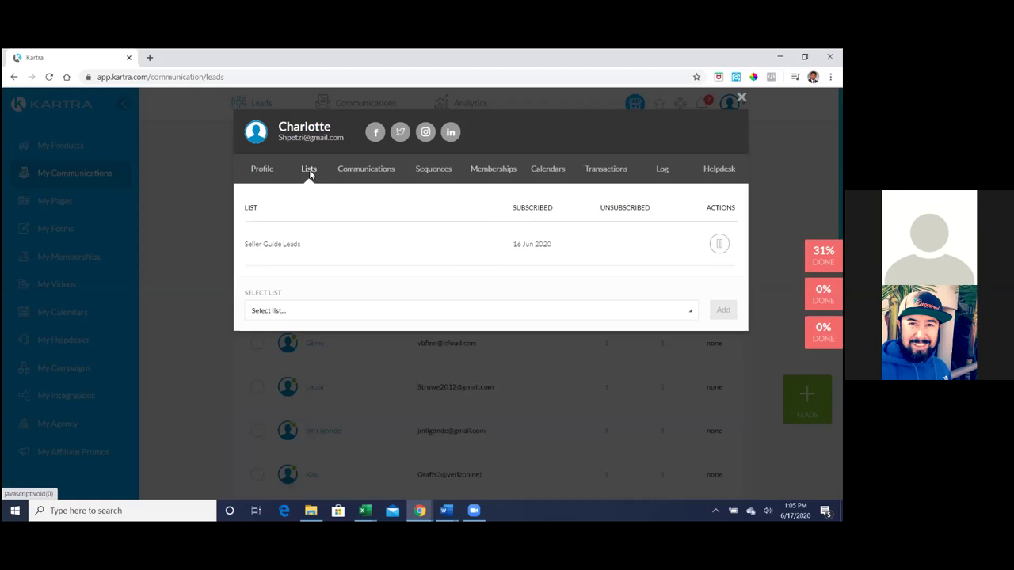
{"action": "left_click", "coordinate": [377, 171]}
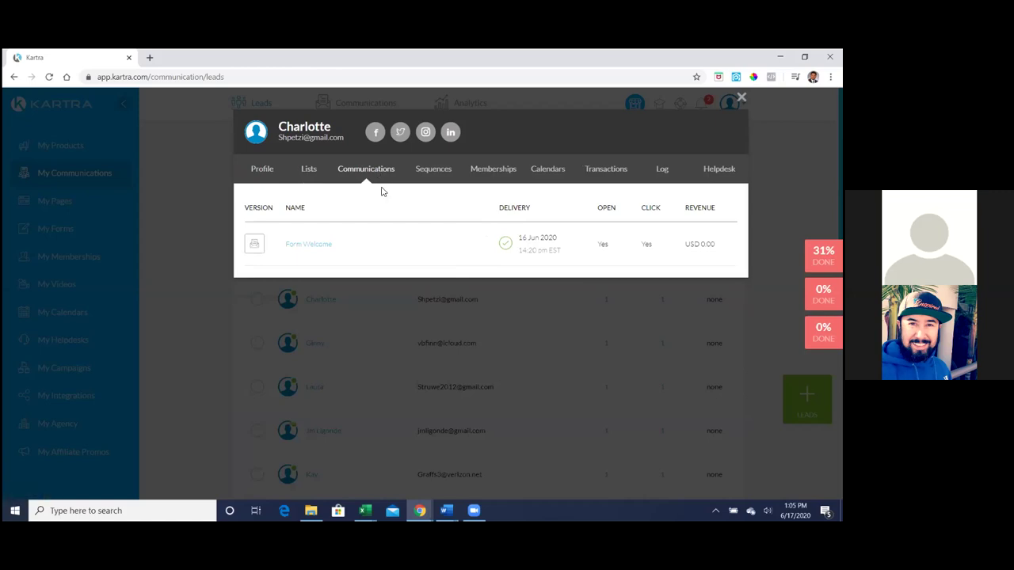
- View the lead's Seller Guide Leads sequence subscription from 16 Jun 2020, now at Email #2
{"action": "left_click", "coordinate": [444, 171]}
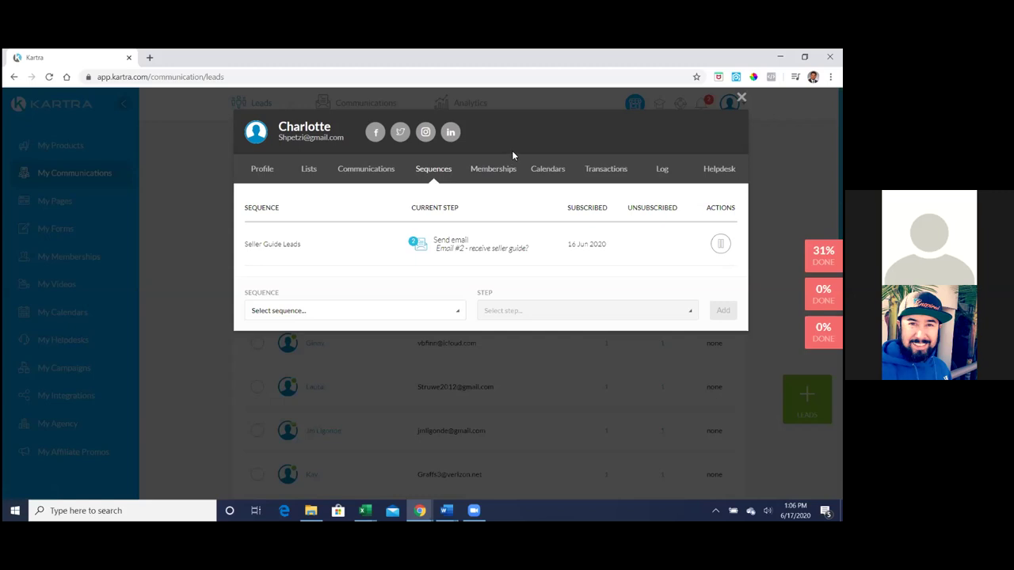
- Check the lead's Calendars and Transactions tabs, both showing no entries
{"action": "left_click", "coordinate": [545, 175]}
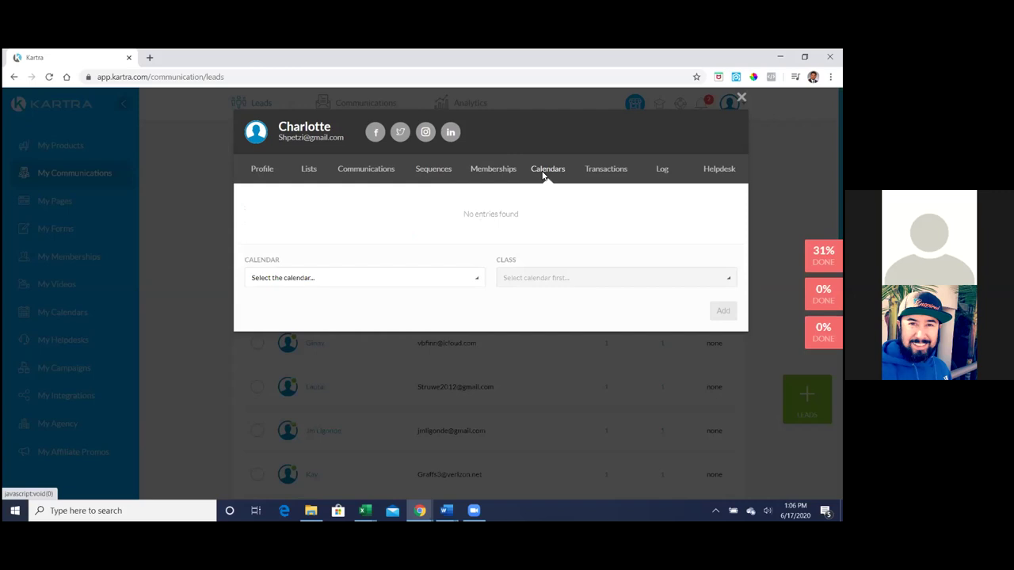
{"action": "left_click", "coordinate": [599, 173]}
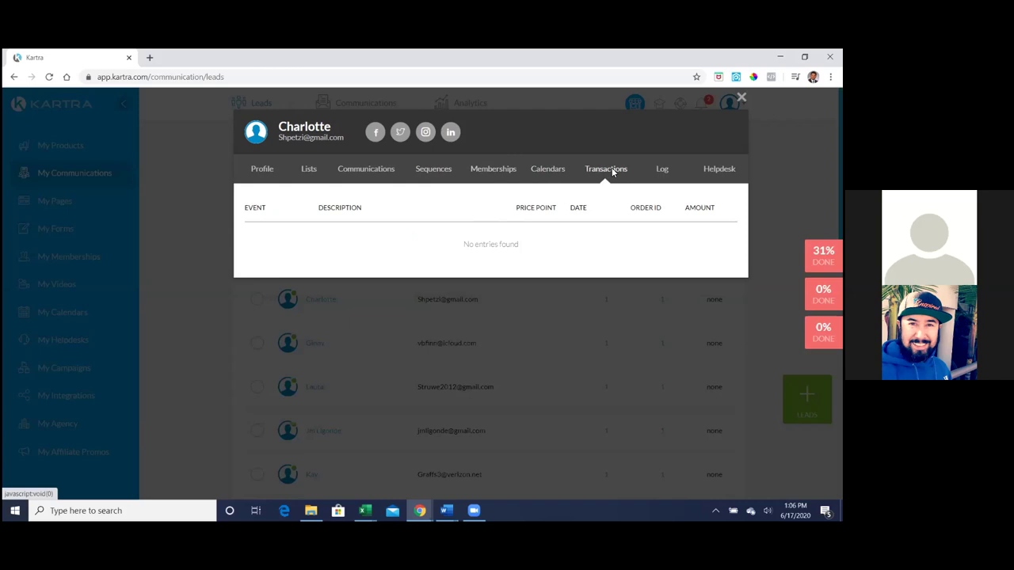
- Review the lead's Log events, from form completion and list subscription to 16 Jun 2020 email clicks
{"action": "left_click", "coordinate": [657, 170]}
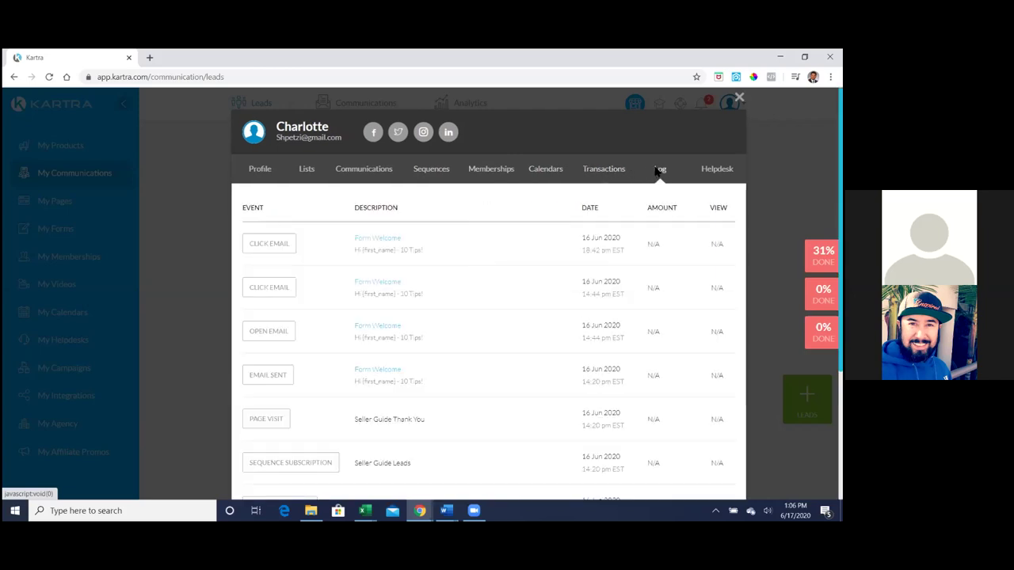
{"action": "scroll", "coordinate": [658, 284], "scroll_direction": "down", "scroll_amount": 3}
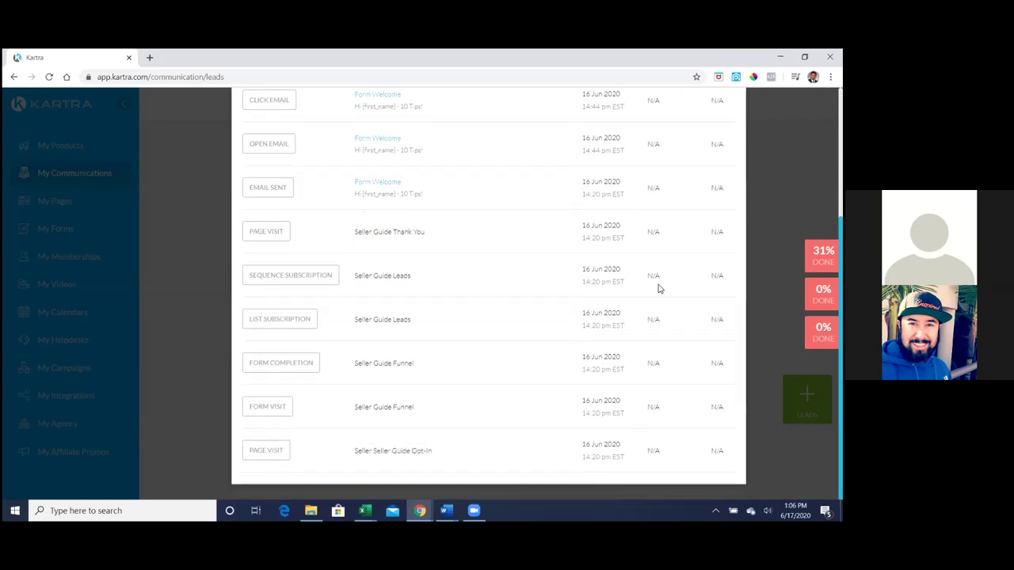
{"action": "scroll", "coordinate": [658, 287], "scroll_direction": "up", "scroll_amount": 1}
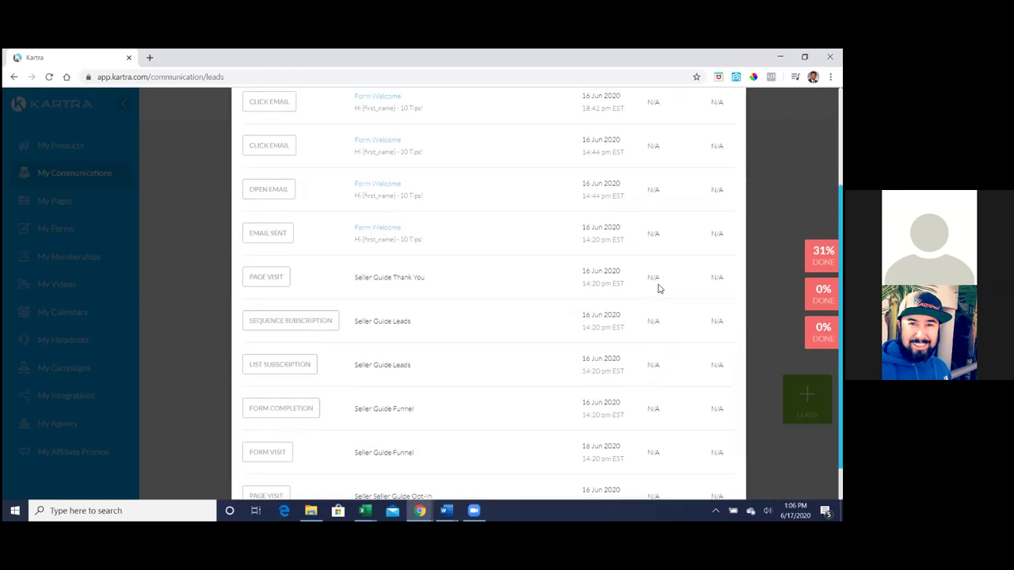
{"action": "scroll", "coordinate": [658, 286], "scroll_direction": "up", "scroll_amount": 1}
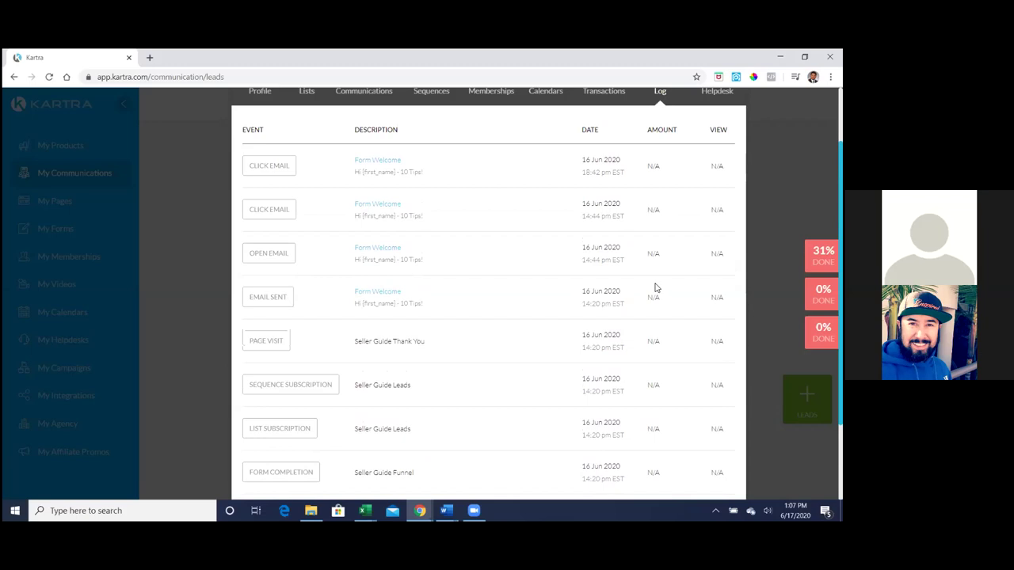
{"action": "scroll", "coordinate": [655, 288], "scroll_direction": "up", "scroll_amount": 1}
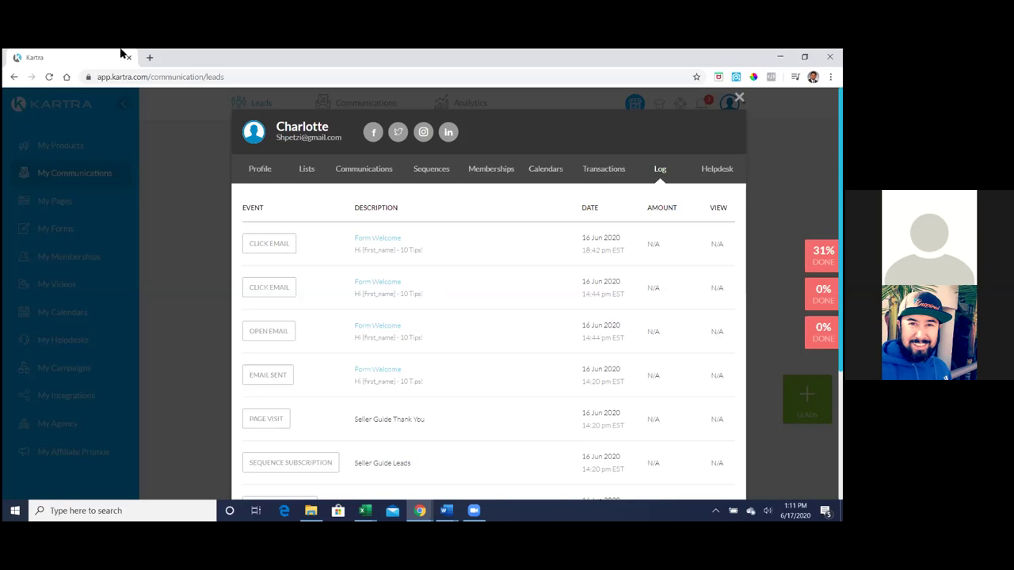
- Open facebook.com in a new browser tab and pick the saved account
{"action": "left_click", "coordinate": [149, 57]}
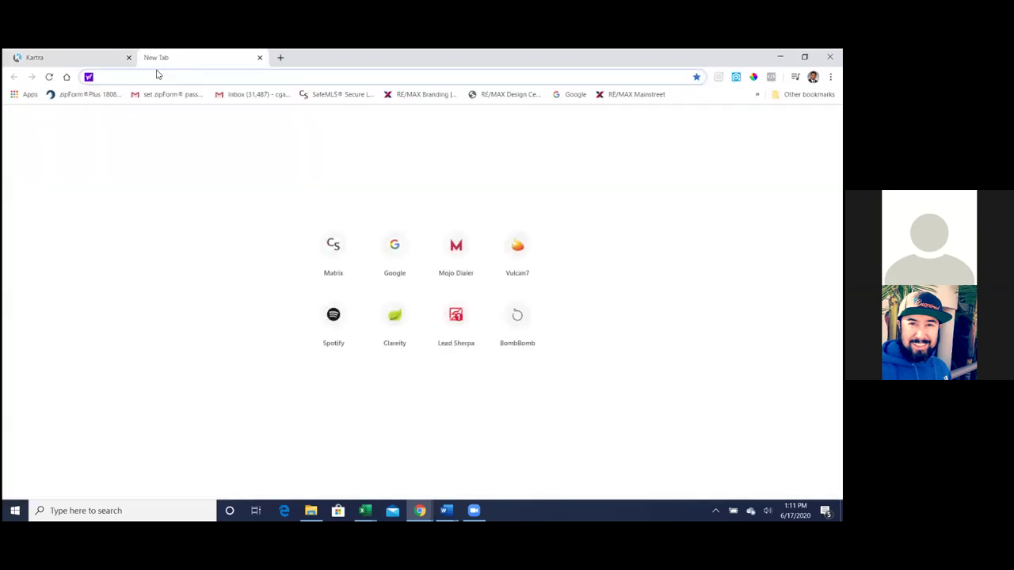
{"action": "type", "text": "facebook.com"}
{"action": "key", "text": "Return"}
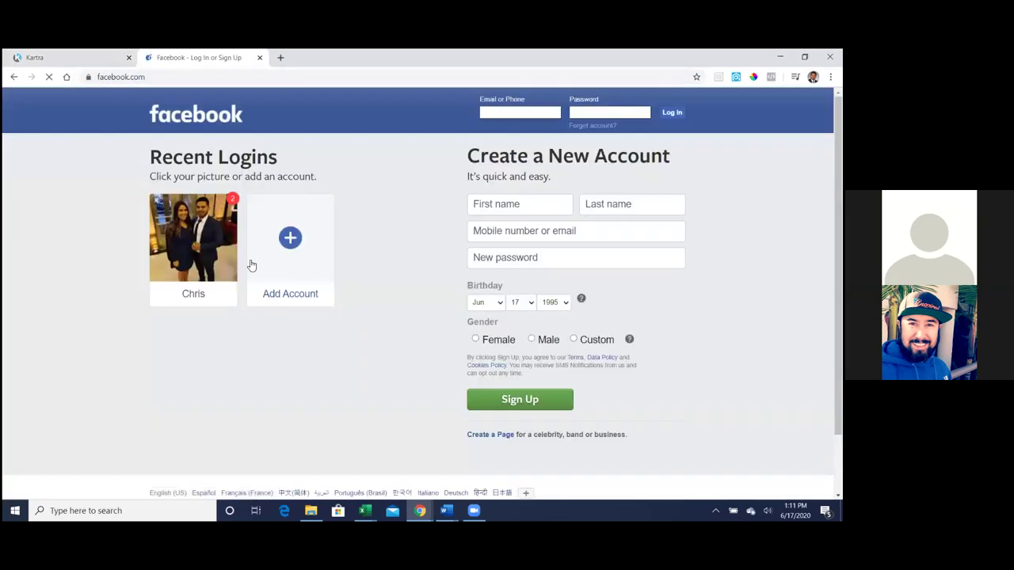
{"action": "left_click", "coordinate": [232, 258]}
- Log in with the account password, re-entering it after the error
{"action": "type", "text": "•••••••••"}
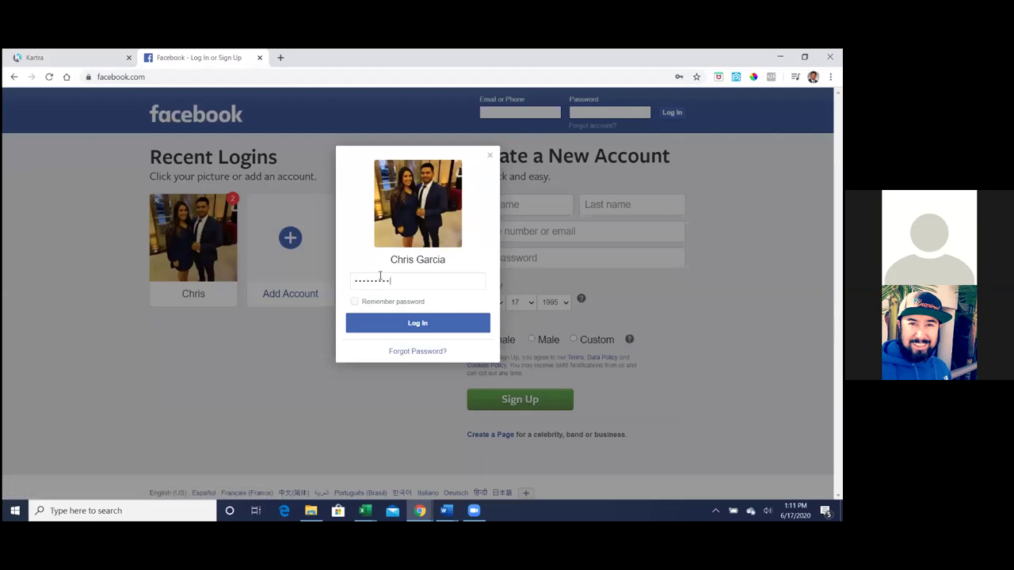
{"action": "type", "text": "•"}
{"action": "key", "text": "Return"}
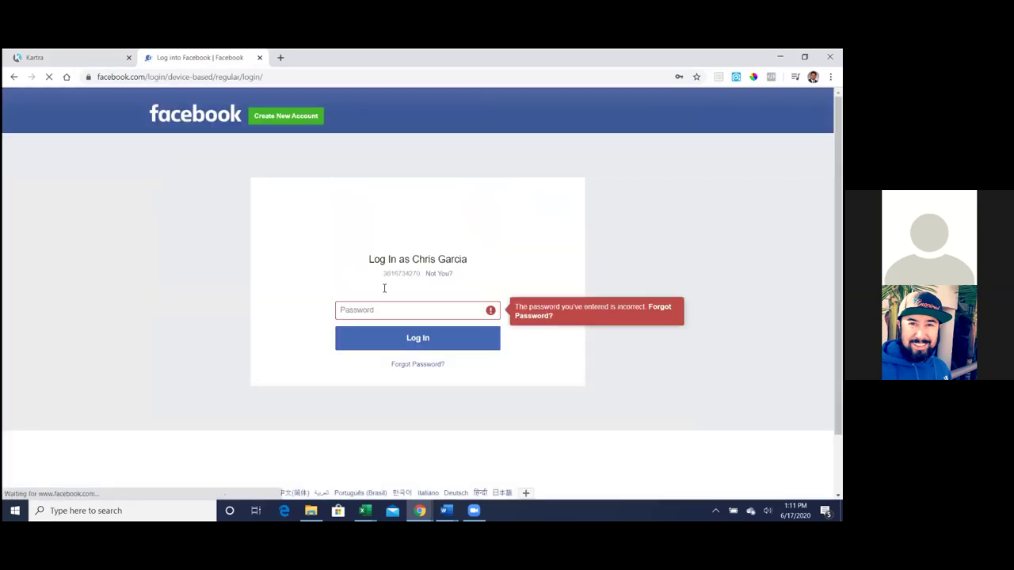
{"action": "left_click", "coordinate": [391, 308]}
{"action": "type", "text": "•••••••••"}
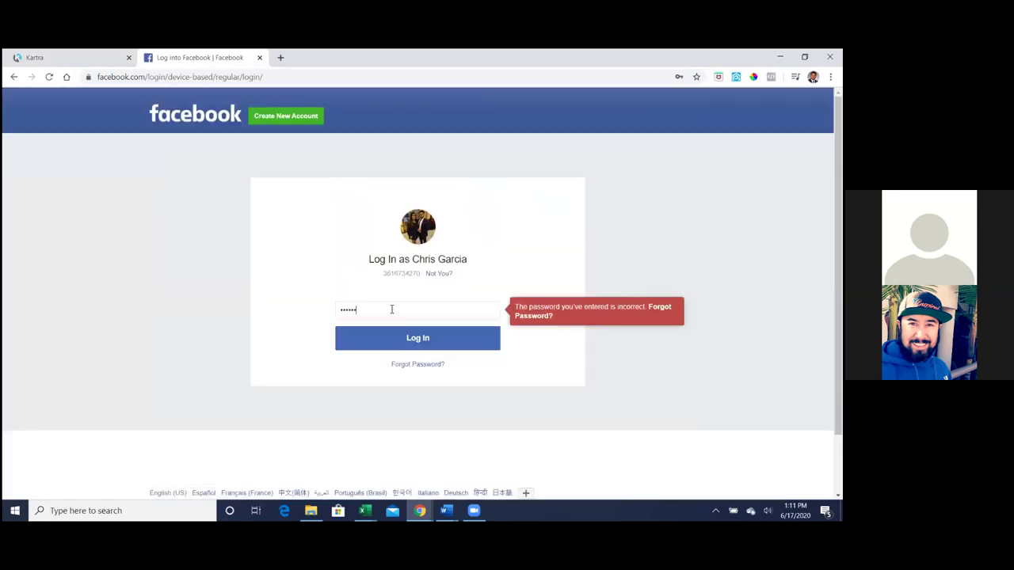
{"action": "key", "text": "Return"}
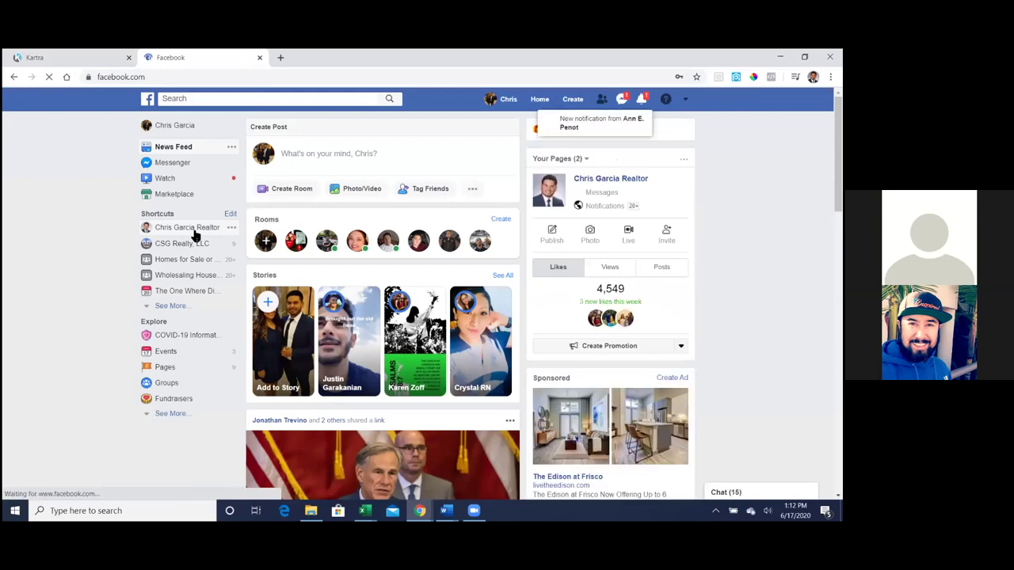
{"action": "left_click", "coordinate": [195, 230]}
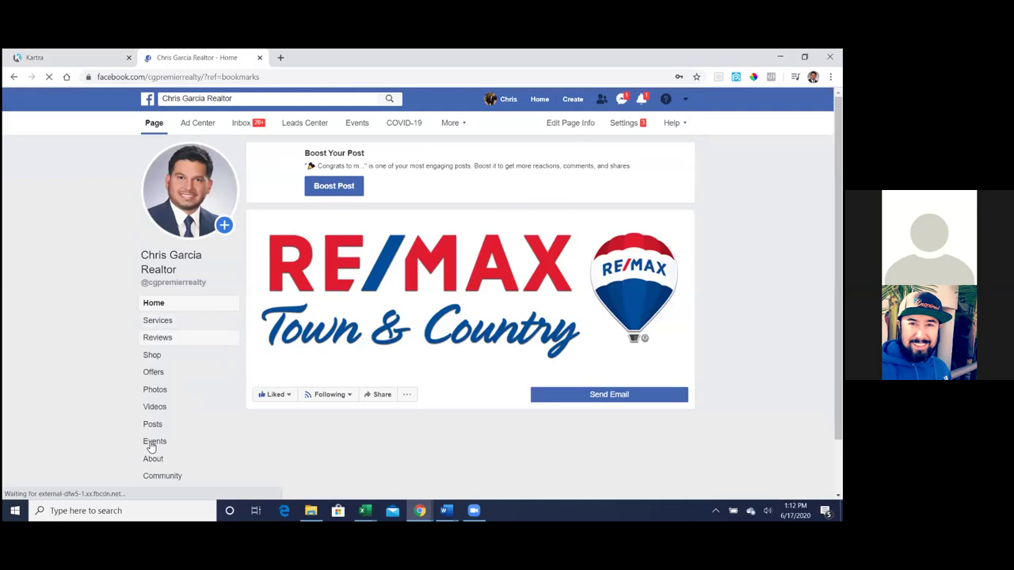
- Open the realtor business page's About section and start a Messenger chat with it
{"action": "left_click", "coordinate": [153, 460]}
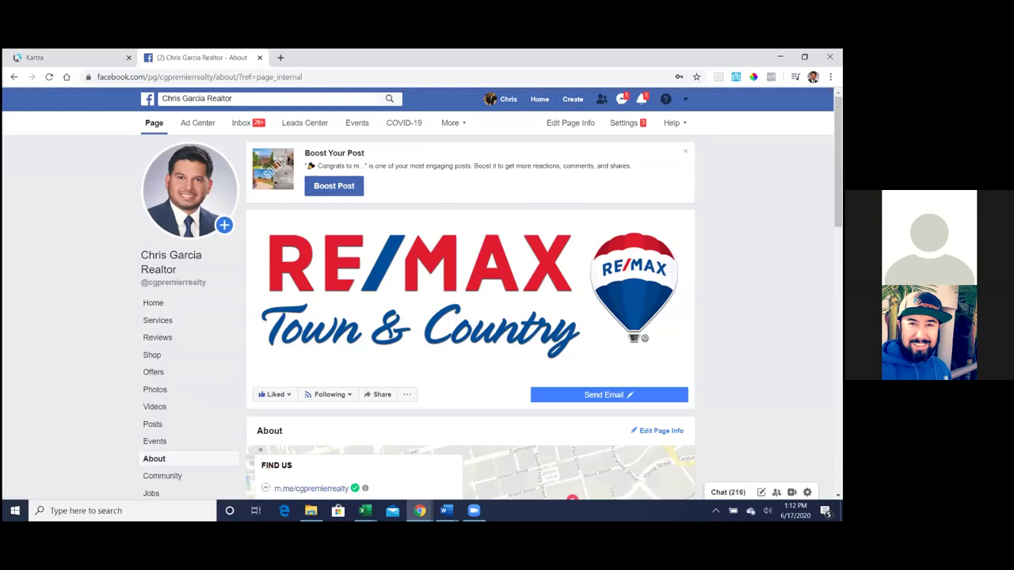
{"action": "scroll", "coordinate": [158, 431], "scroll_direction": "down", "scroll_amount": 2}
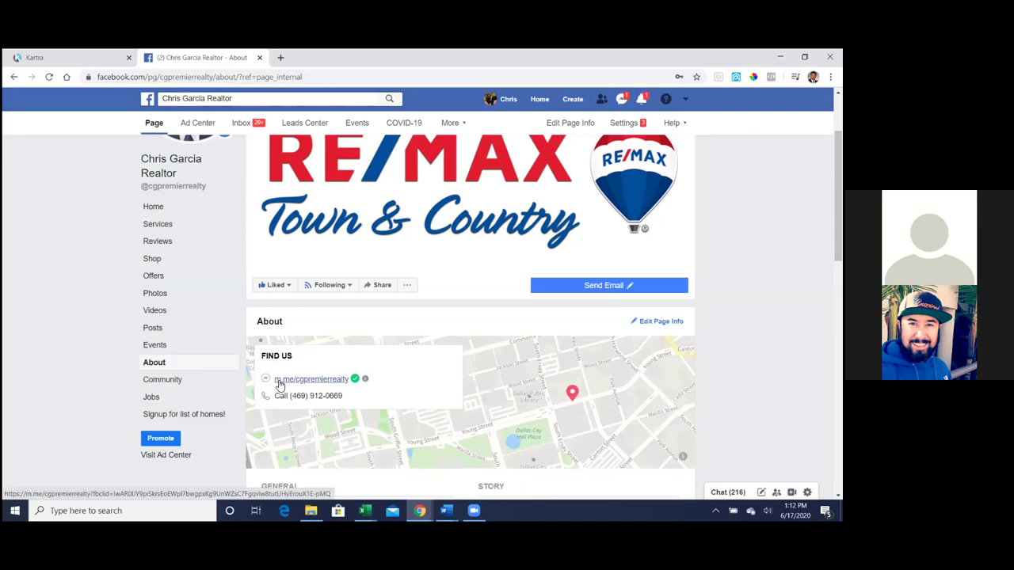
{"action": "left_click", "coordinate": [279, 385]}
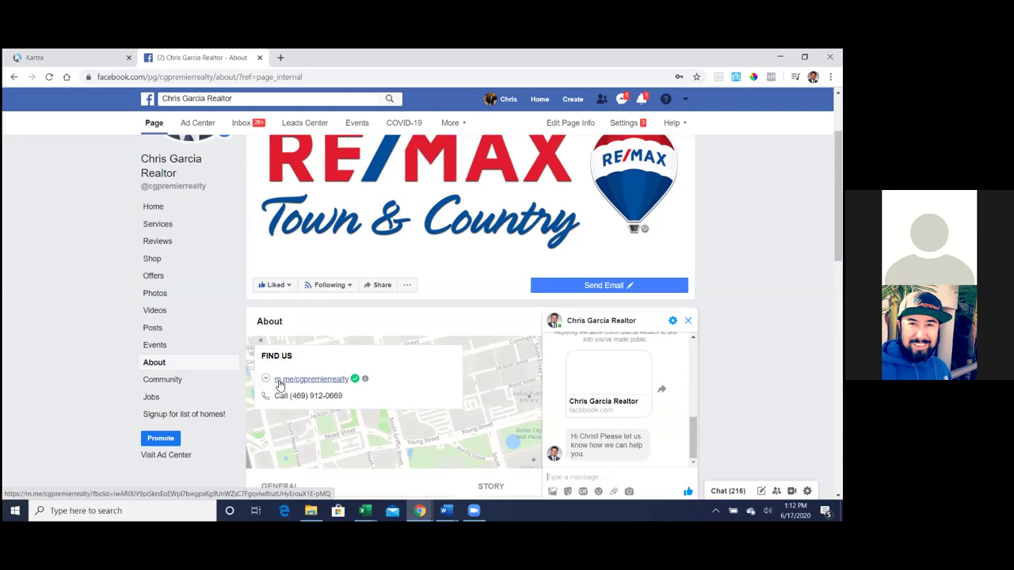
- Copy the business page's m.me link from the About section
{"action": "left_click_drag", "start_coordinate": [274, 380], "coordinate": [348, 382]}
{"action": "right_click", "coordinate": [344, 383]}
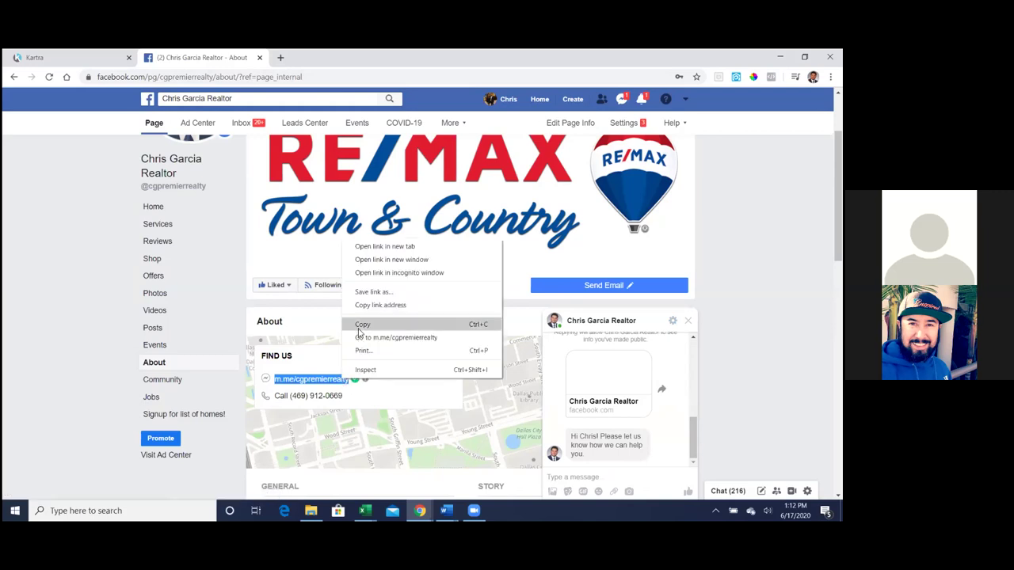
{"action": "left_click", "coordinate": [362, 325]}
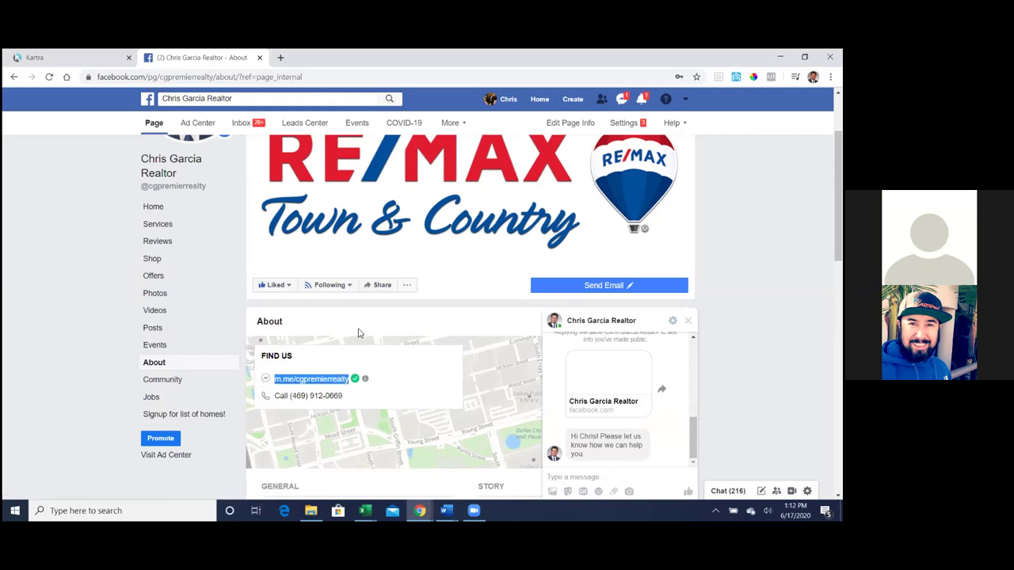
{"action": "left_click", "coordinate": [324, 99]}
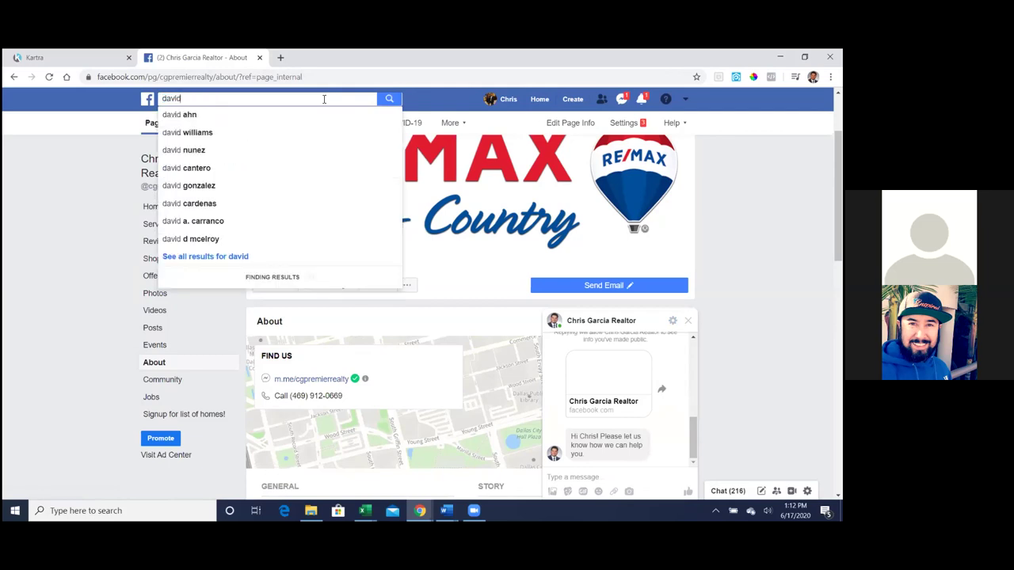
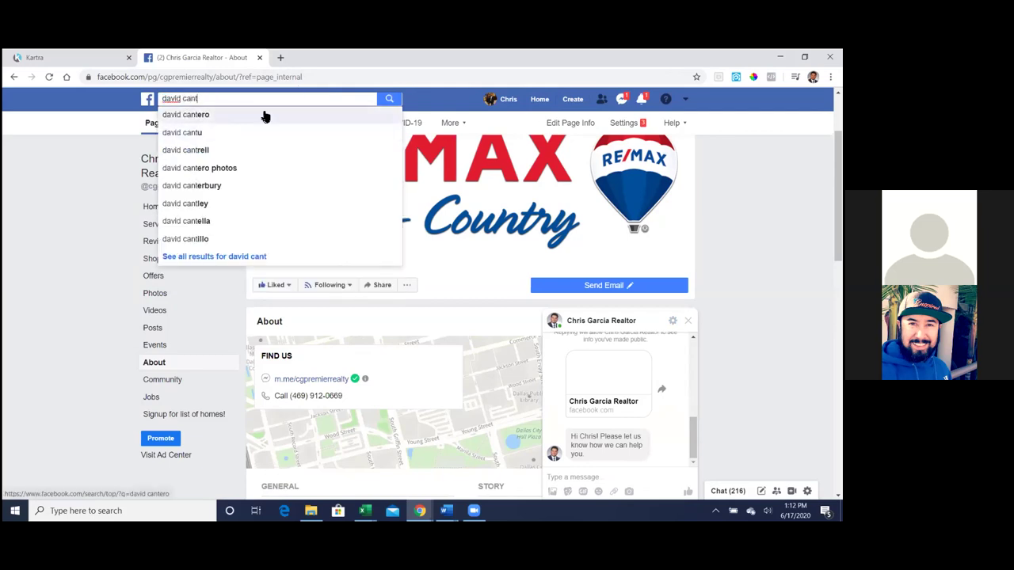
- Search Facebook for the friend by name, rerunning the recent search
{"action": "left_click", "coordinate": [244, 115]}
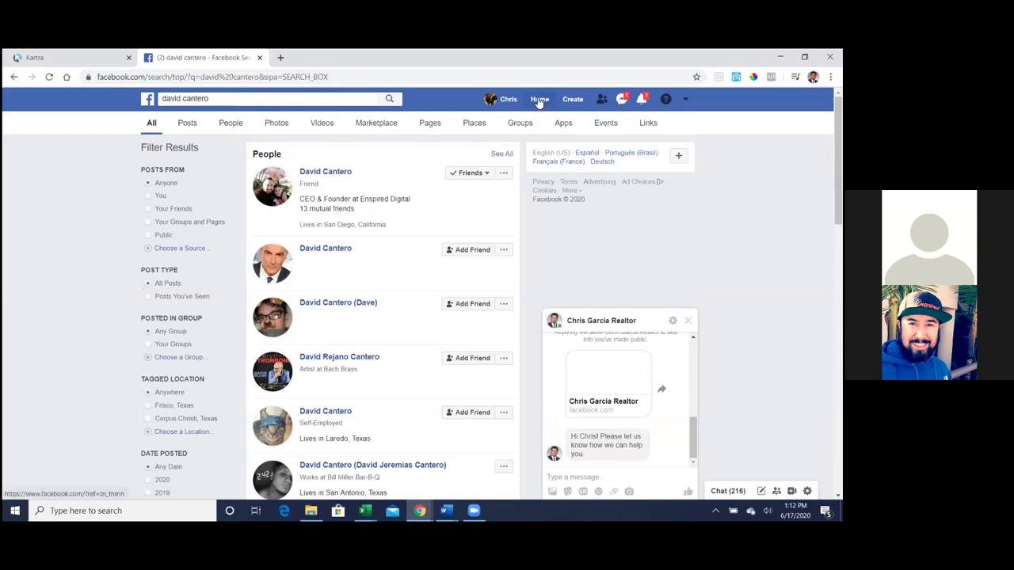
{"action": "left_click", "coordinate": [539, 100]}
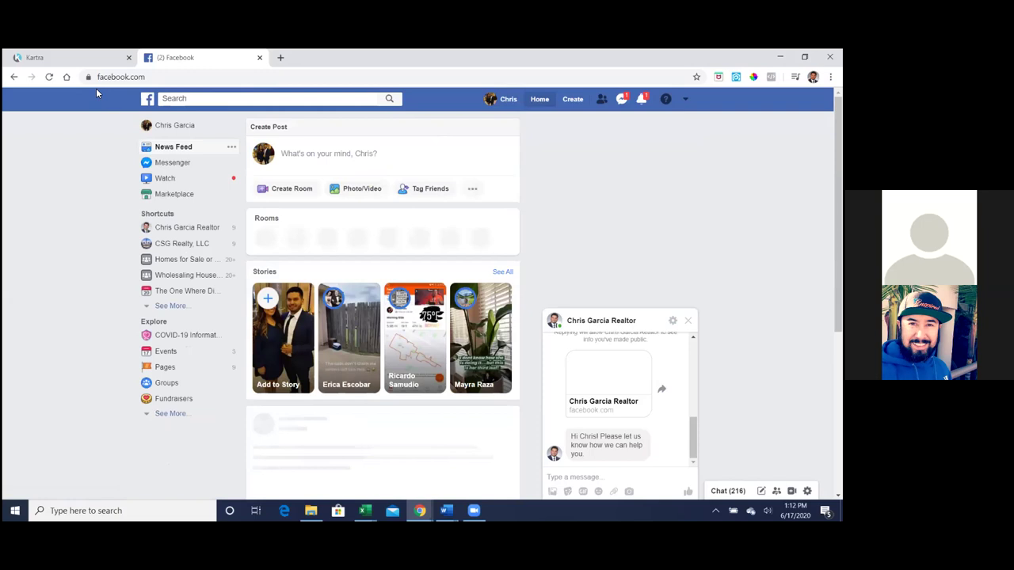
{"action": "left_click", "coordinate": [90, 54]}
{"action": "left_click", "coordinate": [166, 59]}
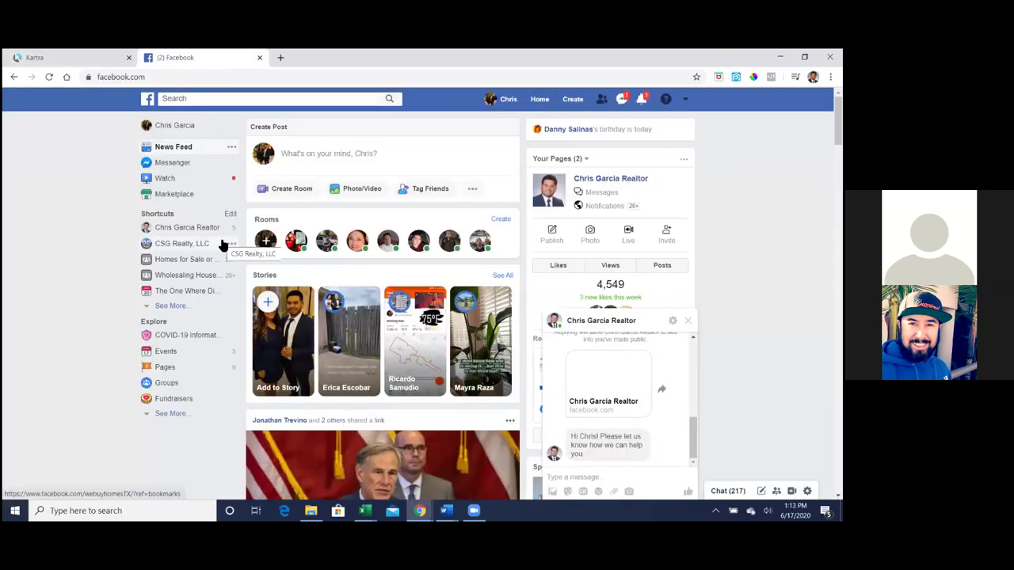
{"action": "left_click", "coordinate": [237, 99]}
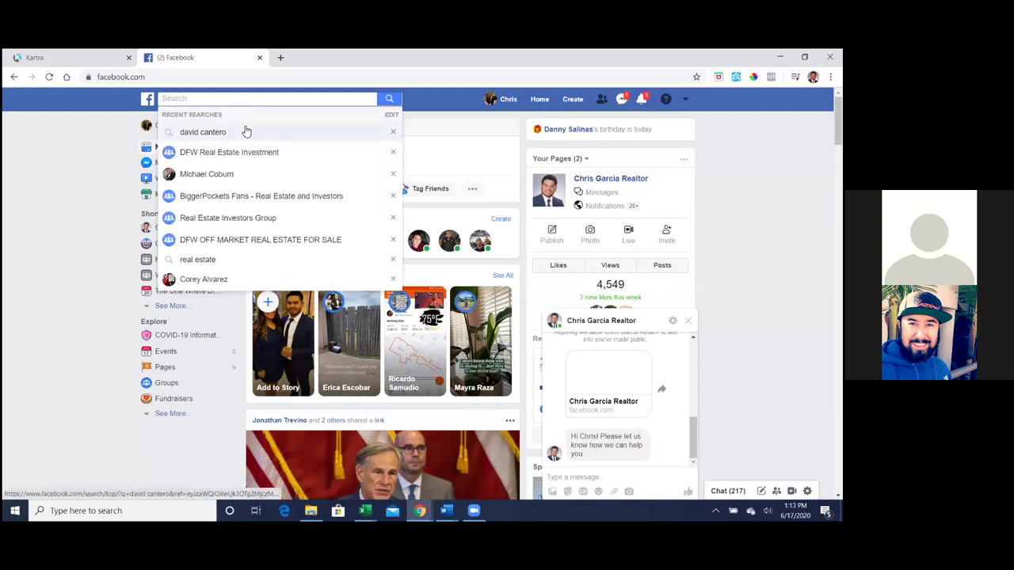
{"action": "left_click", "coordinate": [244, 133]}
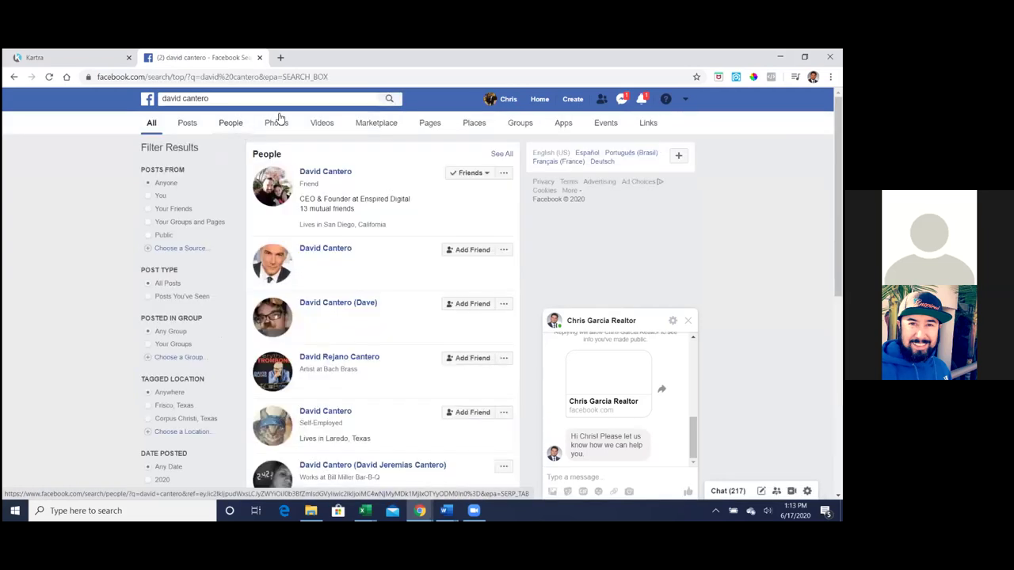
- Open the friend's profile and send them the m.me link in a chat
{"action": "left_click", "coordinate": [349, 176]}
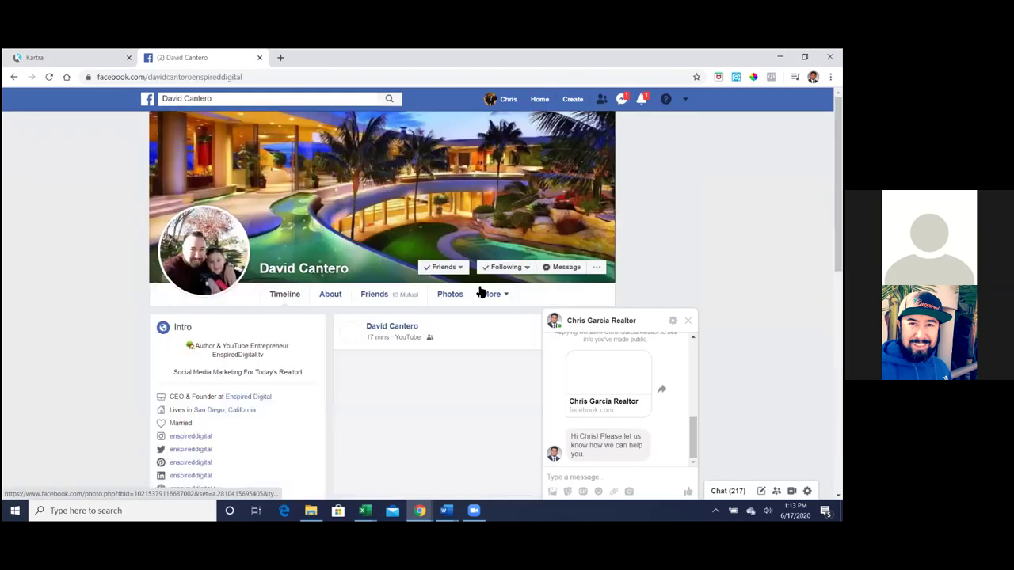
{"action": "left_click", "coordinate": [560, 268]}
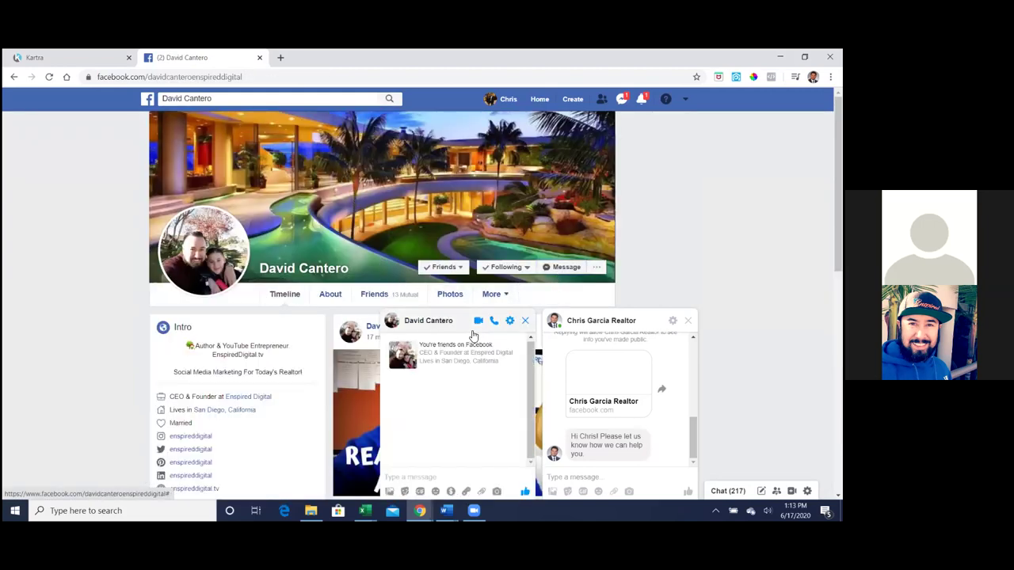
{"action": "key", "text": "ctrl+v"}
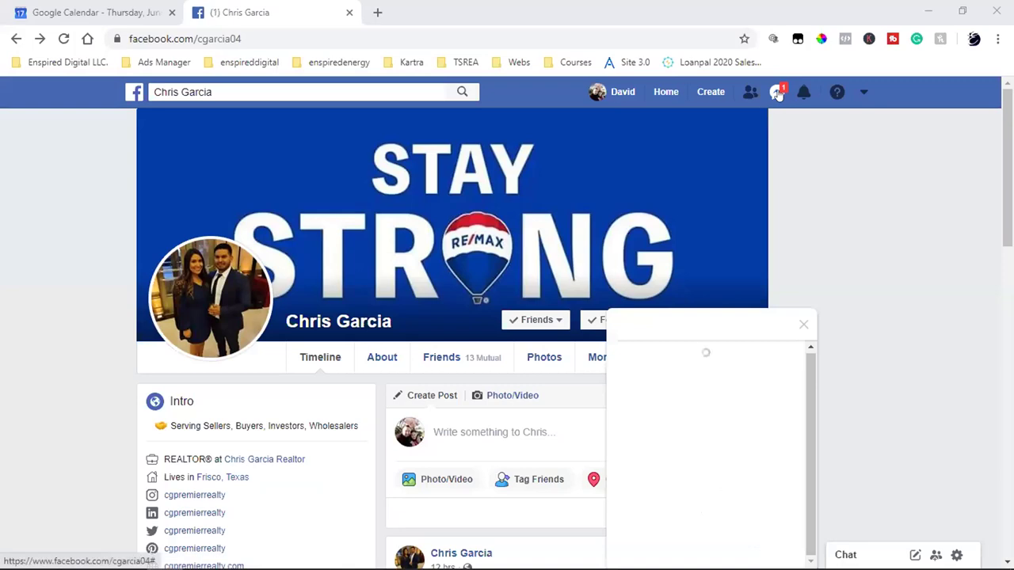
{"action": "scroll", "coordinate": [857, 420], "scroll_direction": "down", "scroll_amount": 8}
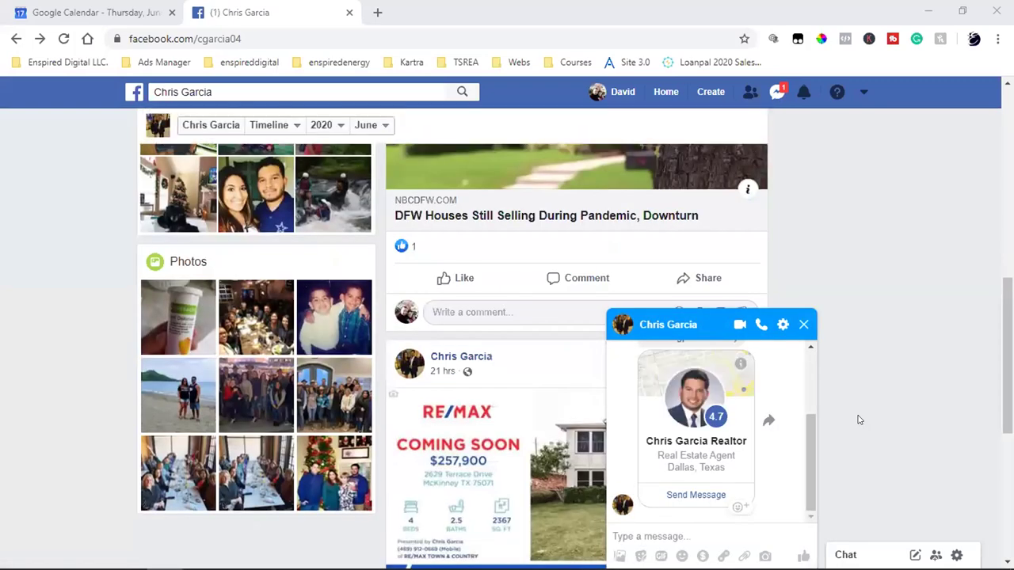
{"action": "scroll", "coordinate": [745, 436], "scroll_direction": "up", "scroll_amount": 3}
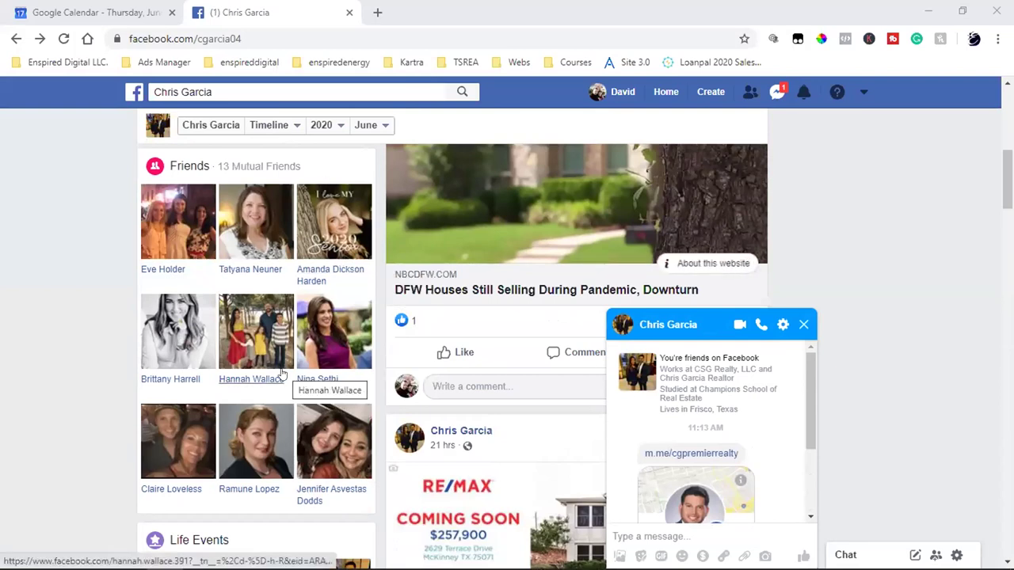
{"action": "mouse_move", "coordinate": [281, 373]}
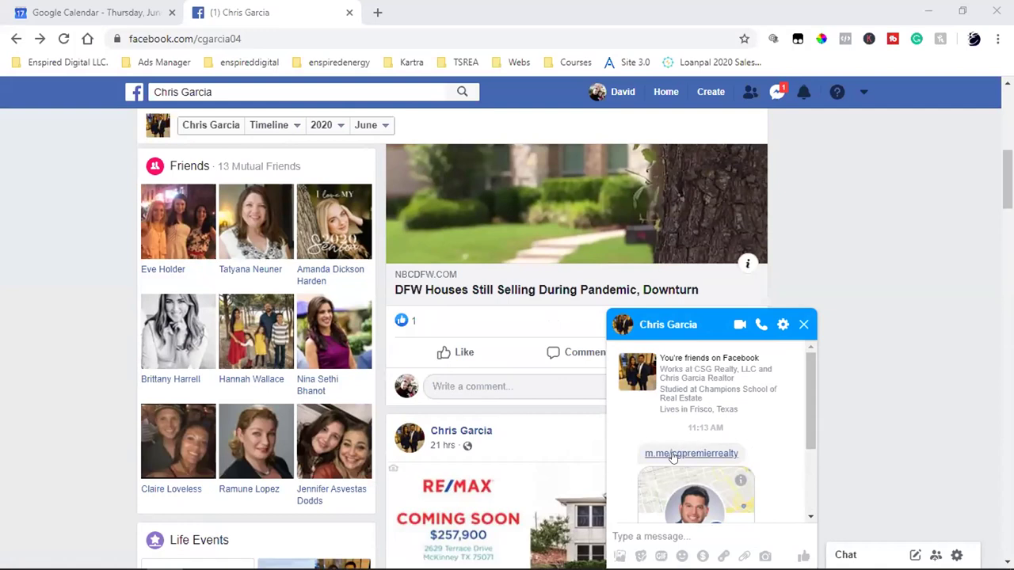
{"action": "scroll", "coordinate": [721, 460], "scroll_direction": "down", "scroll_amount": 2}
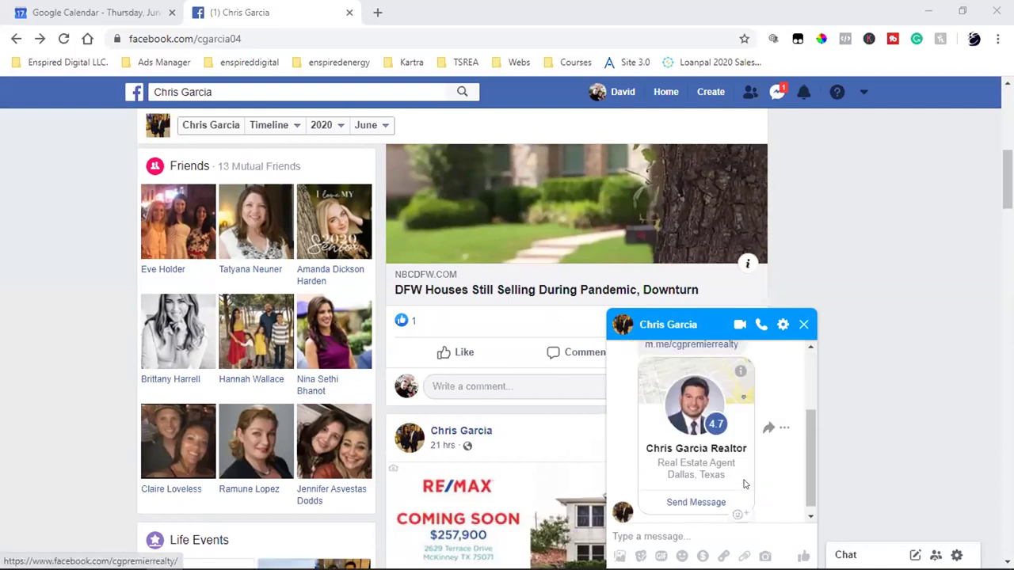
{"action": "scroll", "coordinate": [743, 463], "scroll_direction": "up", "scroll_amount": 2}
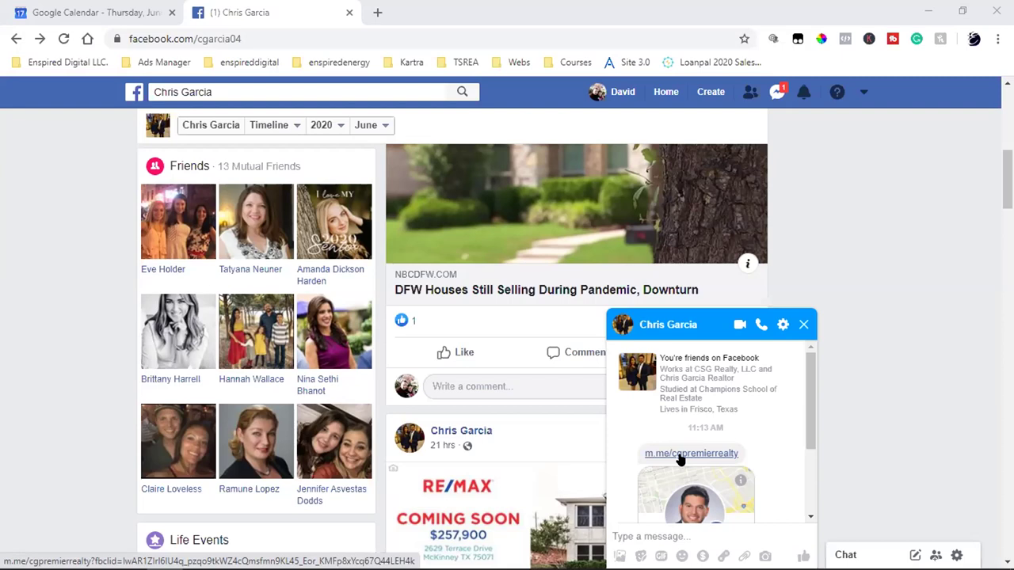
- Open the m.me link received in the Messenger chat
{"action": "left_click", "coordinate": [680, 458]}
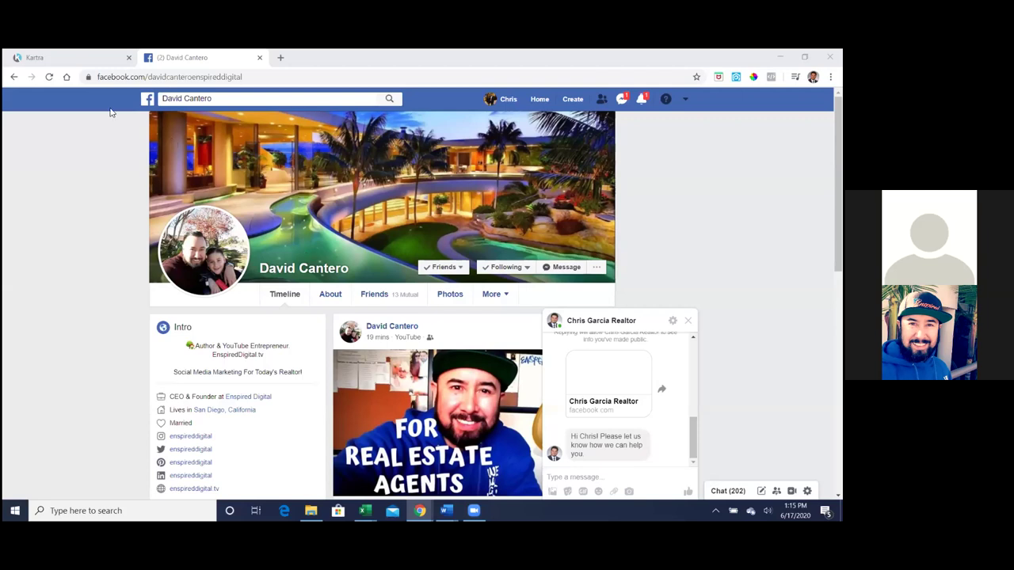
- In Kartra, open Email notifications from the account menu and view team notifications
{"action": "left_click", "coordinate": [76, 57]}
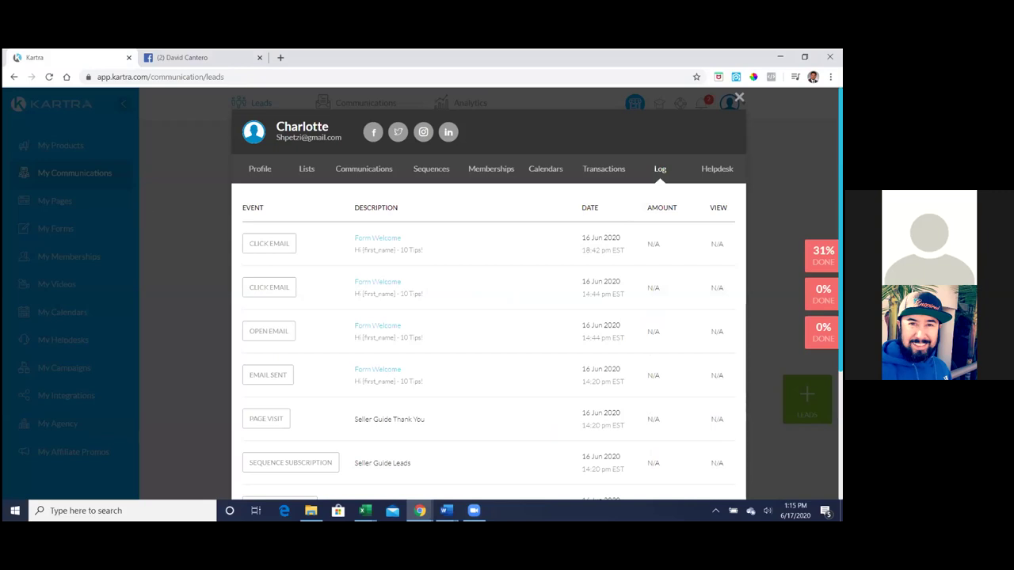
{"action": "left_click", "coordinate": [739, 97]}
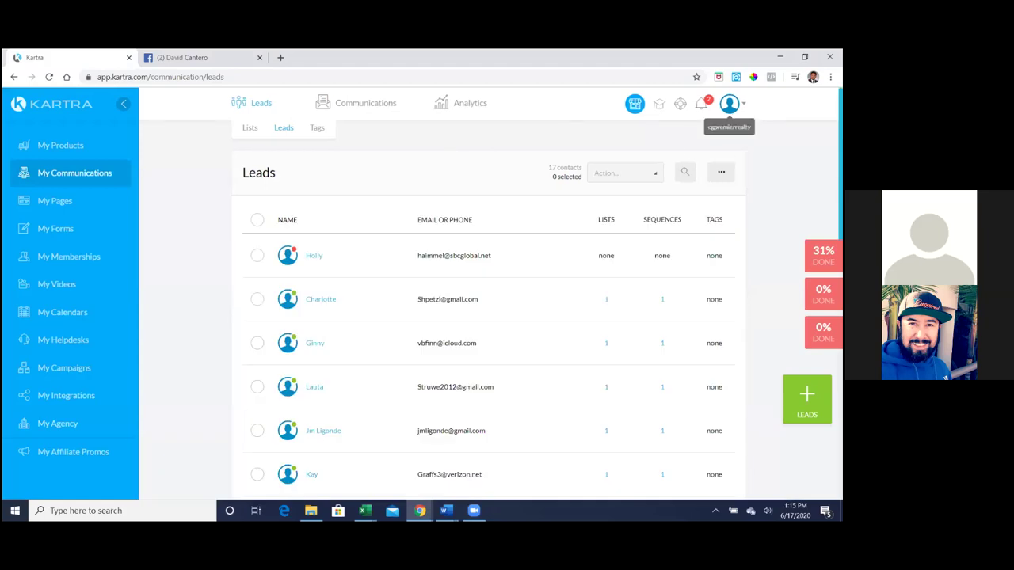
{"action": "left_click", "coordinate": [730, 104]}
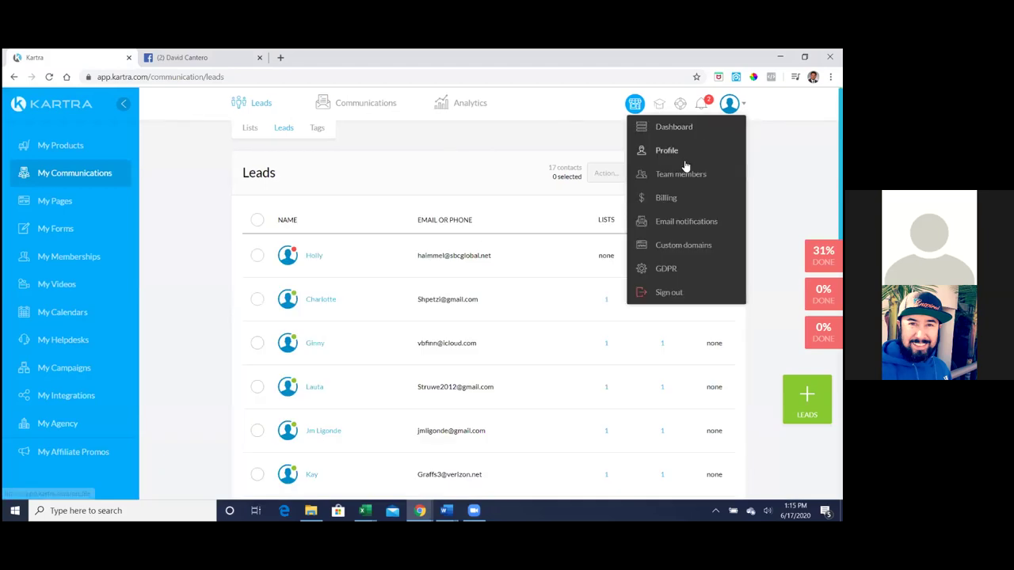
{"action": "left_click", "coordinate": [683, 222]}
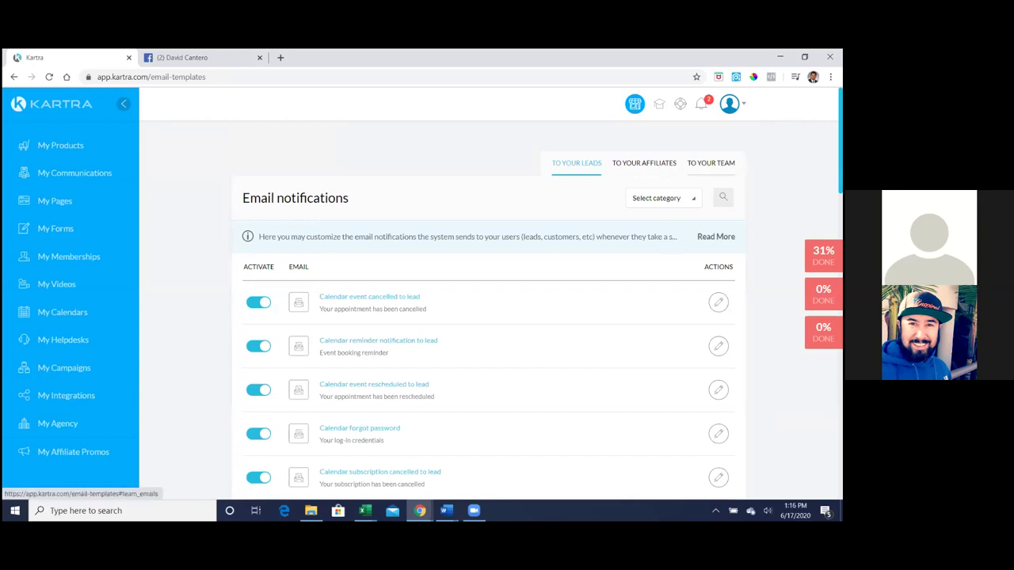
{"action": "left_click", "coordinate": [710, 163]}
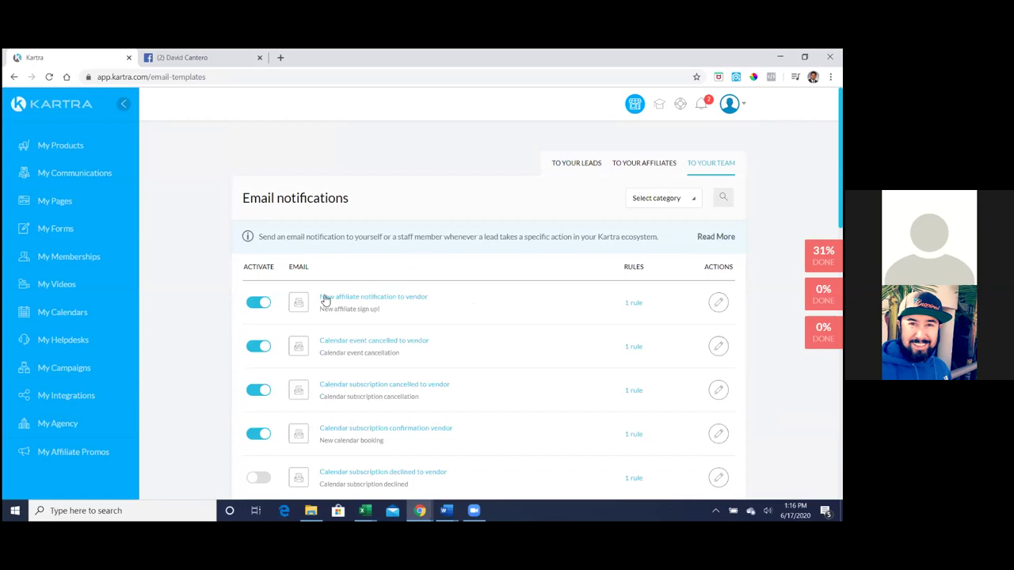
- Turn off New affiliate notification; turn on Calendar subscription confirmation and declined vendor alerts
{"action": "left_click", "coordinate": [257, 308]}
{"action": "left_click", "coordinate": [256, 435]}
{"action": "scroll", "coordinate": [234, 412], "scroll_direction": "down", "scroll_amount": 1}
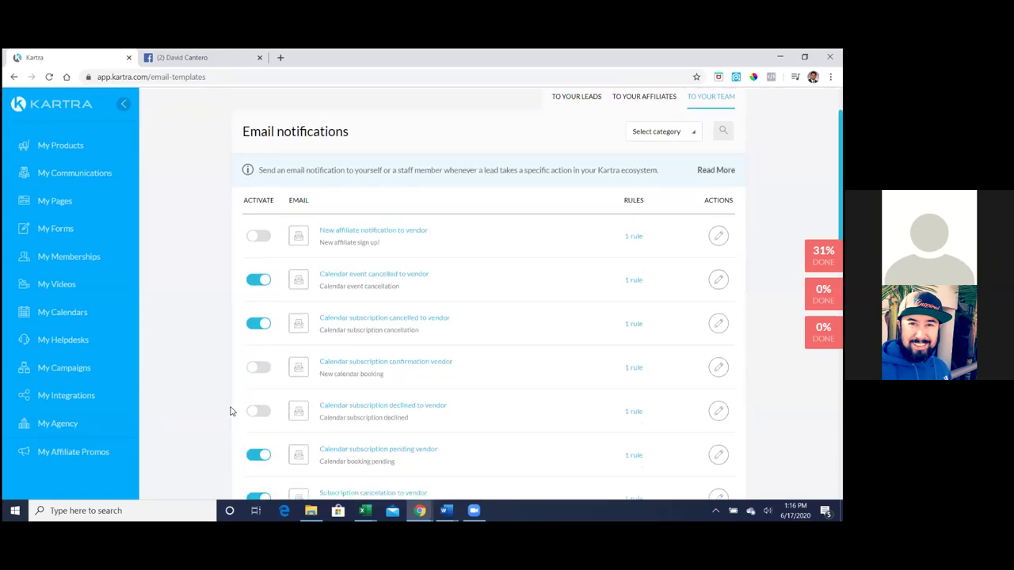
{"action": "scroll", "coordinate": [231, 411], "scroll_direction": "down", "scroll_amount": 1}
{"action": "scroll", "coordinate": [211, 407], "scroll_direction": "down", "scroll_amount": 1}
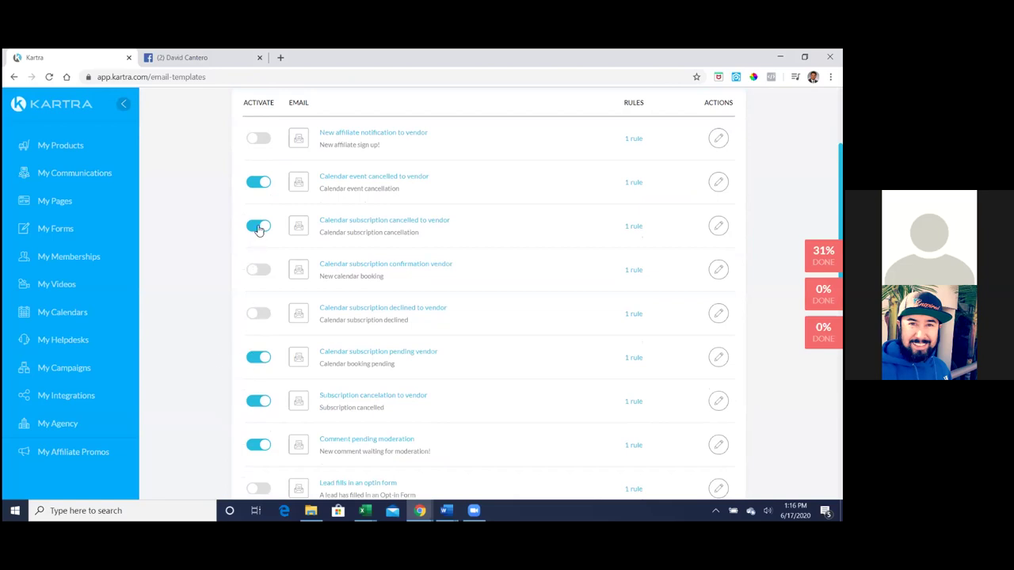
{"action": "left_click", "coordinate": [261, 269]}
{"action": "left_click", "coordinate": [258, 315]}
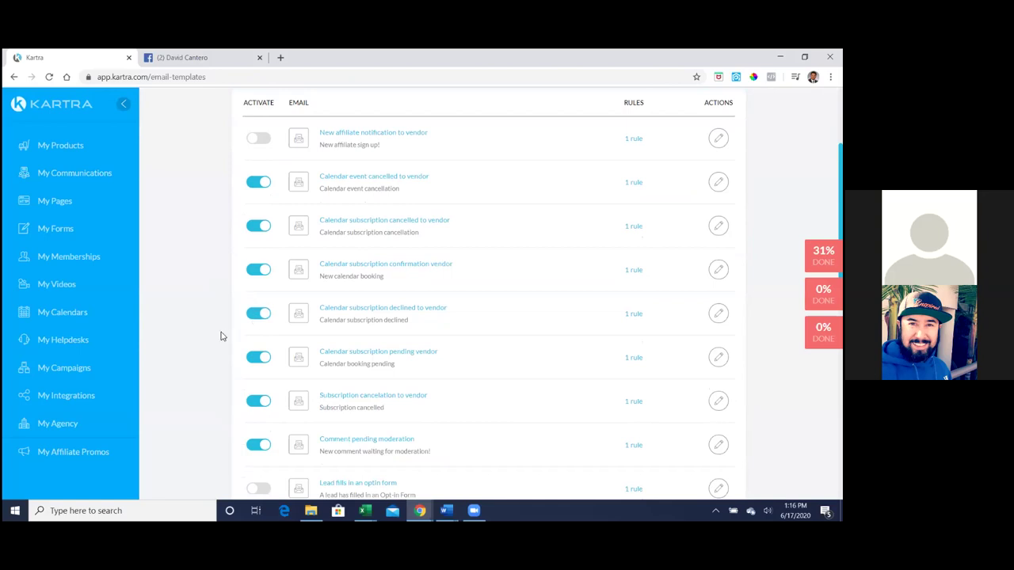
- Turn off Comment pending moderation and turn on Lead fills in an optin form
{"action": "scroll", "coordinate": [222, 336], "scroll_direction": "down", "scroll_amount": 1}
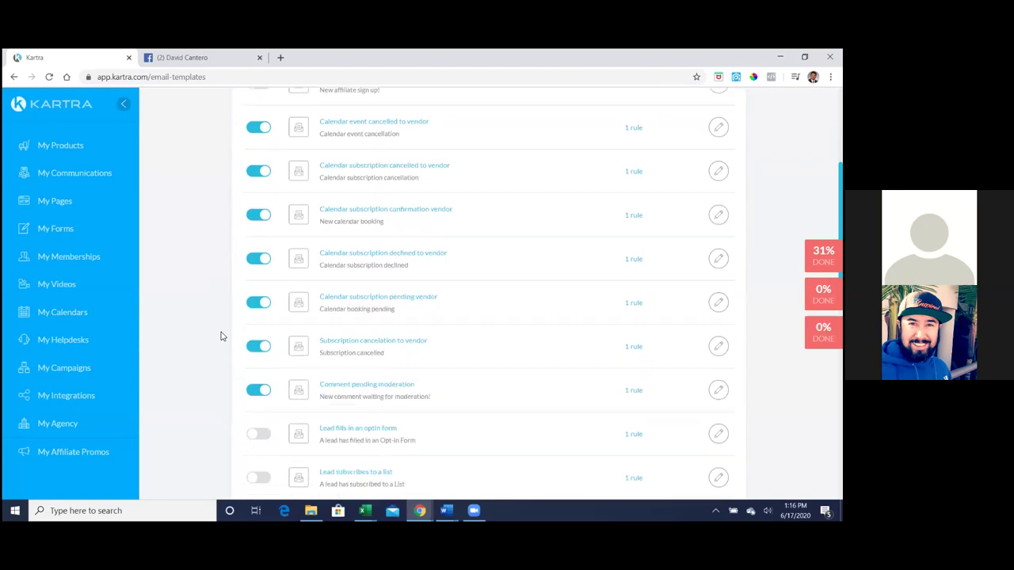
{"action": "scroll", "coordinate": [222, 336], "scroll_direction": "down", "scroll_amount": 1}
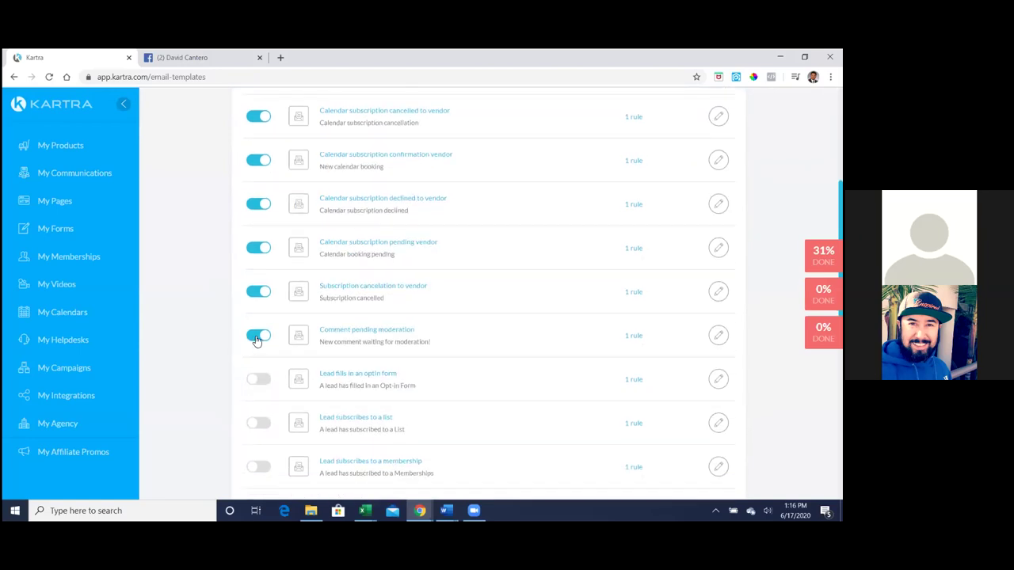
{"action": "left_click", "coordinate": [257, 338]}
{"action": "left_click", "coordinate": [258, 387]}
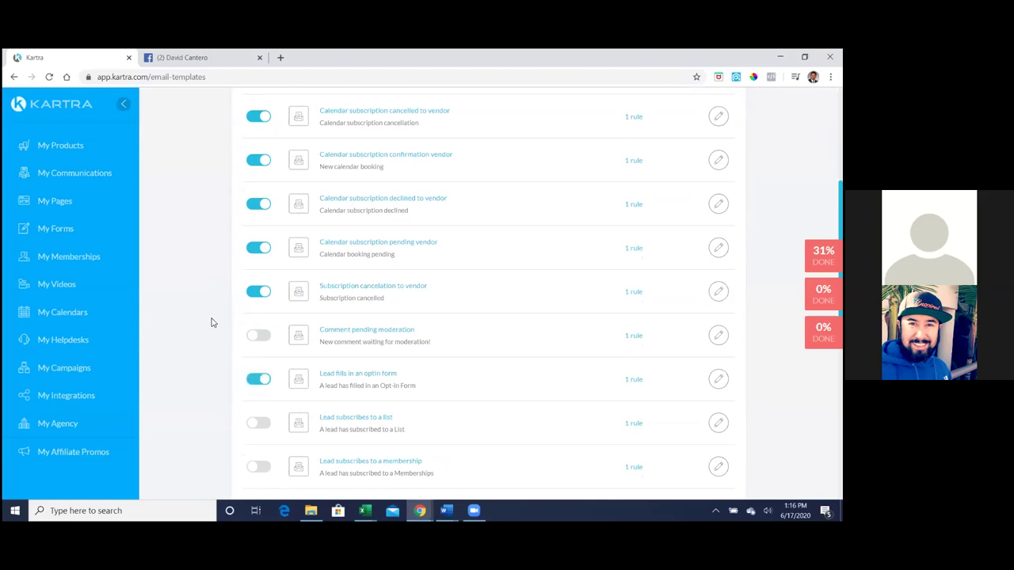
{"action": "scroll", "coordinate": [210, 312], "scroll_direction": "down", "scroll_amount": 1}
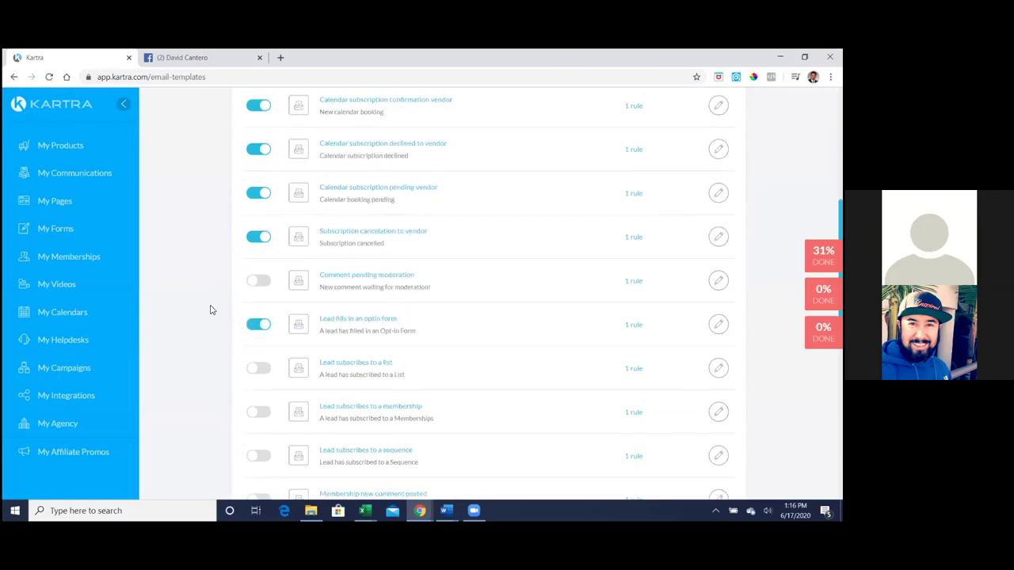
{"action": "scroll", "coordinate": [211, 310], "scroll_direction": "down", "scroll_amount": 1}
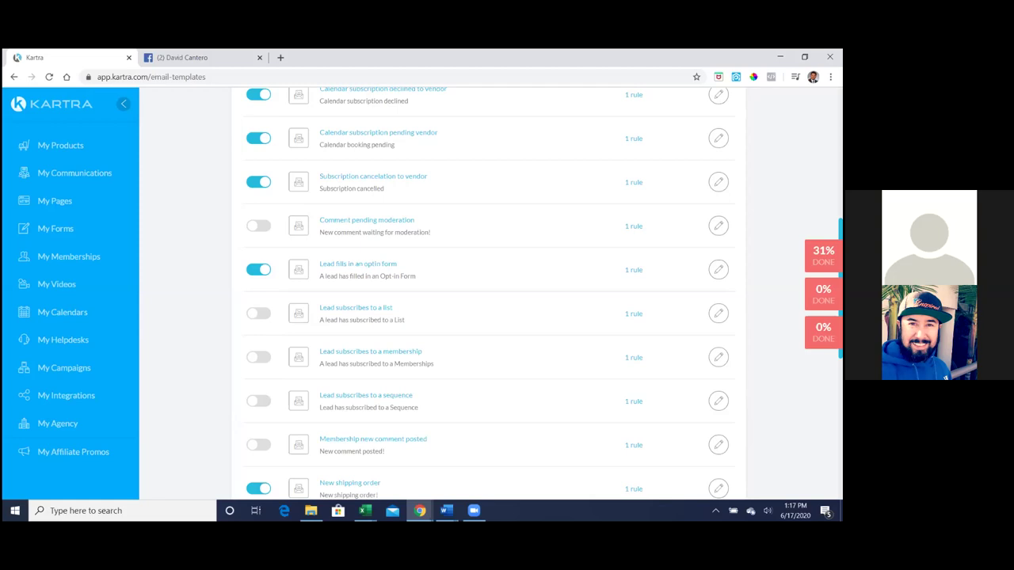
{"action": "scroll", "coordinate": [491, 293], "scroll_direction": "down", "scroll_amount": 3}
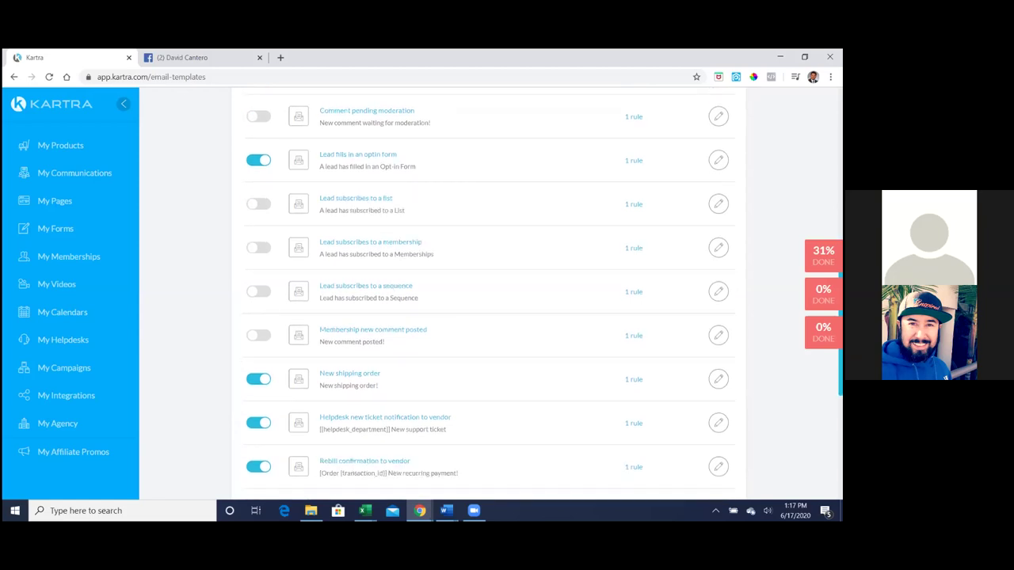
- Turn off New shipping order, Rebill, Refund partial/full, Order and Chargeback vendor notifications
{"action": "left_click", "coordinate": [260, 380]}
{"action": "scroll", "coordinate": [199, 354], "scroll_direction": "down", "scroll_amount": 2}
{"action": "scroll", "coordinate": [200, 354], "scroll_direction": "down", "scroll_amount": 2}
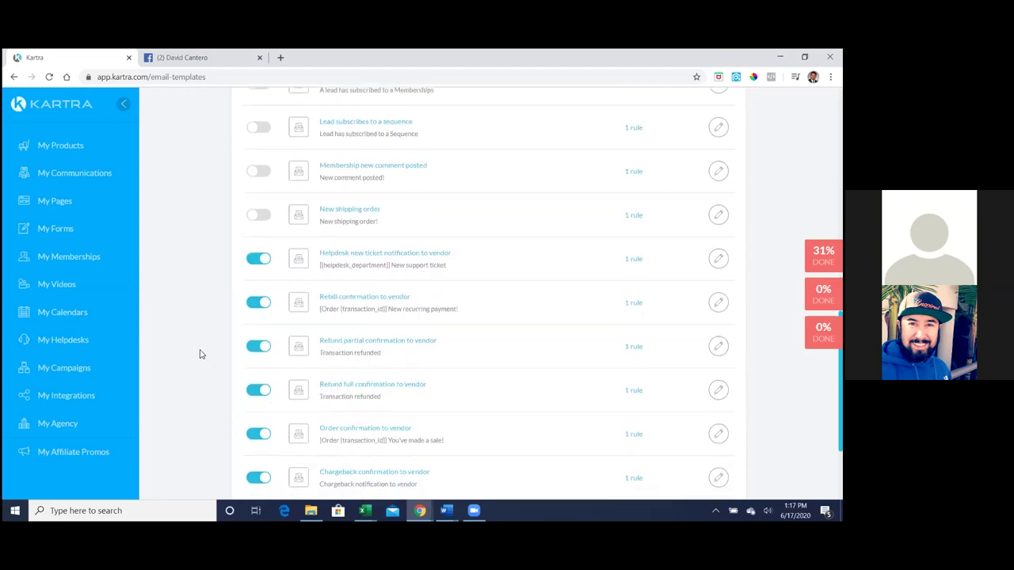
{"action": "scroll", "coordinate": [200, 354], "scroll_direction": "down", "scroll_amount": 1}
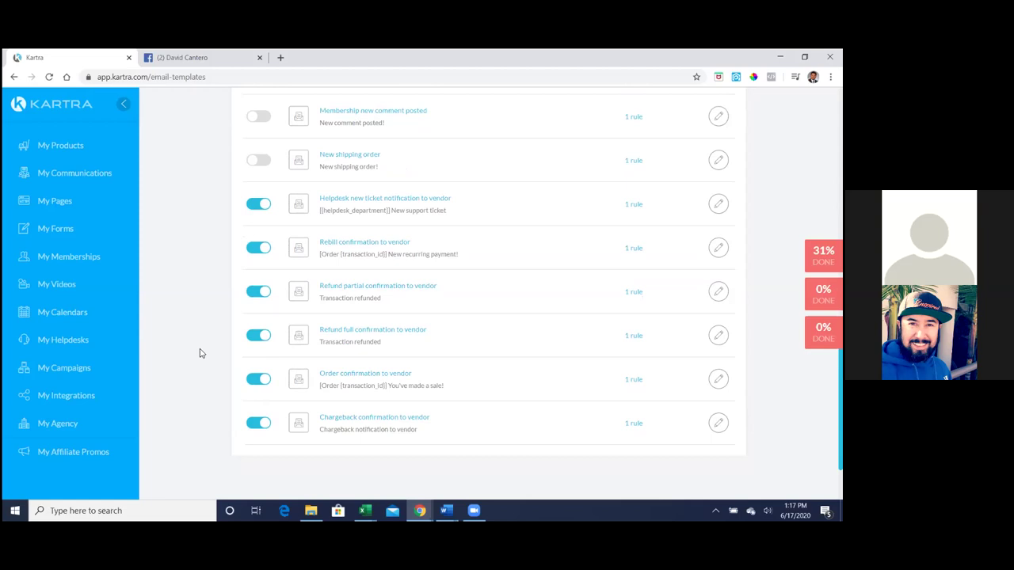
{"action": "left_click", "coordinate": [255, 251]}
{"action": "left_click", "coordinate": [250, 294]}
{"action": "left_click", "coordinate": [252, 336]}
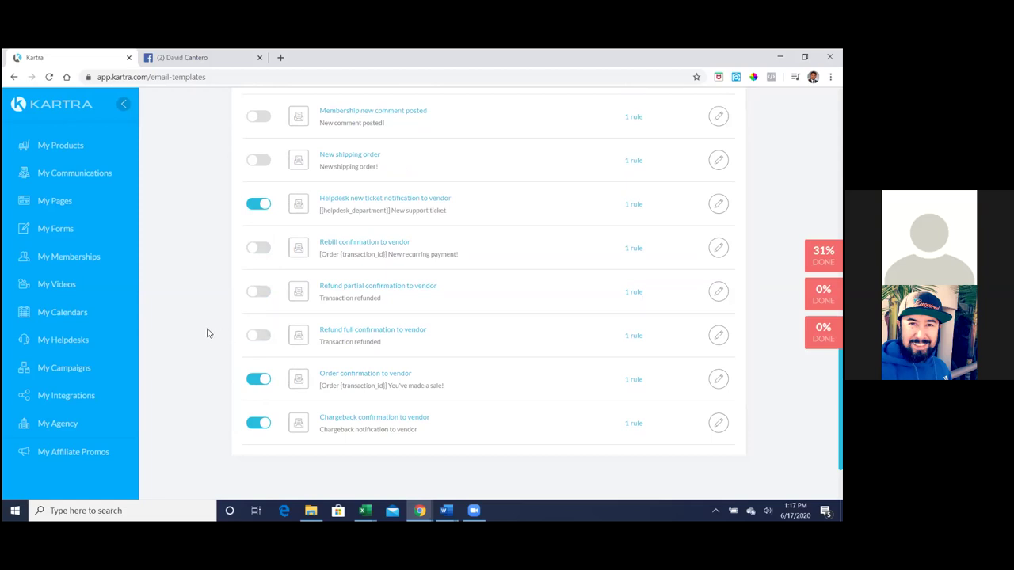
{"action": "left_click", "coordinate": [252, 385]}
{"action": "left_click", "coordinate": [261, 427]}
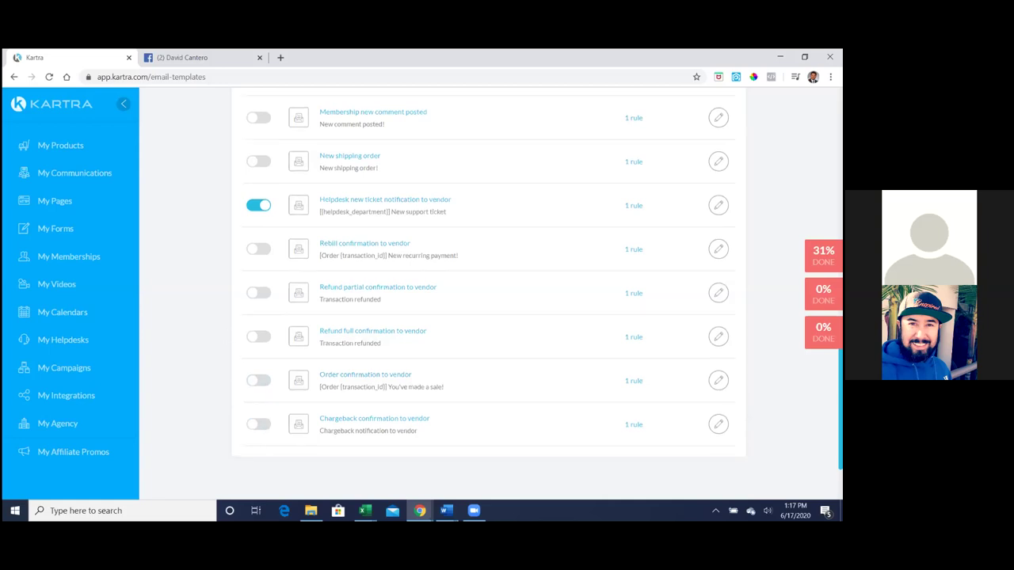
- Review the updated team notification list back in Kartra
{"action": "scroll", "coordinate": [489, 293], "scroll_direction": "up", "scroll_amount": 15}
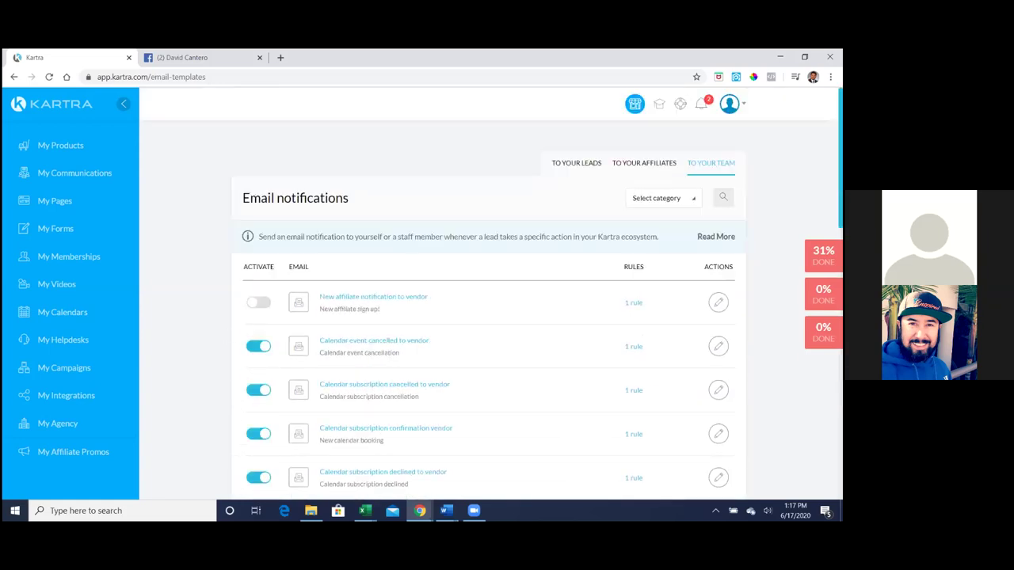
{"action": "scroll", "coordinate": [489, 293], "scroll_direction": "down", "scroll_amount": 15}
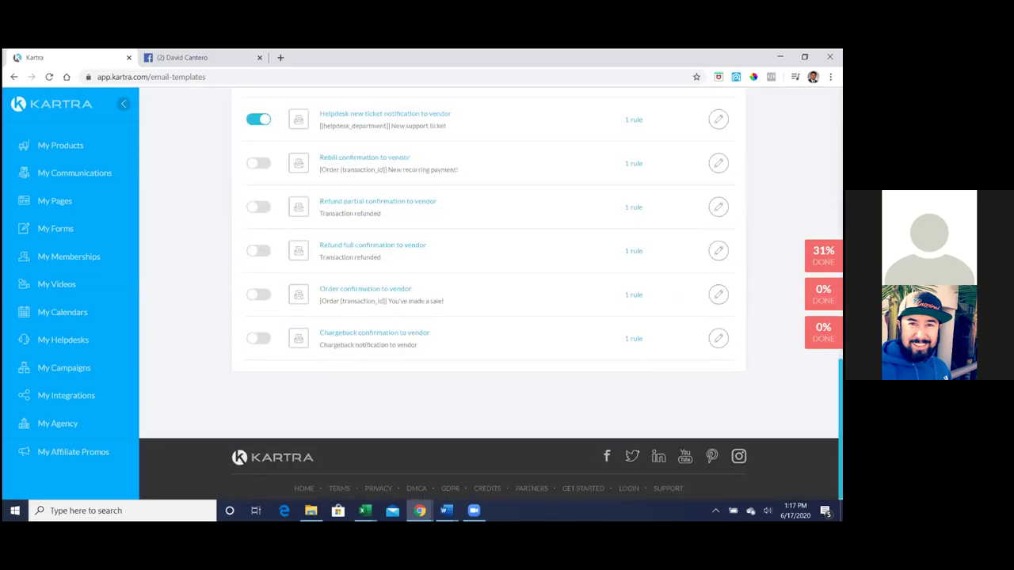
{"action": "scroll", "coordinate": [488, 293], "scroll_direction": "up", "scroll_amount": 15}
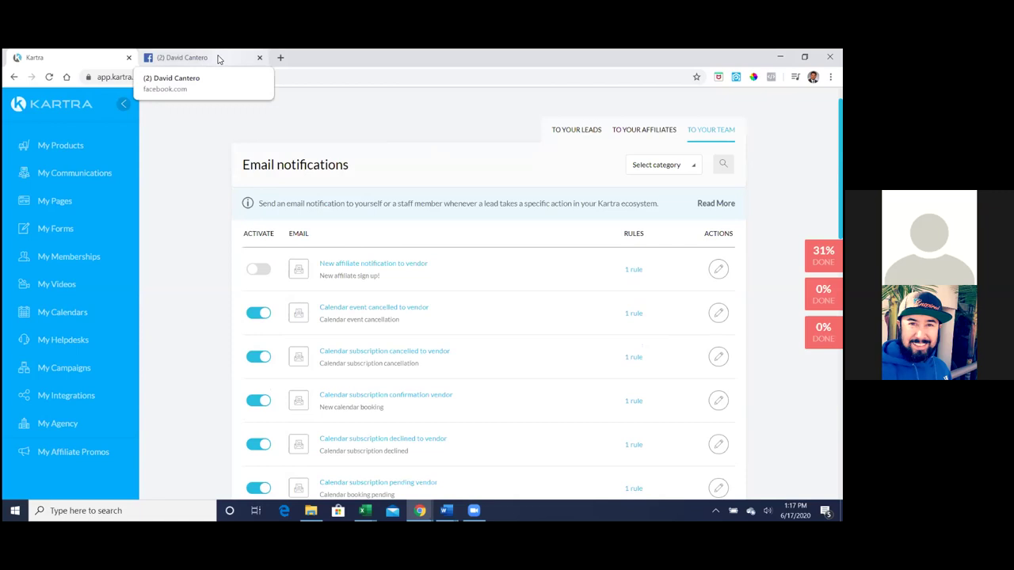
{"action": "key", "text": "ctrl+Tab"}
{"action": "left_click", "coordinate": [63, 57]}
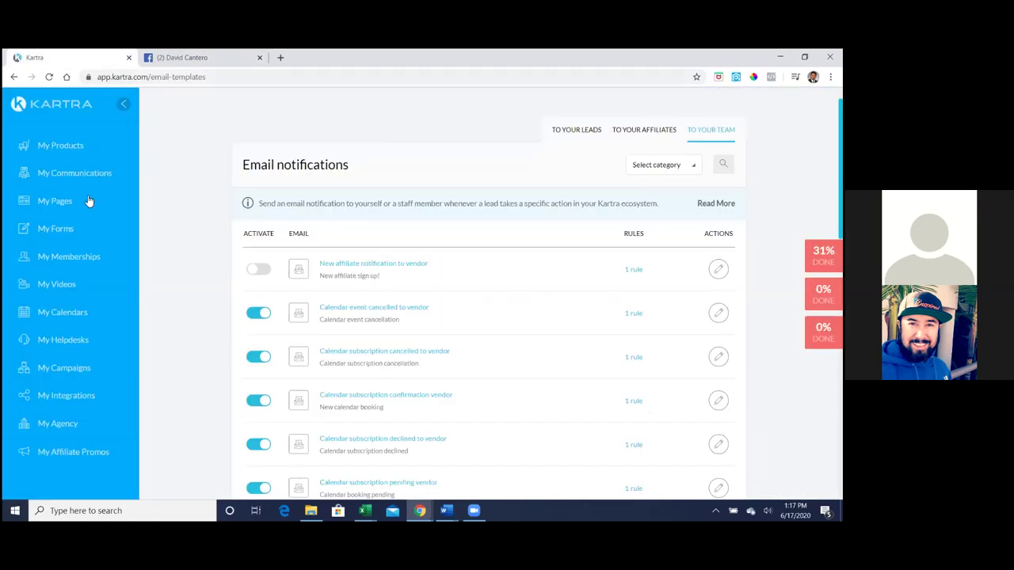
- Copy the What Is My Homes Worth page's direct link and paste it into a new tab
{"action": "left_click", "coordinate": [54, 204]}
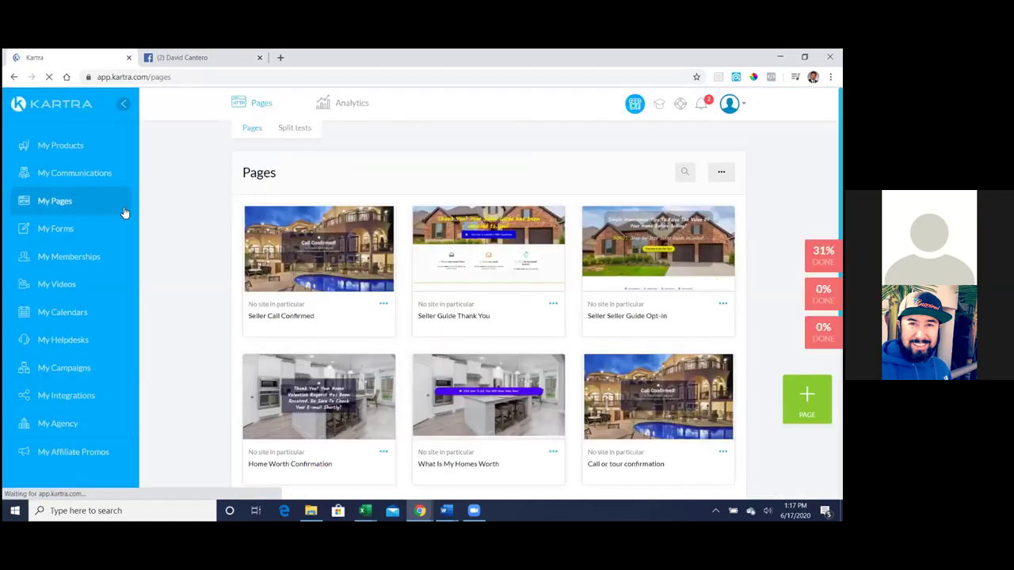
{"action": "left_click", "coordinate": [551, 453]}
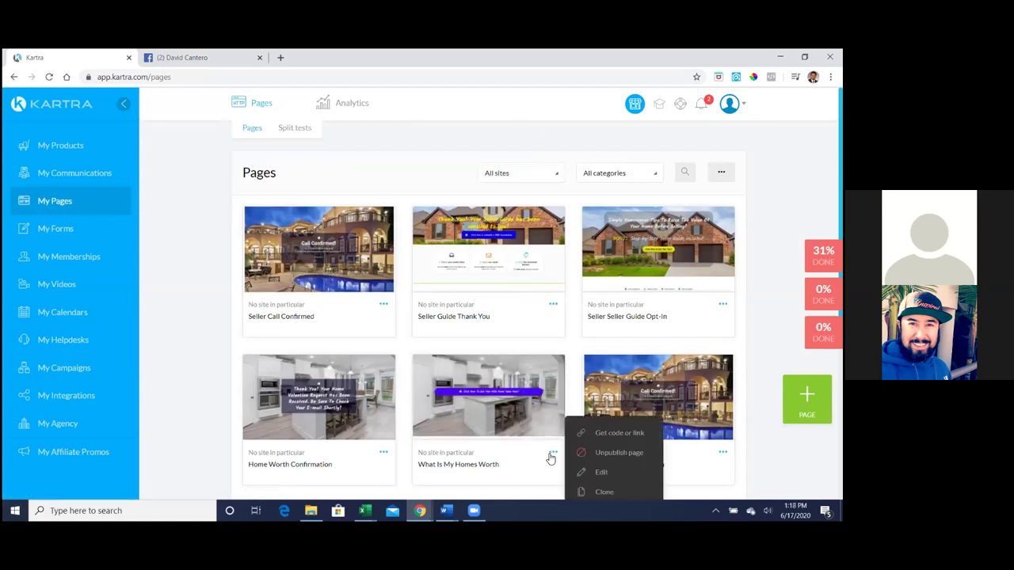
{"action": "left_click", "coordinate": [600, 436]}
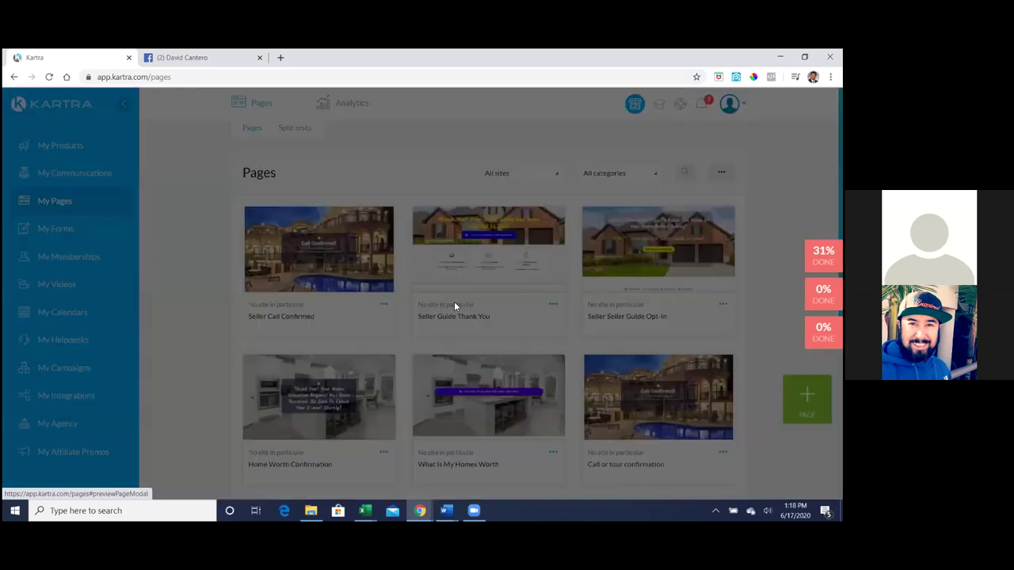
{"action": "left_click", "coordinate": [367, 299]}
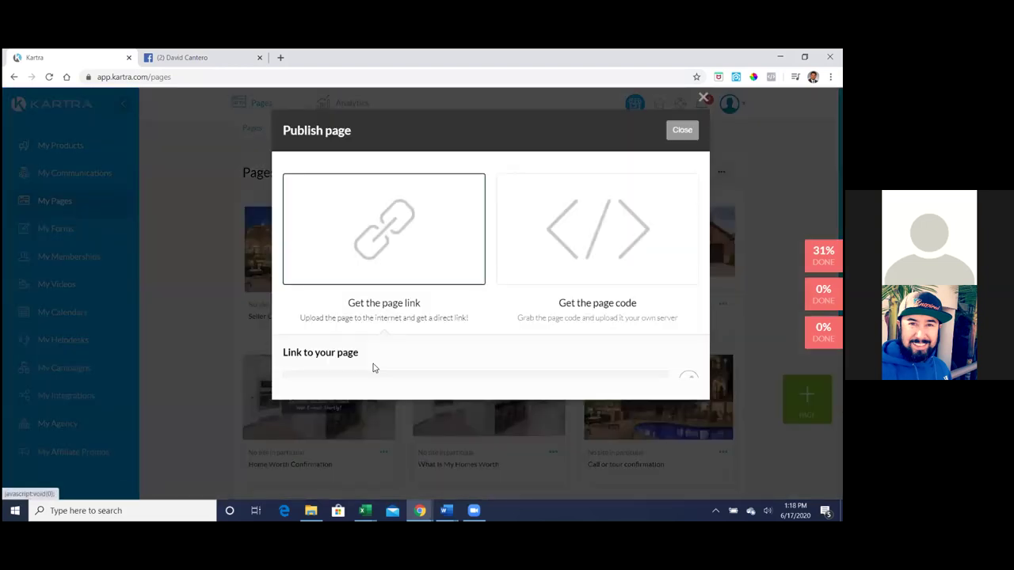
{"action": "left_click", "coordinate": [375, 382]}
{"action": "key", "text": "ctrl+c"}
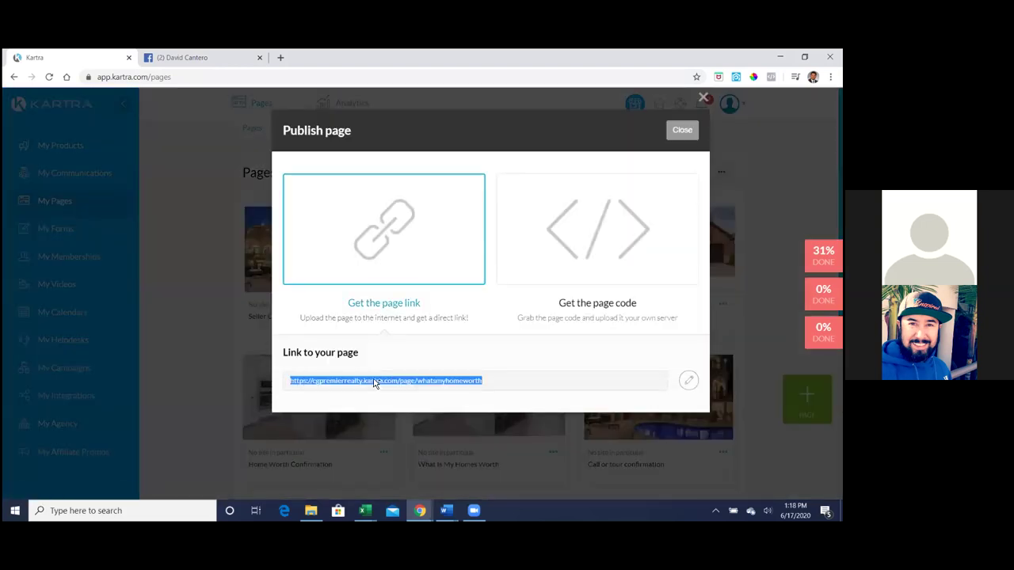
{"action": "left_click", "coordinate": [281, 55]}
{"action": "key", "text": "ctrl+v"}
- Submit a test home valuation request on the page, then close Kartra's Publish page dialog
{"action": "key", "text": "Return"}
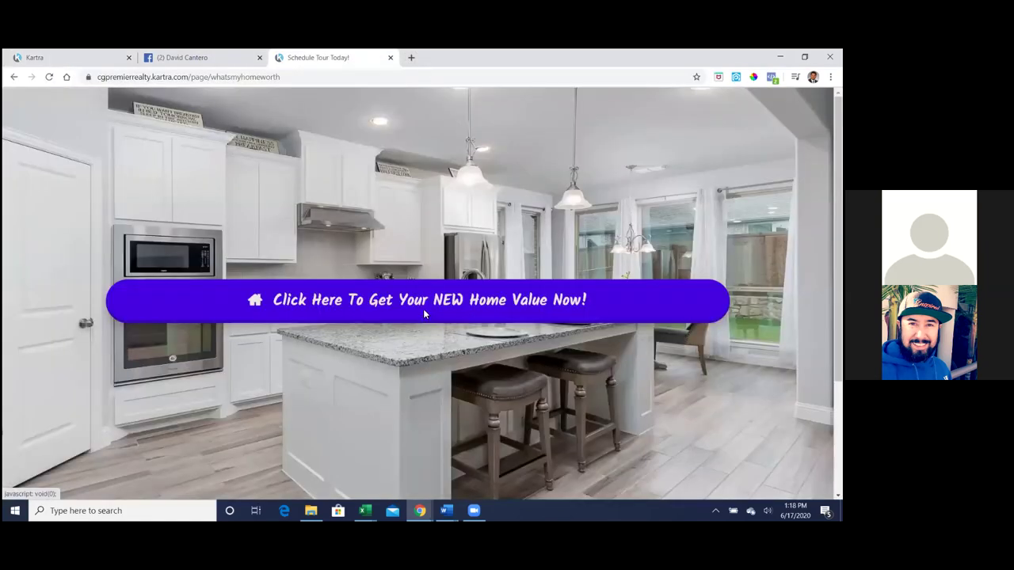
{"action": "left_click", "coordinate": [425, 309]}
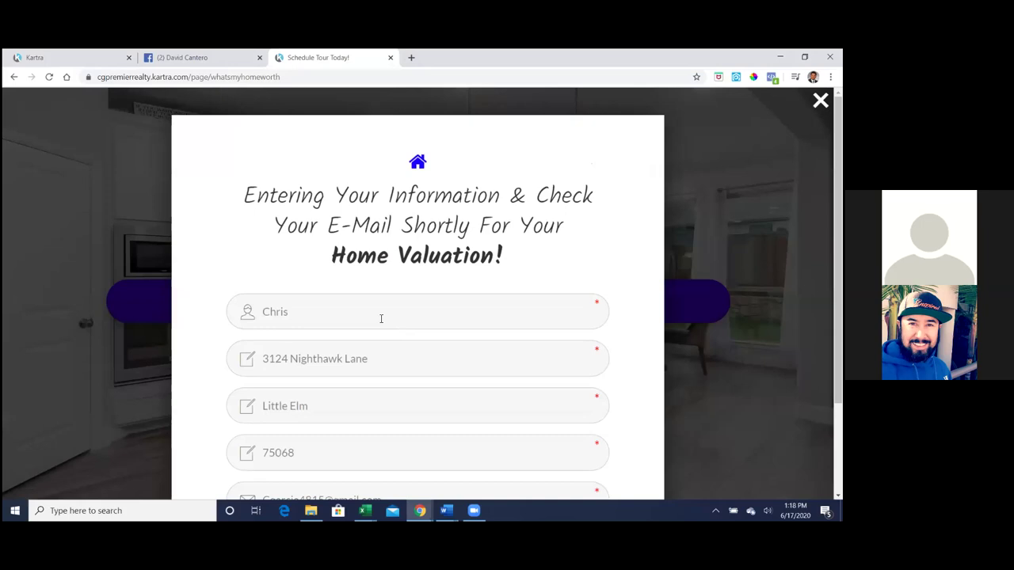
{"action": "scroll", "coordinate": [381, 318], "scroll_direction": "down", "scroll_amount": 1}
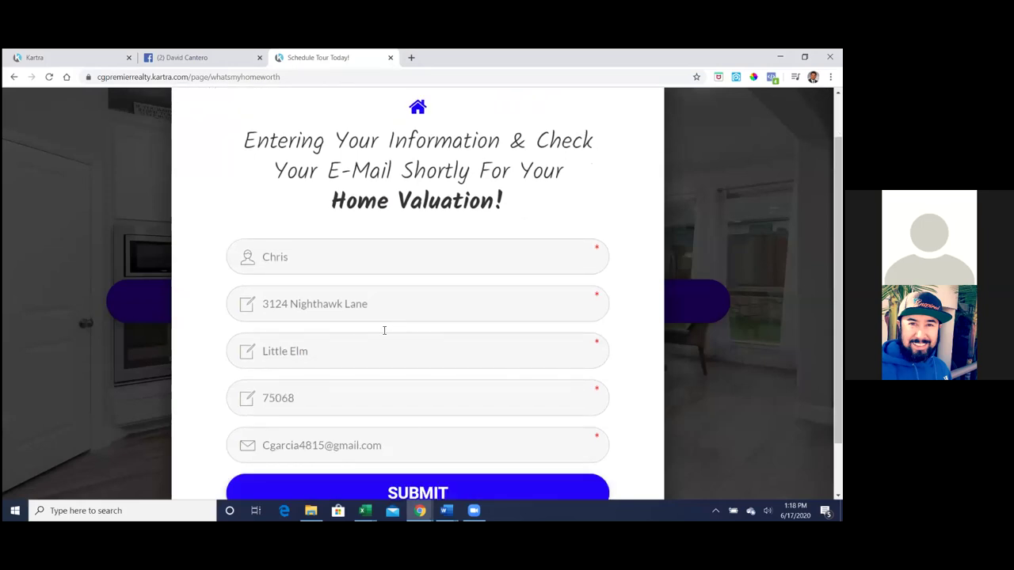
{"action": "left_click", "coordinate": [409, 492]}
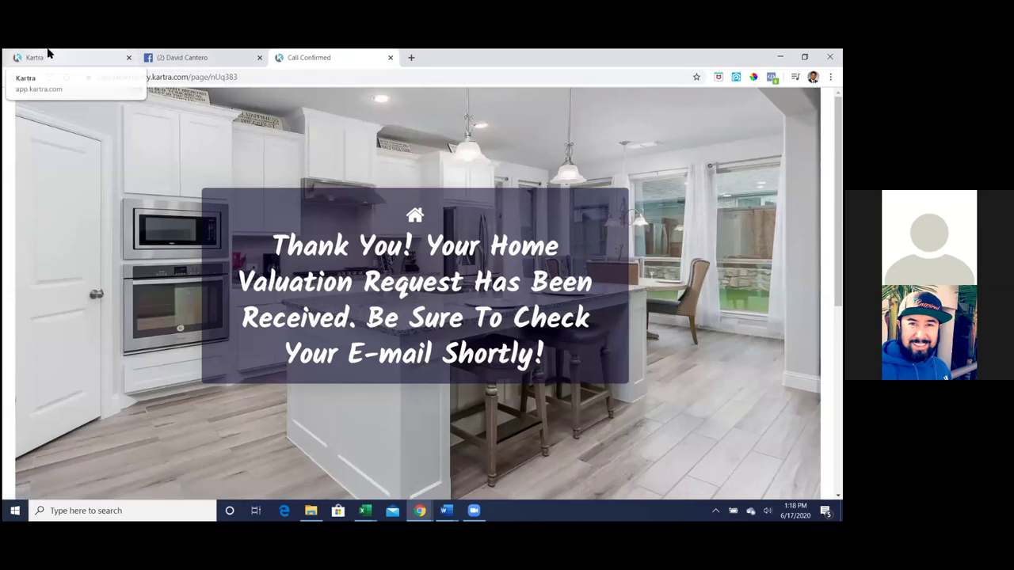
{"action": "left_click", "coordinate": [47, 54]}
{"action": "key", "text": "Escape"}
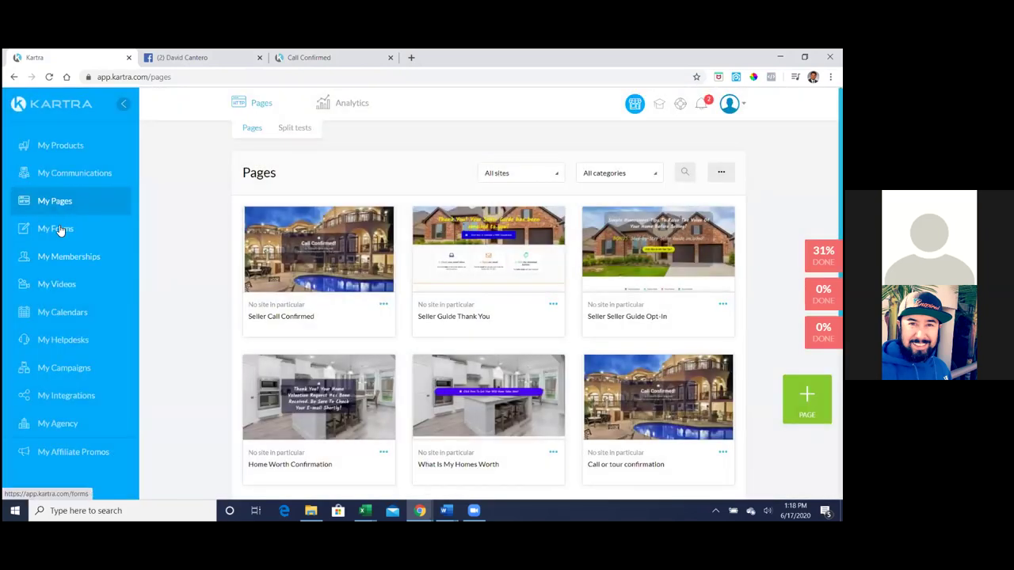
- Review the My Forms list and check the Call Confirmed thank-you page
{"action": "left_click", "coordinate": [55, 229]}
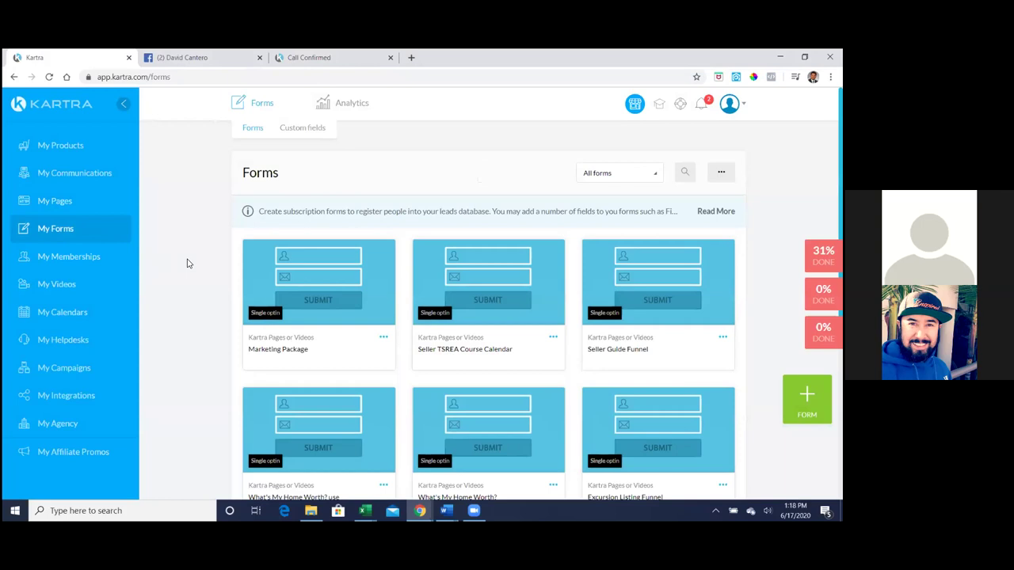
{"action": "scroll", "coordinate": [187, 263], "scroll_direction": "down", "scroll_amount": 1}
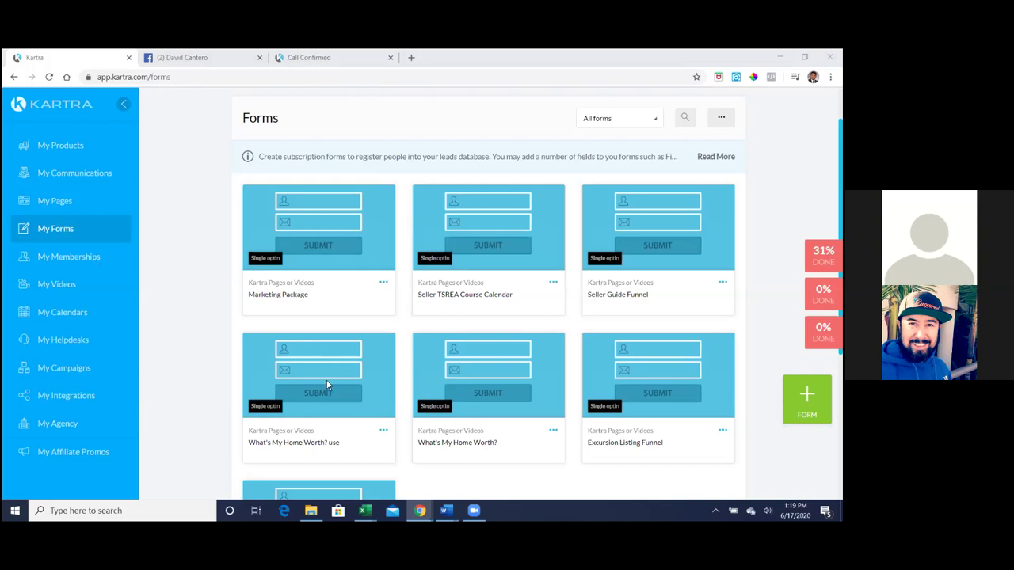
{"action": "left_click", "coordinate": [293, 56]}
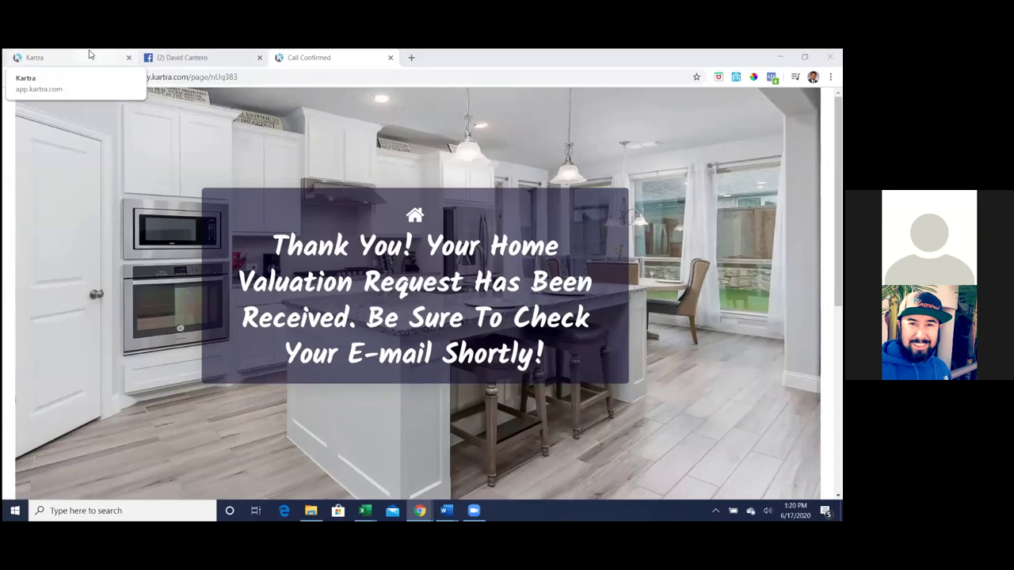
{"action": "left_click", "coordinate": [89, 55]}
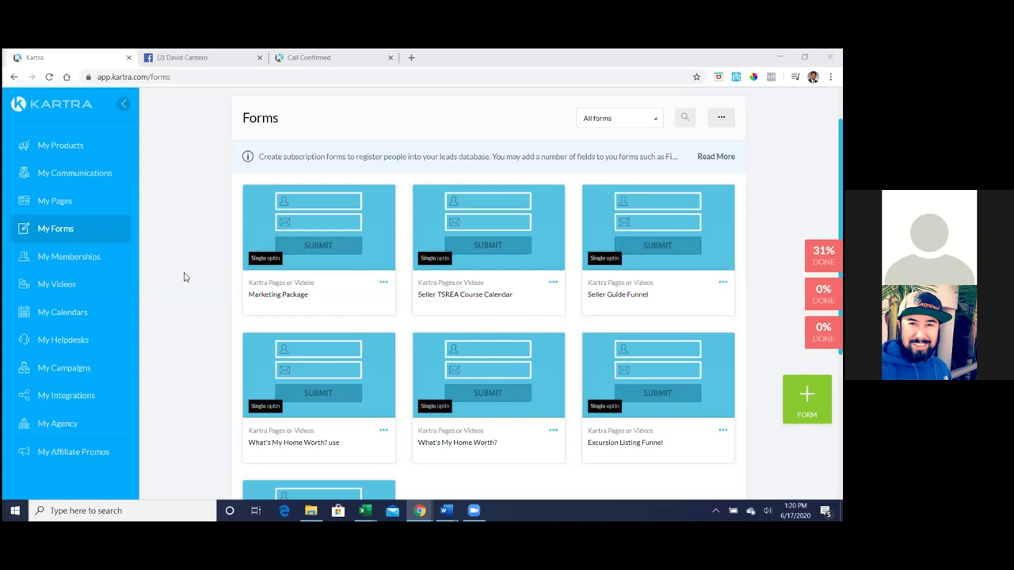
{"action": "scroll", "coordinate": [184, 276], "scroll_direction": "up", "scroll_amount": 1}
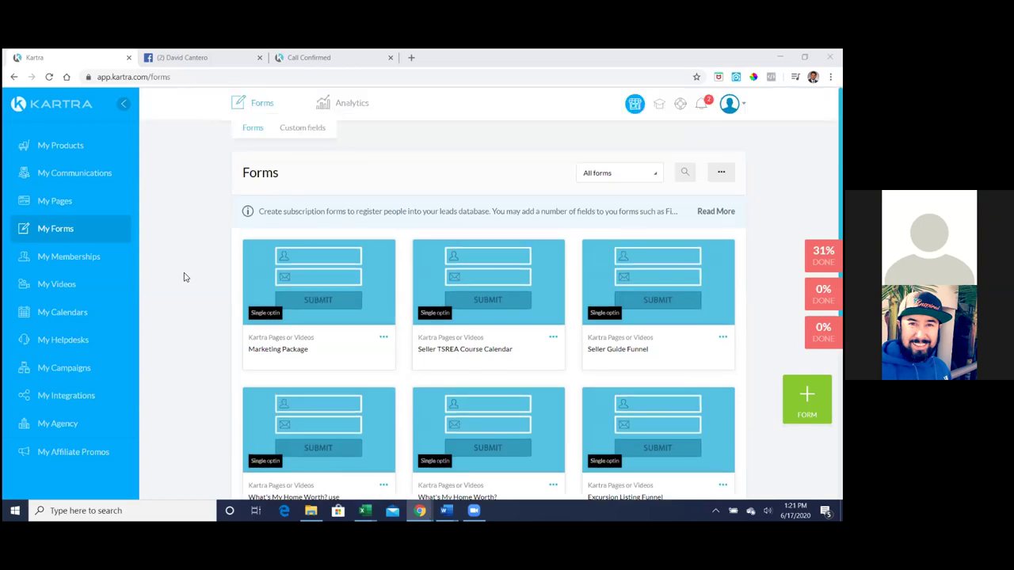
{"action": "scroll", "coordinate": [183, 276], "scroll_direction": "down", "scroll_amount": 1}
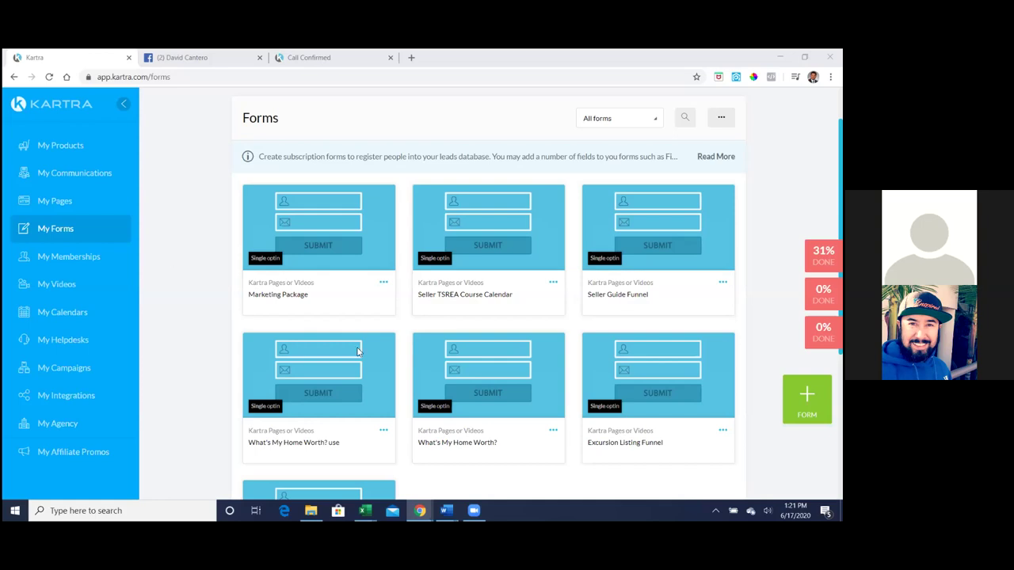
- Edit the What's My Home Worth? form and save Home Worth Confirmation as its success page
{"action": "left_click", "coordinate": [384, 432]}
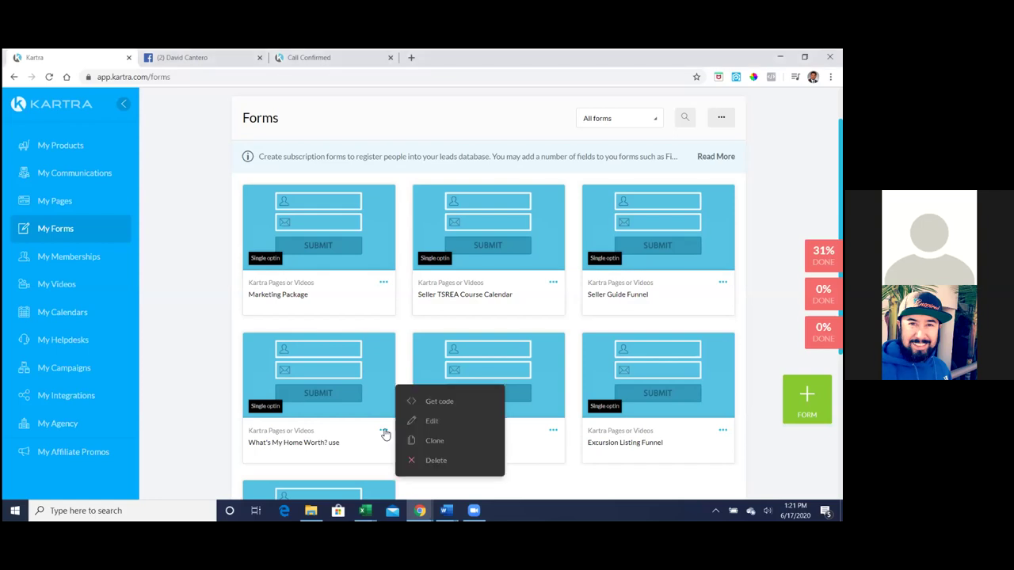
{"action": "left_click", "coordinate": [436, 422]}
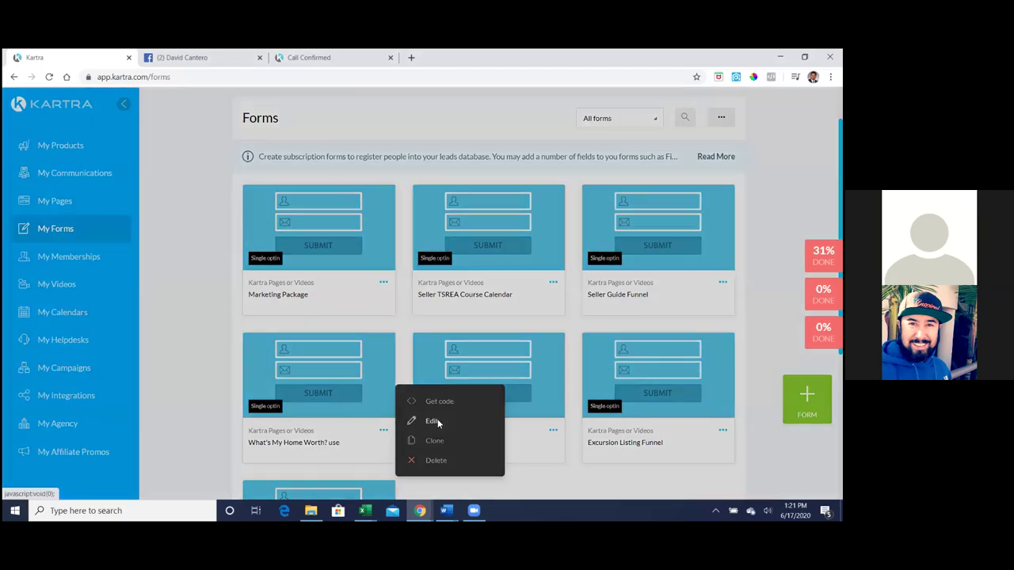
{"action": "left_click", "coordinate": [589, 132]}
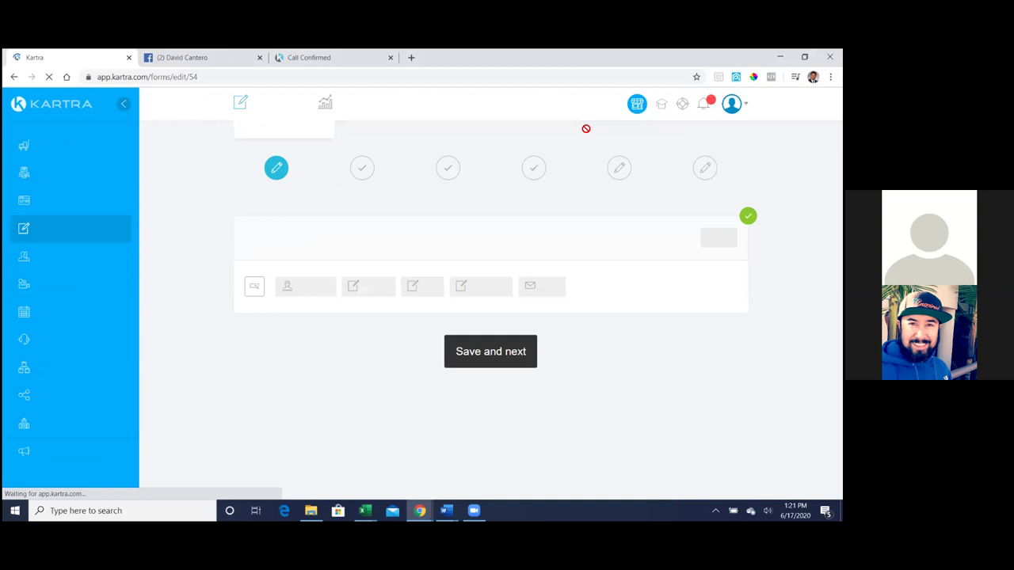
{"action": "left_click", "coordinate": [485, 353]}
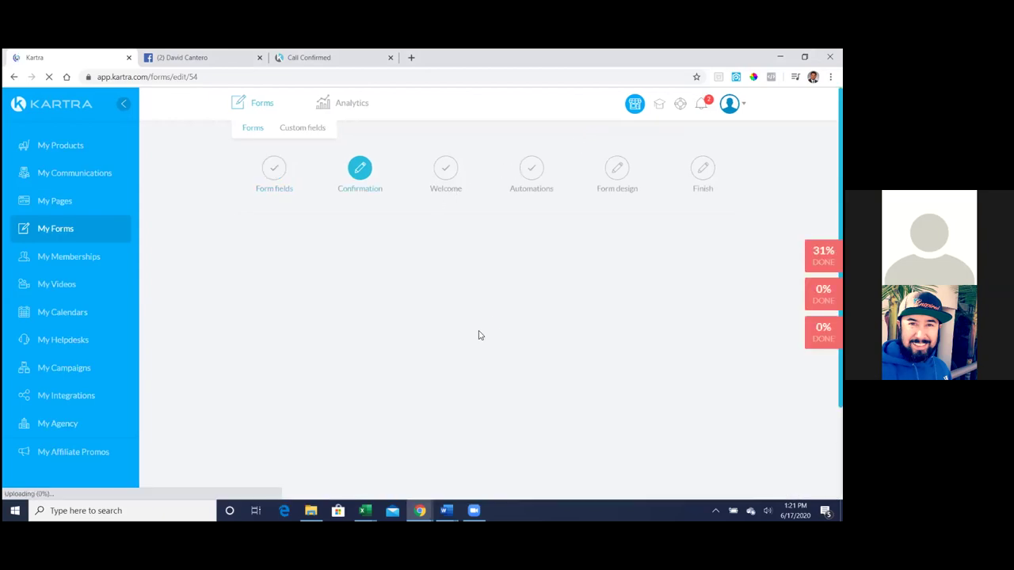
{"action": "scroll", "coordinate": [477, 284], "scroll_direction": "down", "scroll_amount": 1}
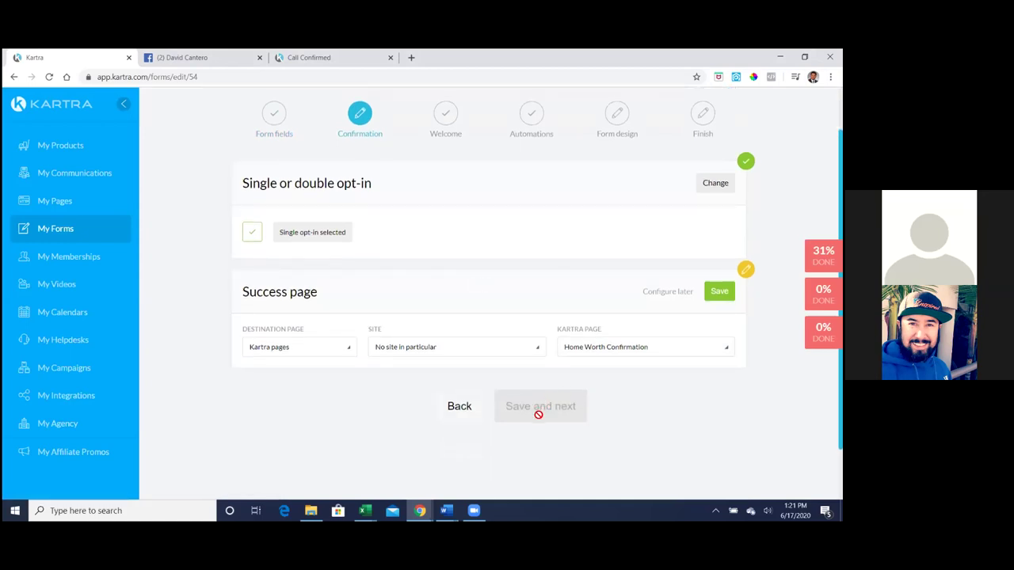
{"action": "left_click", "coordinate": [719, 290]}
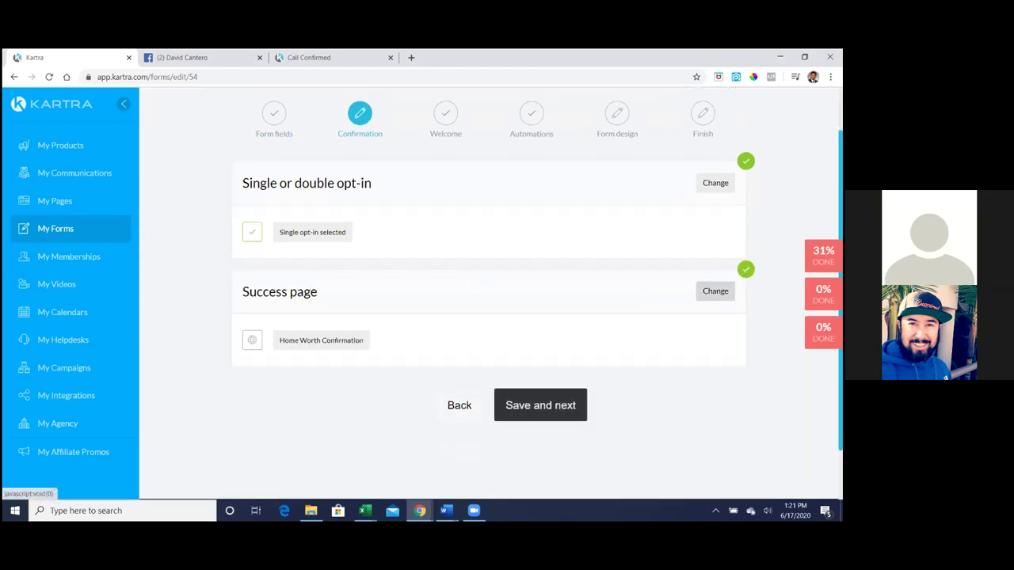
{"action": "left_click", "coordinate": [553, 407]}
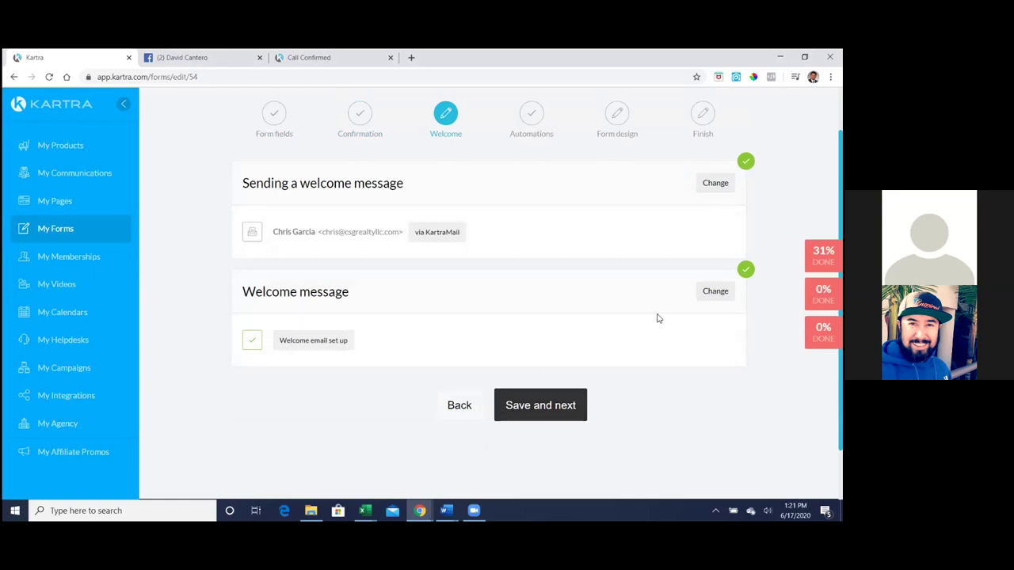
- Open the form's welcome message for editing and look through its contents
{"action": "left_click", "coordinate": [715, 291]}
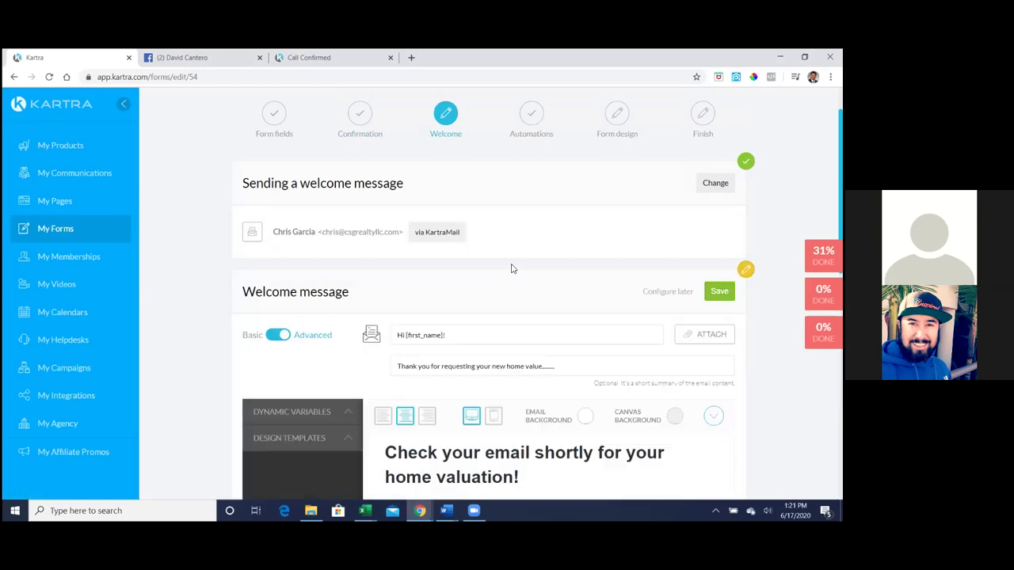
{"action": "scroll", "coordinate": [509, 265], "scroll_direction": "down", "scroll_amount": 2}
{"action": "scroll", "coordinate": [491, 253], "scroll_direction": "down", "scroll_amount": 2}
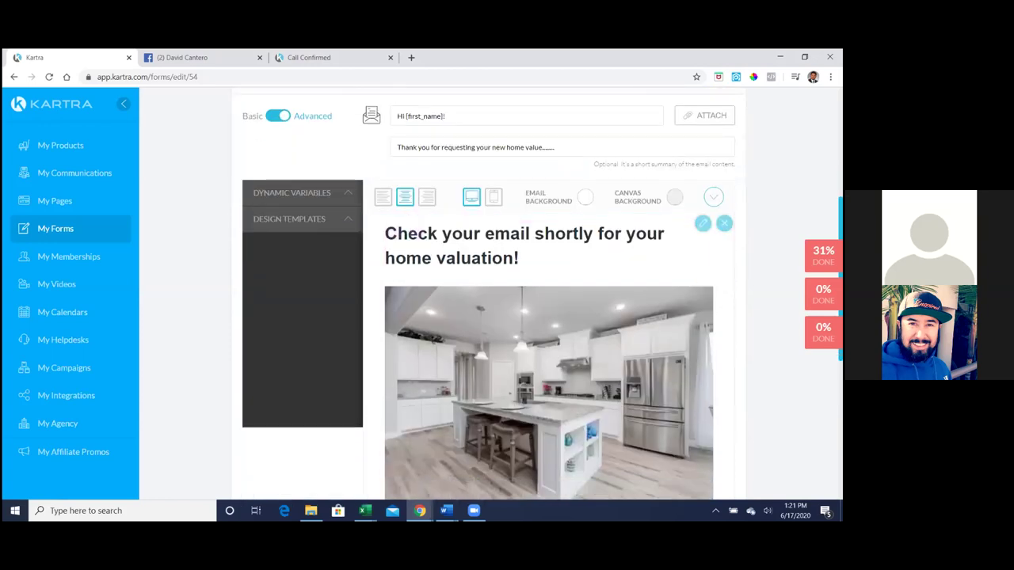
{"action": "scroll", "coordinate": [415, 228], "scroll_direction": "down", "scroll_amount": 1}
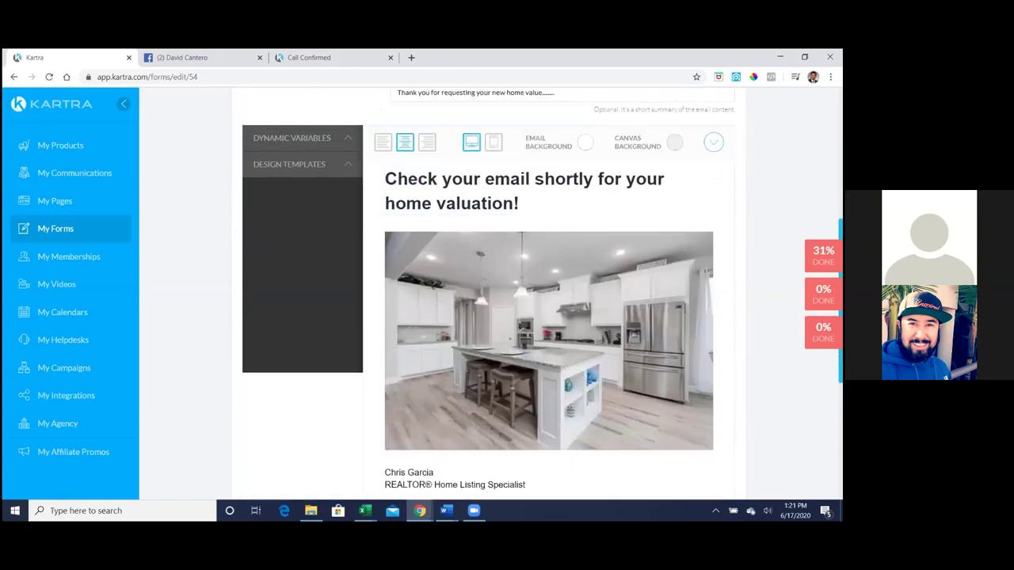
{"action": "scroll", "coordinate": [549, 311], "scroll_direction": "down", "scroll_amount": 1}
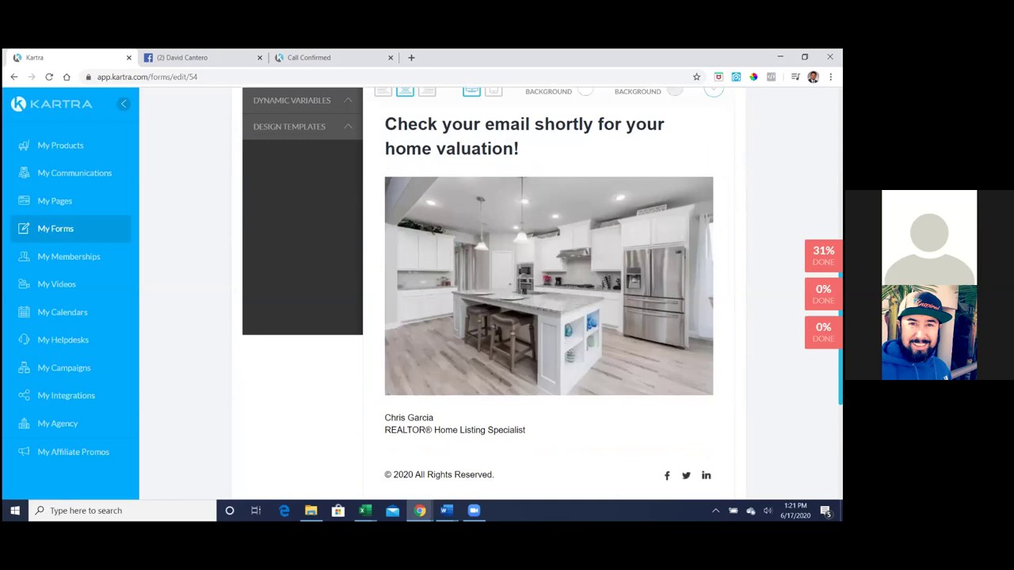
{"action": "scroll", "coordinate": [542, 289], "scroll_direction": "up", "scroll_amount": 1}
{"action": "scroll", "coordinate": [542, 289], "scroll_direction": "down", "scroll_amount": 1}
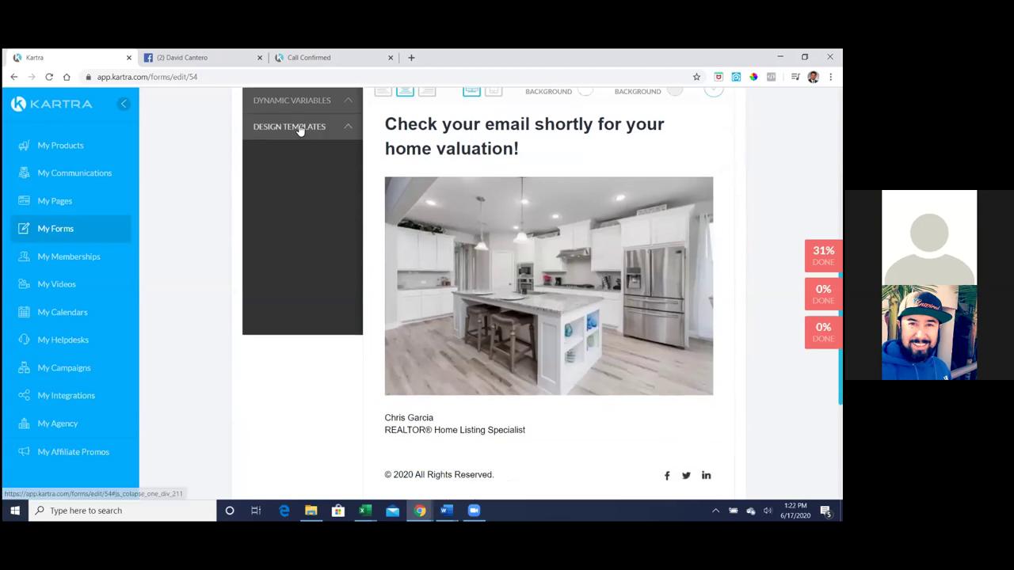
- Expand and collapse Dynamic Variables, then view the Call Confirmed home valuation thank-you page
{"action": "left_click", "coordinate": [295, 101]}
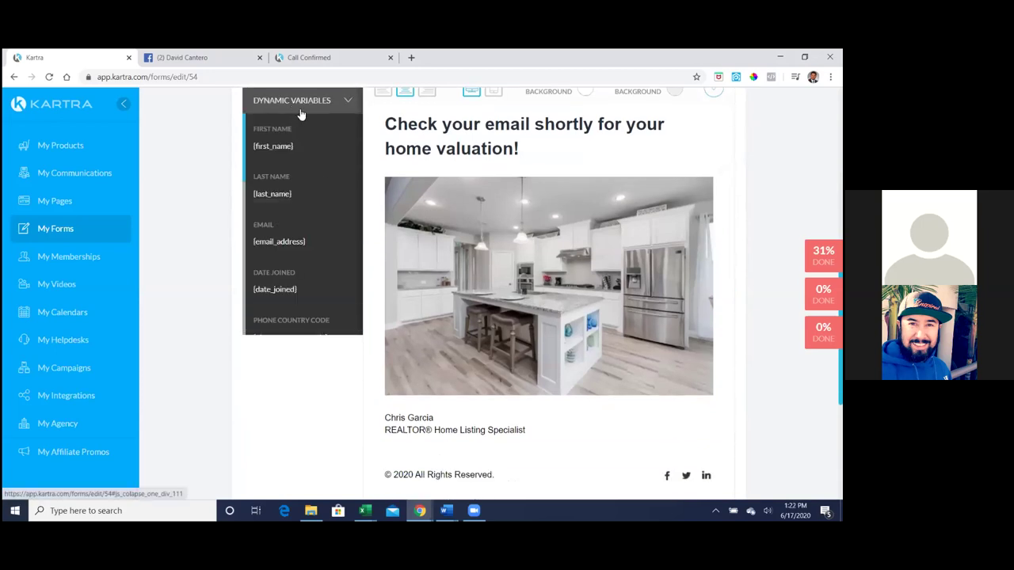
{"action": "left_click", "coordinate": [301, 111]}
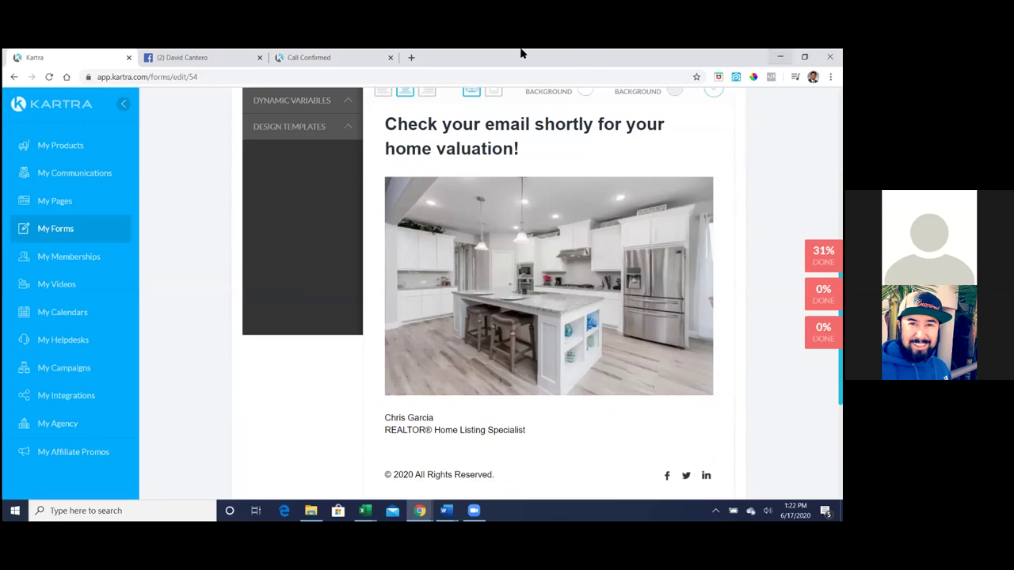
{"action": "left_click", "coordinate": [348, 58]}
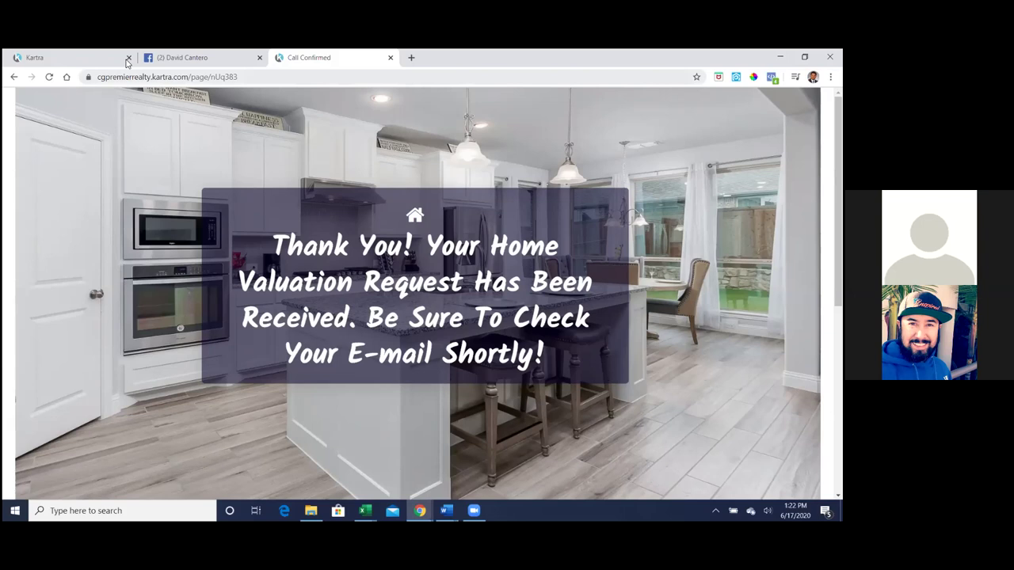
- Compose and save the welcome email: Hi [first_name]! greeting, home-valuation headline and kitchen photo
{"action": "left_click", "coordinate": [79, 59]}
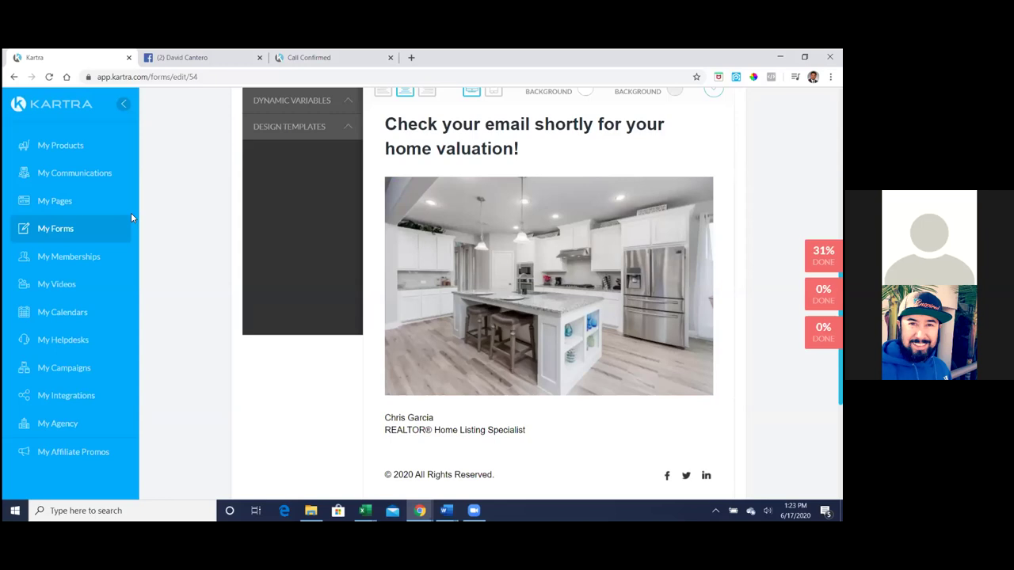
{"action": "scroll", "coordinate": [625, 291], "scroll_direction": "up", "scroll_amount": 3}
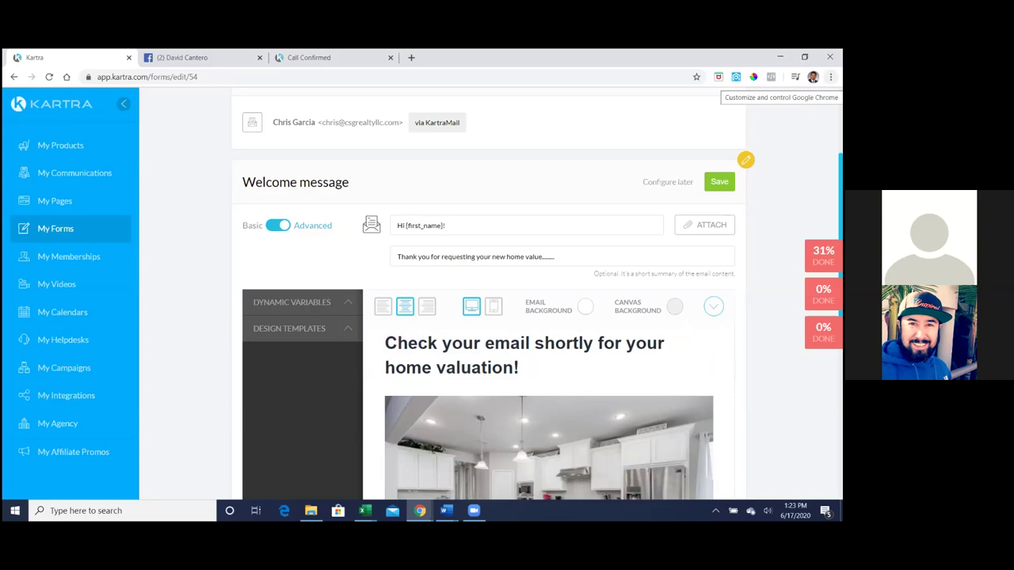
{"action": "scroll", "coordinate": [537, 299], "scroll_direction": "down", "scroll_amount": 1}
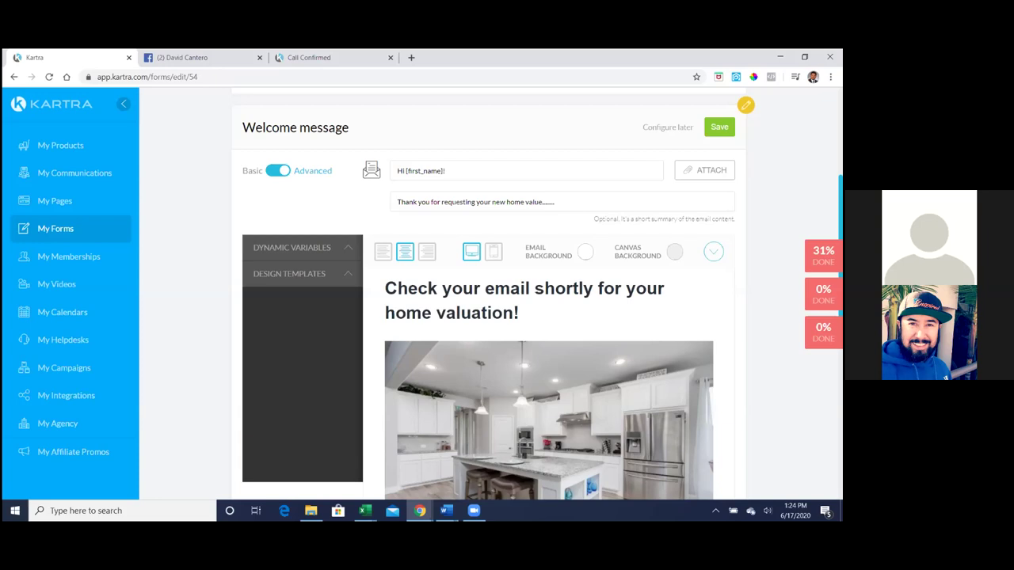
{"action": "left_click", "coordinate": [719, 127]}
- Go back from the welcome email to Form fields and open the fields for editing
{"action": "scroll", "coordinate": [661, 204], "scroll_direction": "up", "scroll_amount": 3}
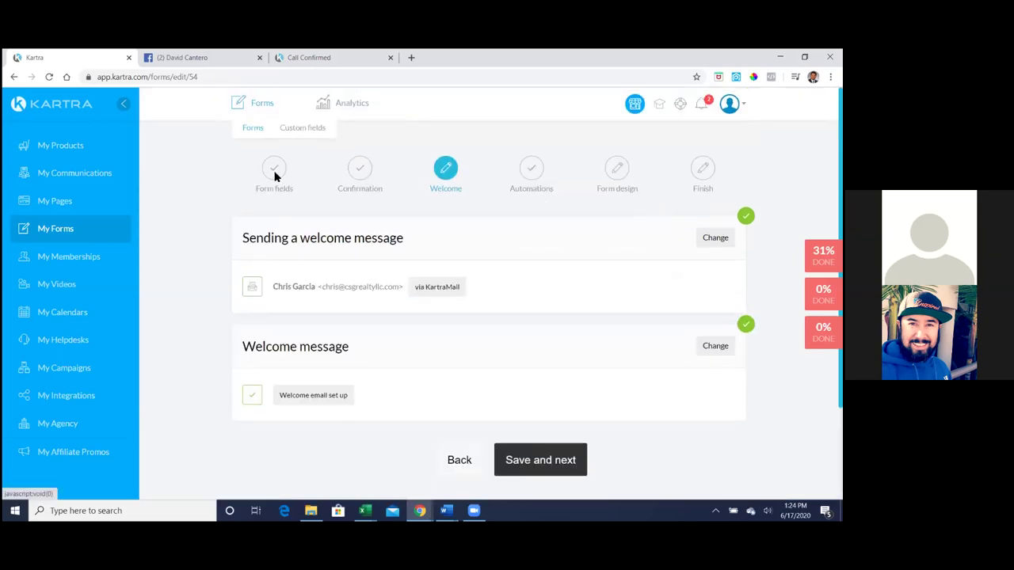
{"action": "left_click", "coordinate": [449, 465]}
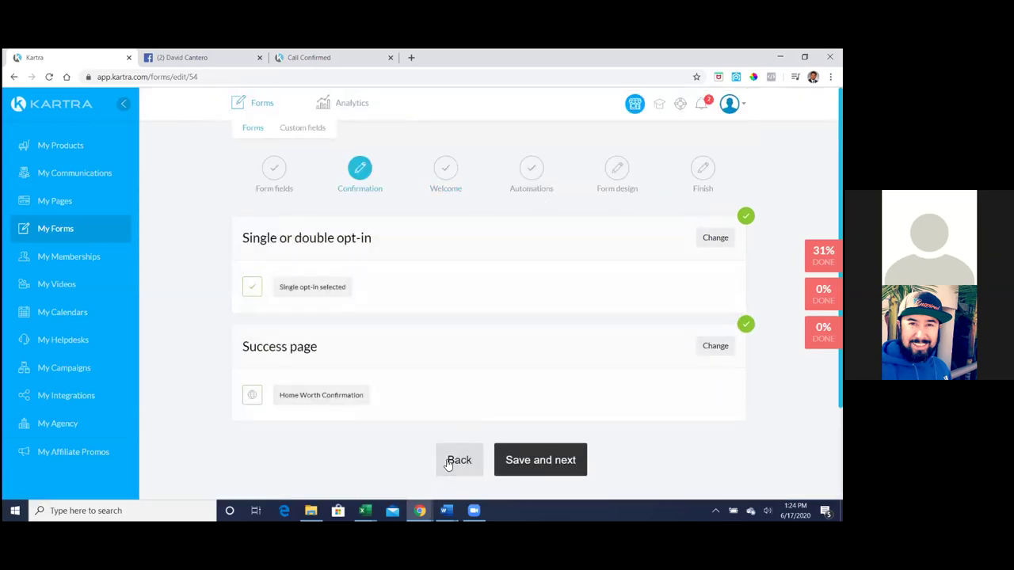
{"action": "left_click", "coordinate": [448, 465]}
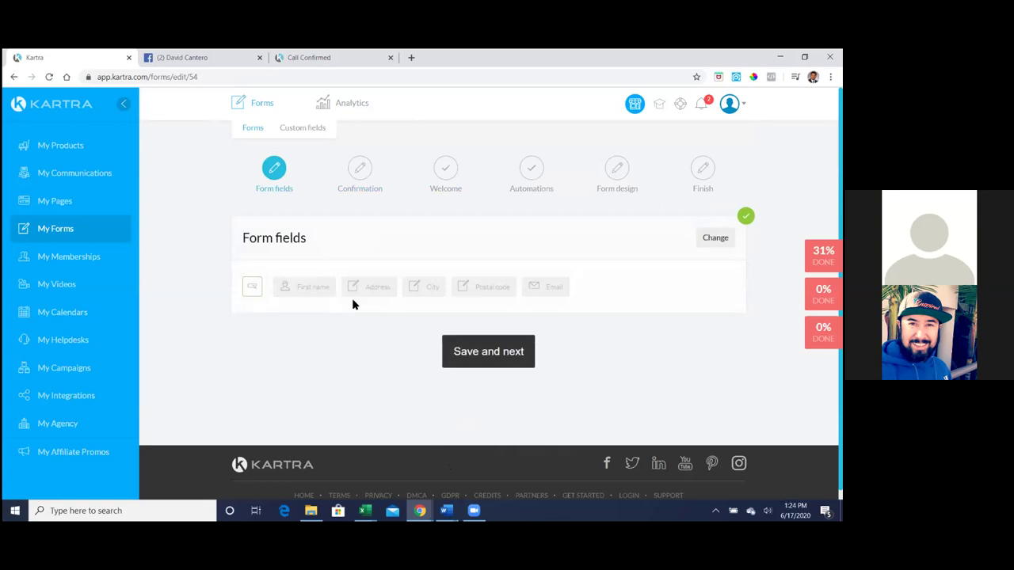
{"action": "left_click", "coordinate": [715, 238]}
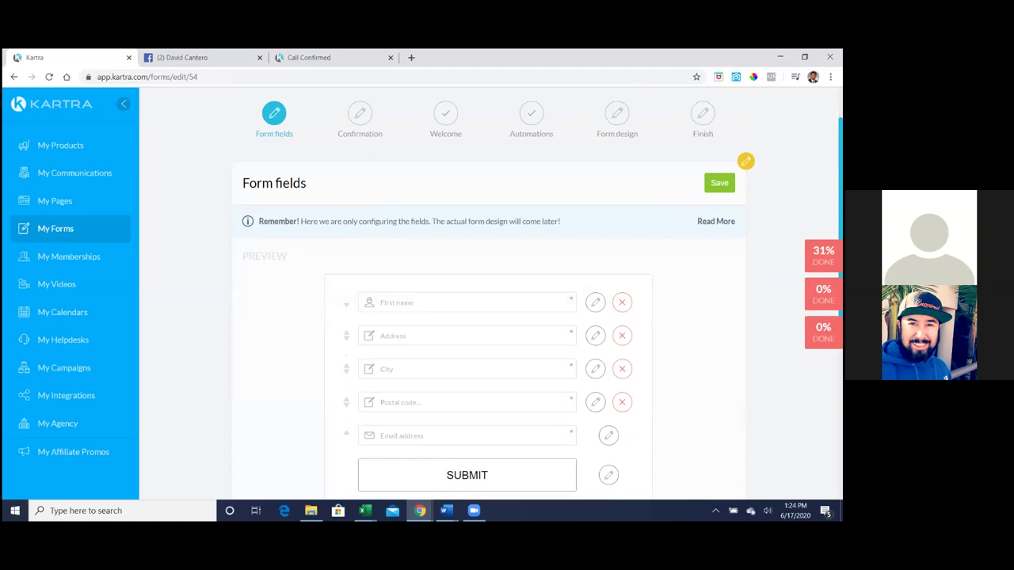
{"action": "scroll", "coordinate": [489, 317], "scroll_direction": "down", "scroll_amount": 1}
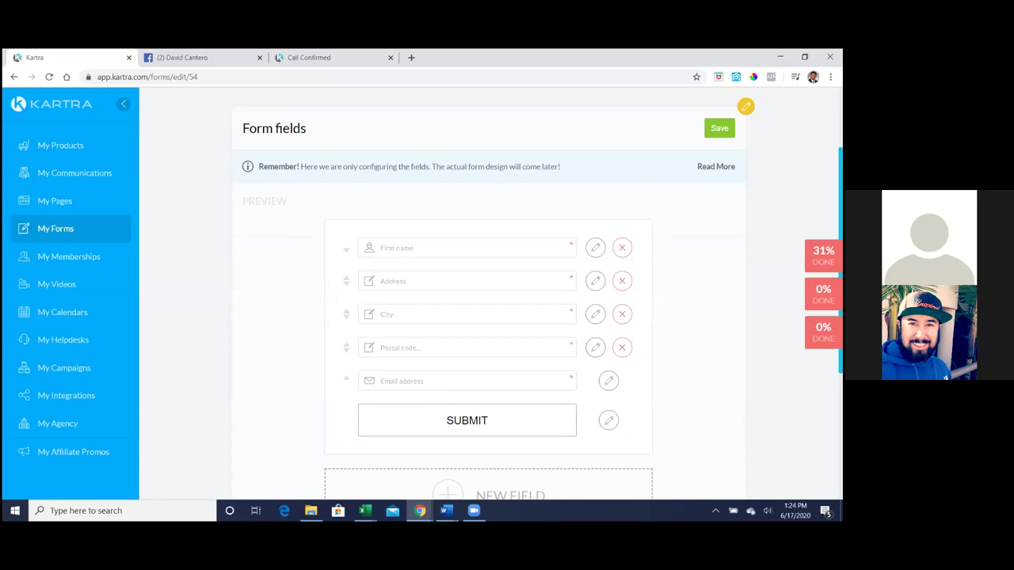
{"action": "scroll", "coordinate": [514, 440], "scroll_direction": "down", "scroll_amount": 1}
- Add a Phone without country code field with default text 'Phone number' and country United States (+1)
{"action": "left_click", "coordinate": [477, 441]}
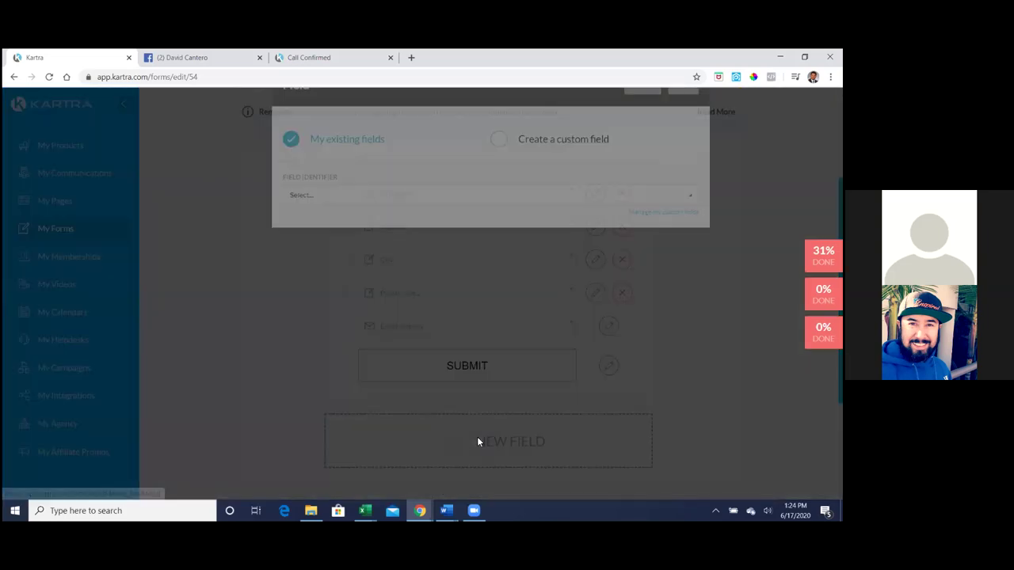
{"action": "left_click", "coordinate": [357, 248]}
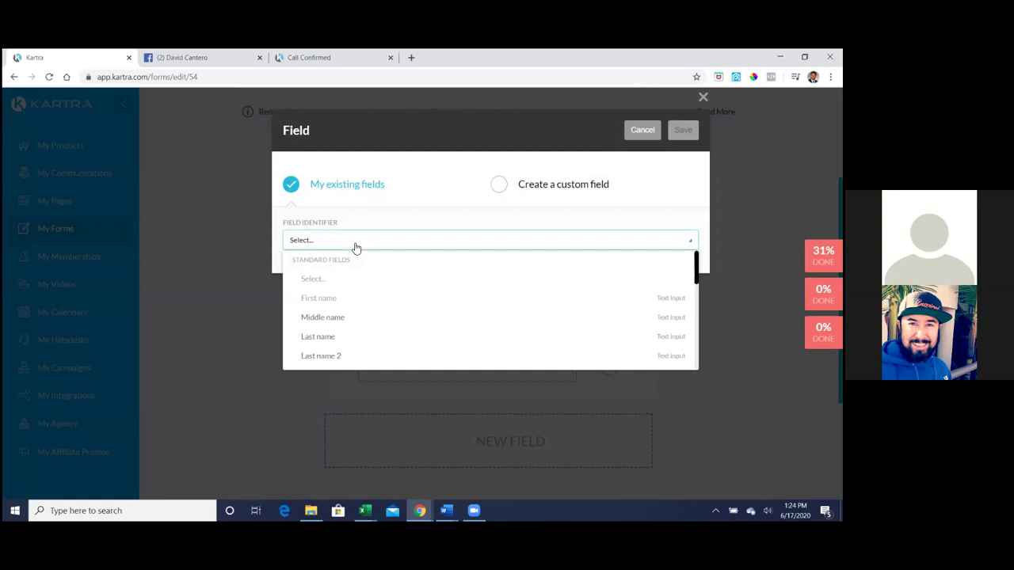
{"action": "scroll", "coordinate": [381, 293], "scroll_direction": "down", "scroll_amount": 1}
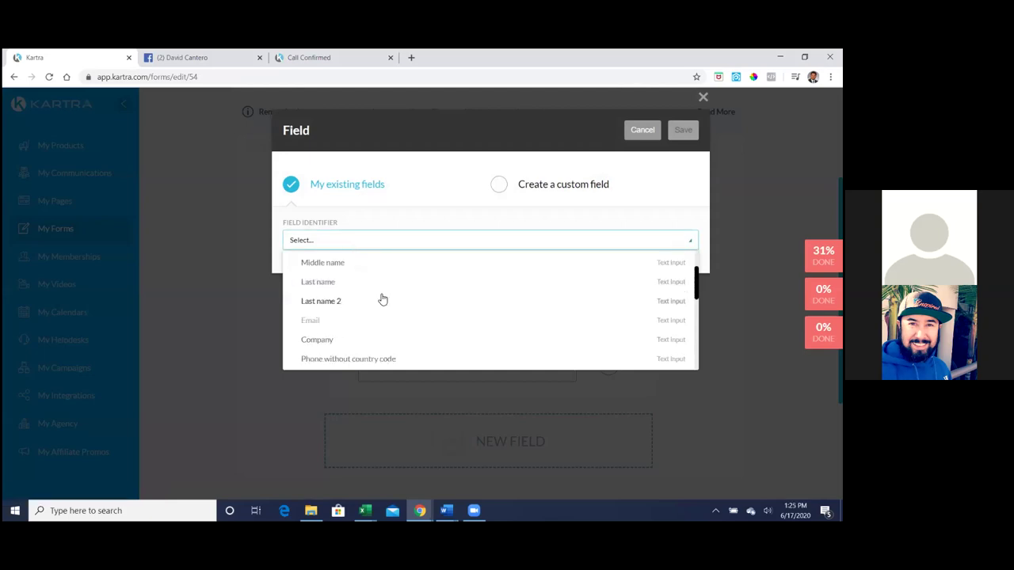
{"action": "scroll", "coordinate": [382, 299], "scroll_direction": "down", "scroll_amount": 1}
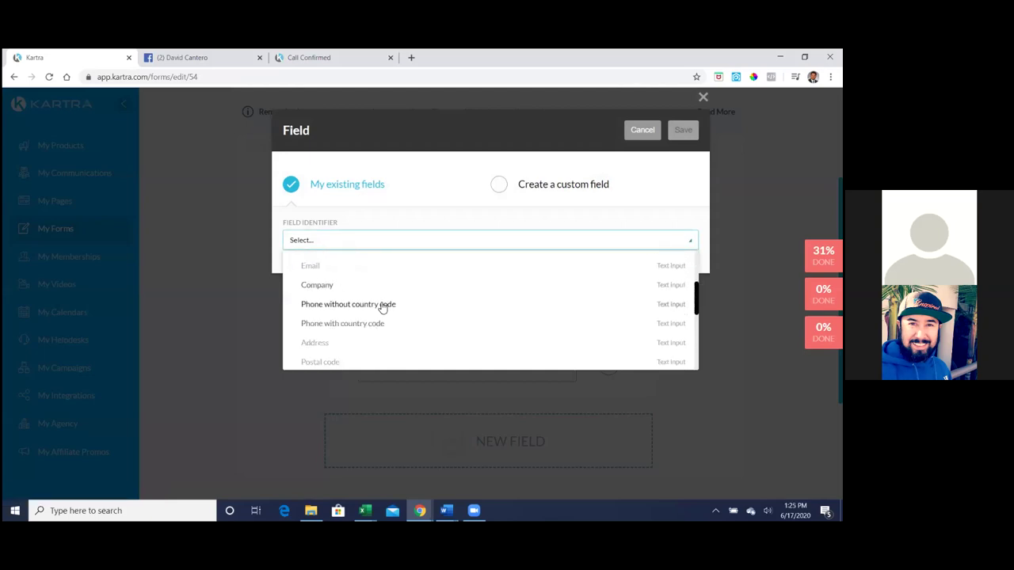
{"action": "left_click", "coordinate": [381, 305]}
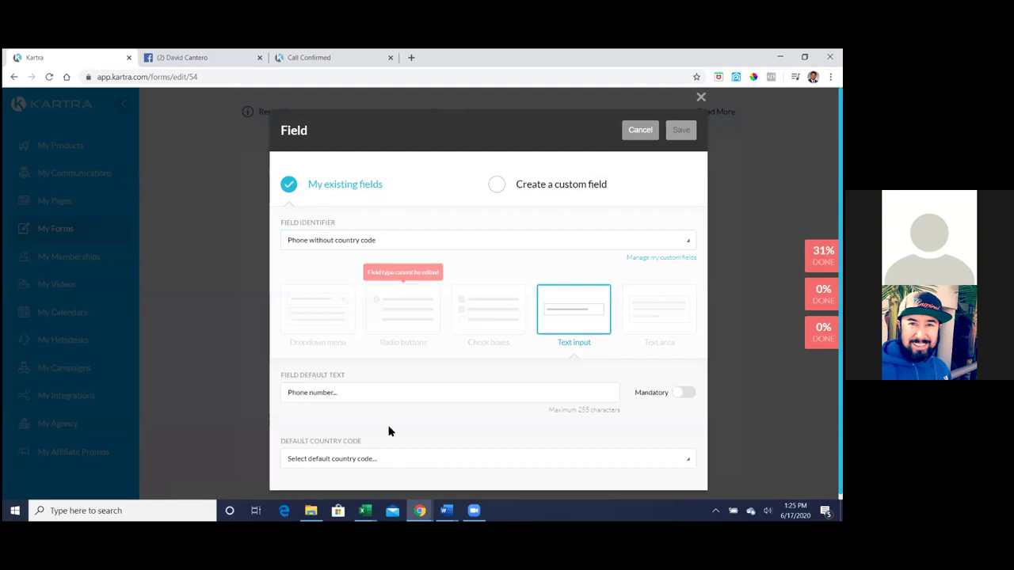
{"action": "left_click", "coordinate": [398, 459]}
{"action": "left_click", "coordinate": [398, 459]}
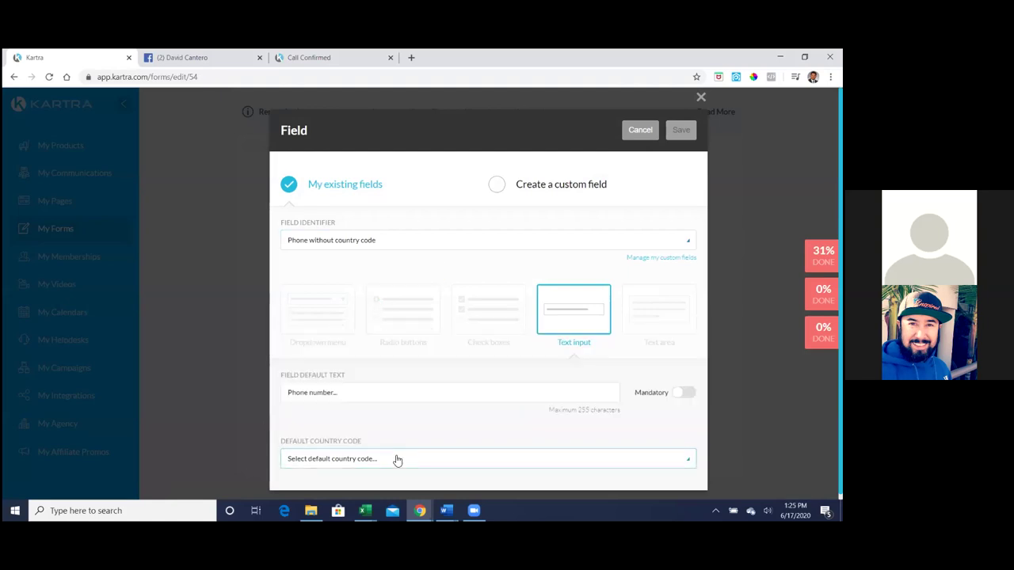
{"action": "left_click", "coordinate": [382, 388]}
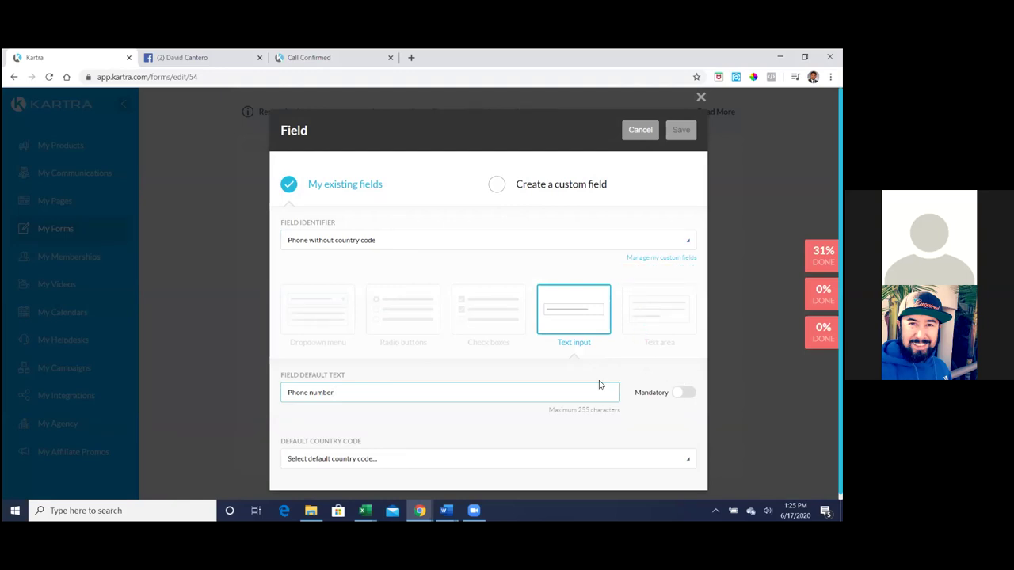
{"action": "scroll", "coordinate": [600, 385], "scroll_direction": "down", "scroll_amount": 1}
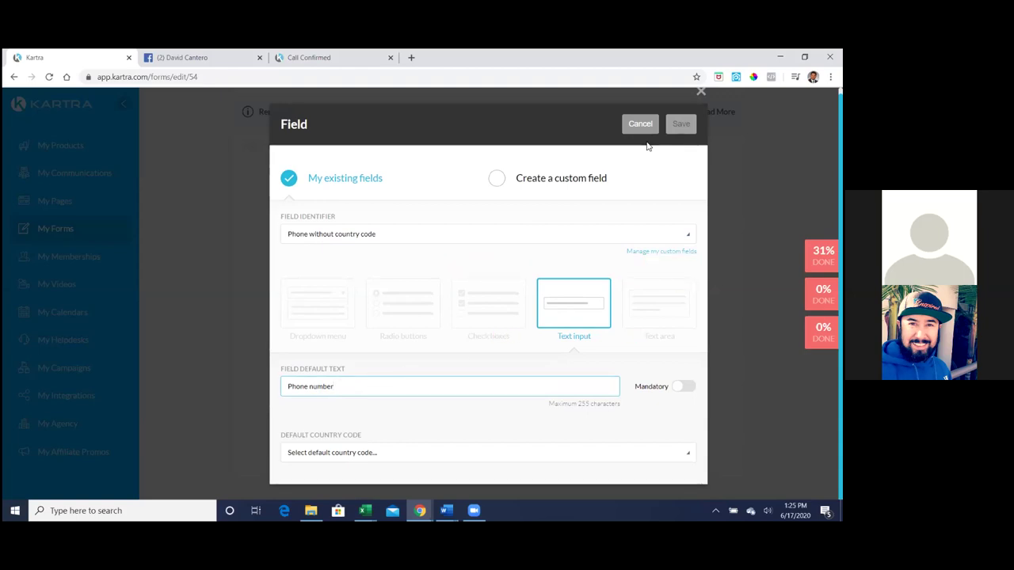
{"action": "left_click", "coordinate": [399, 464]}
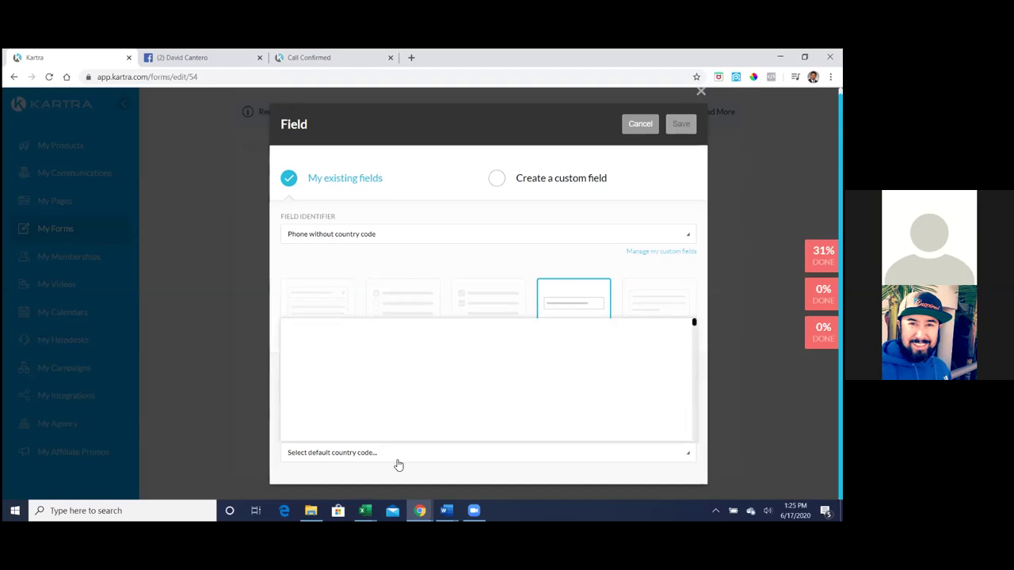
{"action": "left_click", "coordinate": [357, 353]}
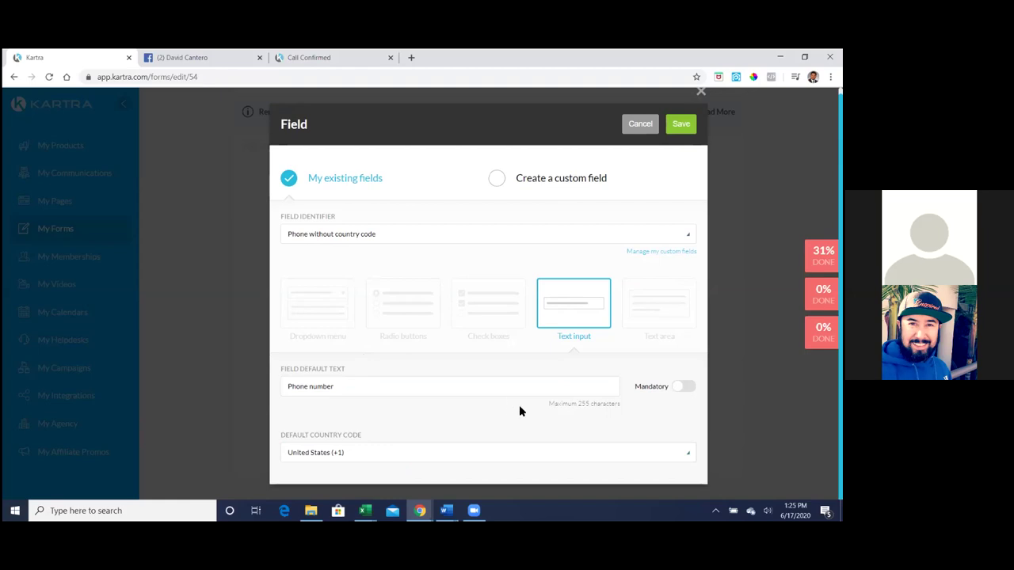
{"action": "left_click", "coordinate": [681, 124]}
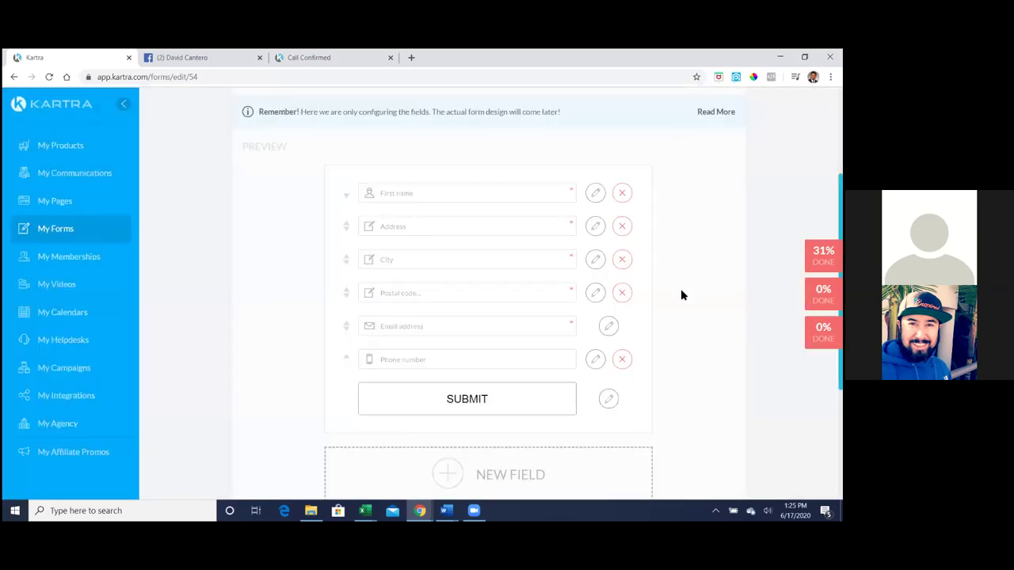
- Delete the City field and save the remaining First name, Address, Postal code, Email and Phone fields
{"action": "scroll", "coordinate": [680, 295], "scroll_direction": "down", "scroll_amount": 2}
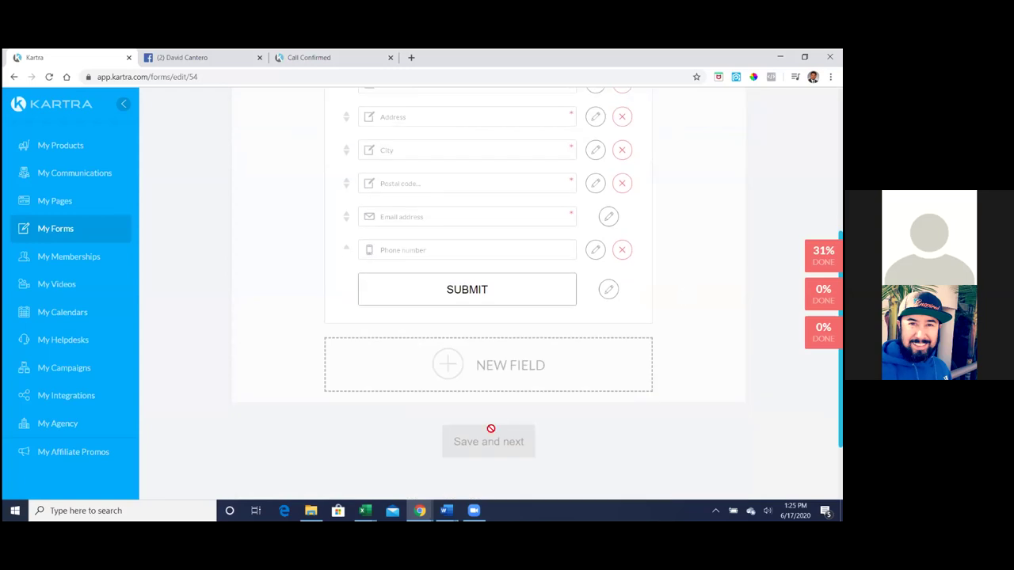
{"action": "scroll", "coordinate": [538, 294], "scroll_direction": "up", "scroll_amount": 3}
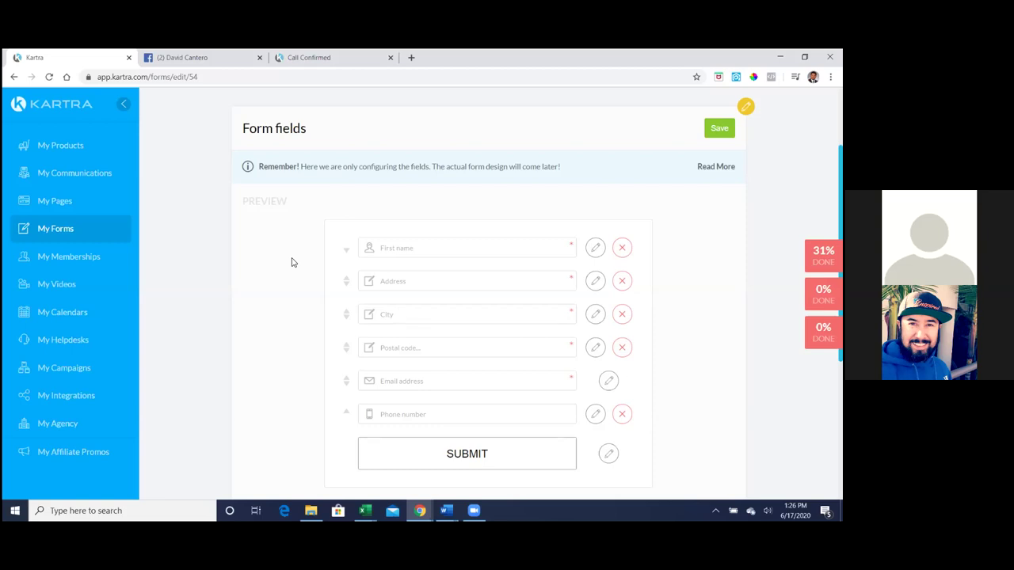
{"action": "left_click", "coordinate": [623, 315]}
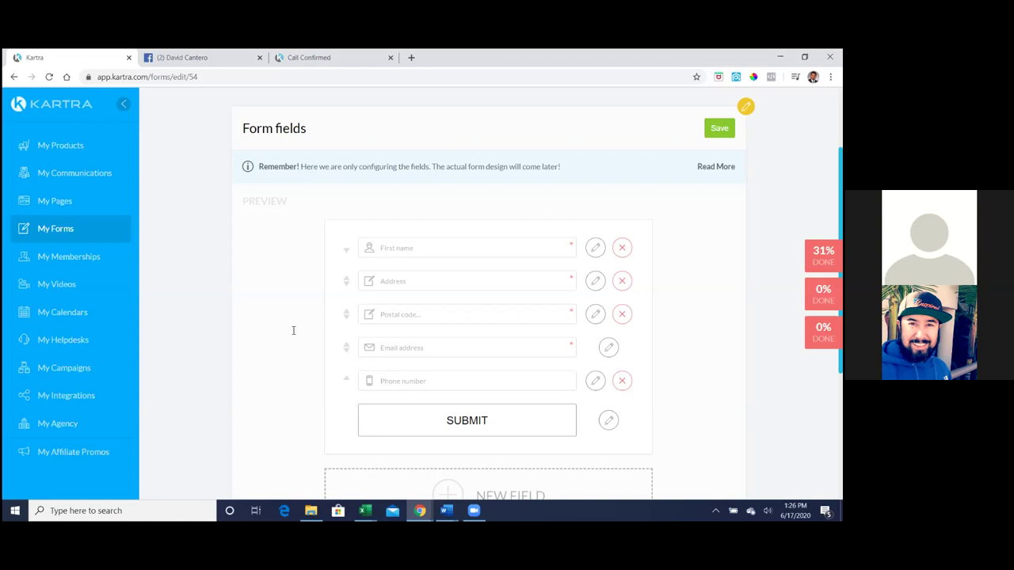
{"action": "left_click", "coordinate": [719, 128]}
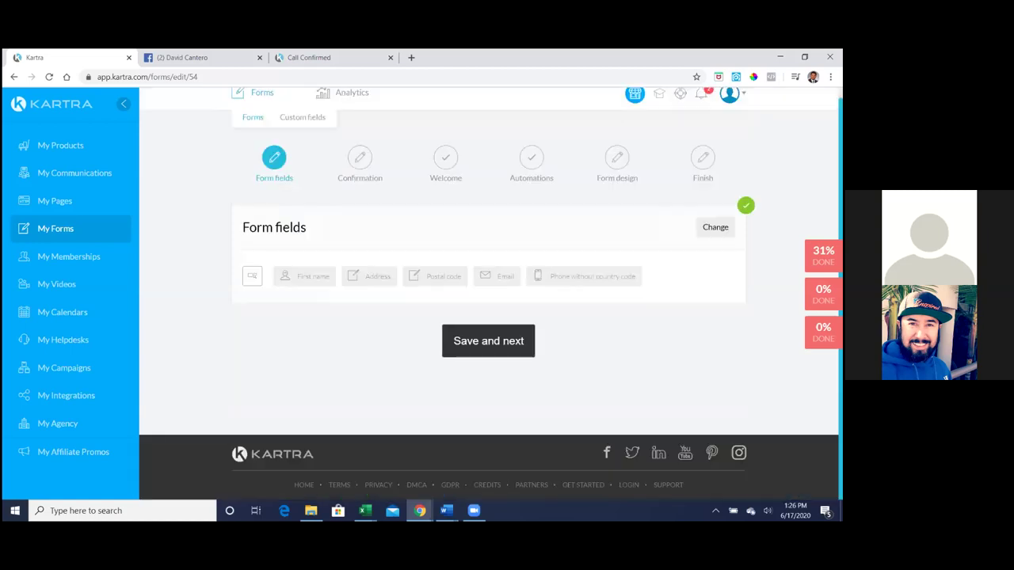
- Save through the Confirmation and Welcome steps to Form design, then return to Automations
{"action": "left_click", "coordinate": [510, 328]}
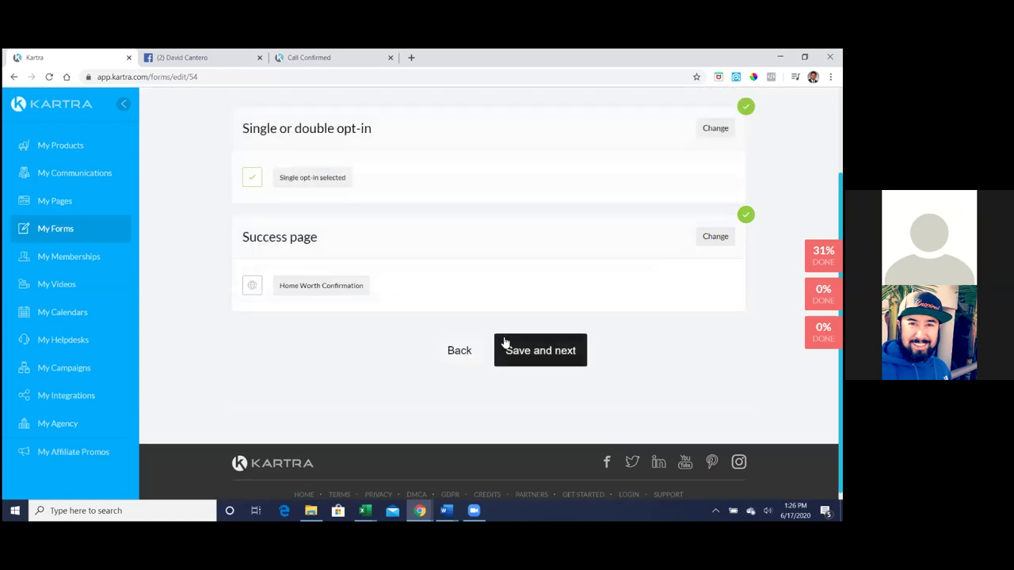
{"action": "left_click", "coordinate": [517, 356]}
{"action": "left_click", "coordinate": [519, 357]}
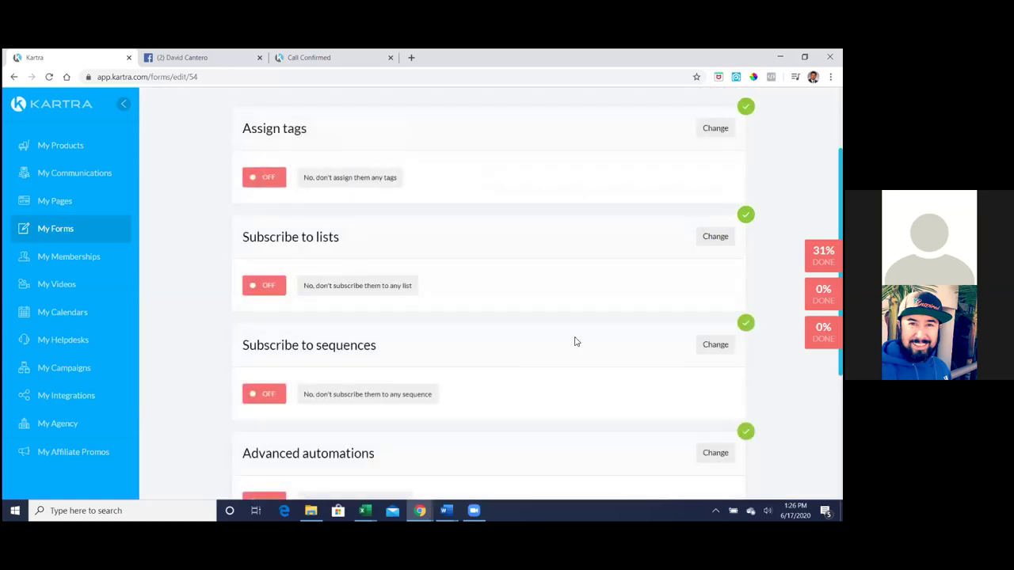
{"action": "scroll", "coordinate": [572, 340], "scroll_direction": "down", "scroll_amount": 2}
{"action": "left_click", "coordinate": [548, 460]}
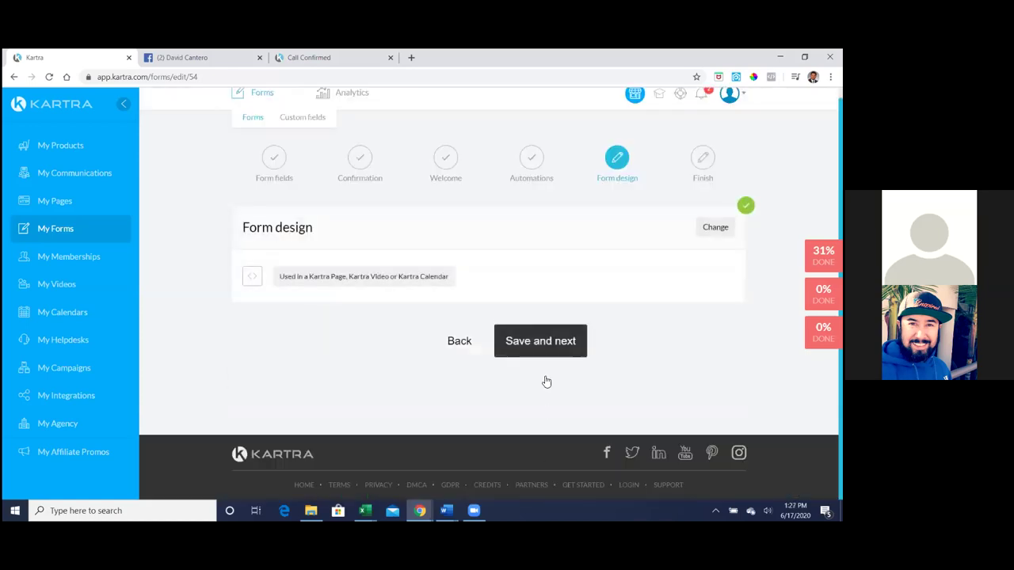
{"action": "left_click", "coordinate": [468, 344]}
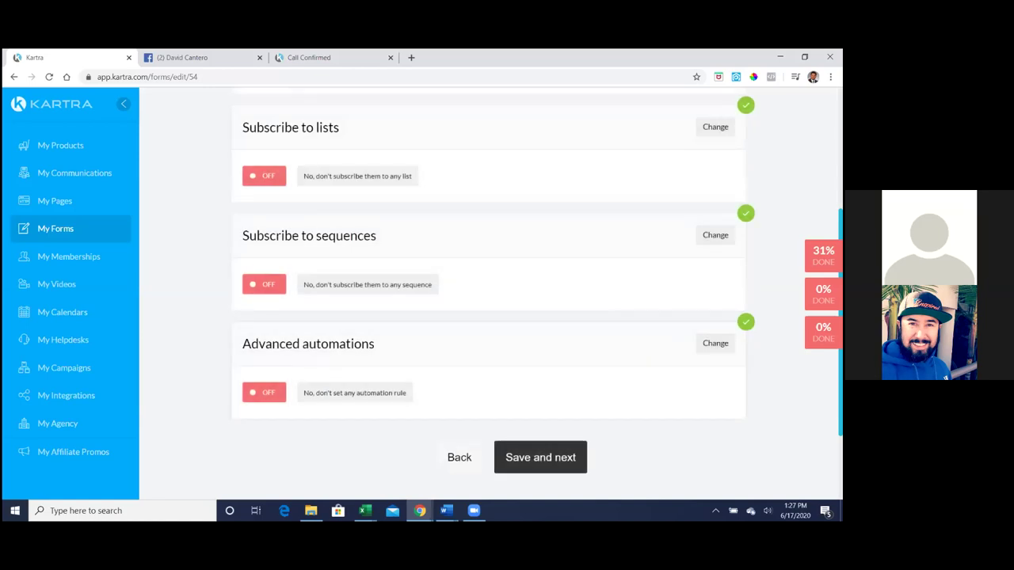
{"action": "scroll", "coordinate": [490, 293], "scroll_direction": "up", "scroll_amount": 3}
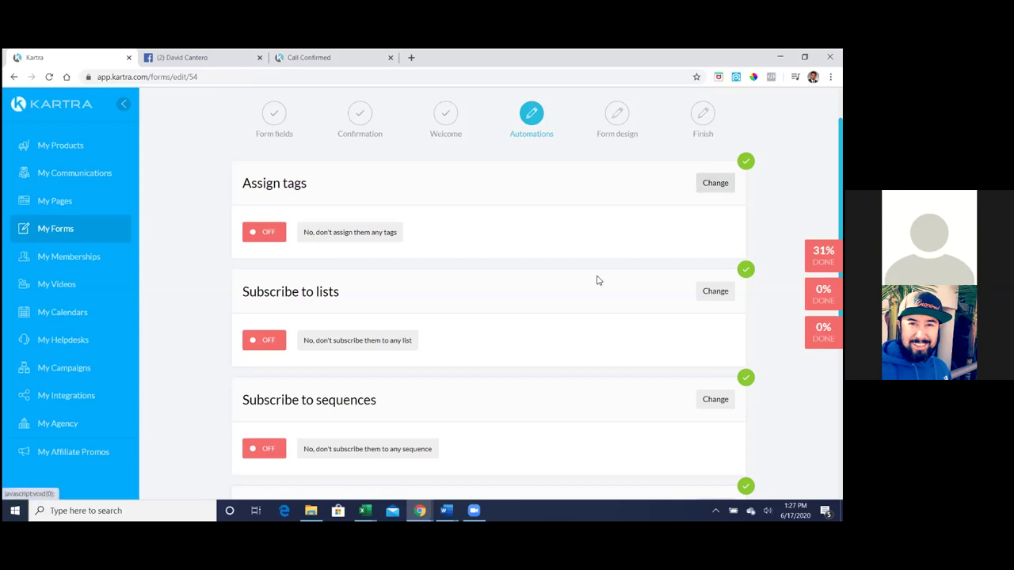
- Subscribe the form's leads to the What's My Home Worth list and save the setting
{"action": "left_click", "coordinate": [715, 290]}
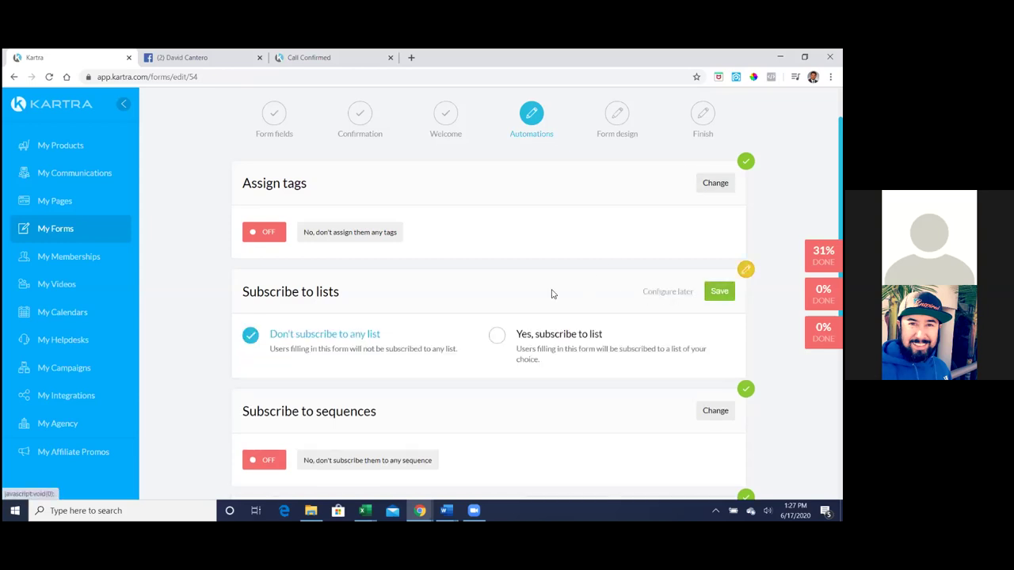
{"action": "left_click", "coordinate": [498, 338]}
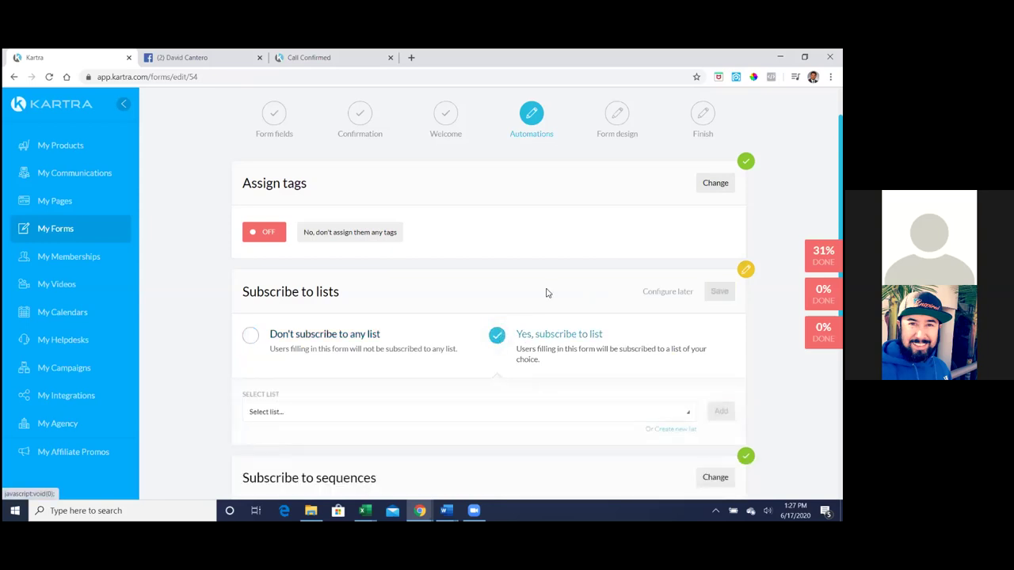
{"action": "scroll", "coordinate": [478, 344], "scroll_direction": "down", "scroll_amount": 1}
{"action": "left_click", "coordinate": [469, 357]}
{"action": "scroll", "coordinate": [468, 377], "scroll_direction": "down", "scroll_amount": 1}
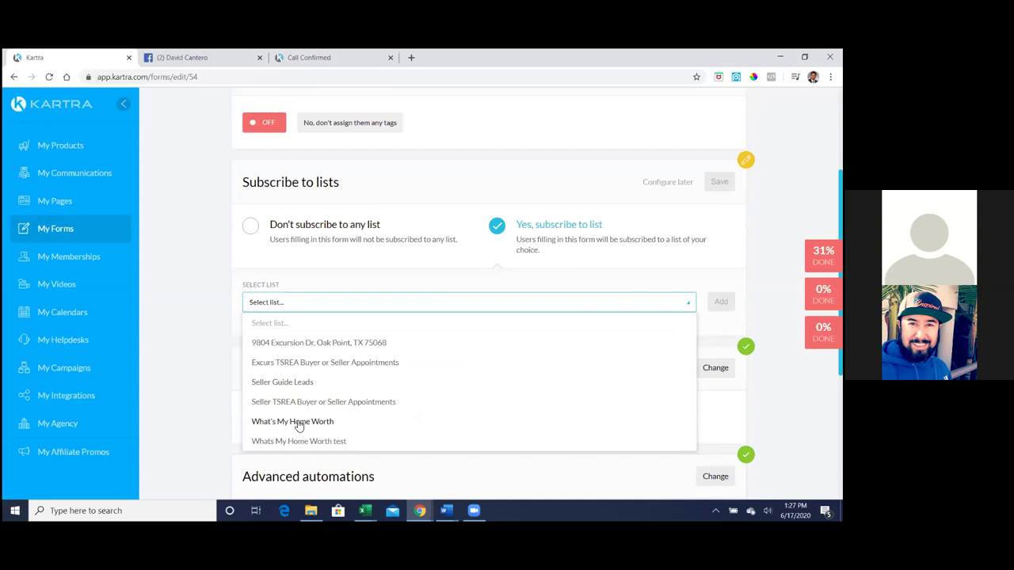
{"action": "left_click", "coordinate": [299, 425]}
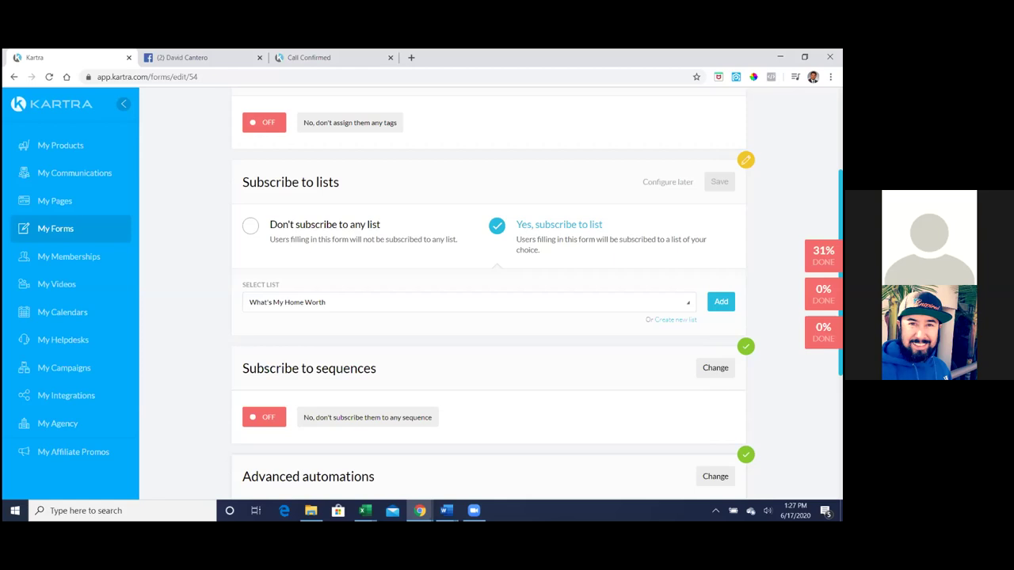
{"action": "left_click", "coordinate": [721, 301]}
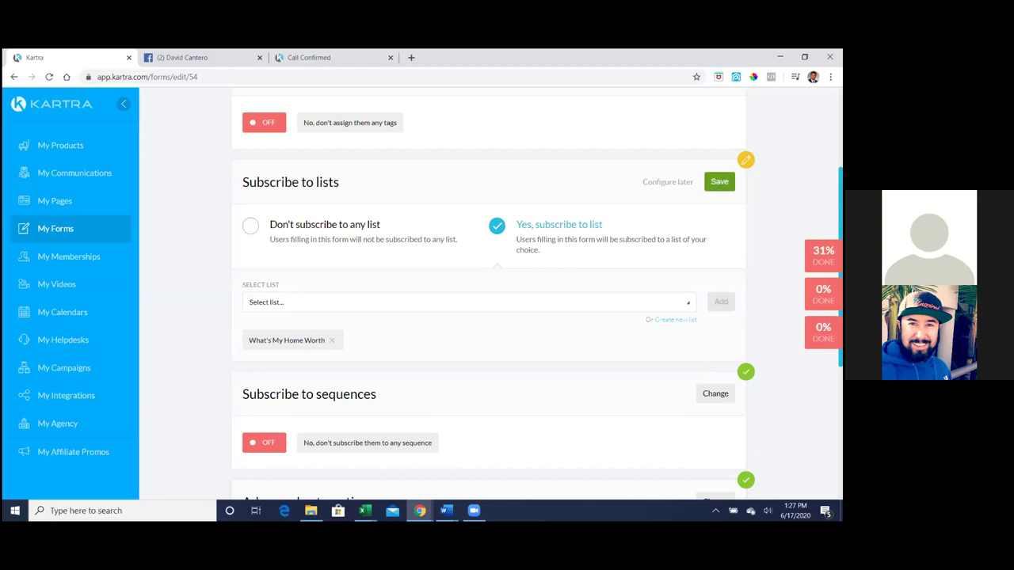
{"action": "left_click", "coordinate": [719, 182]}
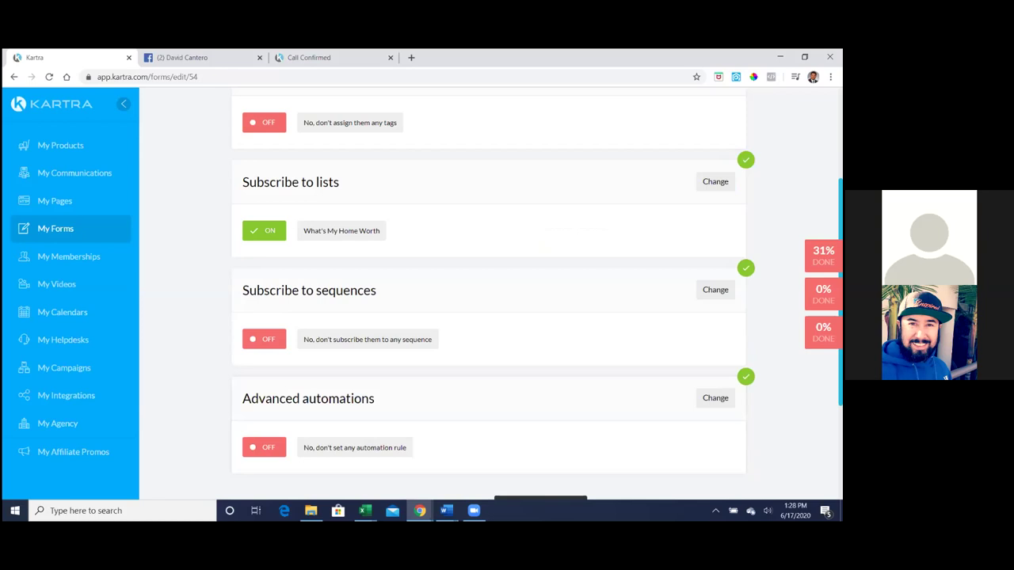
- Advance through the Form design step to finish setting up the form
{"action": "scroll", "coordinate": [491, 293], "scroll_direction": "up", "scroll_amount": 3}
{"action": "scroll", "coordinate": [559, 315], "scroll_direction": "down", "scroll_amount": 4}
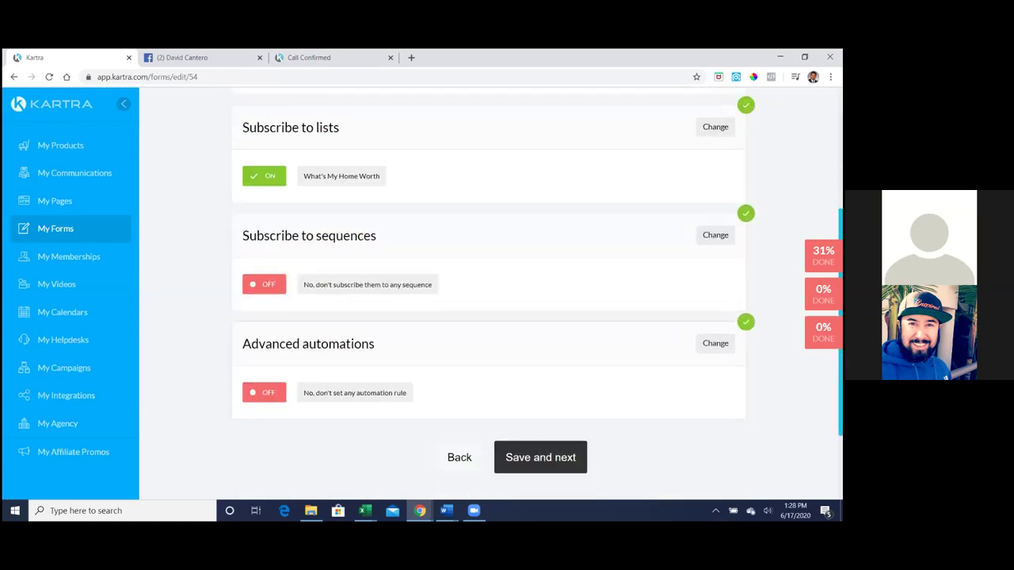
{"action": "left_click", "coordinate": [552, 349]}
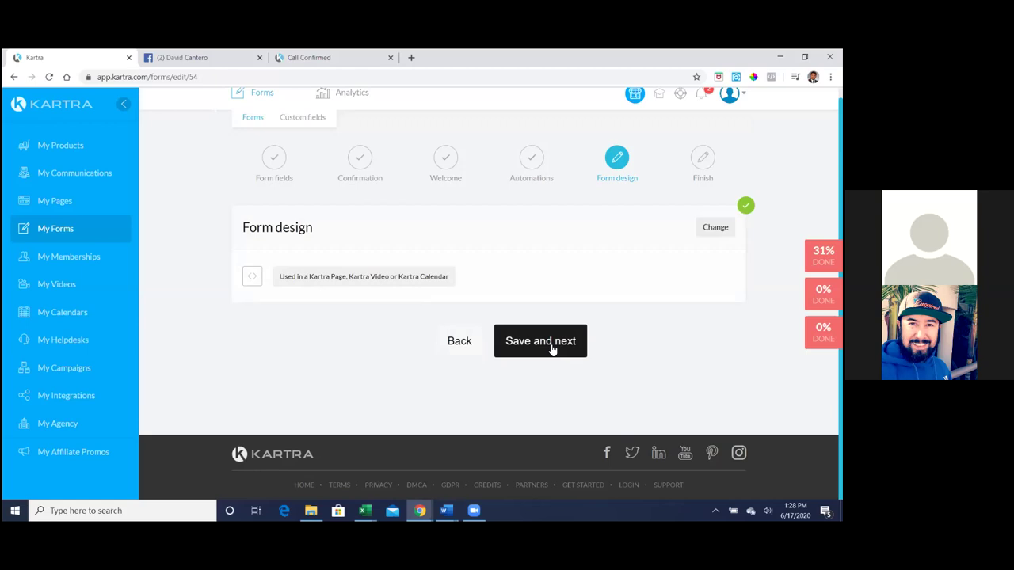
{"action": "left_click", "coordinate": [552, 350]}
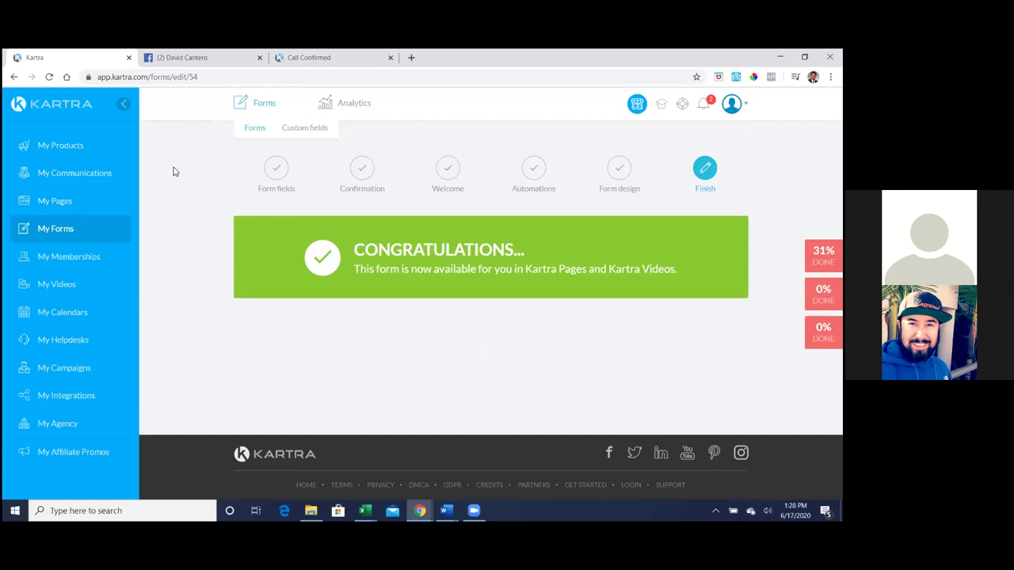
- Go to the sequences list and open Seller Guide Leads in the sequence builder
{"action": "left_click", "coordinate": [103, 173]}
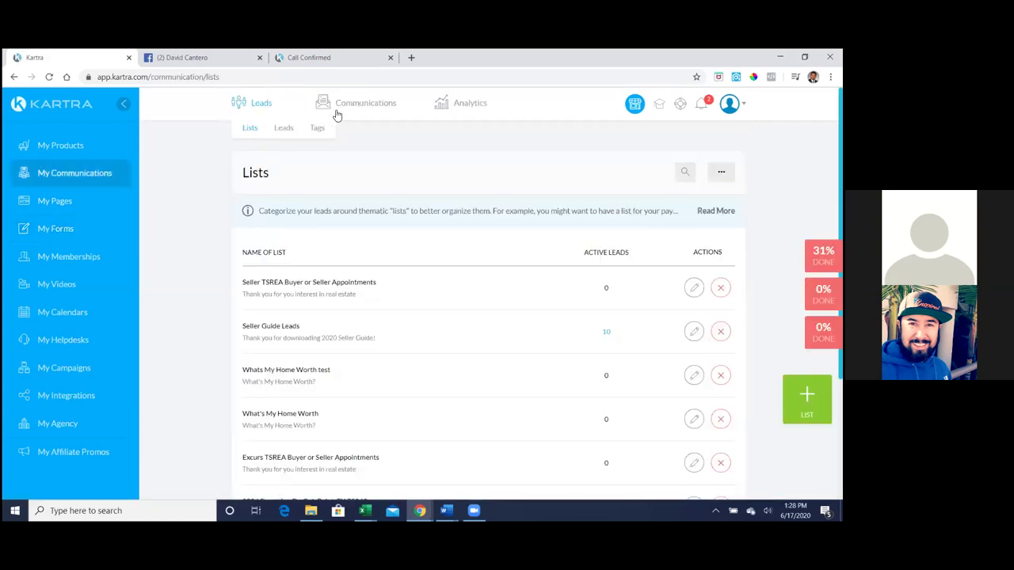
{"action": "left_click", "coordinate": [365, 128]}
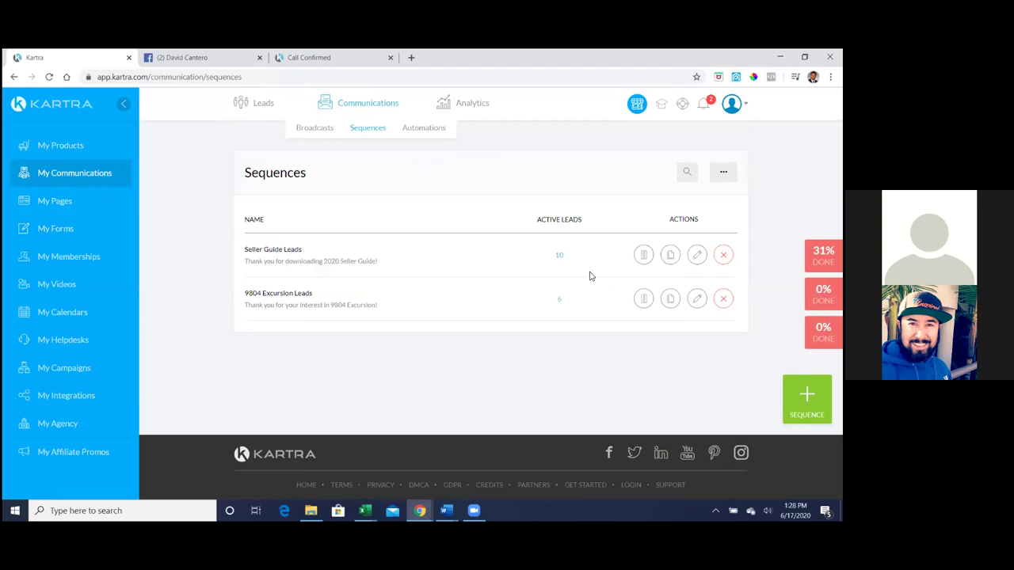
{"action": "left_click", "coordinate": [697, 254]}
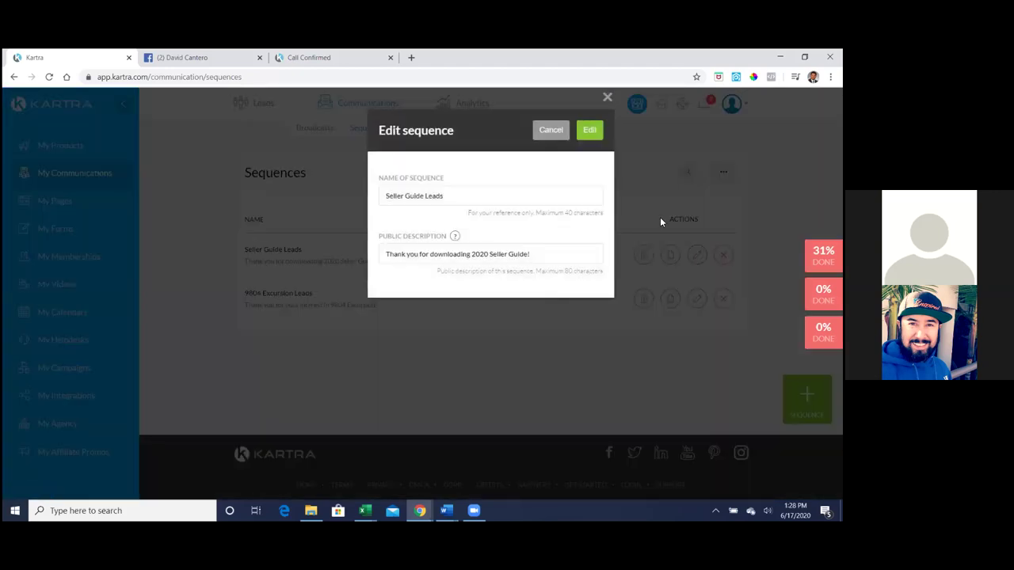
{"action": "left_click", "coordinate": [591, 131]}
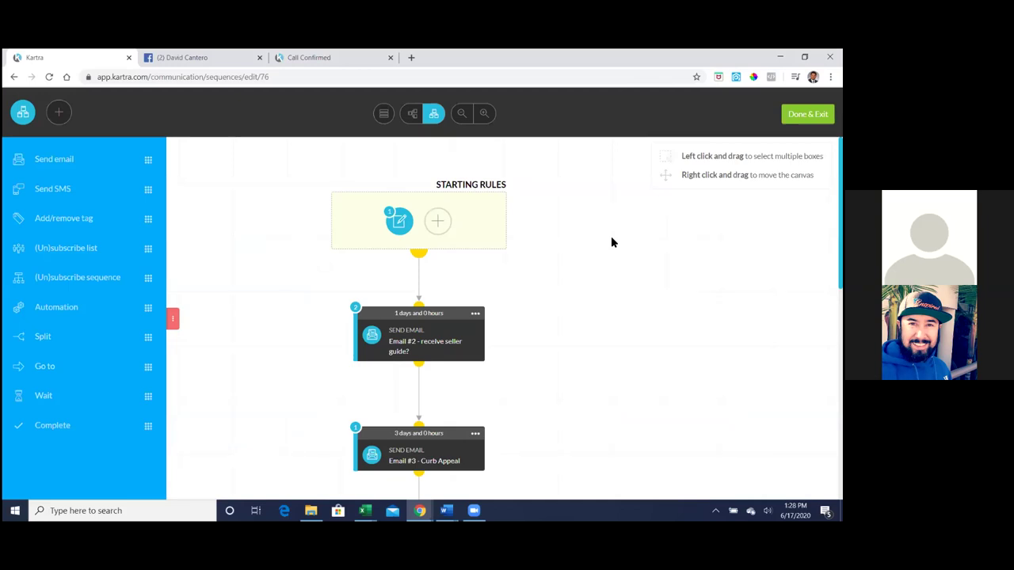
{"action": "mouse_move", "coordinate": [402, 219]}
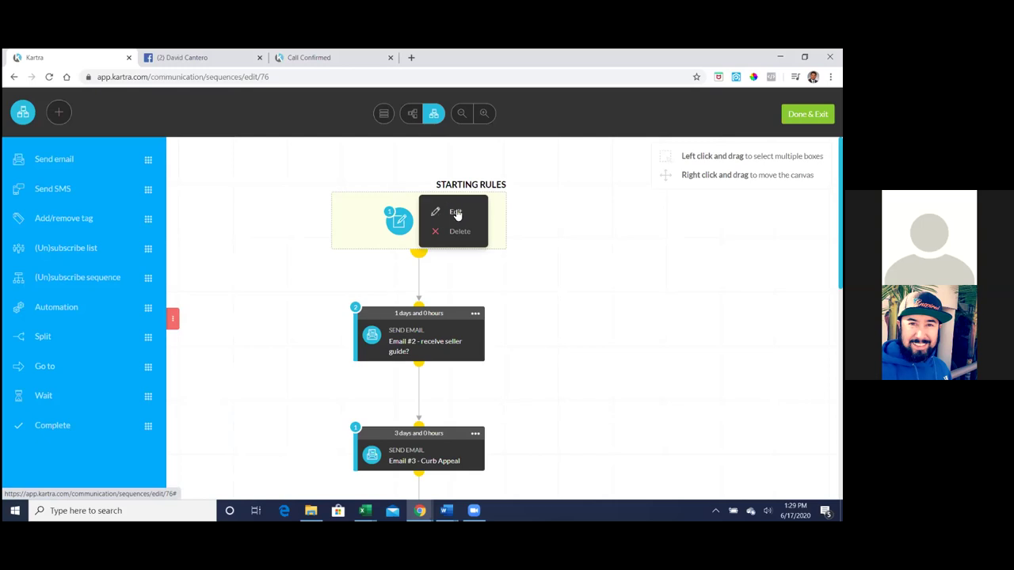
{"action": "left_click", "coordinate": [456, 212]}
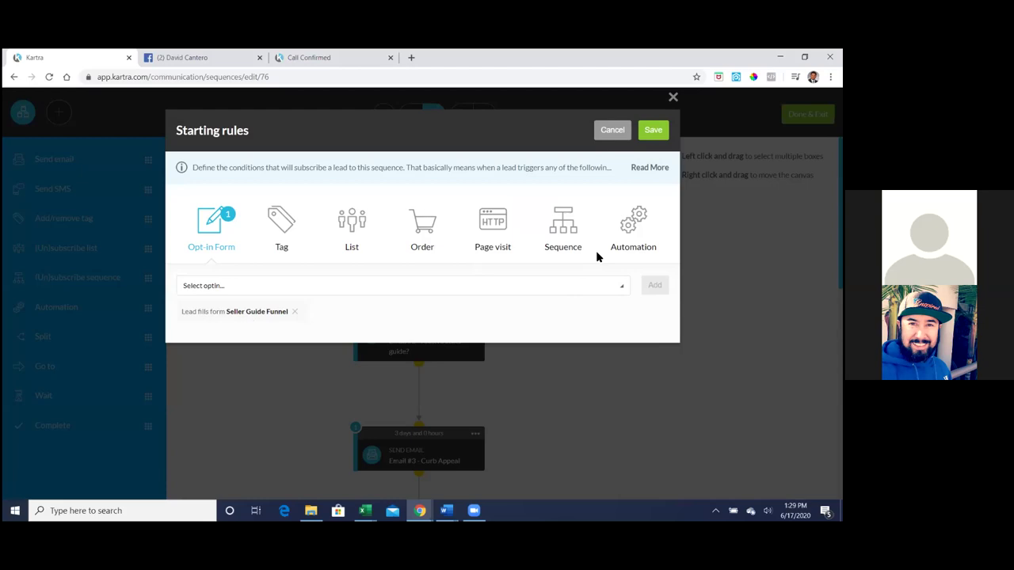
{"action": "left_click", "coordinate": [654, 131]}
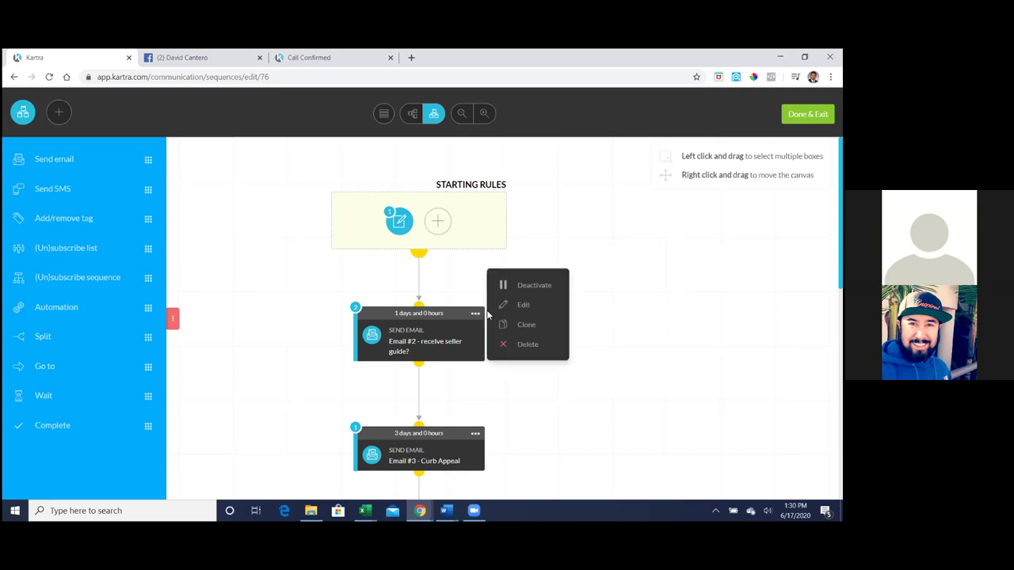
{"action": "mouse_move", "coordinate": [476, 317]}
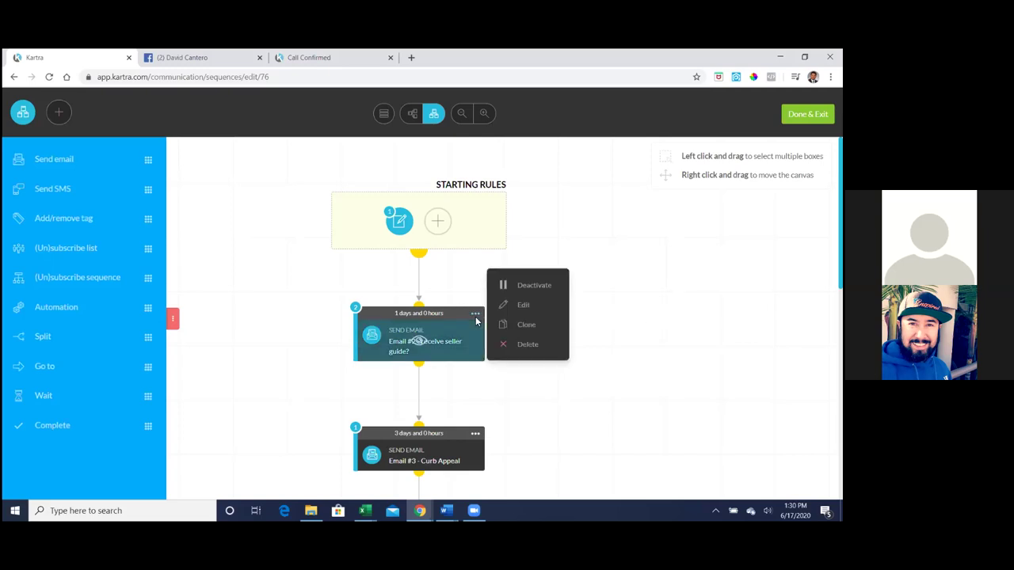
{"action": "left_click", "coordinate": [525, 307]}
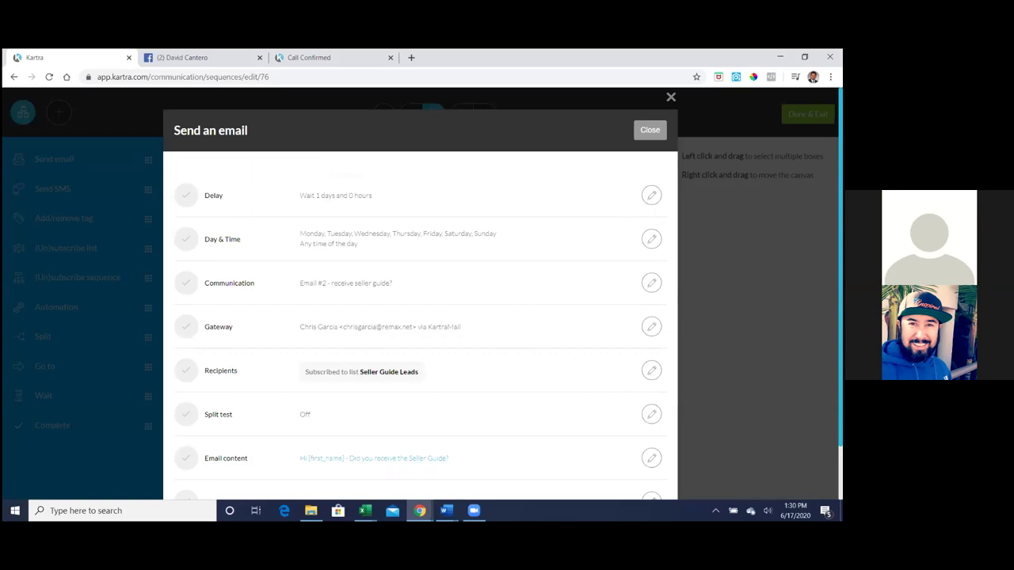
{"action": "key", "text": "Escape"}
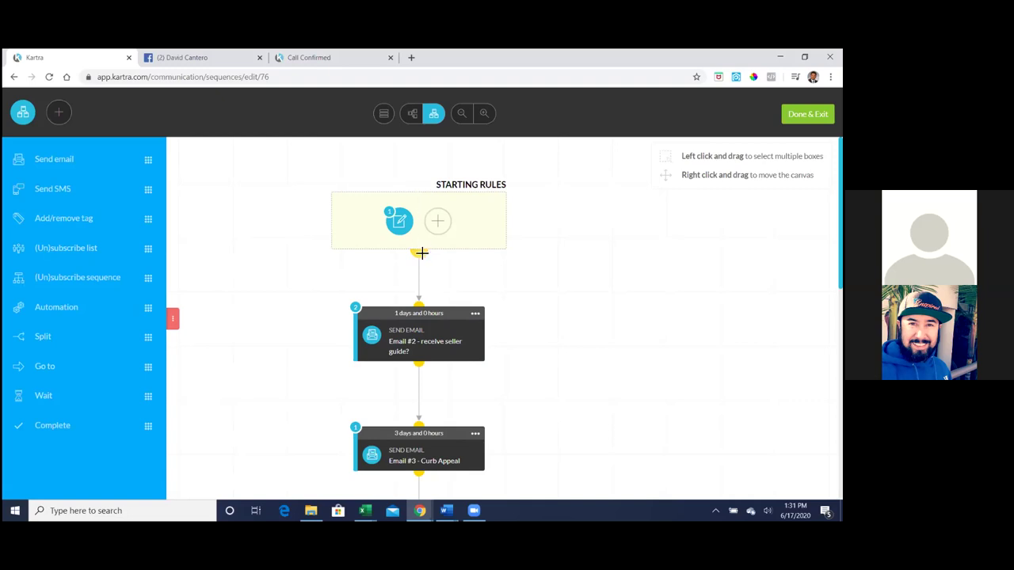
- Detach Email #2 from the starting rules, move it lower, and drop in a new Send email step
{"action": "left_click_drag", "start_coordinate": [421, 252], "coordinate": [418, 272]}
{"action": "left_click_drag", "start_coordinate": [418, 328], "coordinate": [418, 333]}
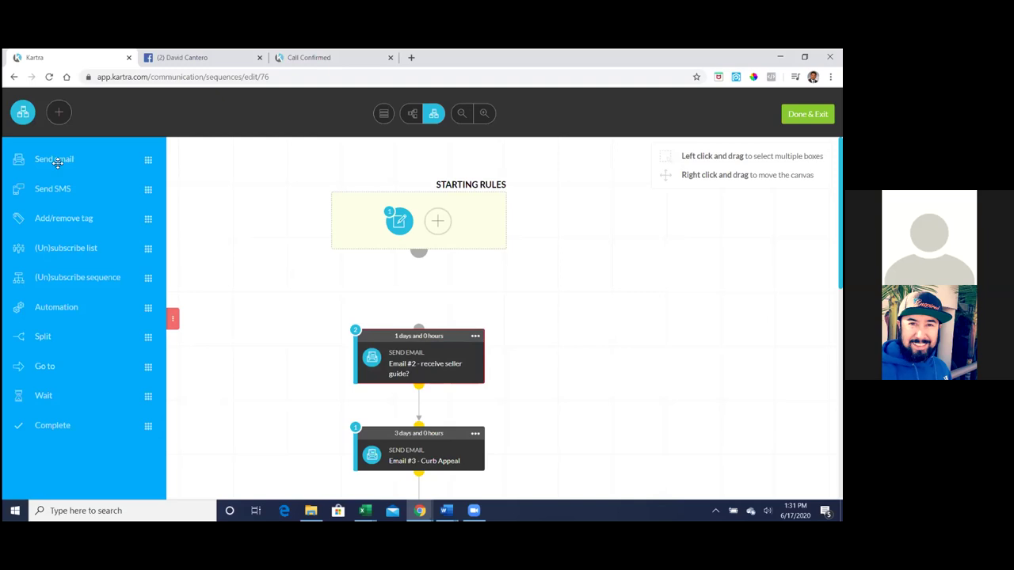
{"action": "left_click_drag", "start_coordinate": [57, 159], "coordinate": [401, 295]}
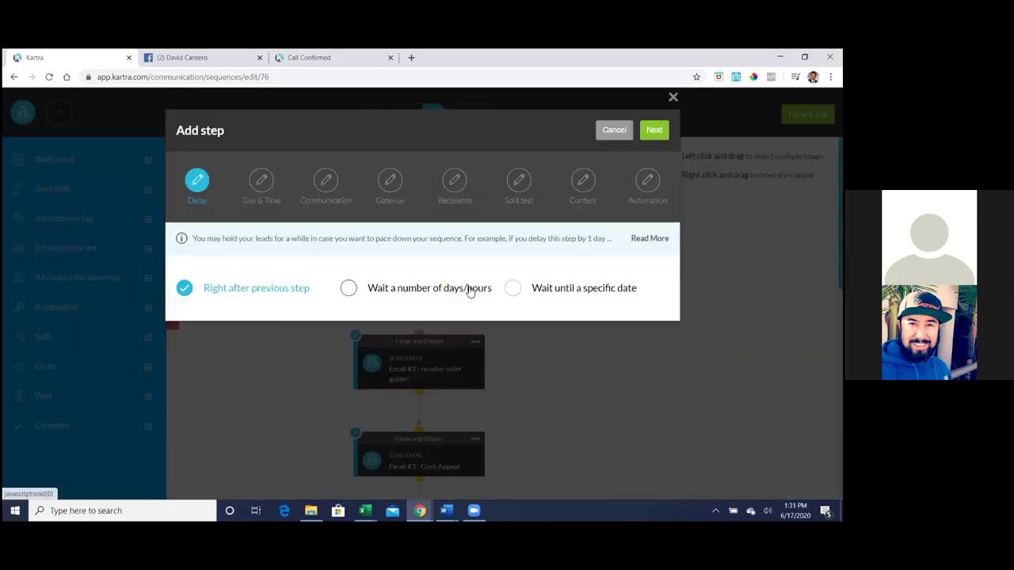
- Cancel the Add step dialog without adding a step, and open a blank browser tab
{"action": "left_click", "coordinate": [607, 131]}
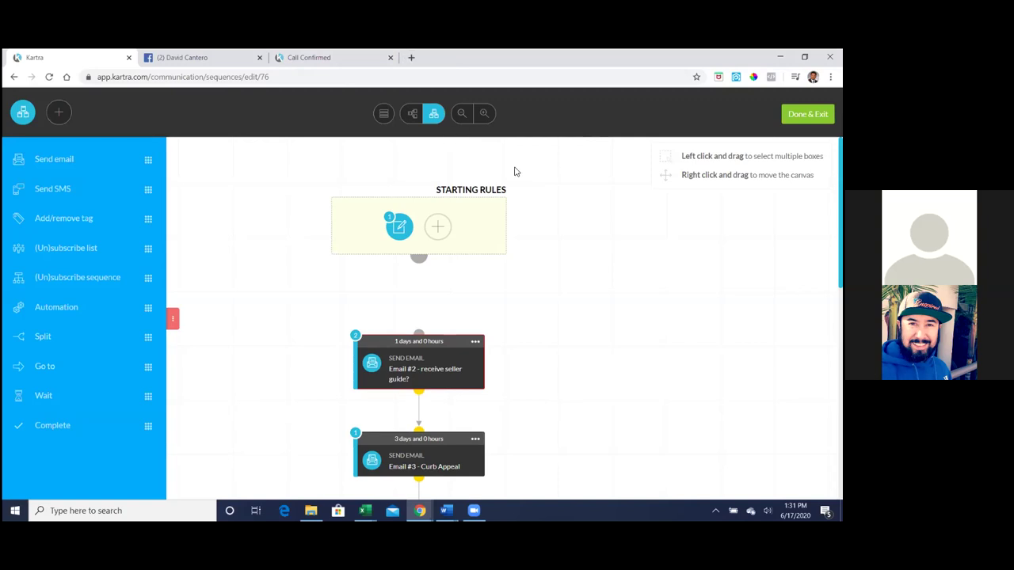
{"action": "left_click", "coordinate": [412, 58]}
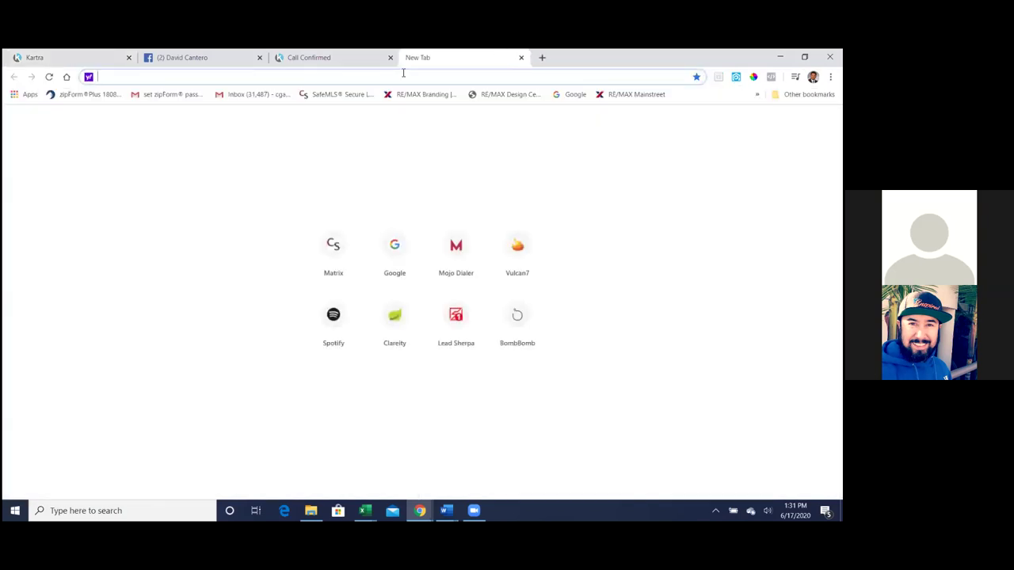
- Load the Kartra login page in the new tab, then save and exit the sequence builder
{"action": "type", "text": "kartra"}
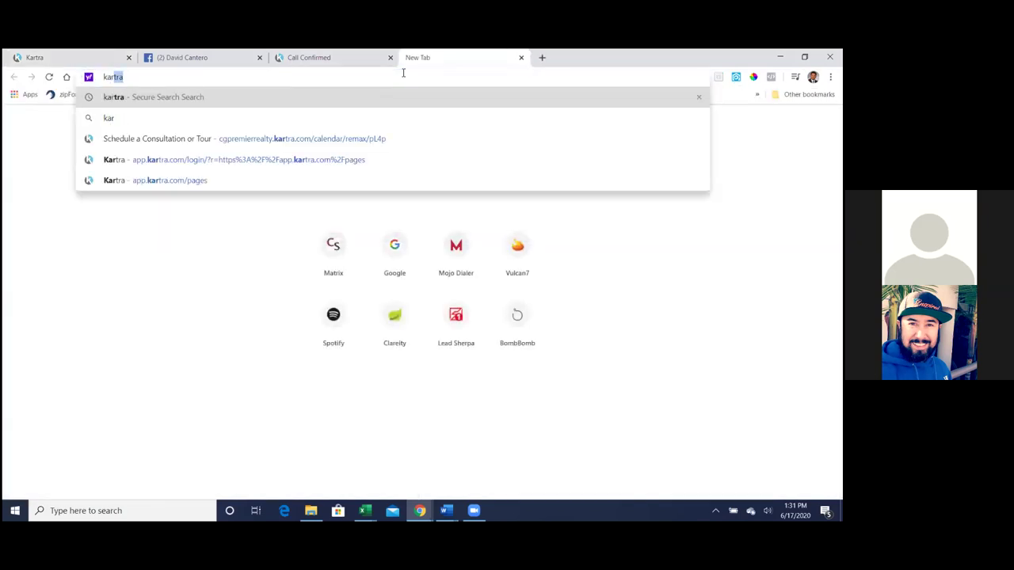
{"action": "left_click", "coordinate": [296, 161]}
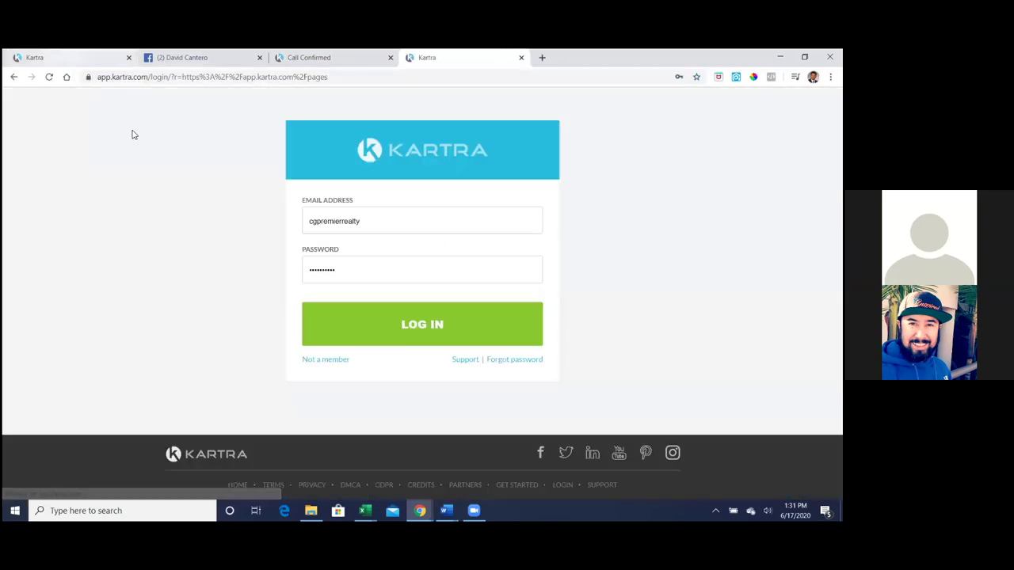
{"action": "left_click", "coordinate": [69, 57]}
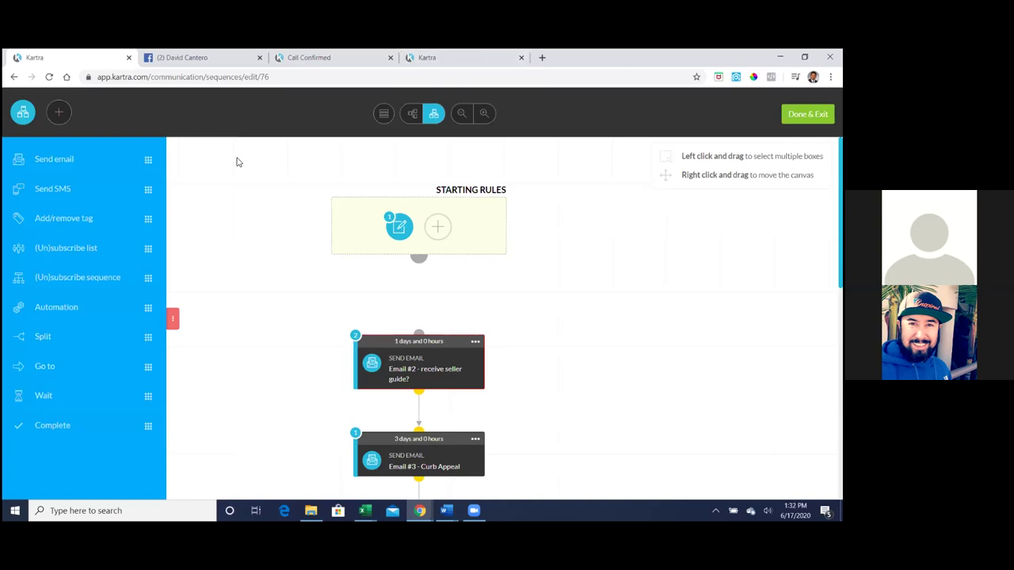
{"action": "left_click", "coordinate": [808, 114]}
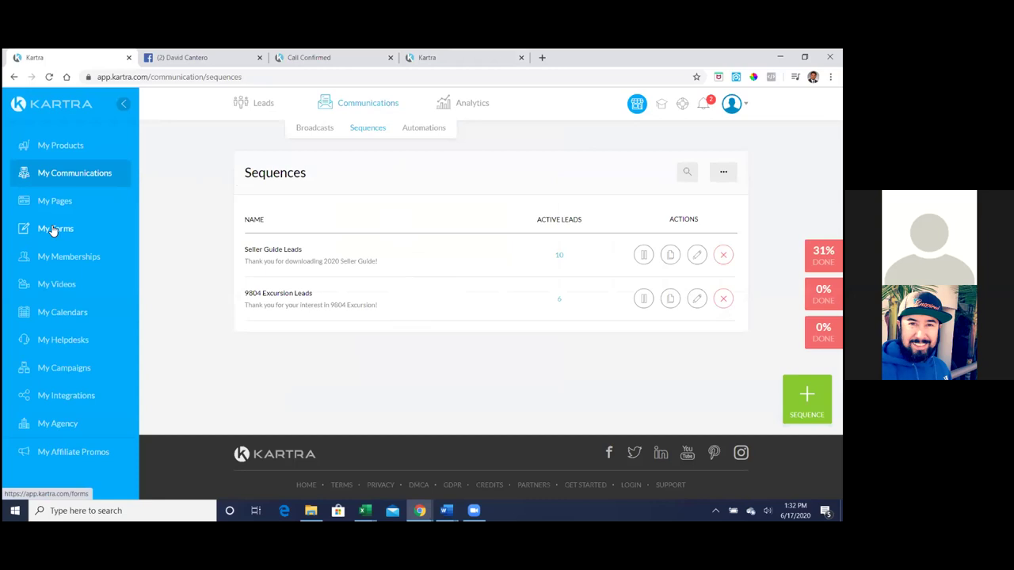
{"action": "right_click", "coordinate": [52, 229]}
- Open My Forms and My Pages in separate new tabs, then return to the Sequences list
{"action": "left_click", "coordinate": [73, 233]}
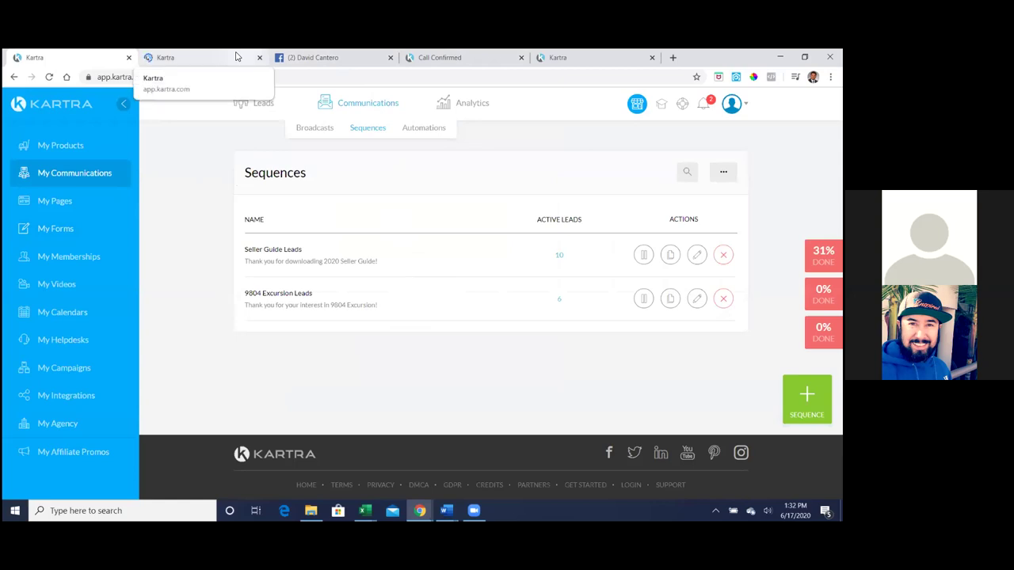
{"action": "right_click", "coordinate": [68, 205]}
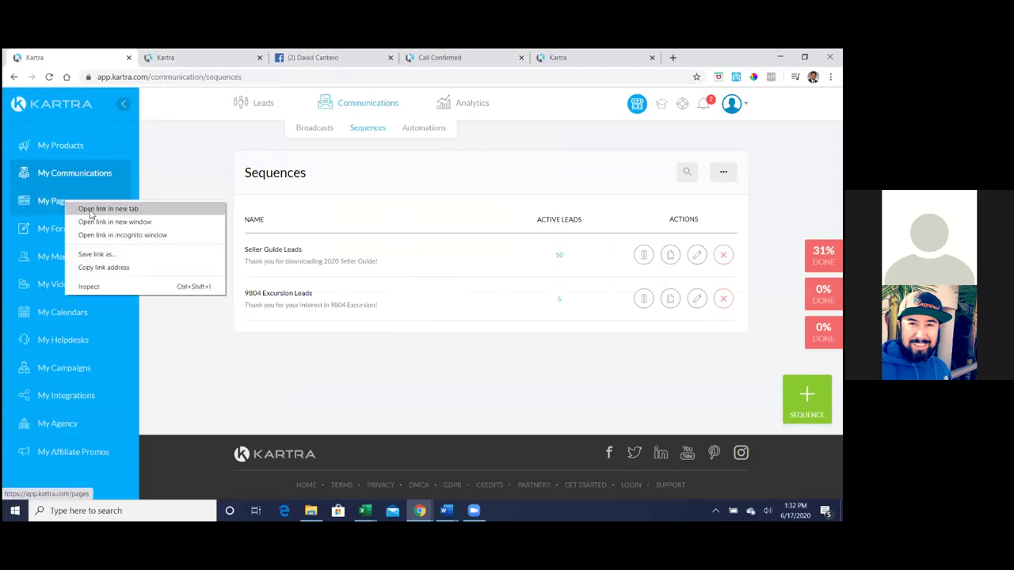
{"action": "left_click", "coordinate": [91, 210]}
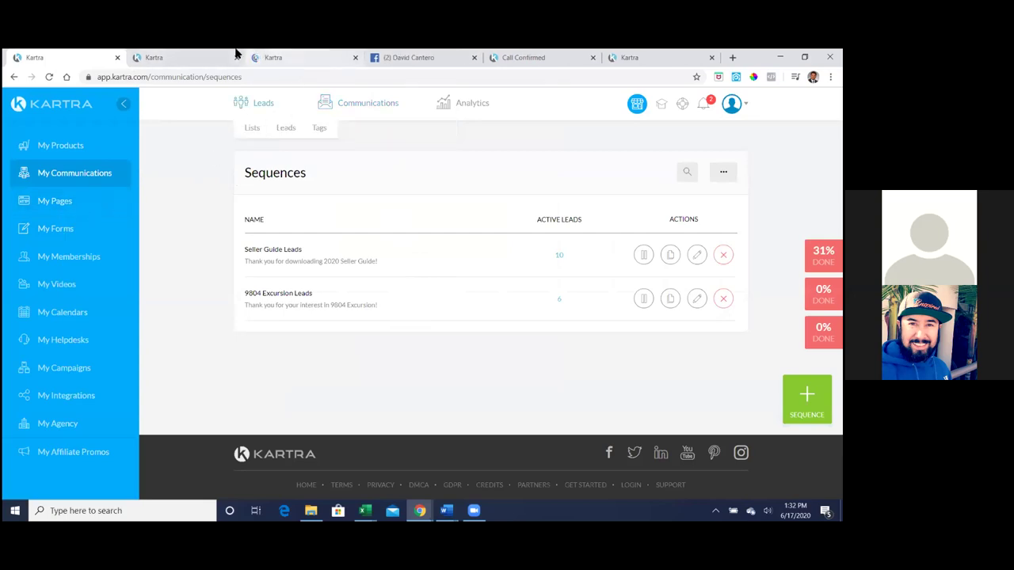
{"action": "left_click", "coordinate": [236, 53]}
{"action": "left_click", "coordinate": [294, 55]}
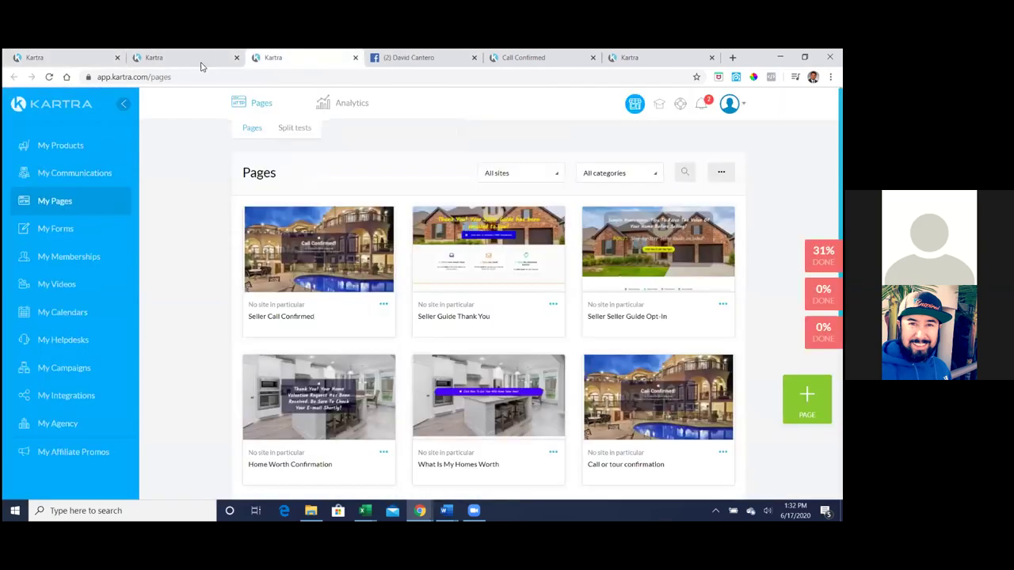
{"action": "left_click", "coordinate": [197, 58]}
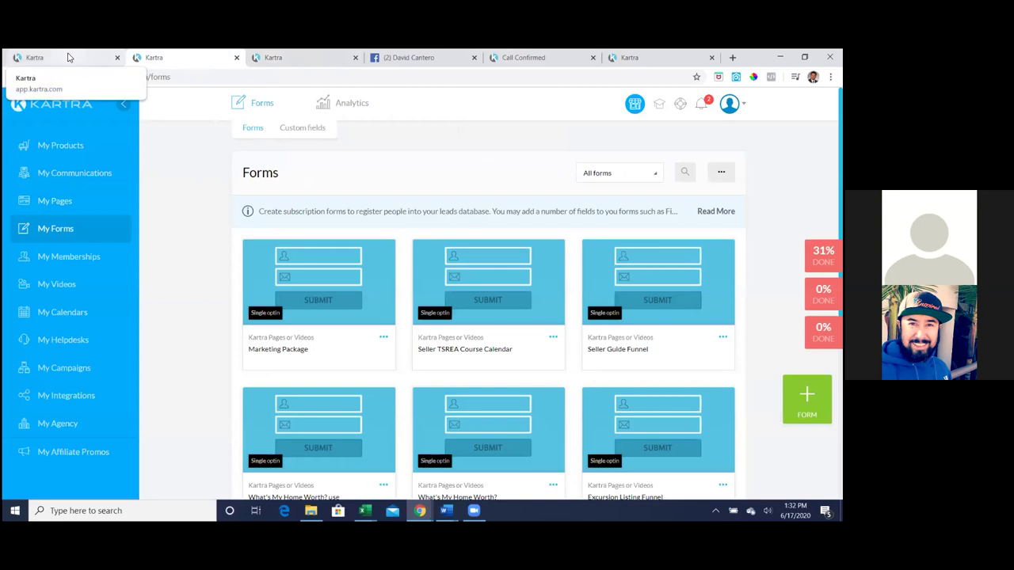
{"action": "left_click", "coordinate": [69, 57]}
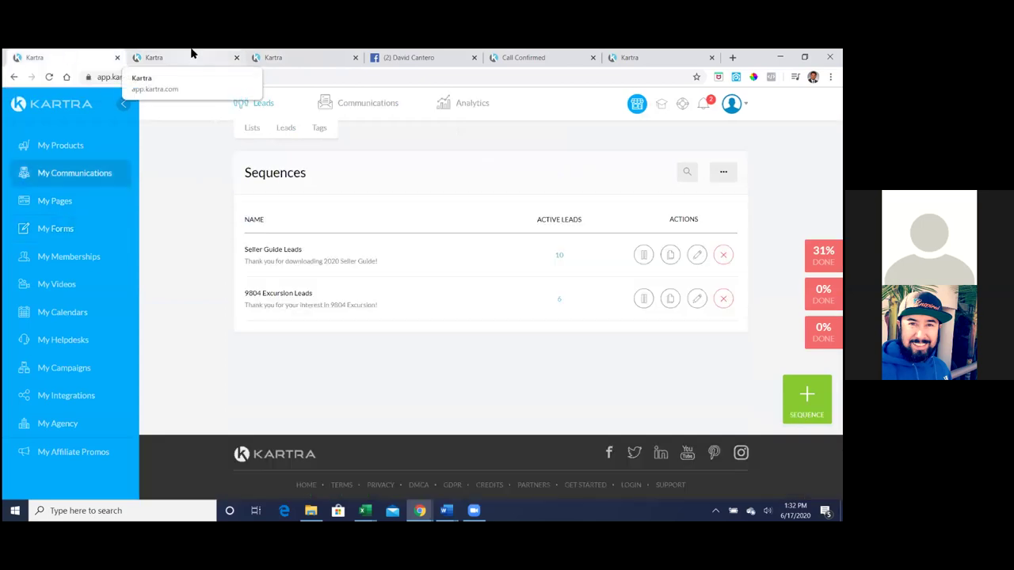
{"action": "left_click", "coordinate": [192, 54]}
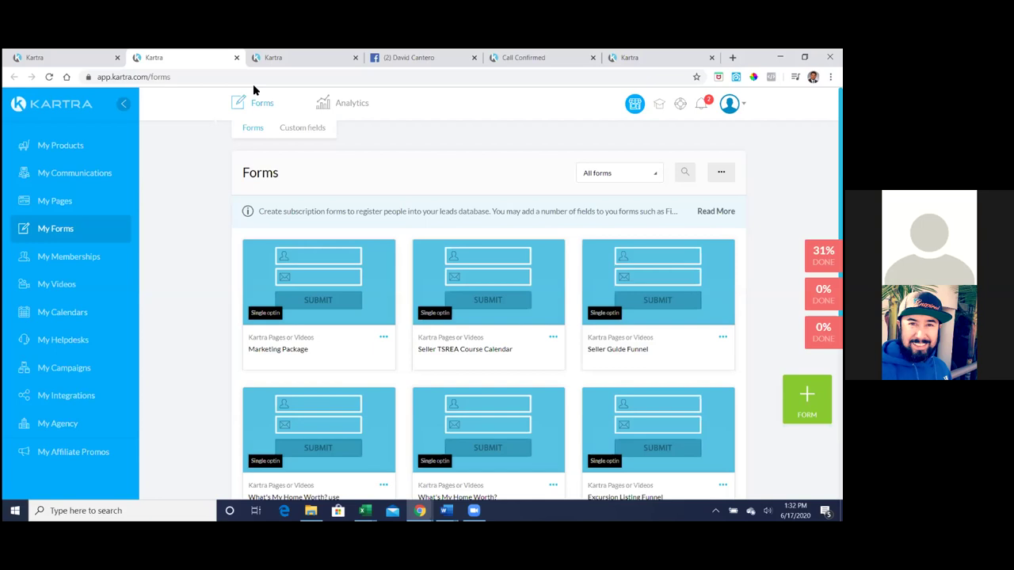
{"action": "left_click", "coordinate": [82, 58]}
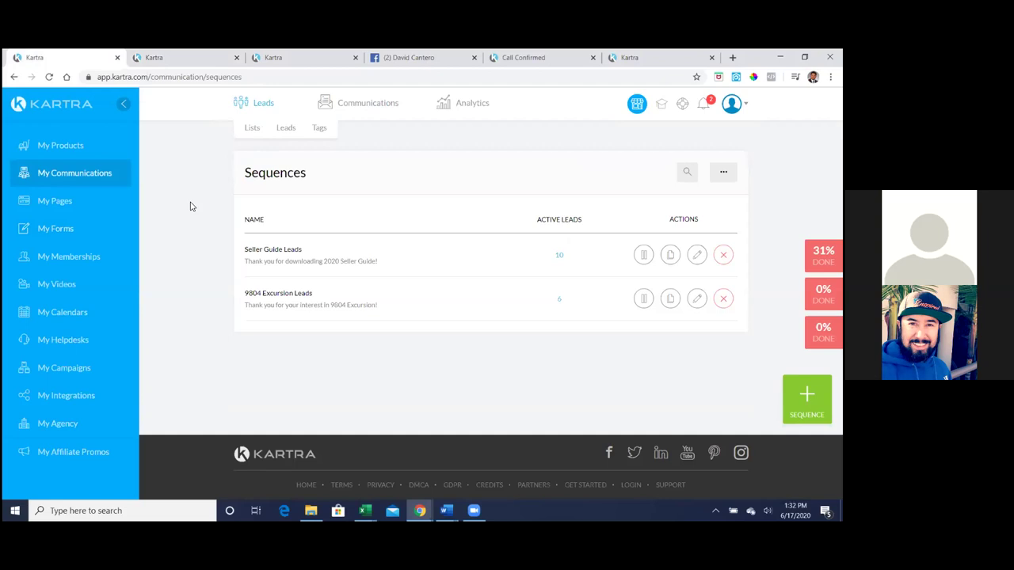
- Open the Seller Guide Leads builder, shift Email #2 down, and drop a Send email step below Starting Rules
{"action": "left_click", "coordinate": [696, 254]}
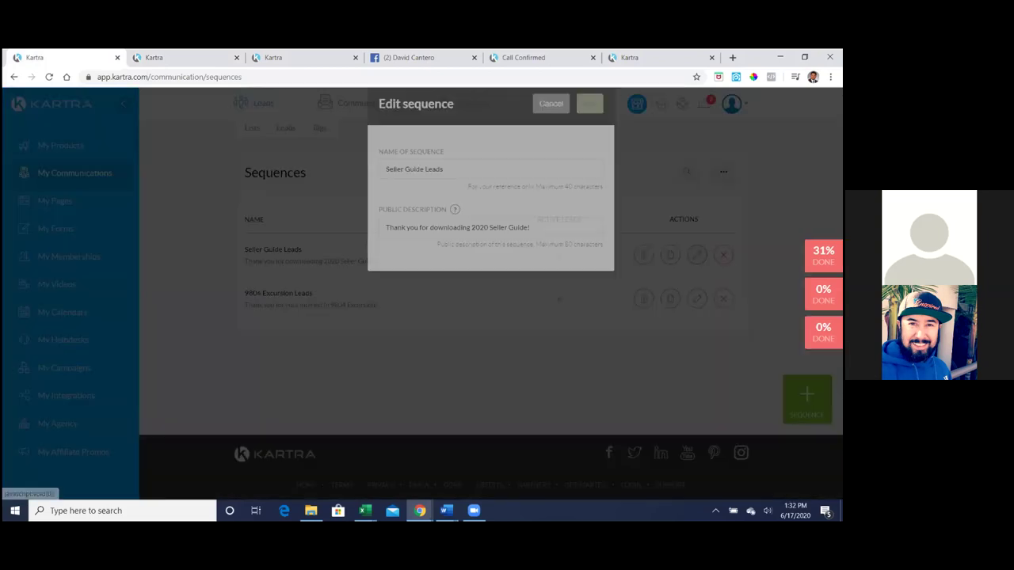
{"action": "left_click", "coordinate": [590, 130]}
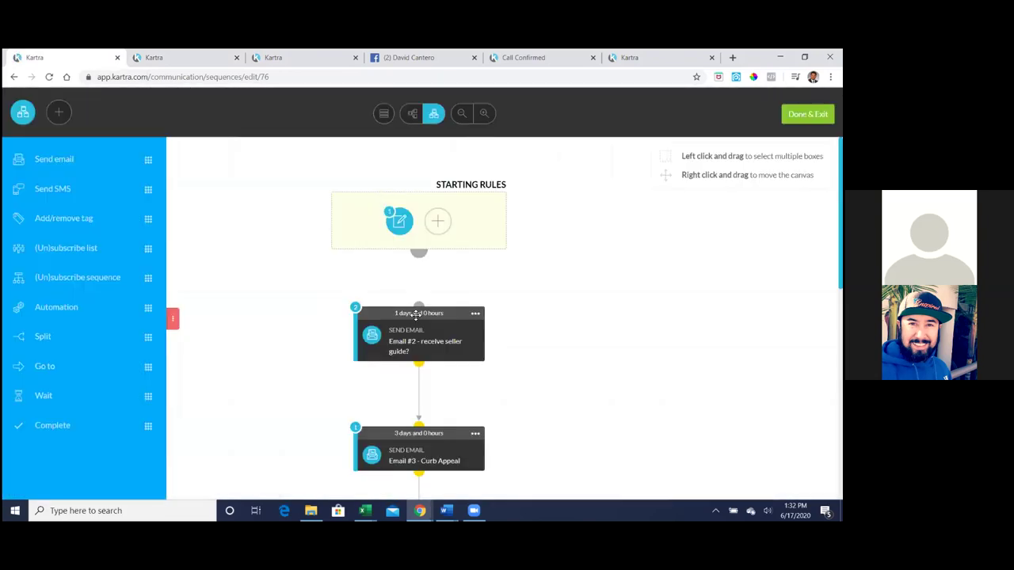
{"action": "left_click_drag", "start_coordinate": [416, 314], "coordinate": [402, 338]}
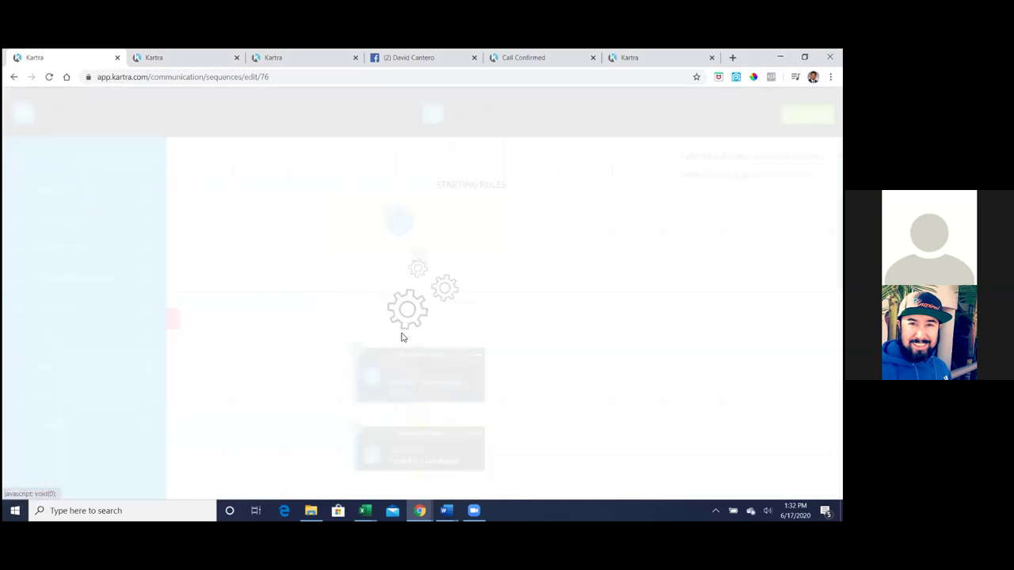
{"action": "left_click_drag", "start_coordinate": [66, 159], "coordinate": [410, 307]}
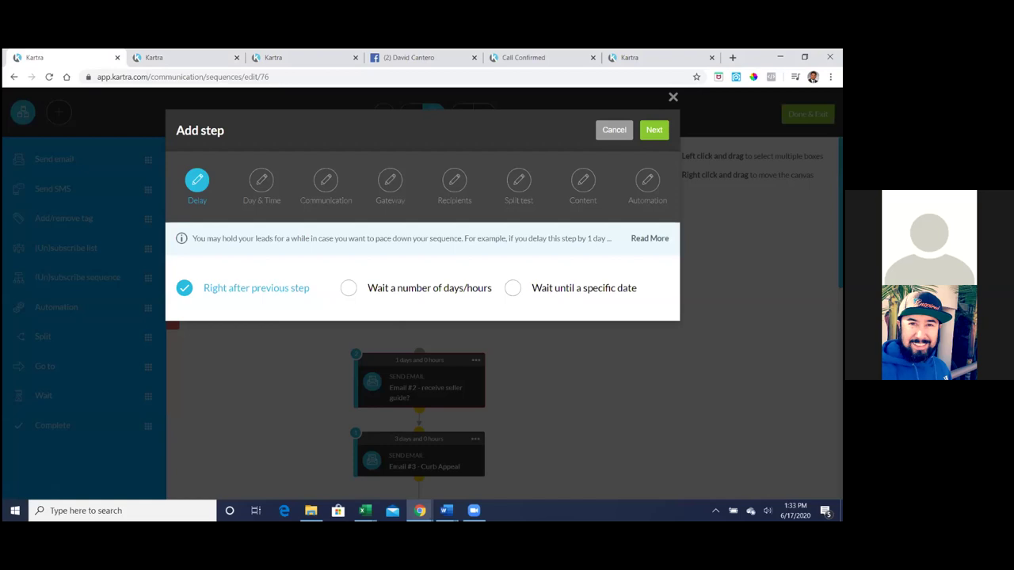
- Keep the 'right after previous step' timing and all days, and name the broadcast 'Email #1 Welcome'
{"action": "left_click", "coordinate": [665, 136]}
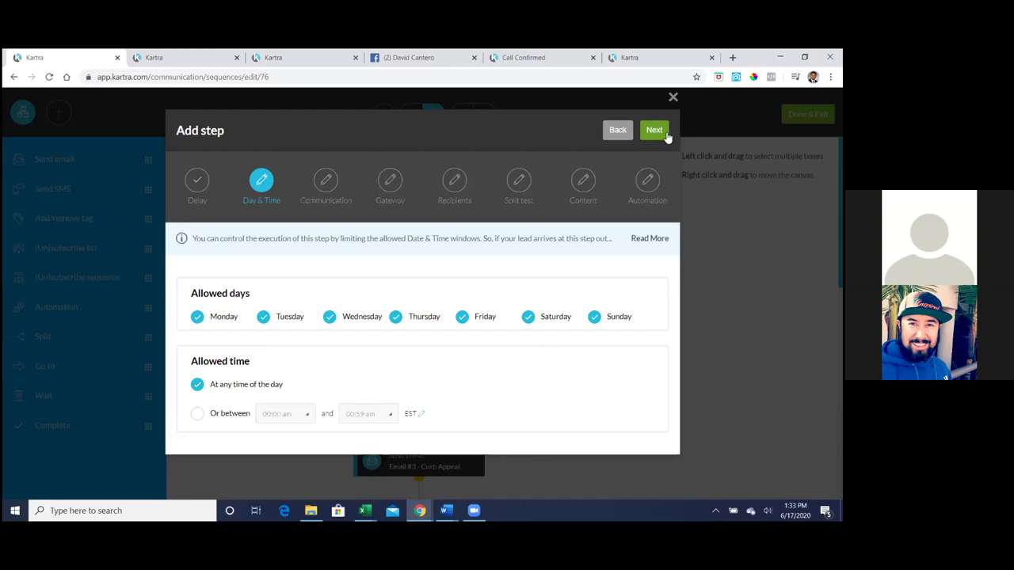
{"action": "left_click", "coordinate": [666, 136]}
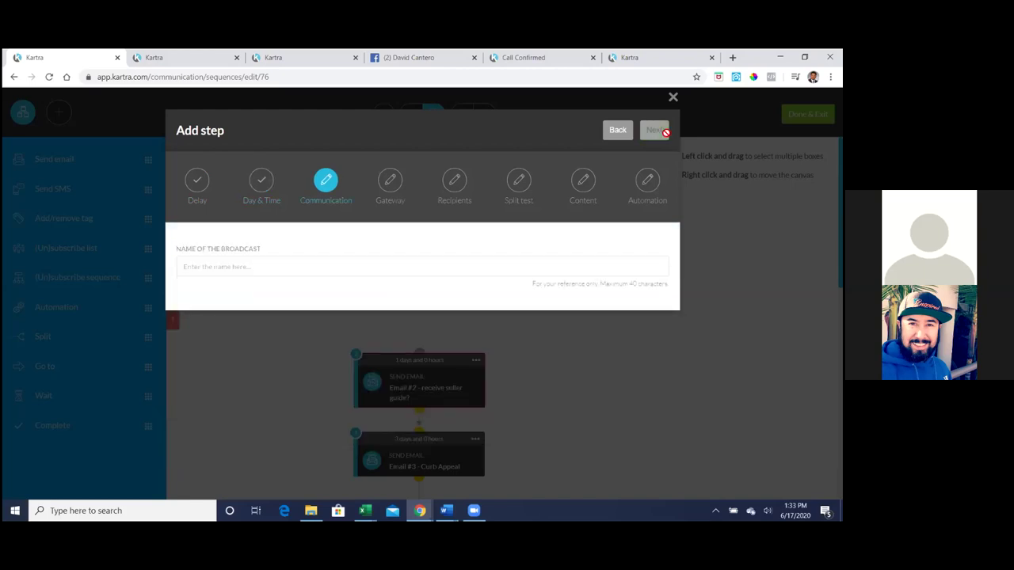
{"action": "left_click", "coordinate": [426, 270]}
{"action": "type", "text": "Email #1 Welcome"}
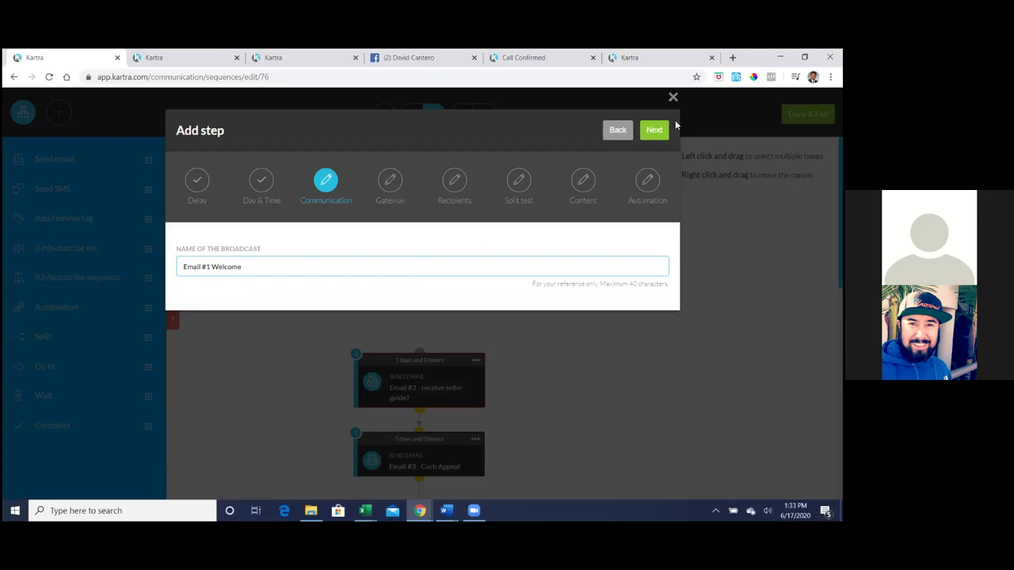
- Accept the sender details, send to 'Anyone reaching this step', and choose Single email
{"action": "left_click", "coordinate": [654, 132]}
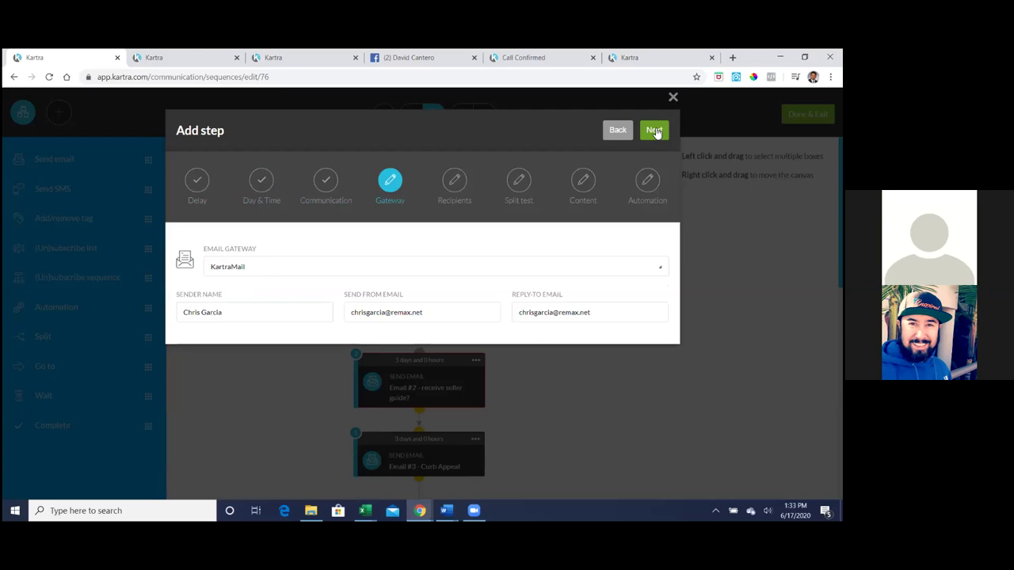
{"action": "left_click", "coordinate": [655, 131]}
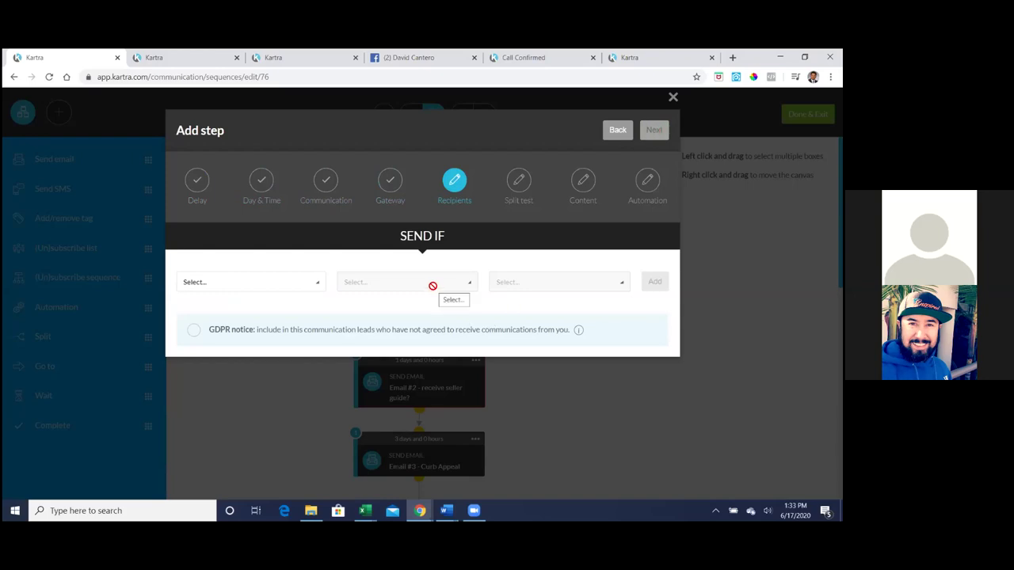
{"action": "left_click", "coordinate": [314, 286]}
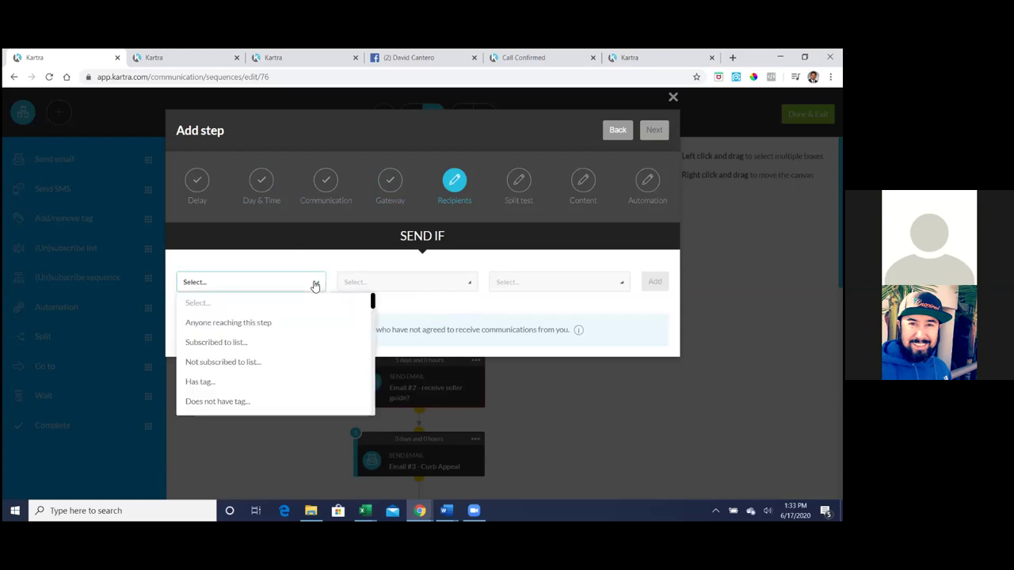
{"action": "left_click", "coordinate": [258, 323]}
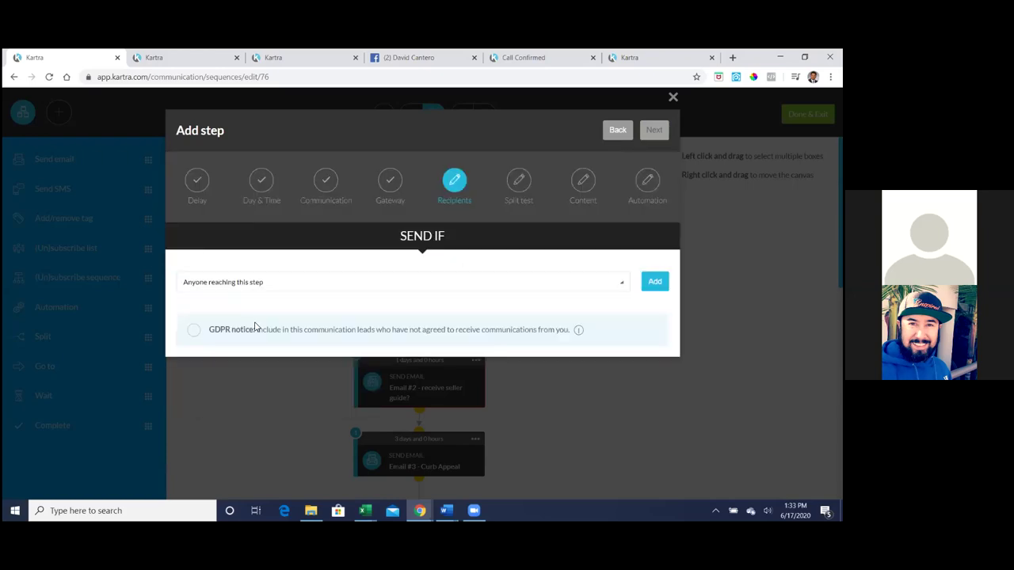
{"action": "left_click", "coordinate": [655, 283]}
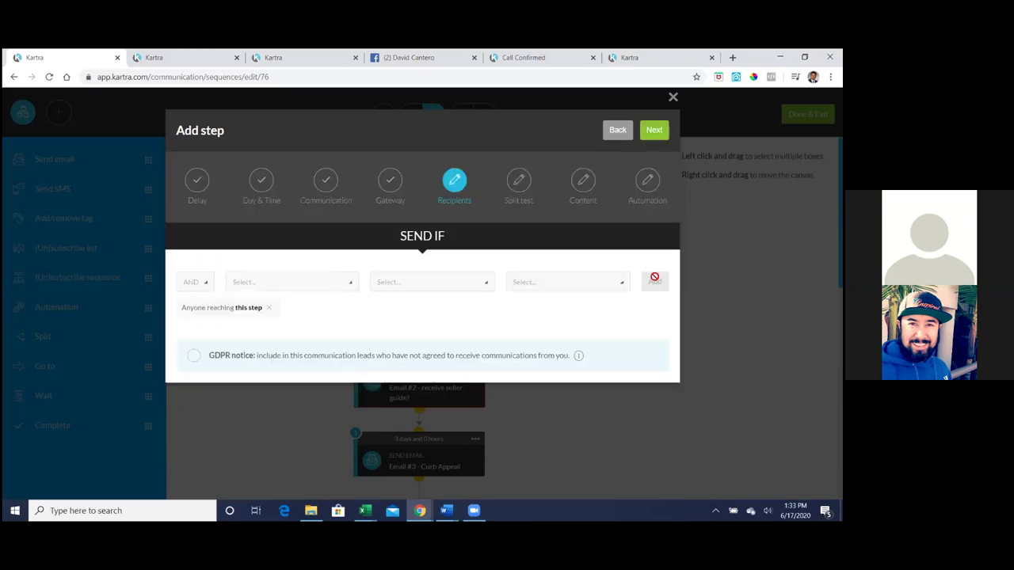
{"action": "left_click", "coordinate": [662, 131]}
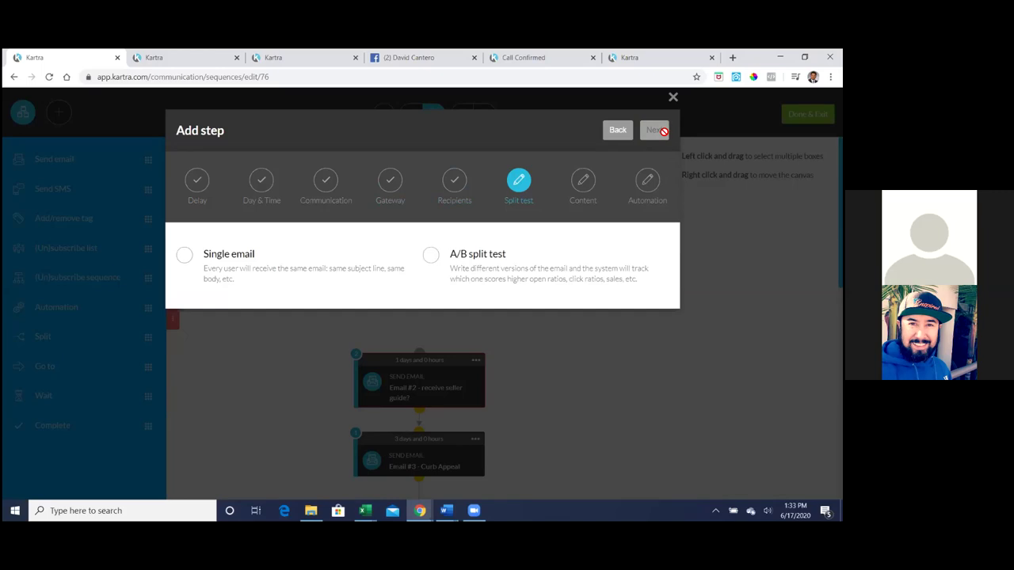
{"action": "left_click", "coordinate": [183, 262]}
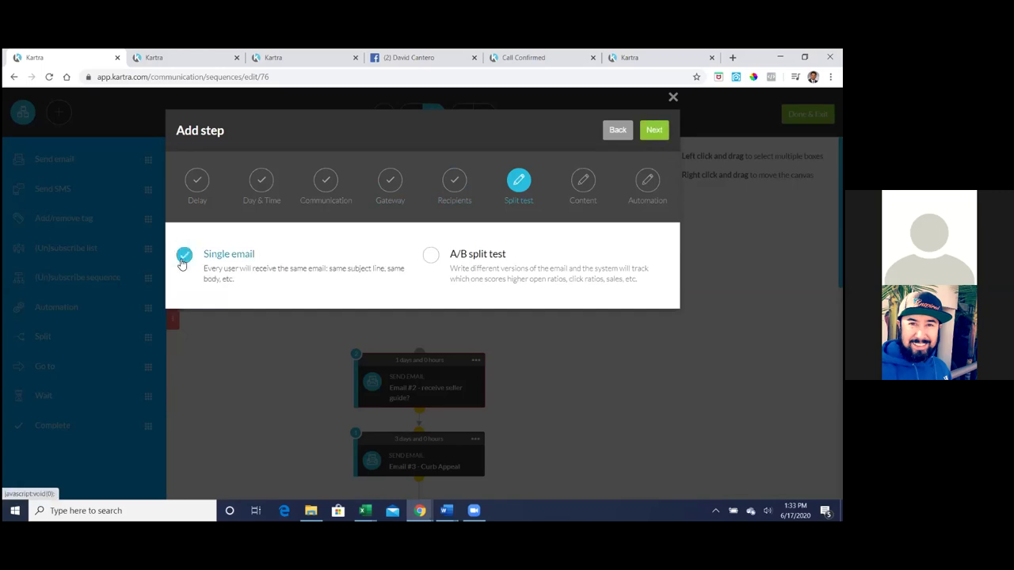
{"action": "left_click", "coordinate": [651, 139]}
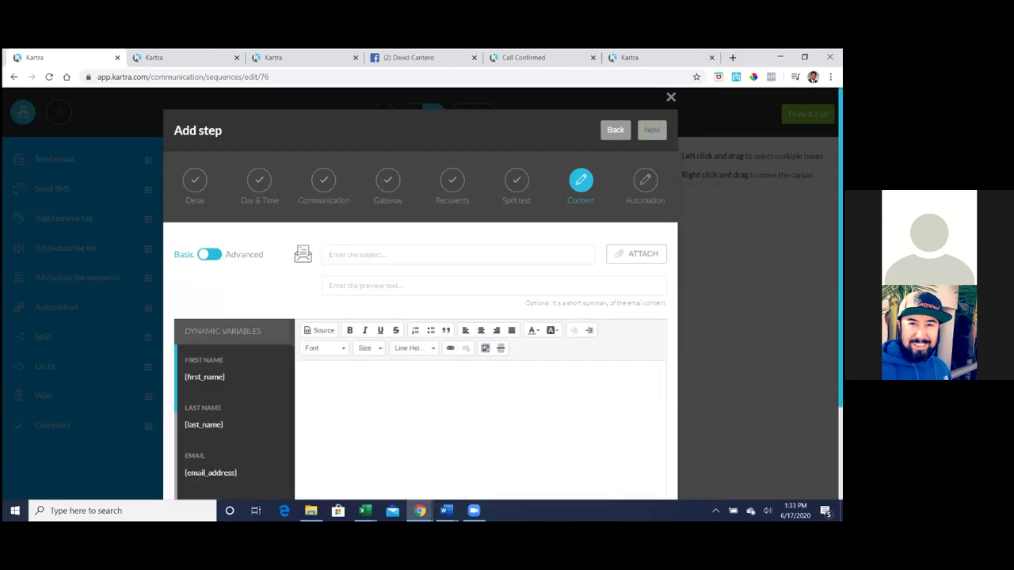
- Browse the forms list in the second tab and choose to edit the Seller Guide Funnel form
{"action": "left_click", "coordinate": [181, 53]}
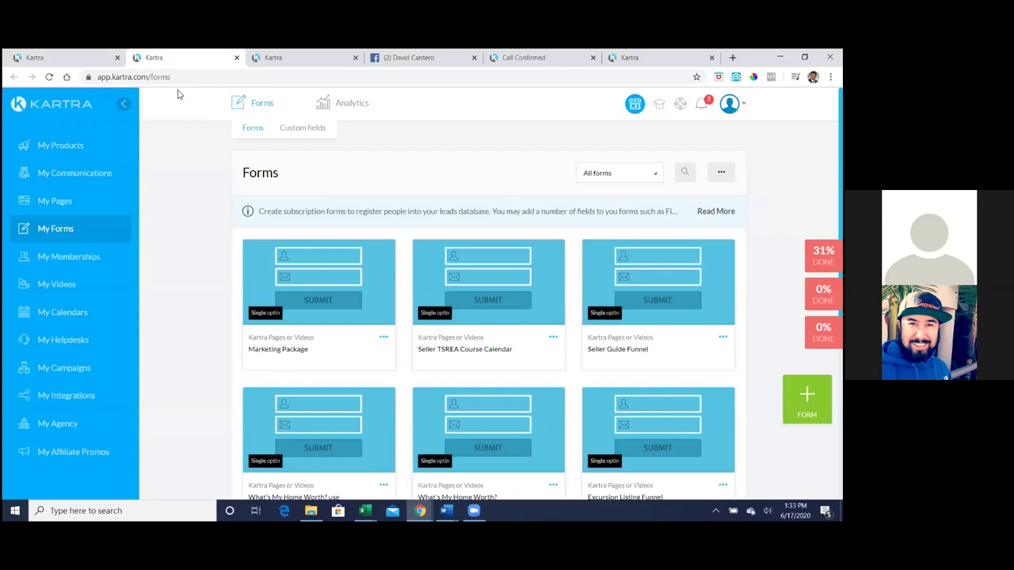
{"action": "scroll", "coordinate": [184, 256], "scroll_direction": "down", "scroll_amount": 1}
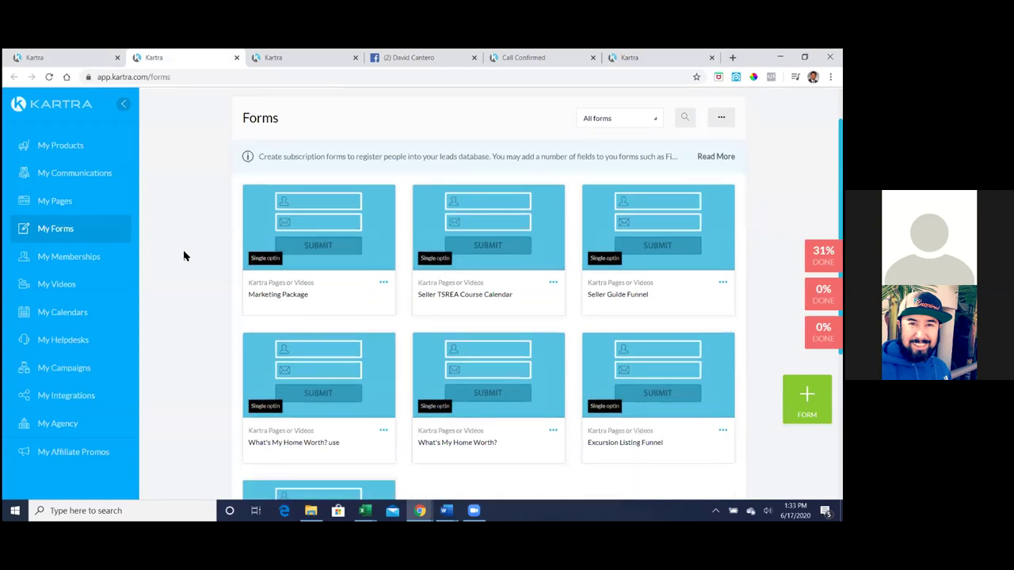
{"action": "scroll", "coordinate": [184, 256], "scroll_direction": "down", "scroll_amount": 1}
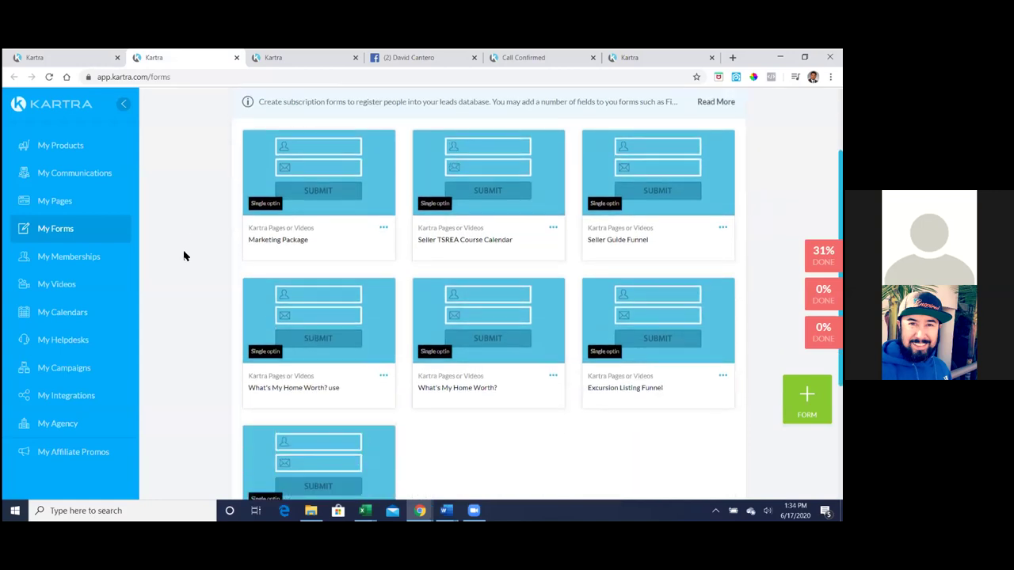
{"action": "scroll", "coordinate": [183, 256], "scroll_direction": "down", "scroll_amount": 1}
{"action": "scroll", "coordinate": [183, 256], "scroll_direction": "up", "scroll_amount": 2}
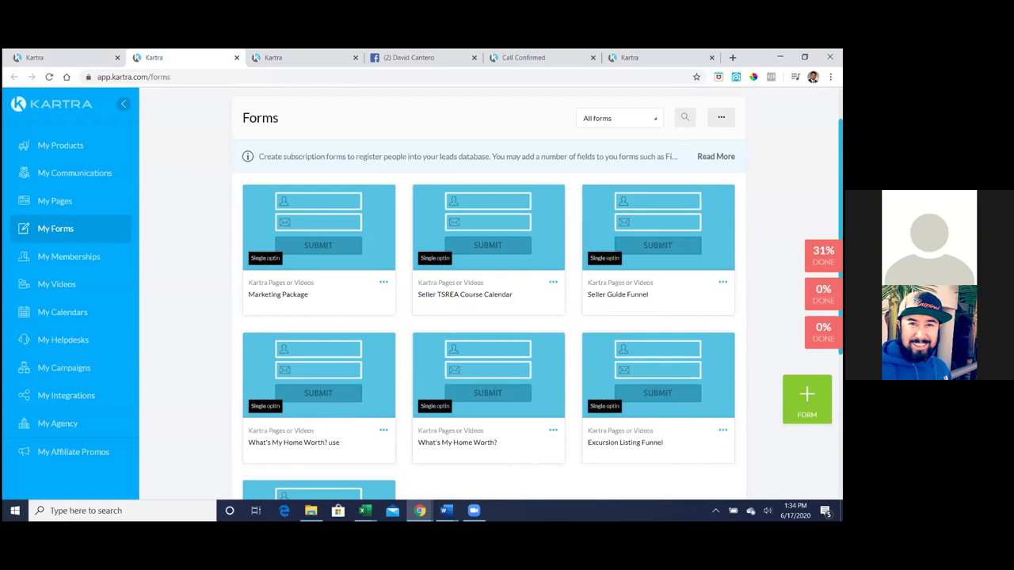
{"action": "left_click", "coordinate": [722, 282]}
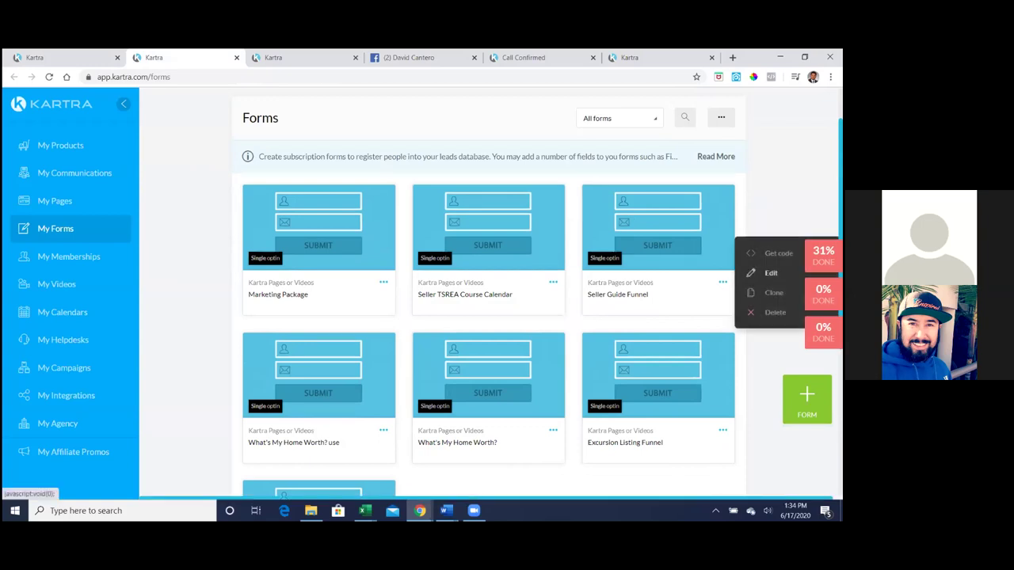
{"action": "left_click", "coordinate": [765, 273]}
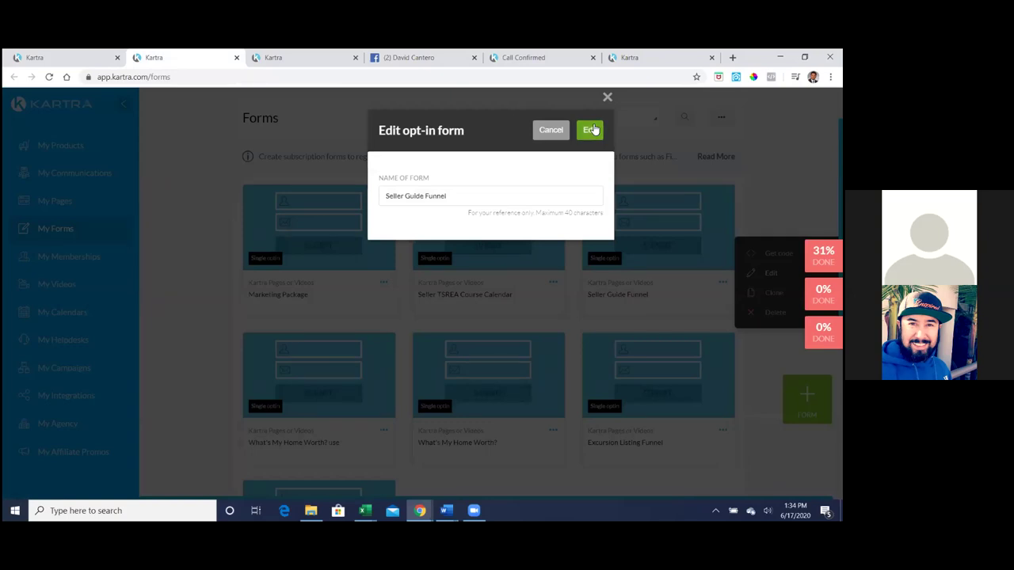
- Confirm editing Seller Guide Funnel, keep its fields and confirmation settings, and open its welcome message
{"action": "left_click", "coordinate": [592, 130]}
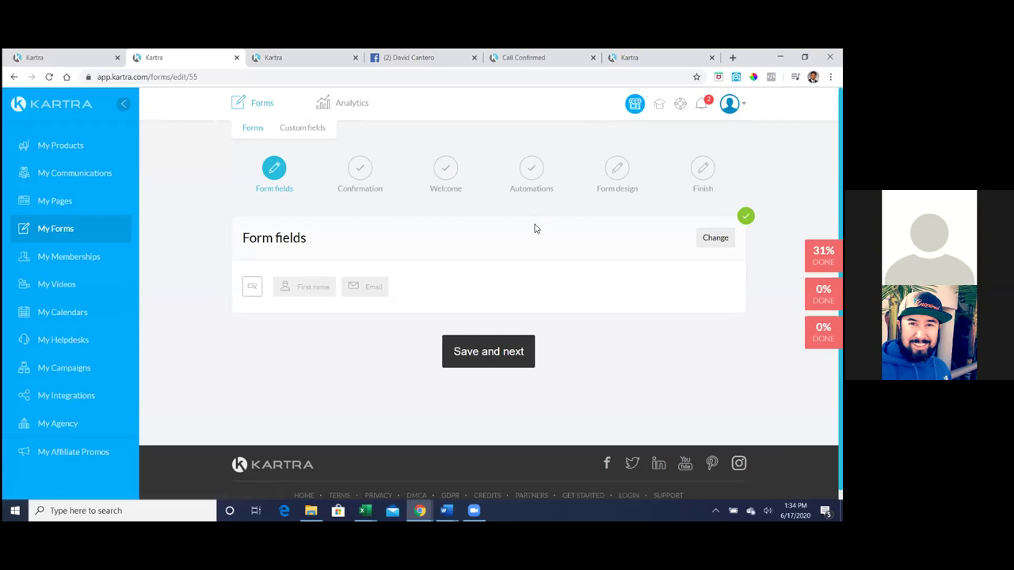
{"action": "left_click", "coordinate": [488, 356]}
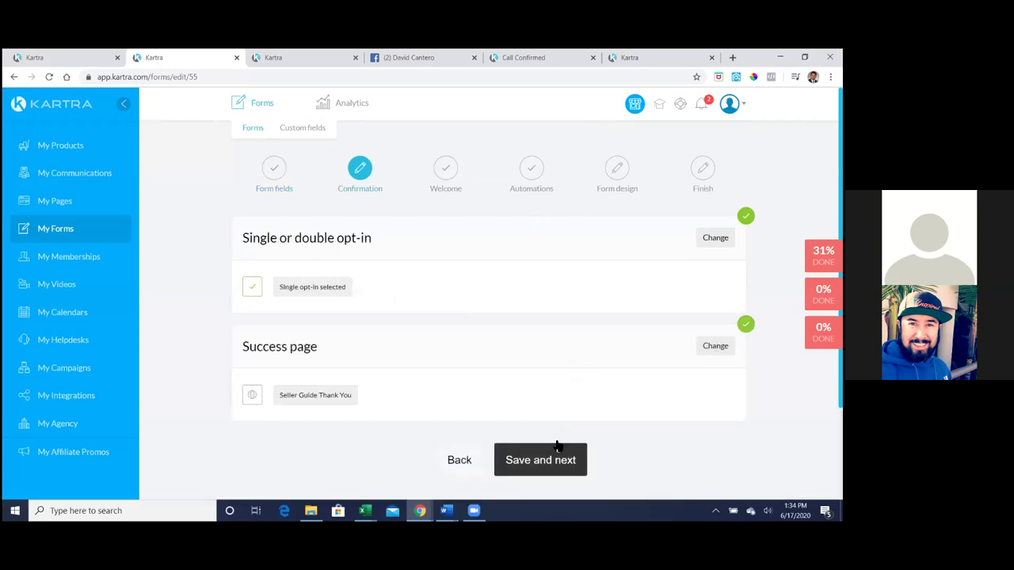
{"action": "left_click", "coordinate": [546, 467]}
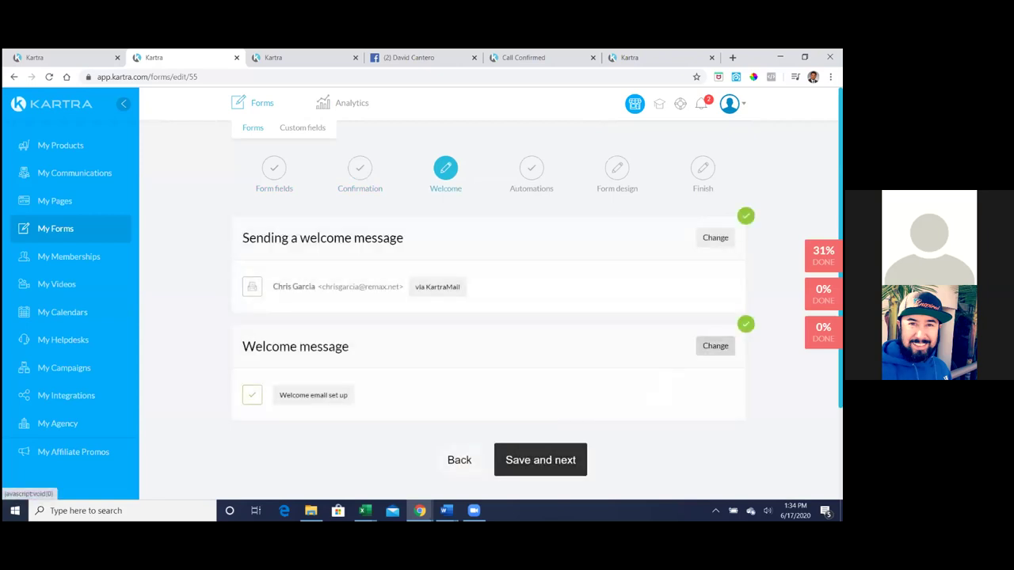
{"action": "left_click", "coordinate": [715, 345]}
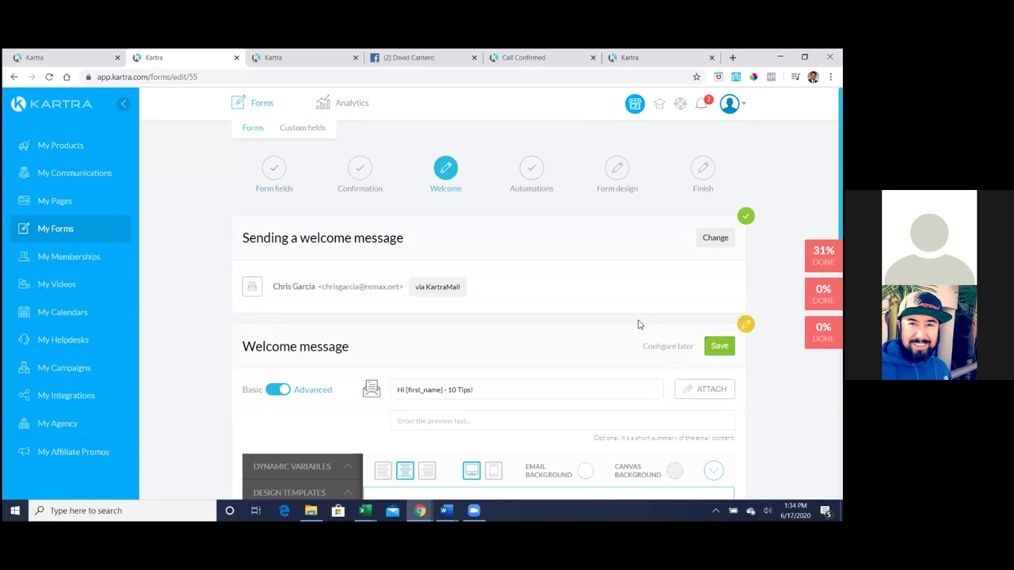
- Review the welcome email with its Seller Guide Intro and Step-By-Step Guide links, and save it as a template
{"action": "scroll", "coordinate": [537, 301], "scroll_direction": "down", "scroll_amount": 3}
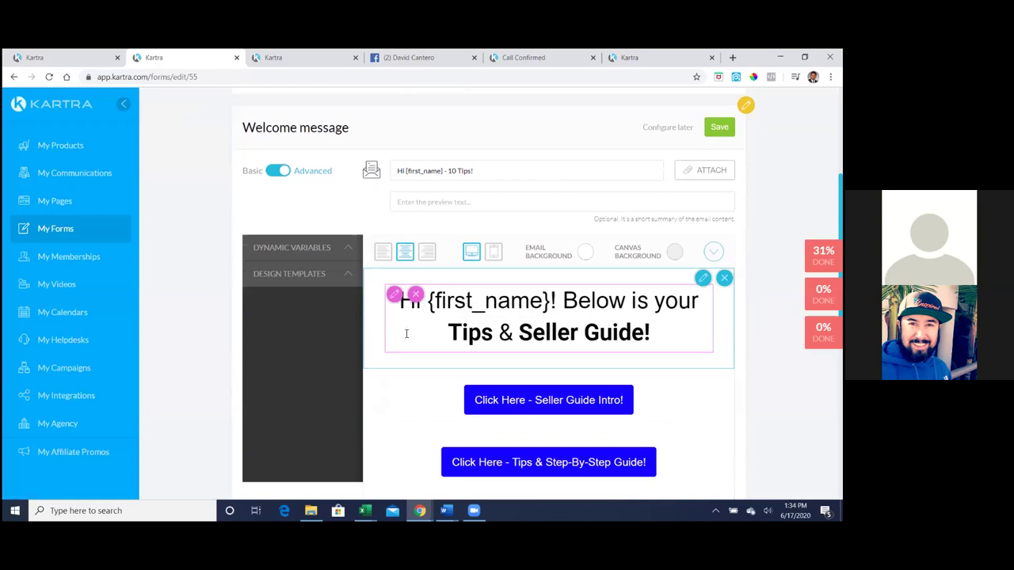
{"action": "scroll", "coordinate": [404, 328], "scroll_direction": "down", "scroll_amount": 3}
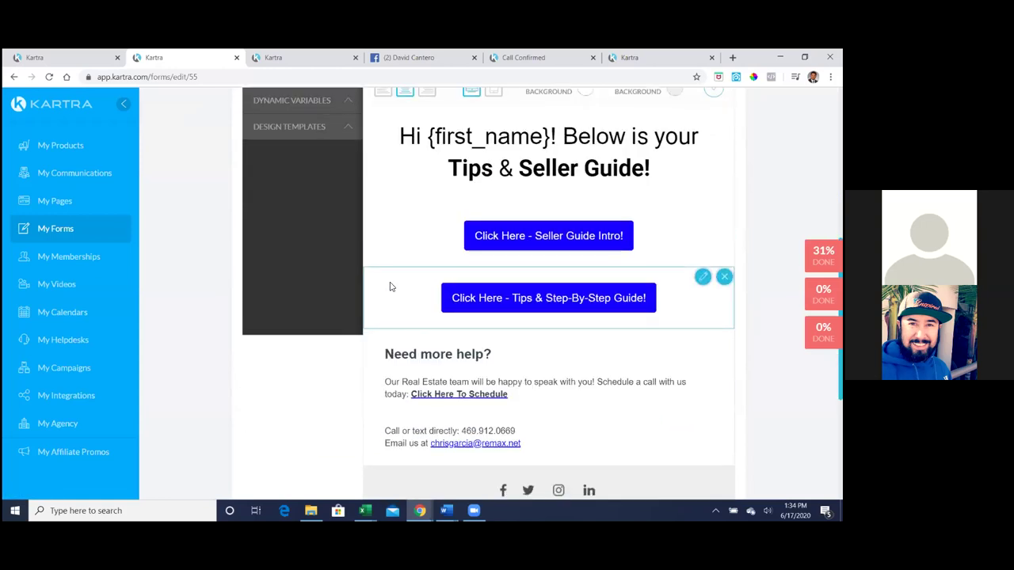
{"action": "key", "text": "ctrl+a"}
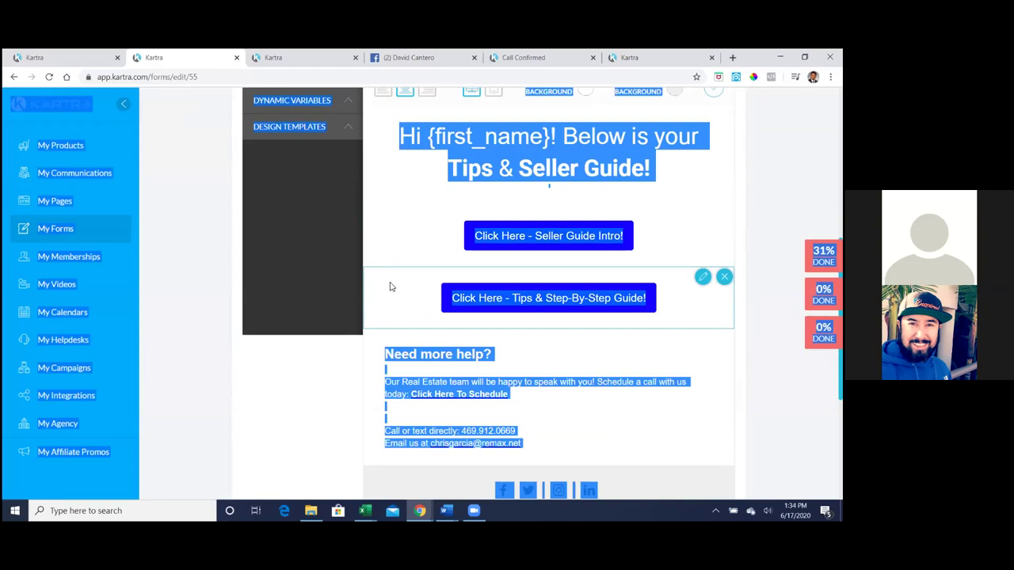
{"action": "left_click", "coordinate": [349, 379]}
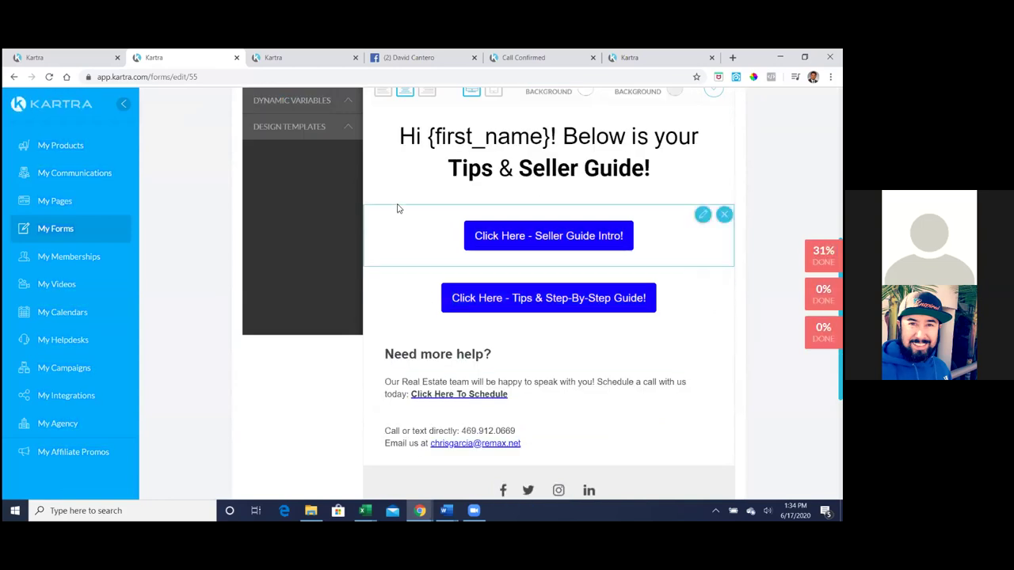
{"action": "scroll", "coordinate": [399, 209], "scroll_direction": "up", "scroll_amount": 1}
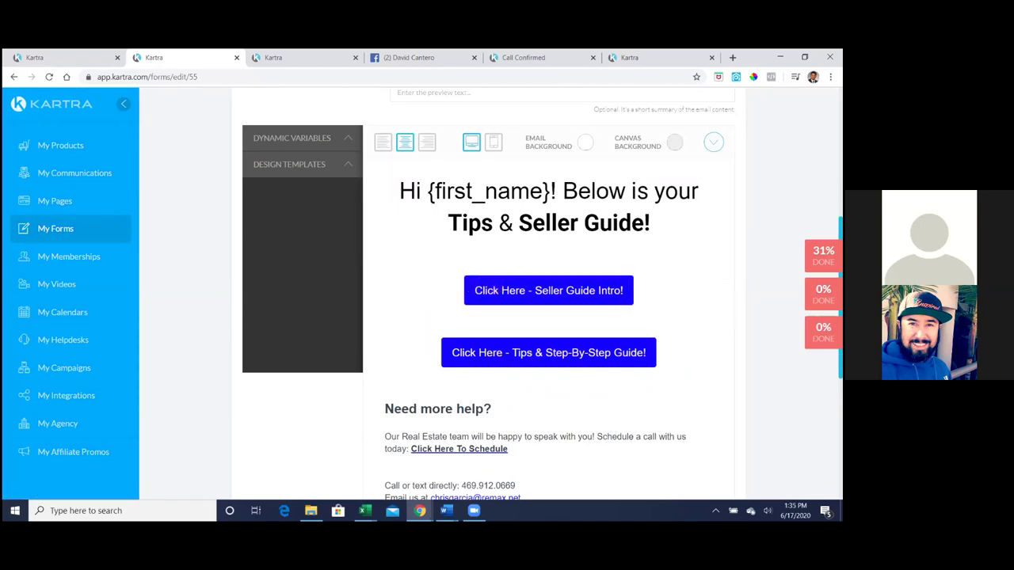
{"action": "scroll", "coordinate": [681, 334], "scroll_direction": "down", "scroll_amount": 4}
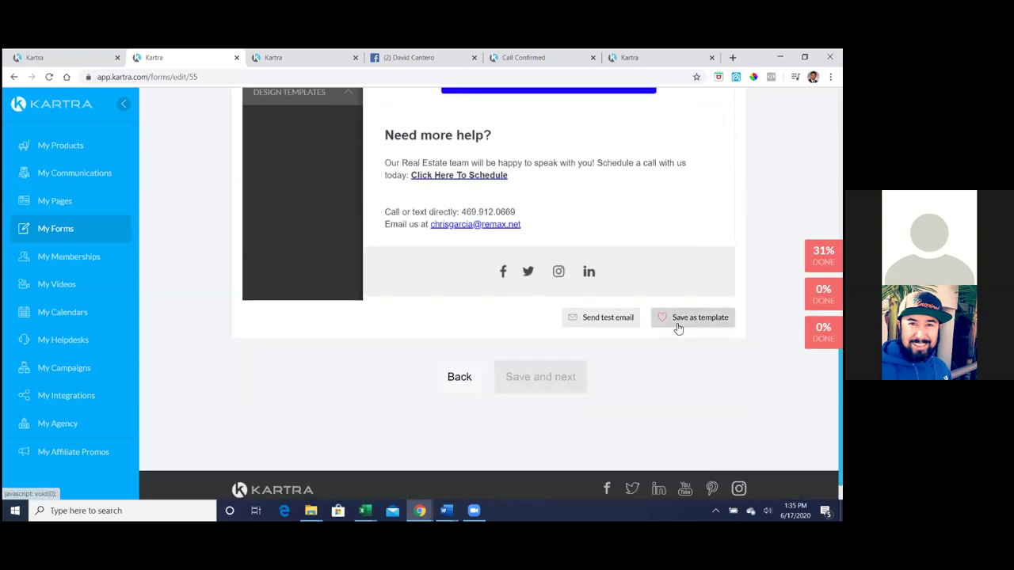
{"action": "left_click", "coordinate": [677, 322]}
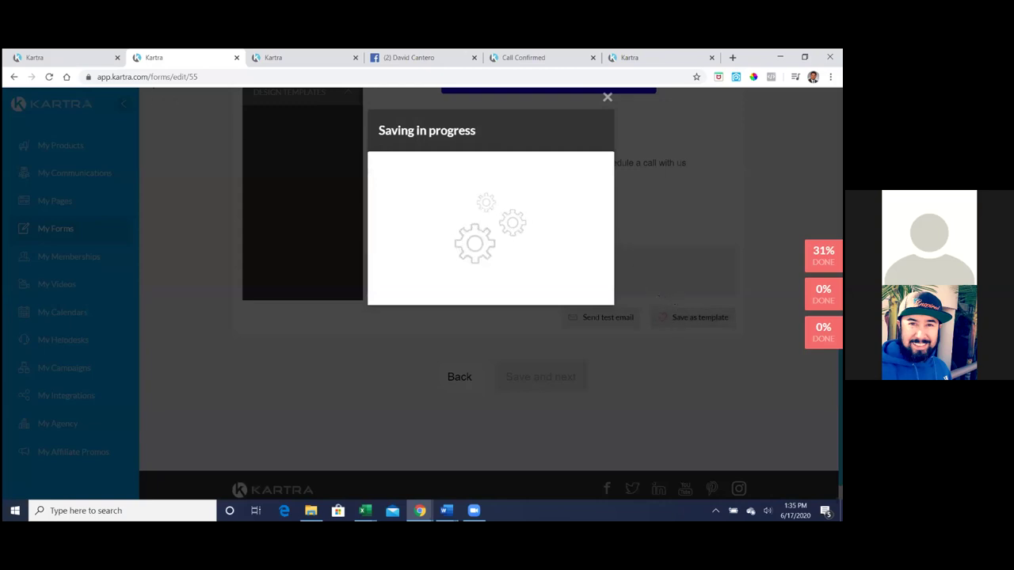
- Set the form's welcome message to 'Don't send any' and save it
{"action": "left_click", "coordinate": [607, 101]}
{"action": "scroll", "coordinate": [673, 178], "scroll_direction": "up", "scroll_amount": 4}
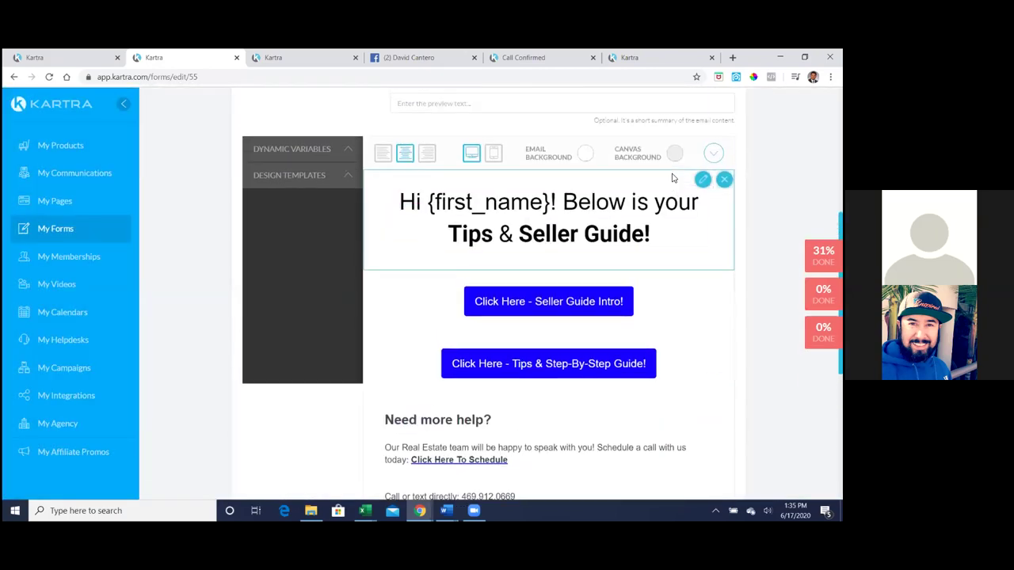
{"action": "scroll", "coordinate": [673, 178], "scroll_direction": "up", "scroll_amount": 2}
{"action": "left_click", "coordinate": [720, 181]}
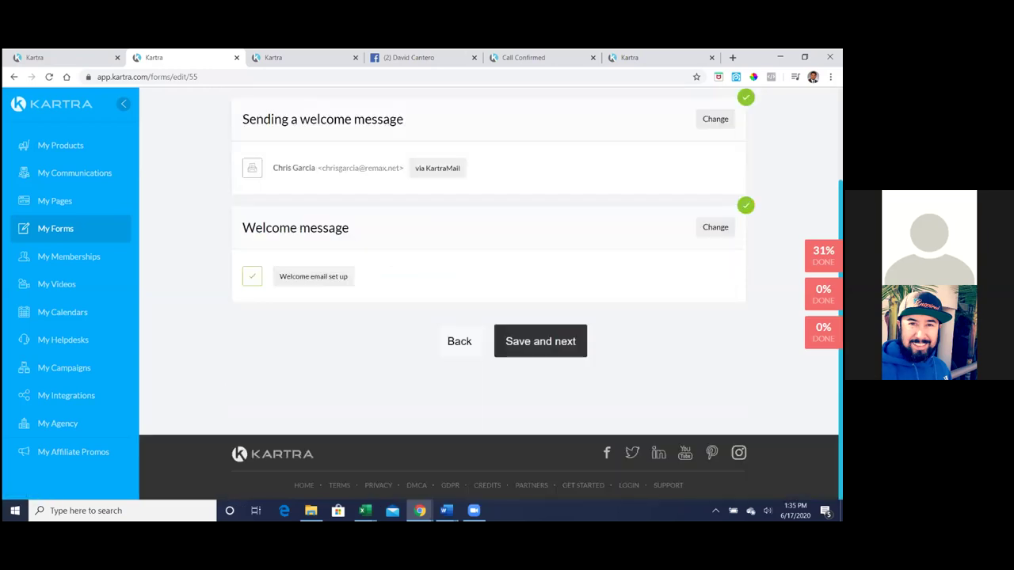
{"action": "scroll", "coordinate": [715, 175], "scroll_direction": "up", "scroll_amount": 1}
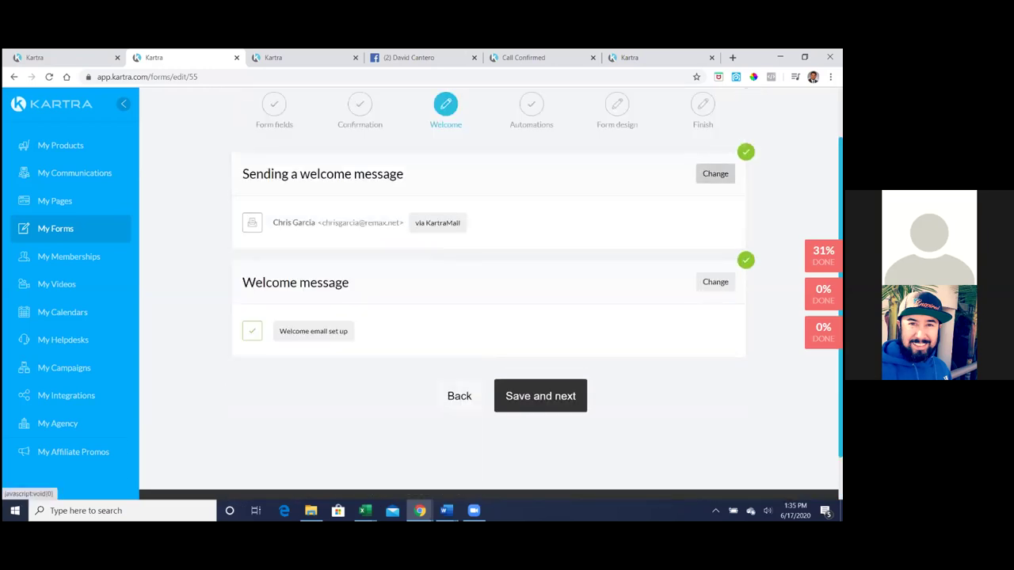
{"action": "left_click", "coordinate": [715, 173]}
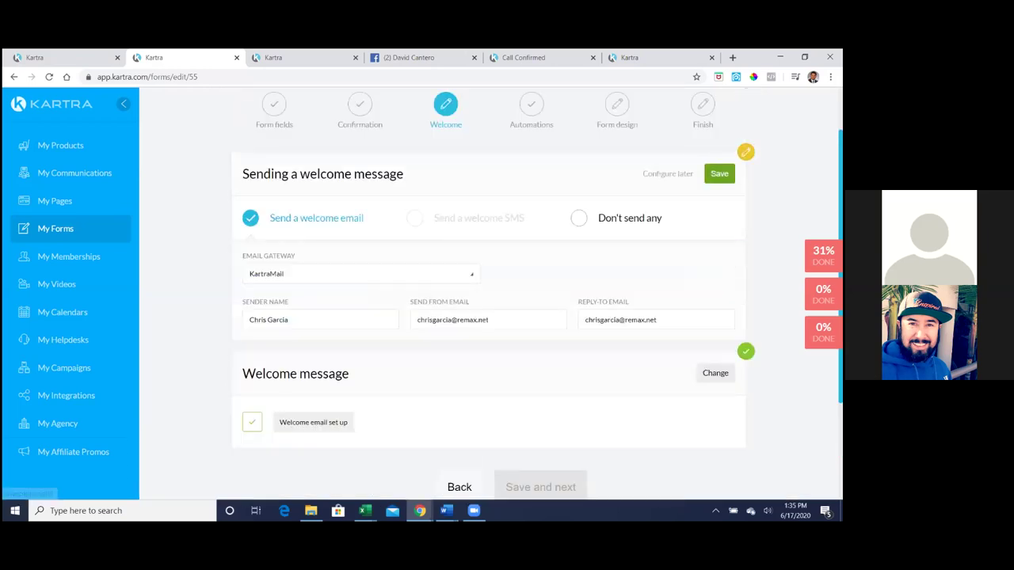
{"action": "left_click", "coordinate": [579, 220]}
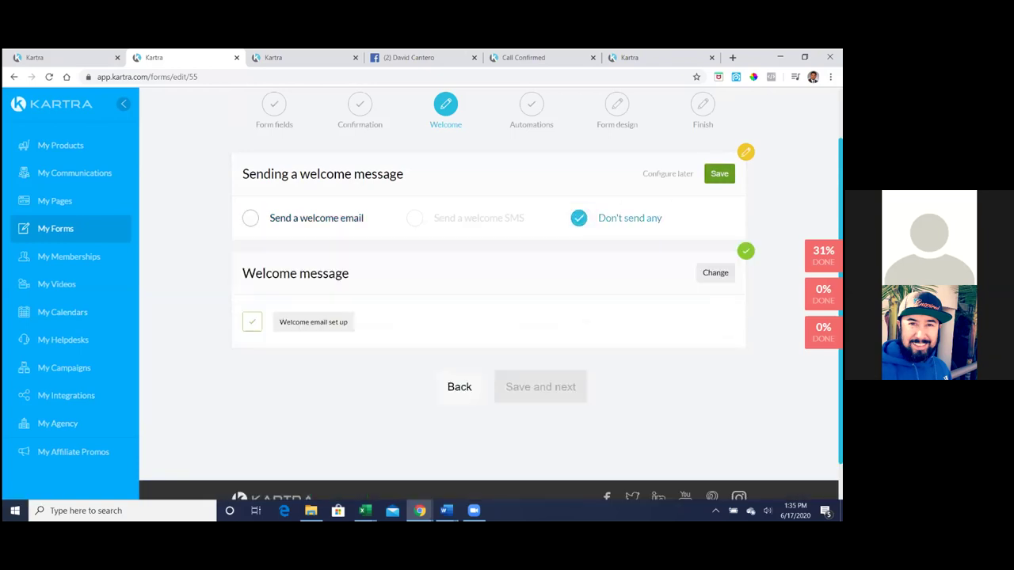
{"action": "left_click", "coordinate": [720, 174]}
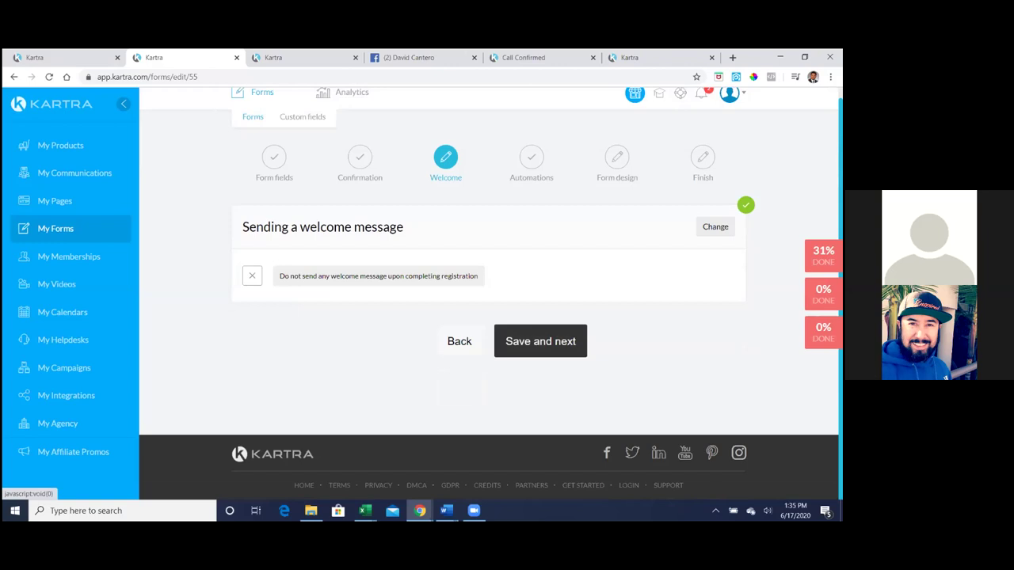
- Save through the Automations and Form design steps and finish the Seller Guide Funnel form
{"action": "left_click", "coordinate": [559, 342]}
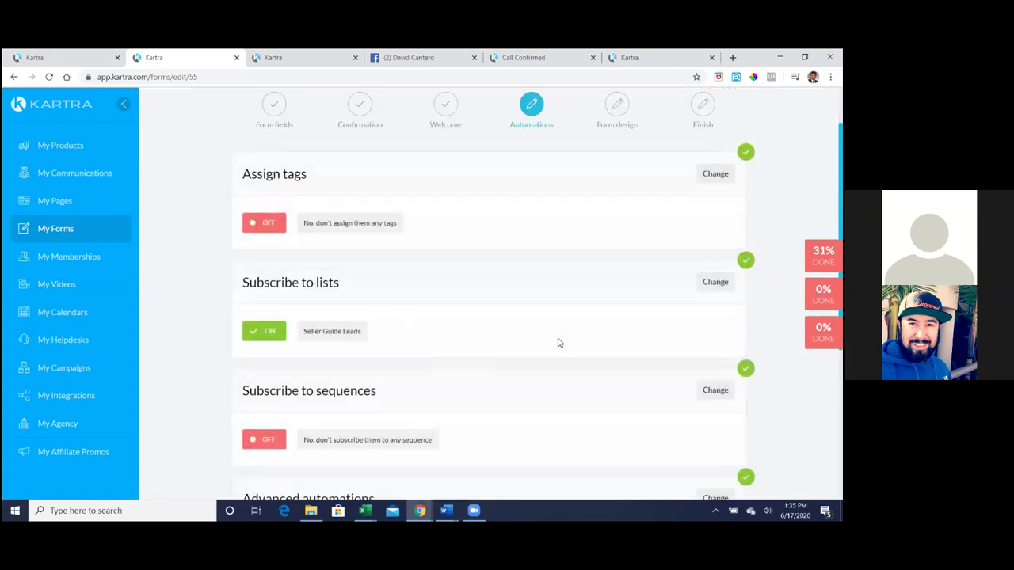
{"action": "scroll", "coordinate": [564, 338], "scroll_direction": "down", "scroll_amount": 4}
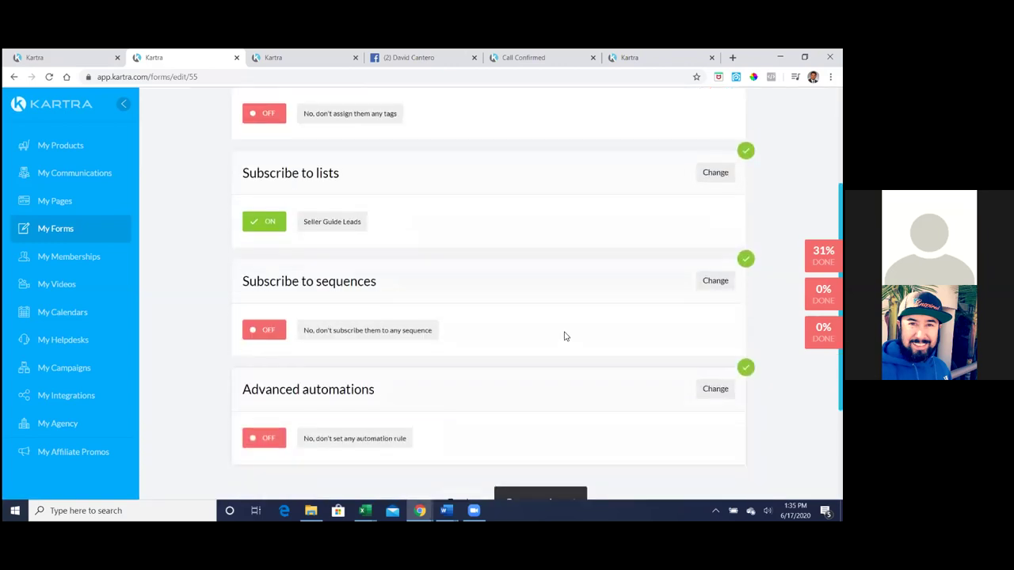
{"action": "left_click", "coordinate": [560, 342]}
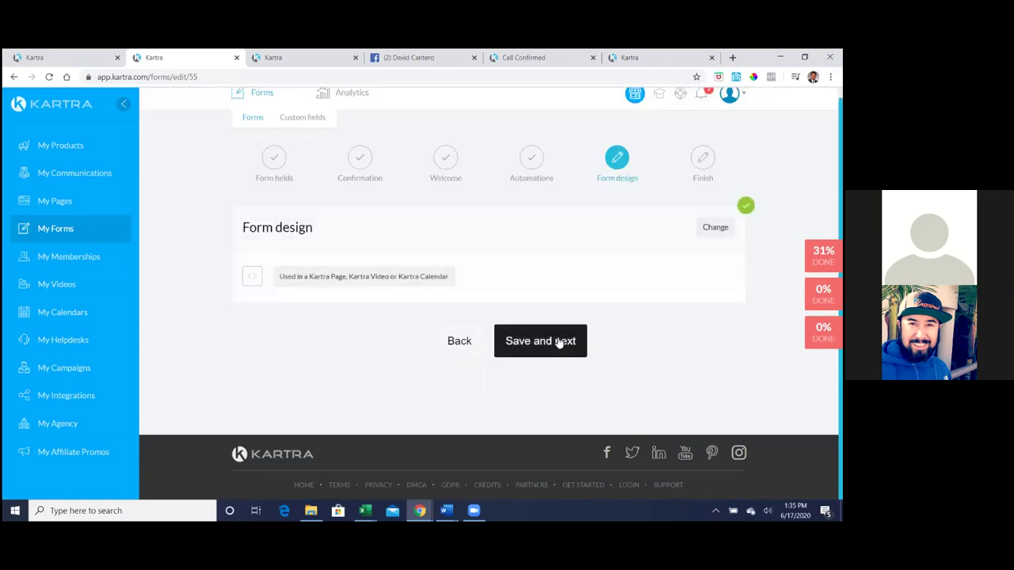
{"action": "left_click", "coordinate": [559, 342]}
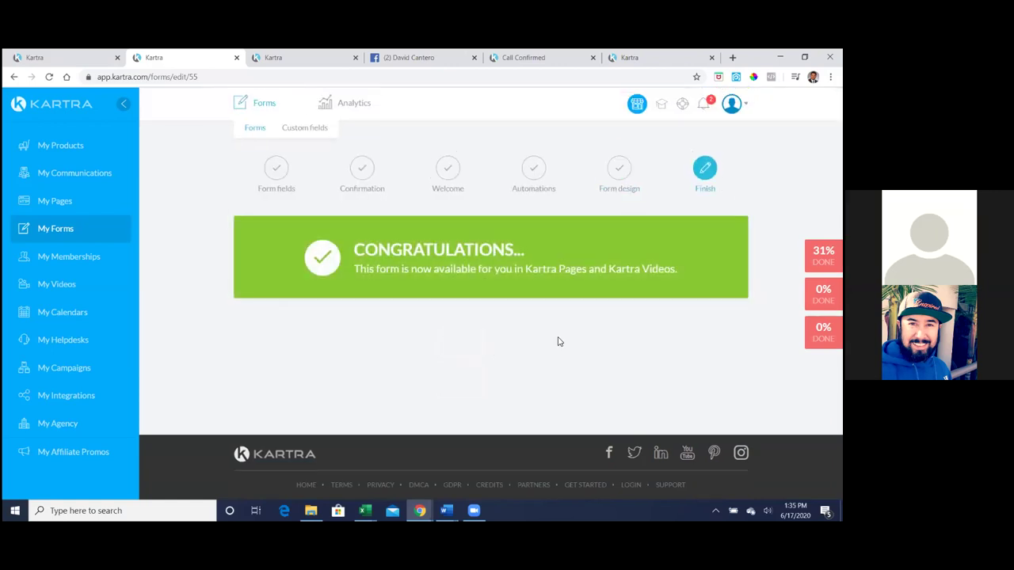
{"action": "left_click", "coordinate": [65, 57]}
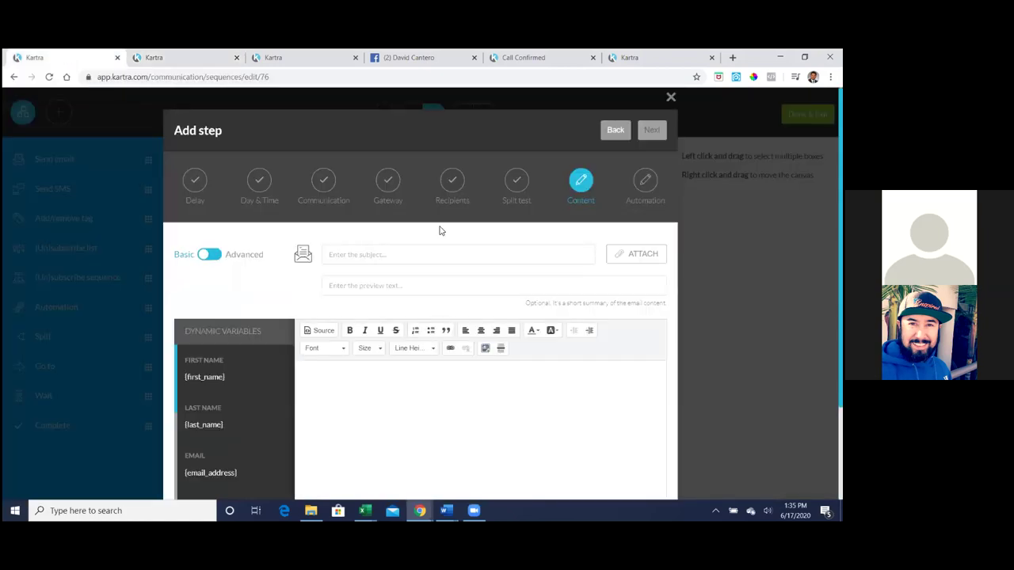
- Close the stale Add step dialog and drop a new Send email step under Starting Rules, sent right after the previous step
{"action": "scroll", "coordinate": [413, 222], "scroll_direction": "down", "scroll_amount": 1}
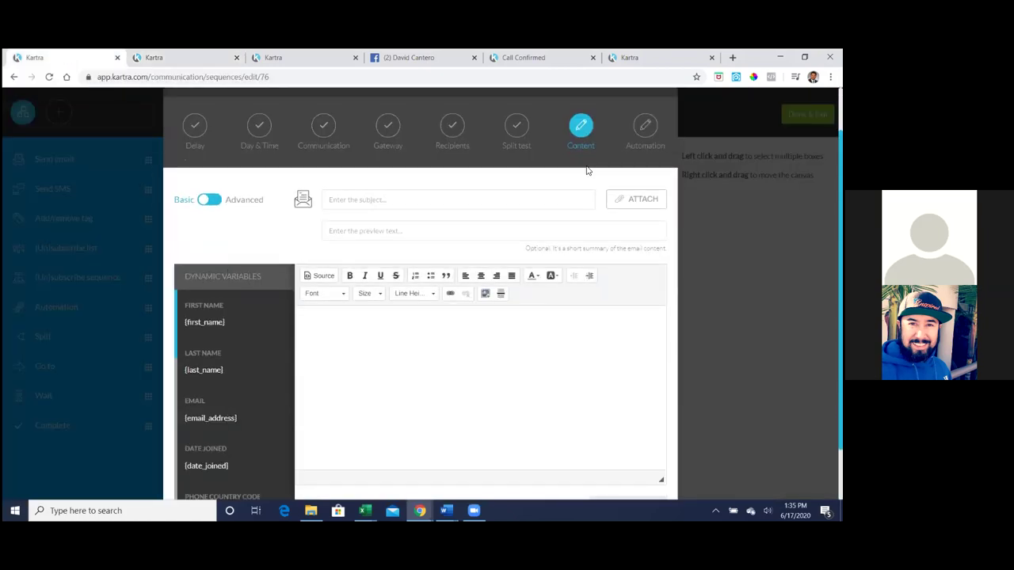
{"action": "scroll", "coordinate": [651, 191], "scroll_direction": "up", "scroll_amount": 1}
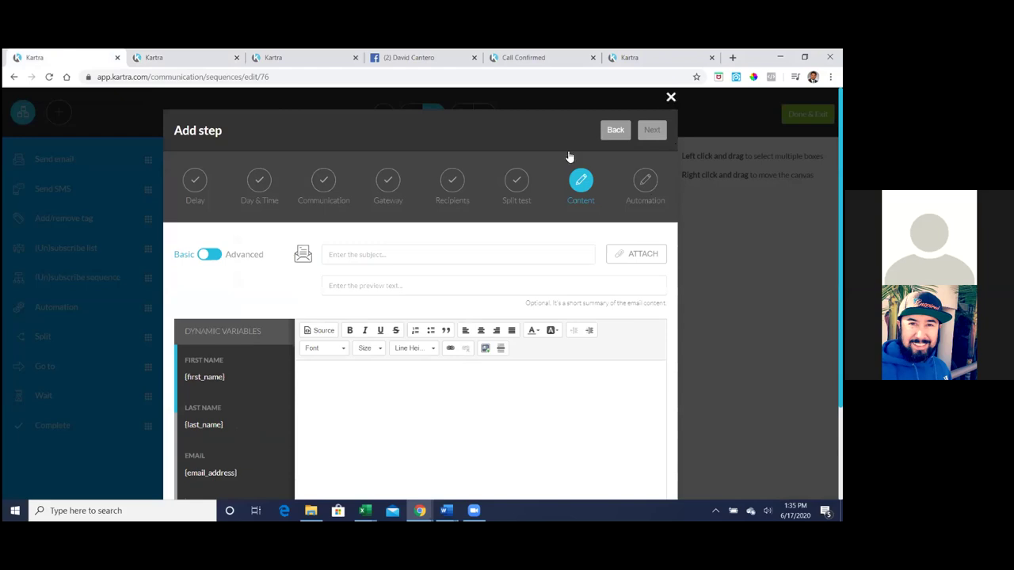
{"action": "key", "text": "Escape"}
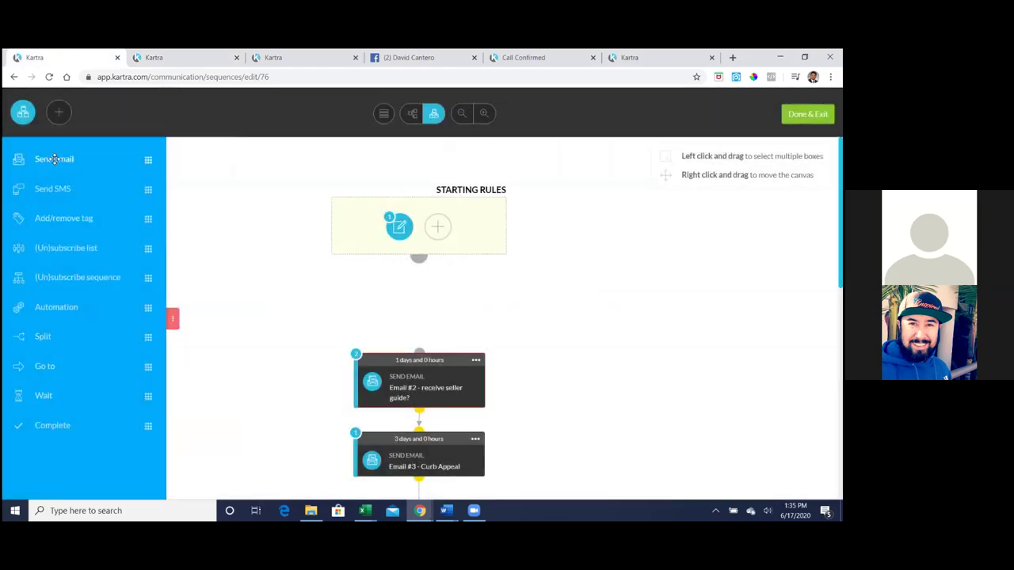
{"action": "left_click_drag", "start_coordinate": [54, 158], "coordinate": [401, 303]}
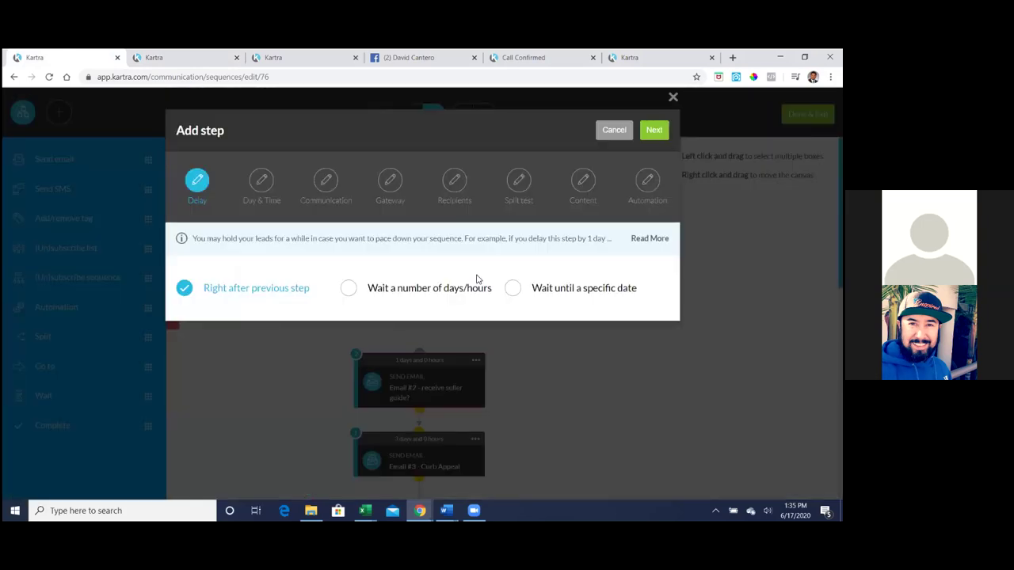
{"action": "left_click", "coordinate": [654, 132]}
- Keep the default days and times and name the broadcast 'Email #1 Welcome'
{"action": "left_click", "coordinate": [655, 132]}
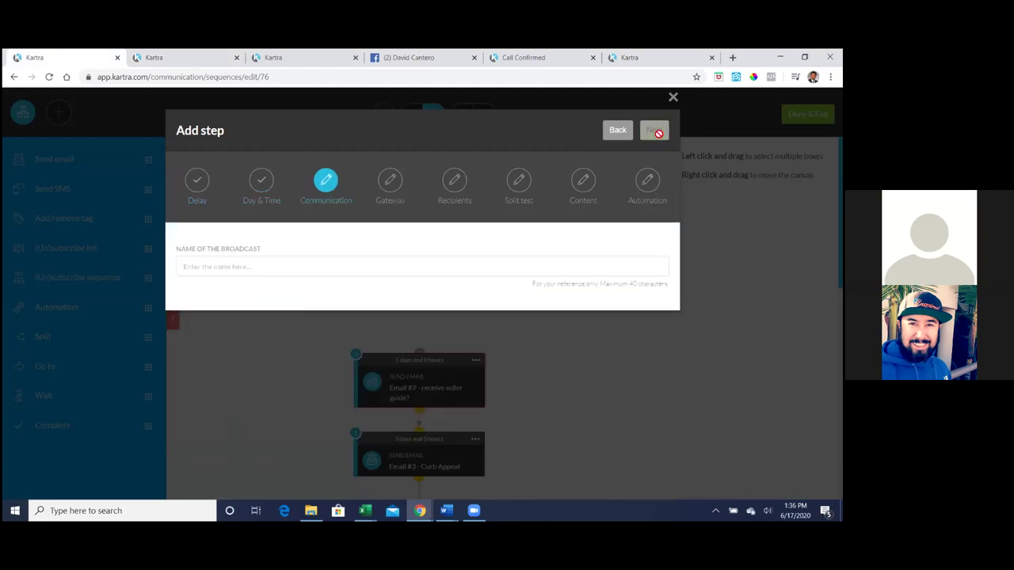
{"action": "left_click", "coordinate": [245, 265]}
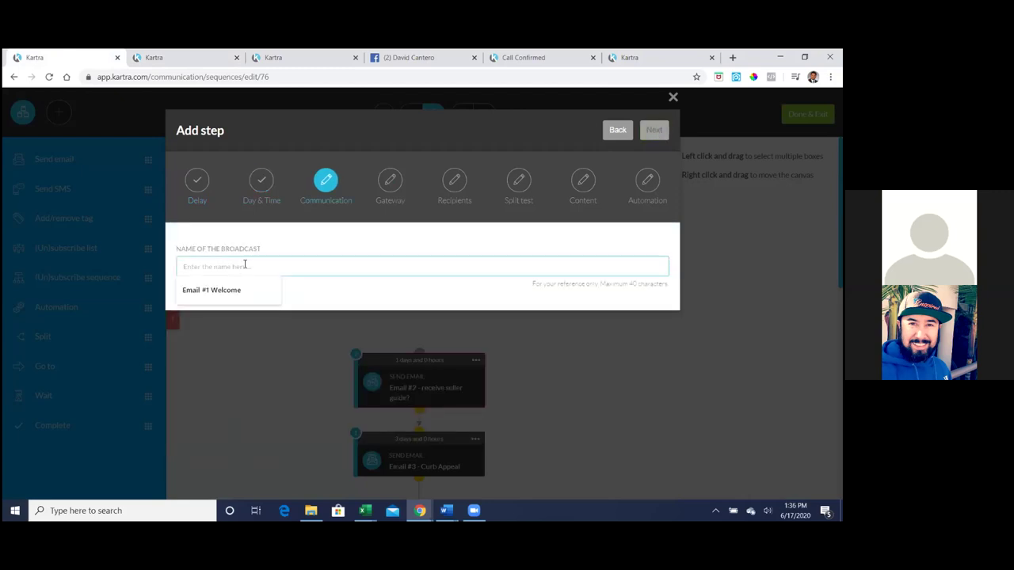
{"action": "left_click", "coordinate": [262, 290]}
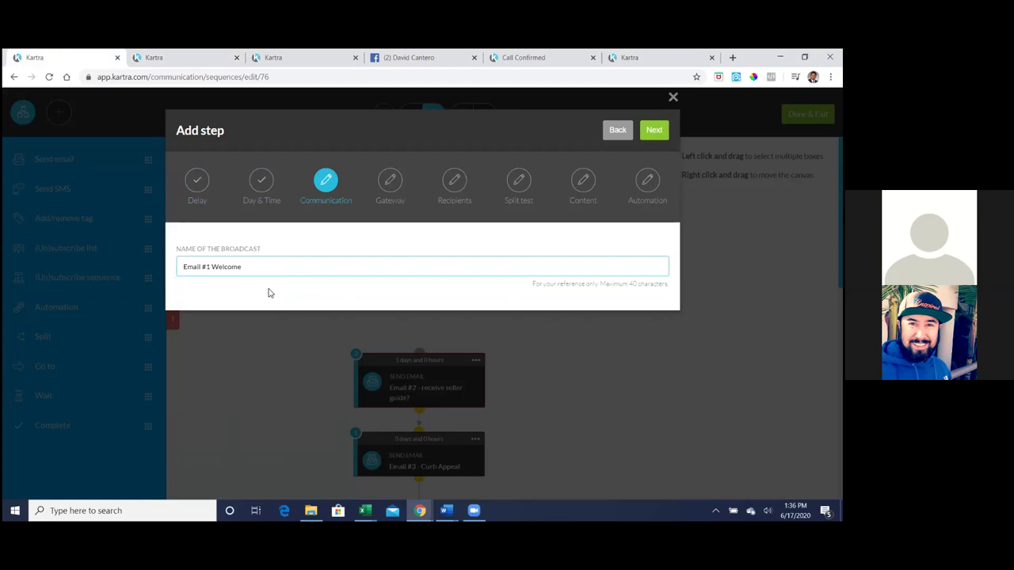
{"action": "left_click", "coordinate": [651, 135]}
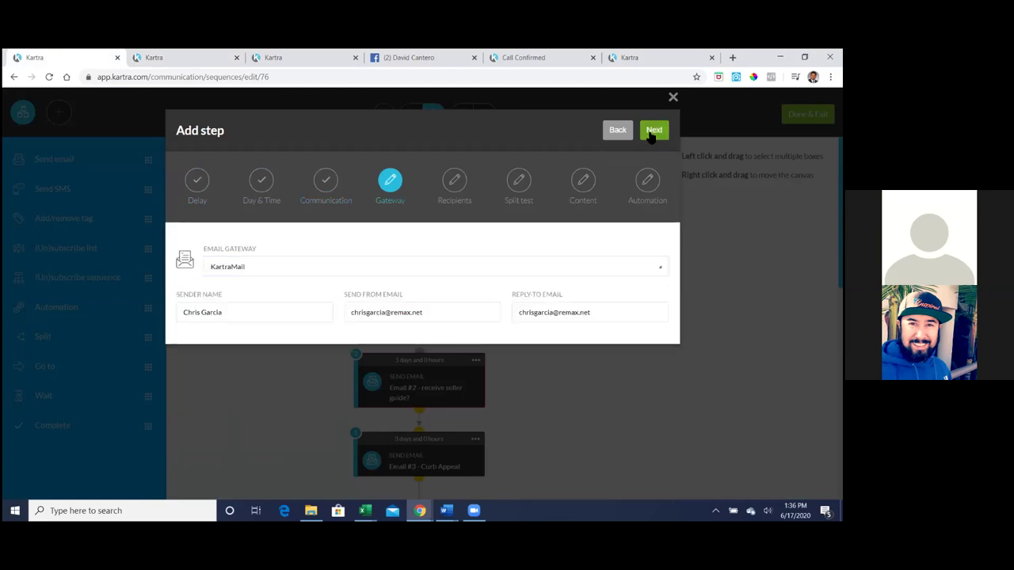
- Keep the sender details and send a single email to anyone reaching this step
{"action": "left_click", "coordinate": [651, 133]}
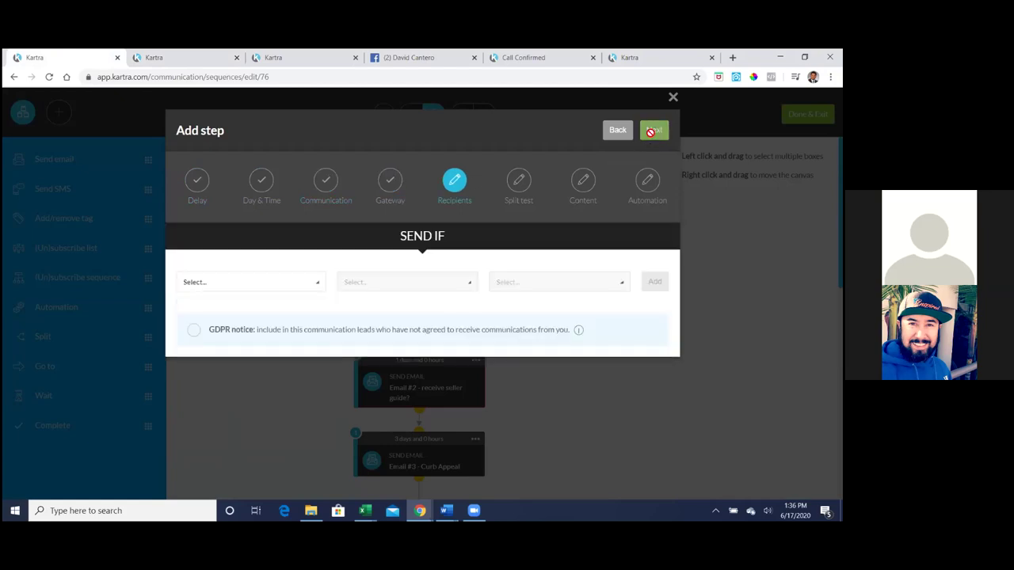
{"action": "left_click", "coordinate": [243, 283]}
{"action": "left_click", "coordinate": [240, 324]}
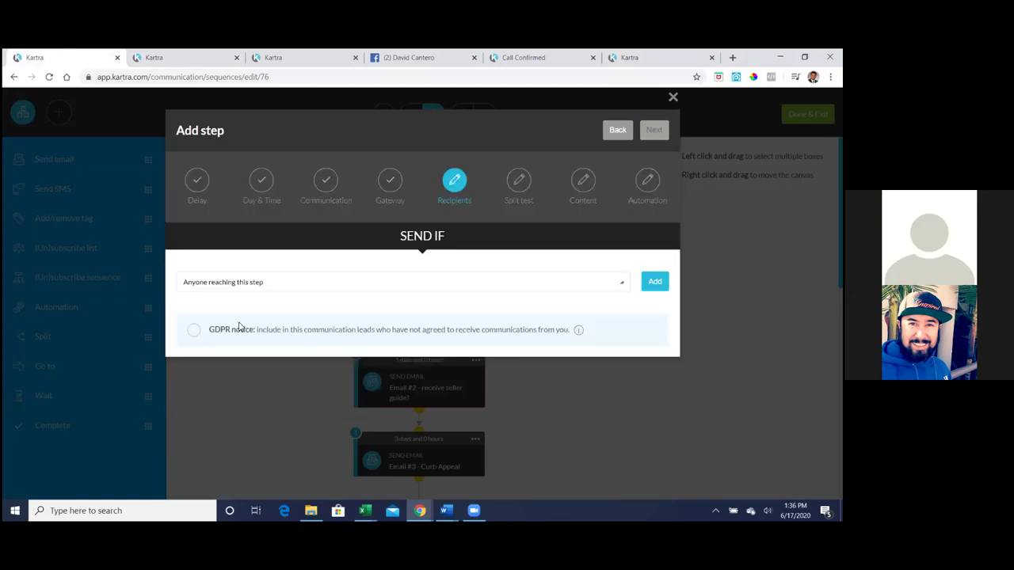
{"action": "left_click", "coordinate": [655, 284]}
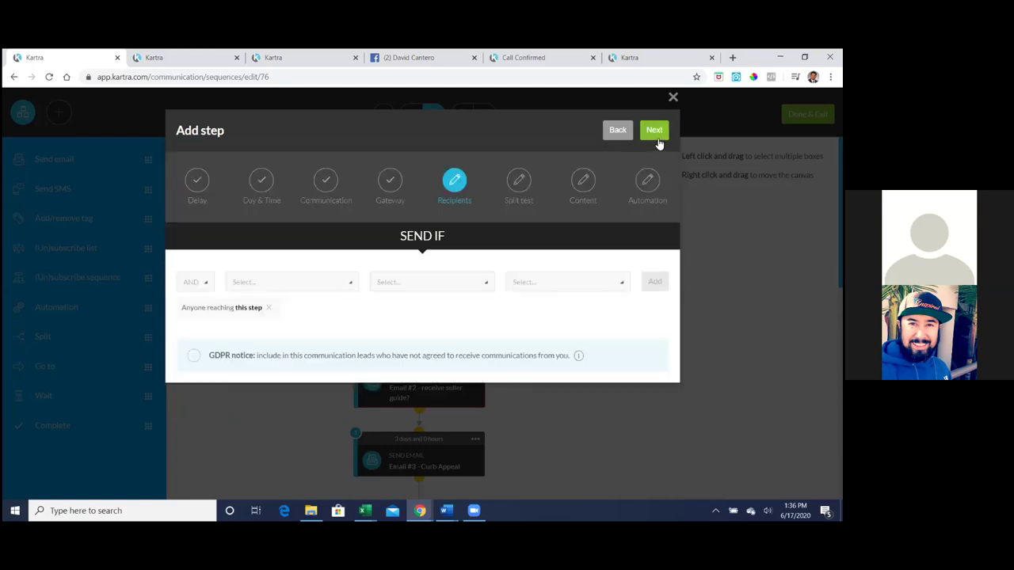
{"action": "left_click", "coordinate": [654, 131]}
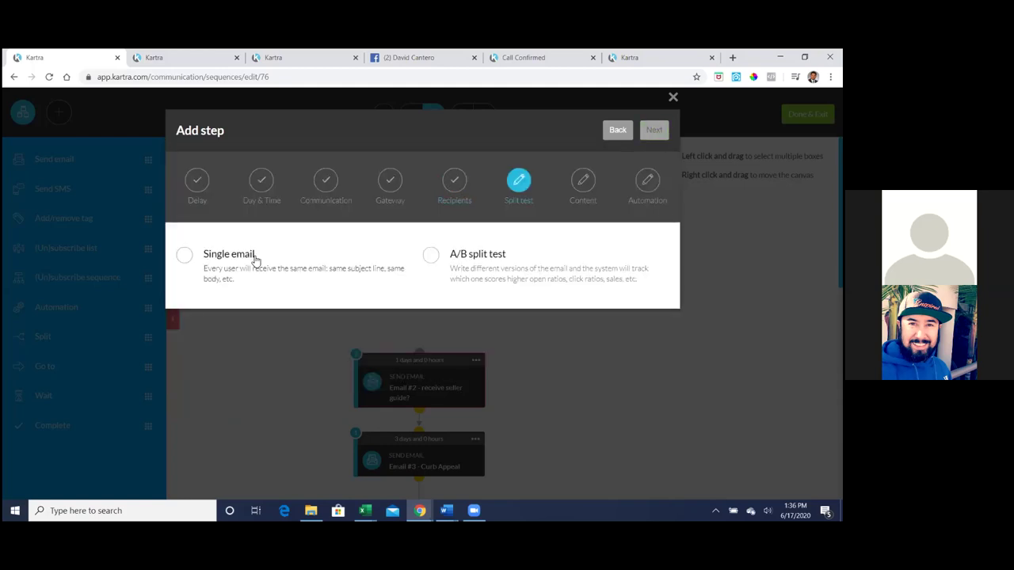
{"action": "left_click", "coordinate": [289, 243]}
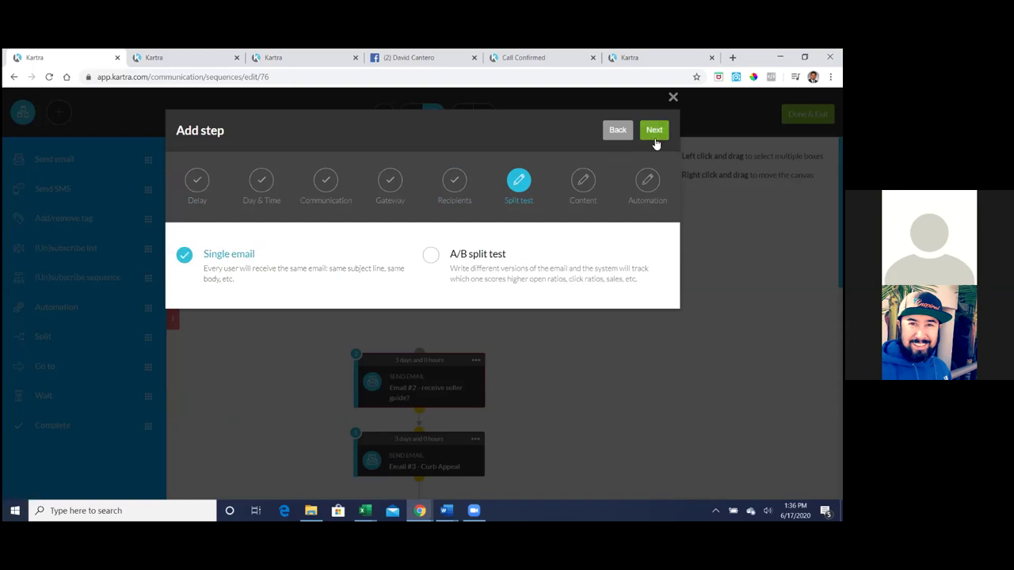
{"action": "left_click", "coordinate": [655, 133]}
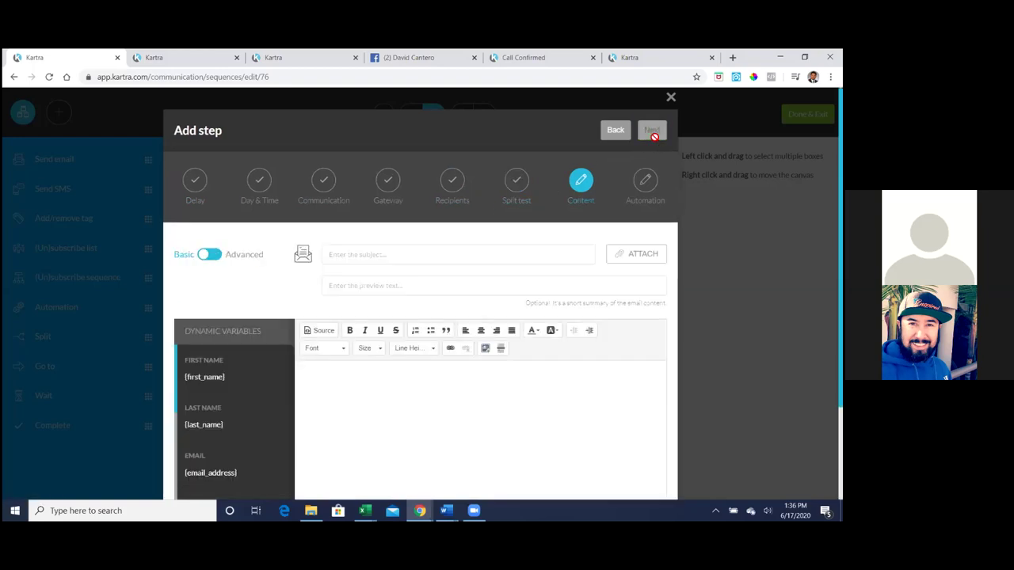
- Switch the email content to Advanced mode and open Design Templates > My Templates
{"action": "scroll", "coordinate": [409, 394], "scroll_direction": "down", "scroll_amount": 1}
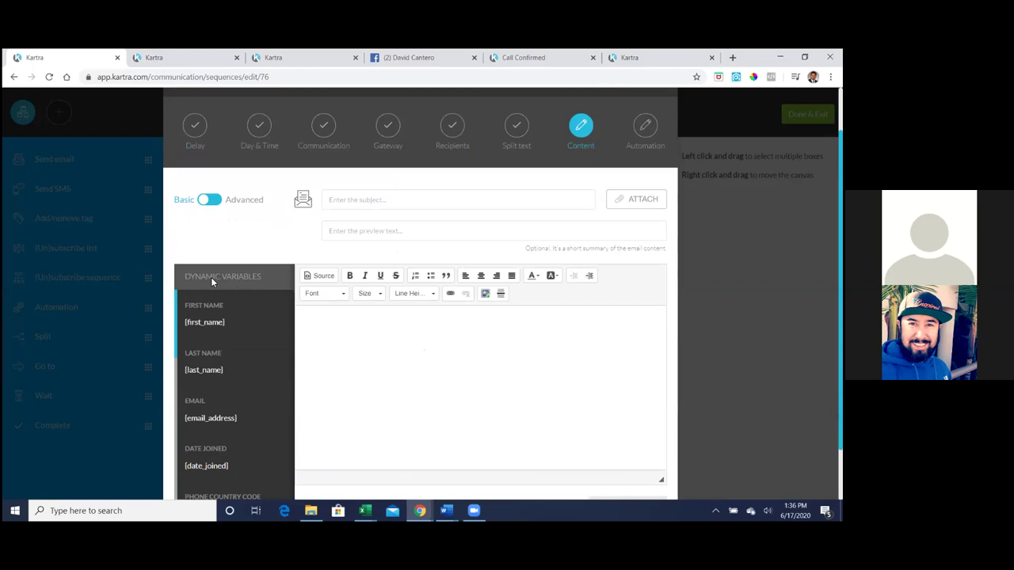
{"action": "left_click", "coordinate": [214, 202]}
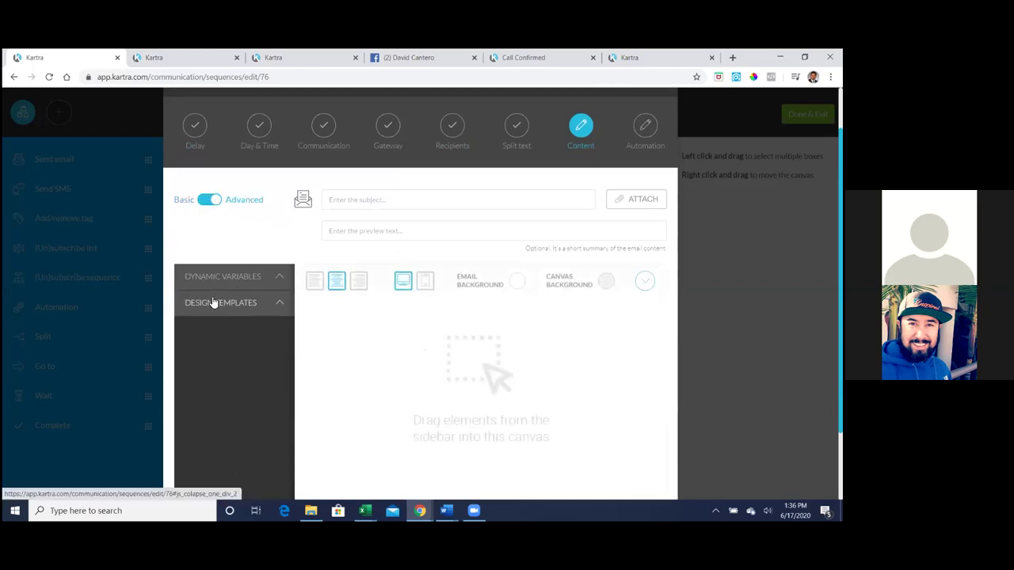
{"action": "left_click", "coordinate": [212, 303]}
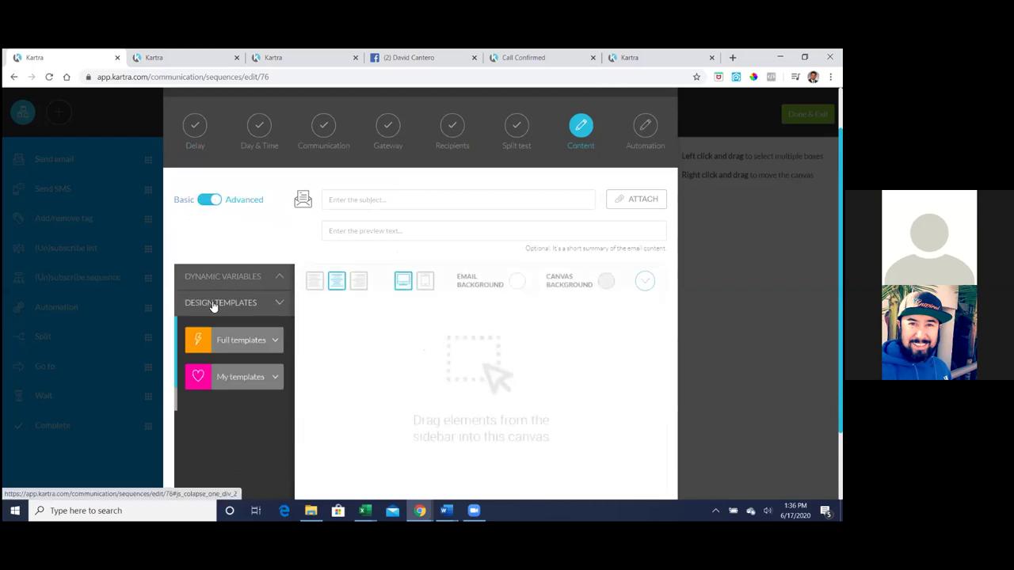
{"action": "left_click", "coordinate": [237, 383]}
- Browse the saved template thumbnails, including the RE/MAX Town & Country design
{"action": "scroll", "coordinate": [236, 382], "scroll_direction": "down", "scroll_amount": 2}
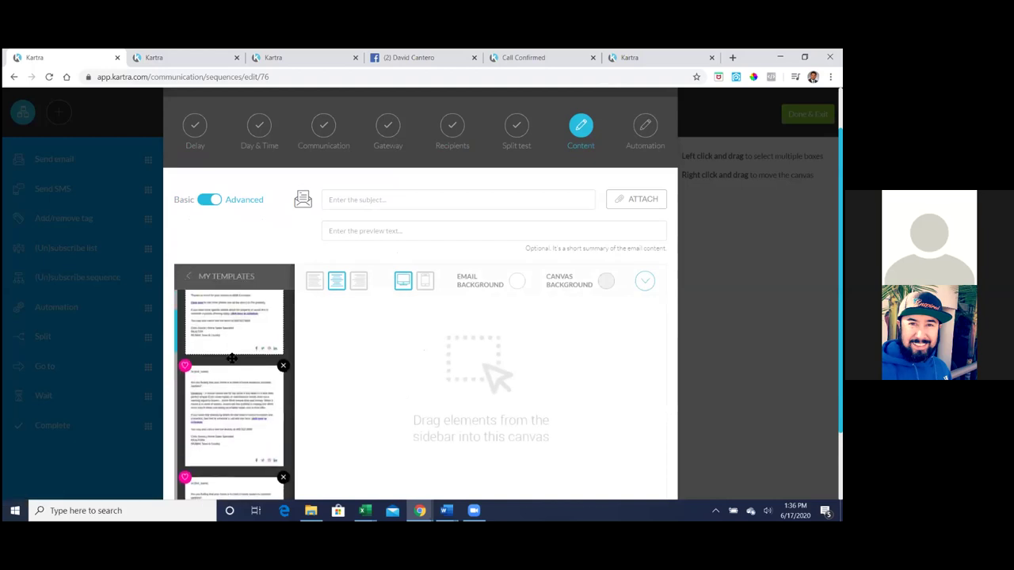
{"action": "scroll", "coordinate": [231, 359], "scroll_direction": "down", "scroll_amount": 3}
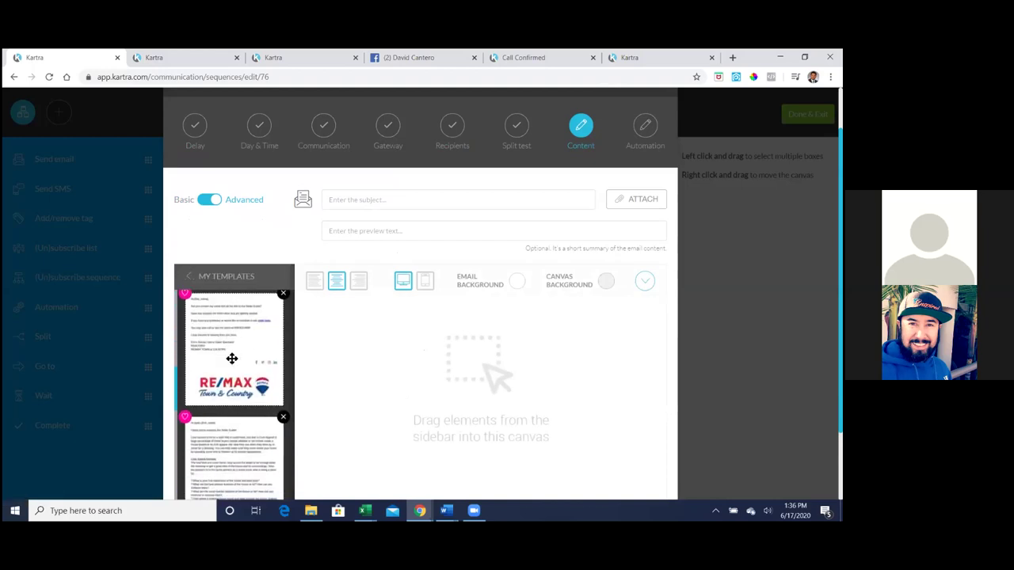
{"action": "scroll", "coordinate": [231, 358], "scroll_direction": "up", "scroll_amount": 4}
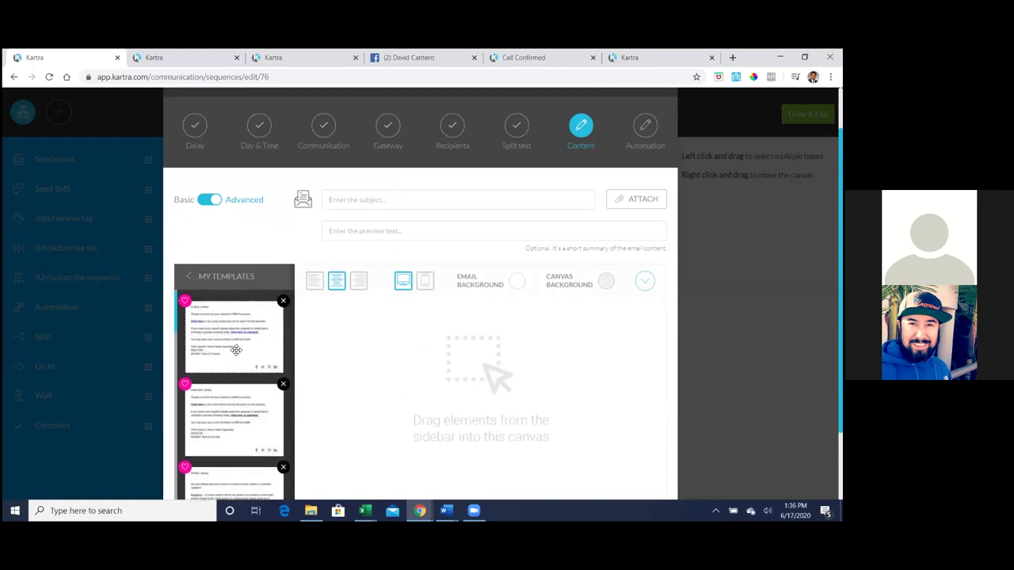
{"action": "scroll", "coordinate": [237, 343], "scroll_direction": "down", "scroll_amount": 6}
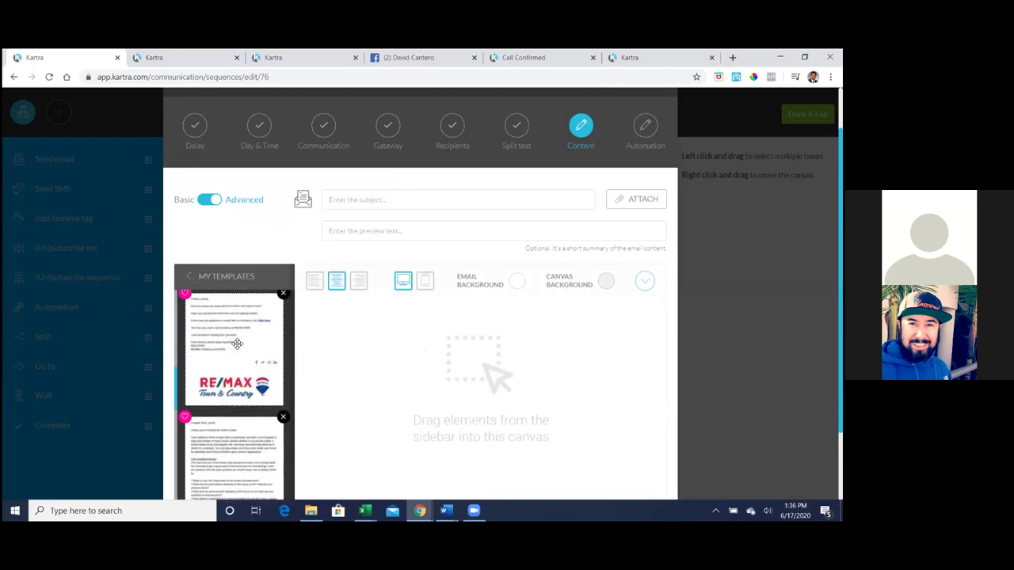
{"action": "scroll", "coordinate": [236, 343], "scroll_direction": "down", "scroll_amount": 2}
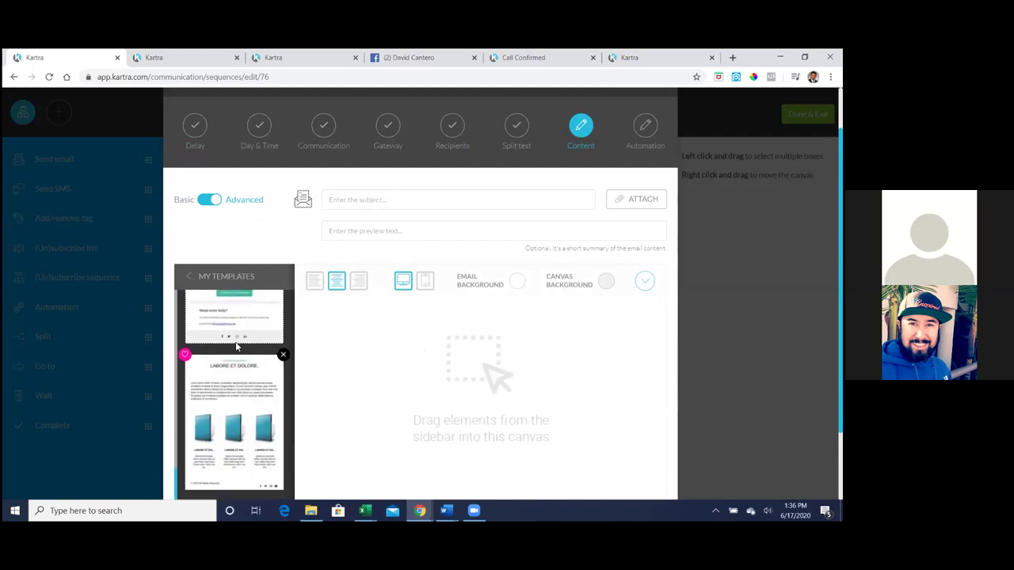
{"action": "scroll", "coordinate": [235, 341], "scroll_direction": "up", "scroll_amount": 4}
{"action": "scroll", "coordinate": [235, 341], "scroll_direction": "up", "scroll_amount": 1}
{"action": "scroll", "coordinate": [236, 342], "scroll_direction": "down", "scroll_amount": 2}
{"action": "scroll", "coordinate": [237, 343], "scroll_direction": "up", "scroll_amount": 4}
{"action": "scroll", "coordinate": [236, 343], "scroll_direction": "up", "scroll_amount": 6}
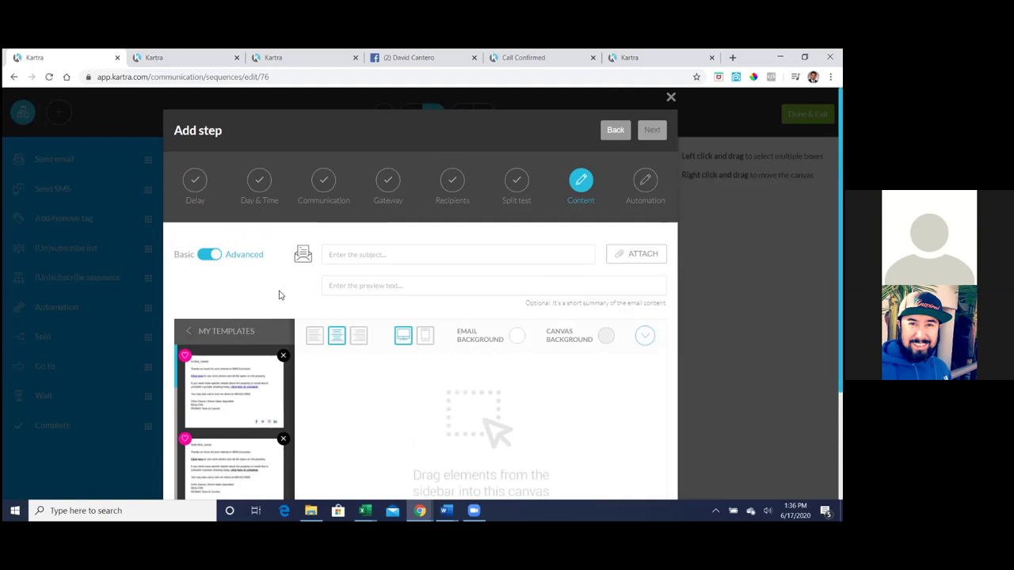
{"action": "scroll", "coordinate": [285, 286], "scroll_direction": "down", "scroll_amount": 1}
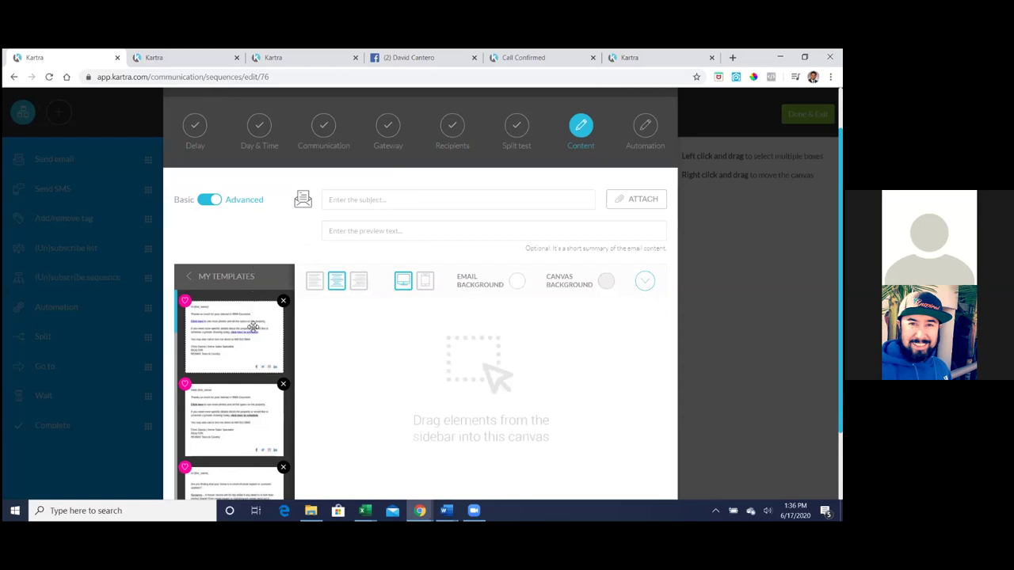
{"action": "scroll", "coordinate": [252, 327], "scroll_direction": "down", "scroll_amount": 1}
{"action": "scroll", "coordinate": [252, 328], "scroll_direction": "down", "scroll_amount": 2}
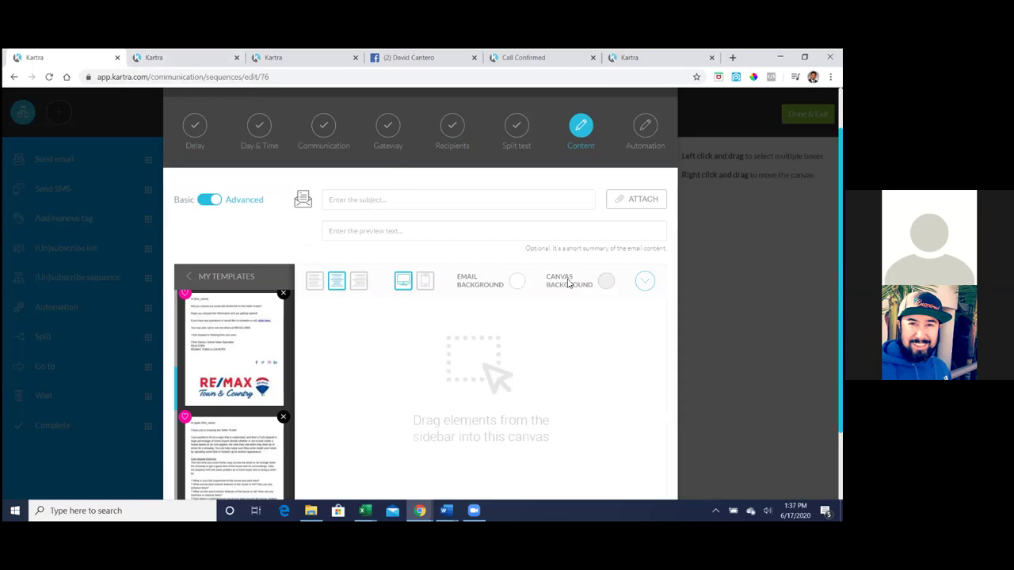
{"action": "scroll", "coordinate": [569, 285], "scroll_direction": "up", "scroll_amount": 1}
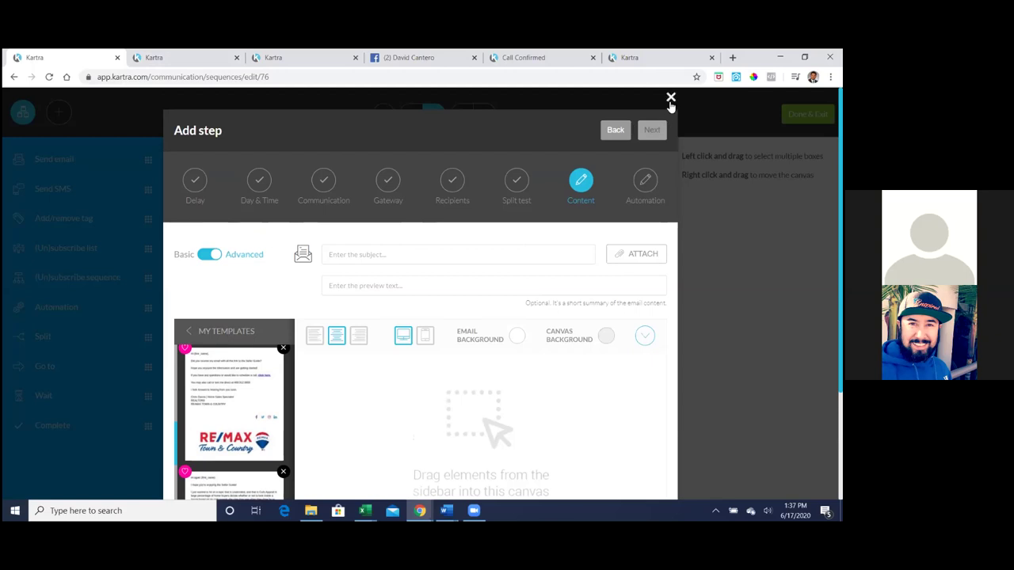
- Discard the unsaved step, reopen Seller Guide Leads for editing, and add a new Send email step
{"action": "left_click", "coordinate": [671, 99]}
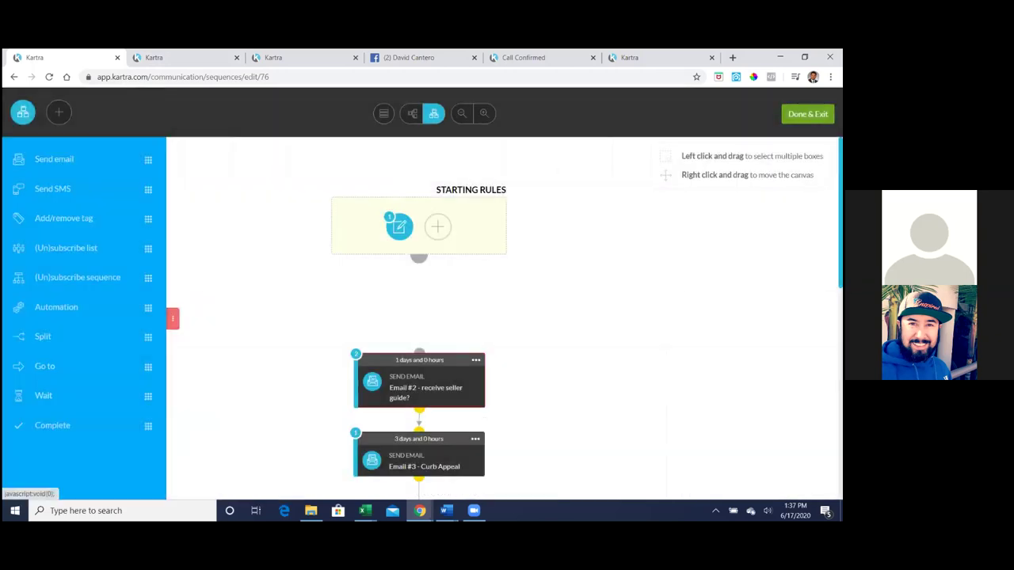
{"action": "left_click", "coordinate": [807, 113]}
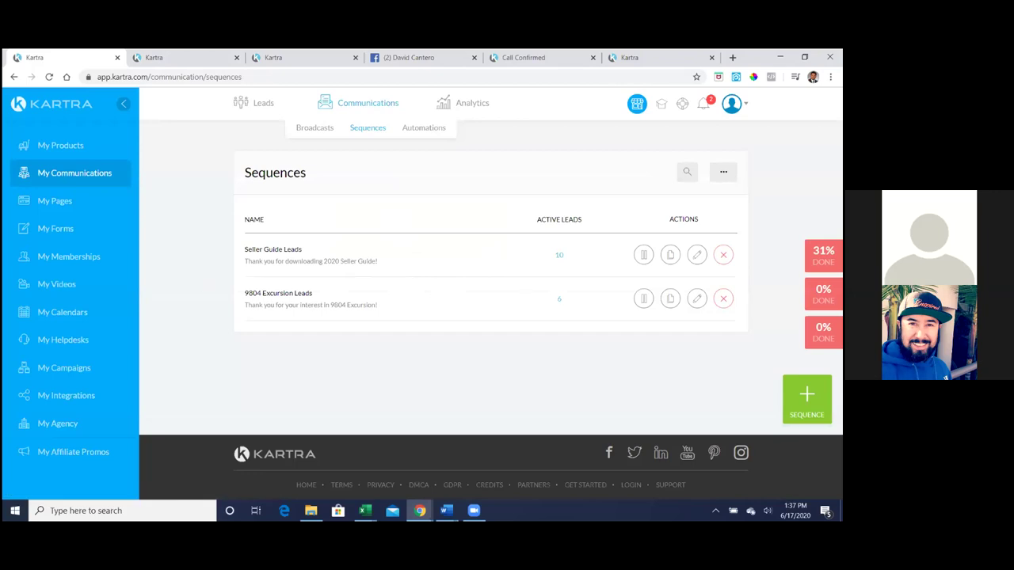
{"action": "left_click", "coordinate": [696, 254]}
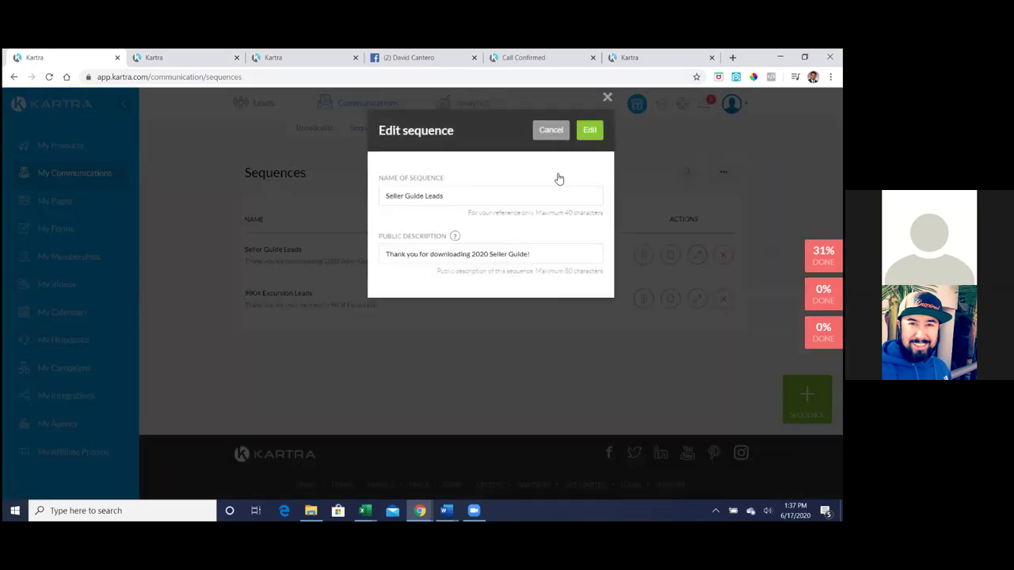
{"action": "left_click", "coordinate": [588, 139]}
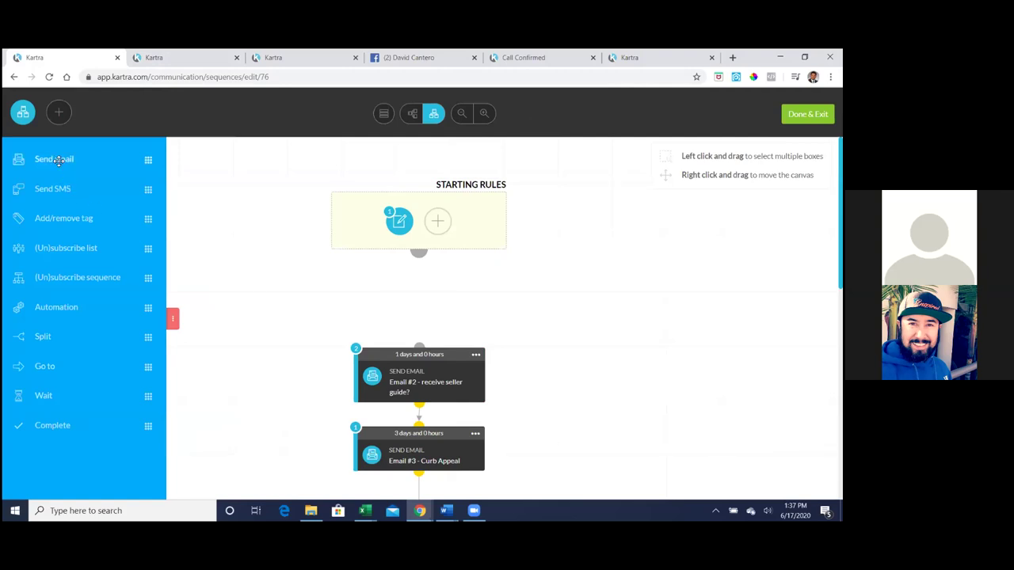
{"action": "left_click_drag", "start_coordinate": [57, 160], "coordinate": [448, 301]}
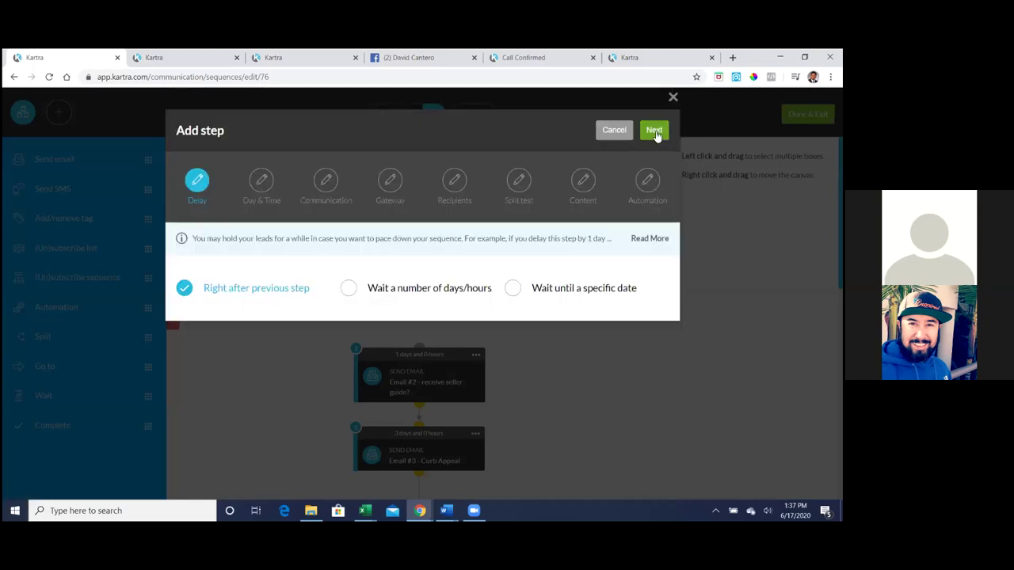
- Send right after the previous step, any day and time, named 'Email #1 Welcome'
{"action": "left_click", "coordinate": [653, 131]}
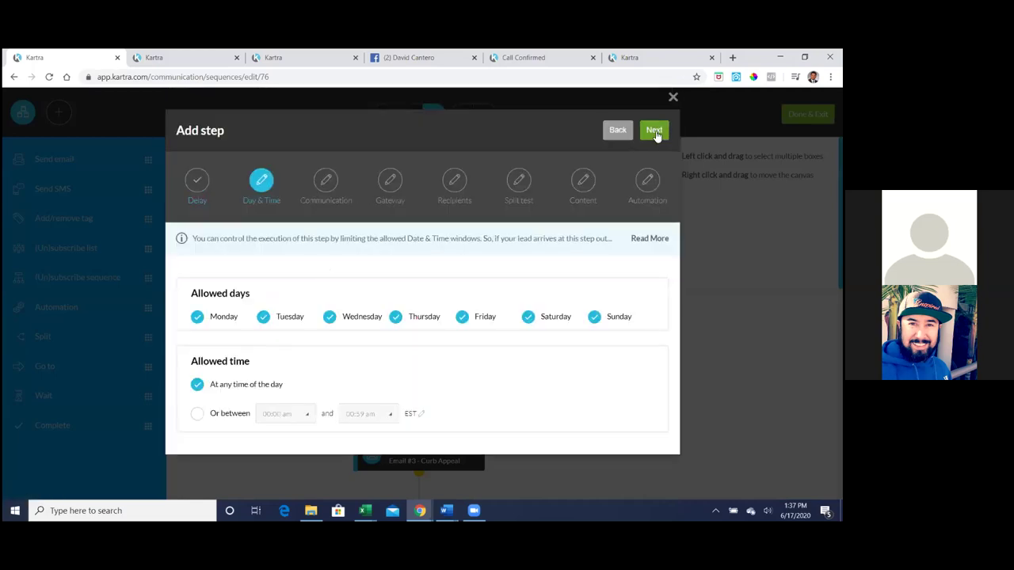
{"action": "left_click", "coordinate": [654, 132]}
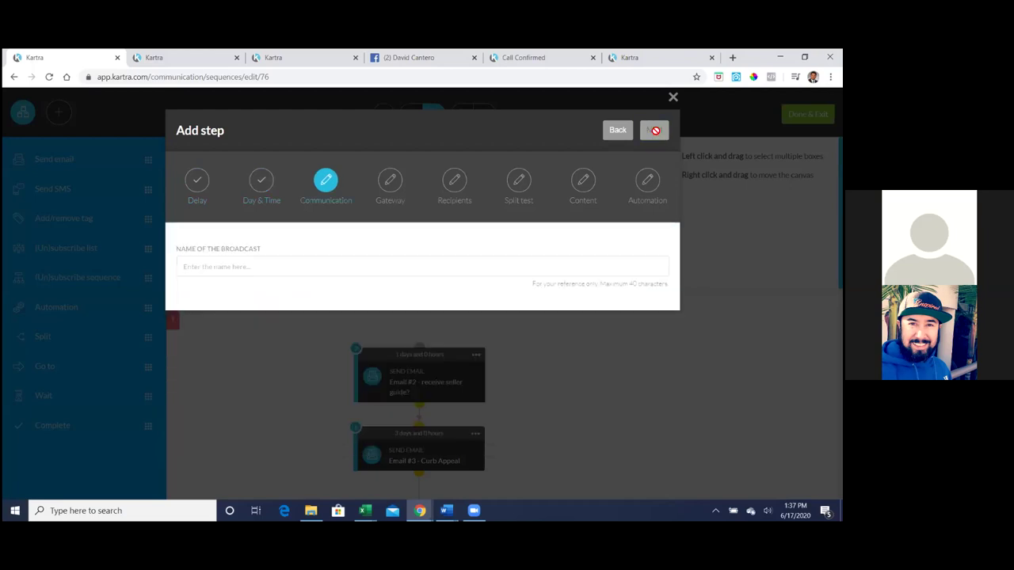
{"action": "left_click", "coordinate": [280, 270]}
{"action": "left_click", "coordinate": [242, 293]}
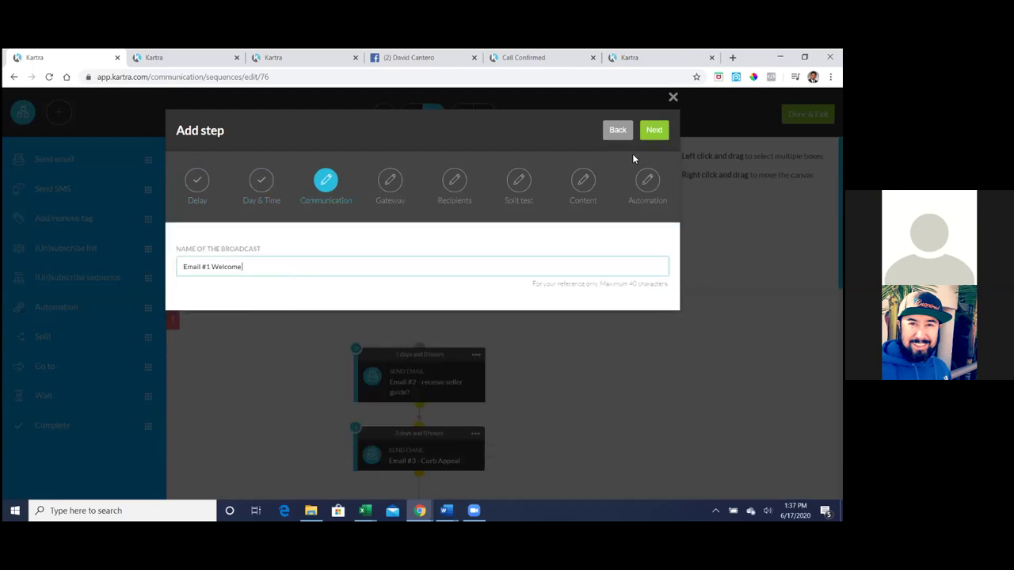
{"action": "left_click", "coordinate": [654, 131]}
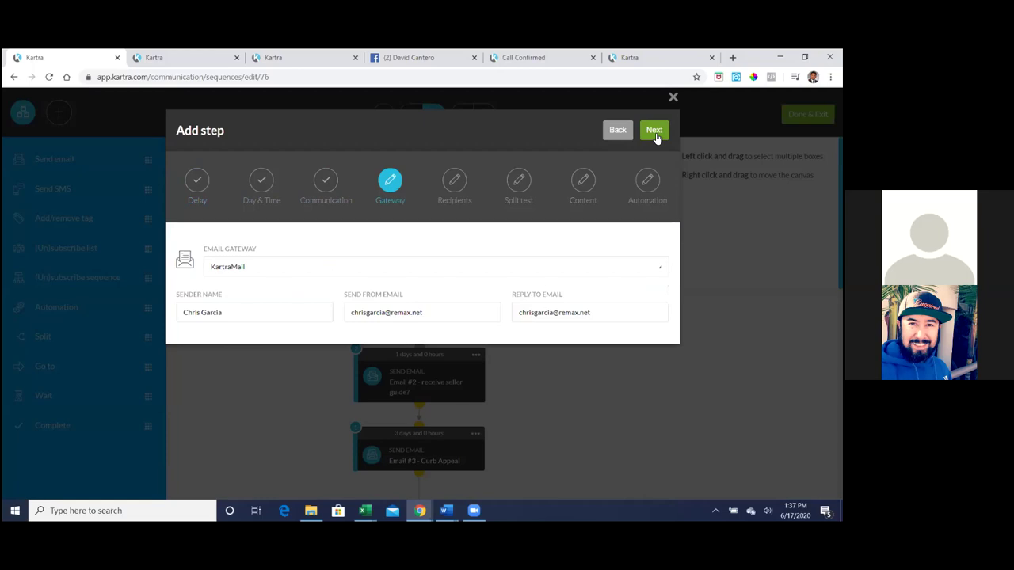
- Keep the sender details and target anyone reaching this step with a single email
{"action": "left_click", "coordinate": [654, 131]}
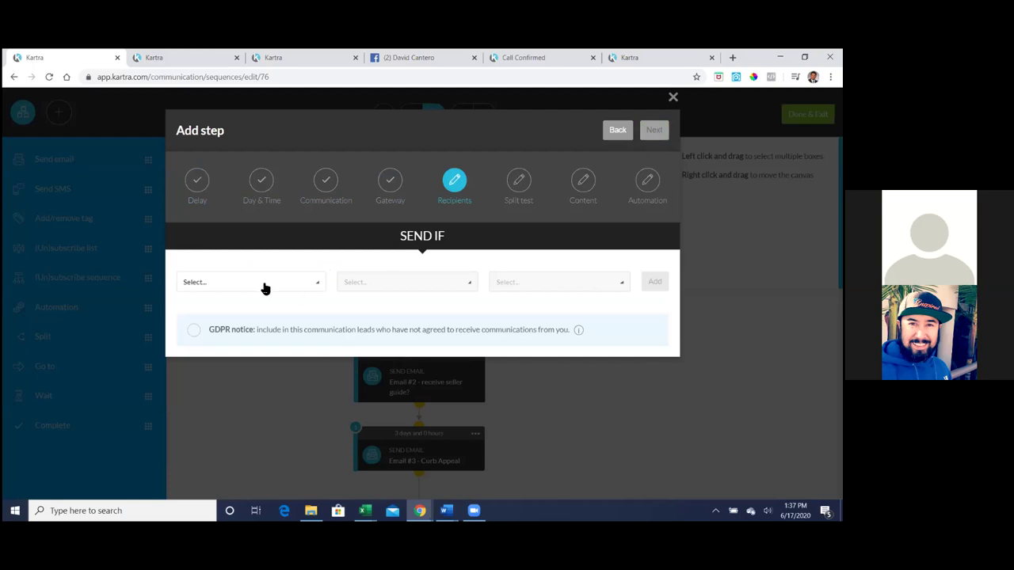
{"action": "left_click", "coordinate": [266, 287]}
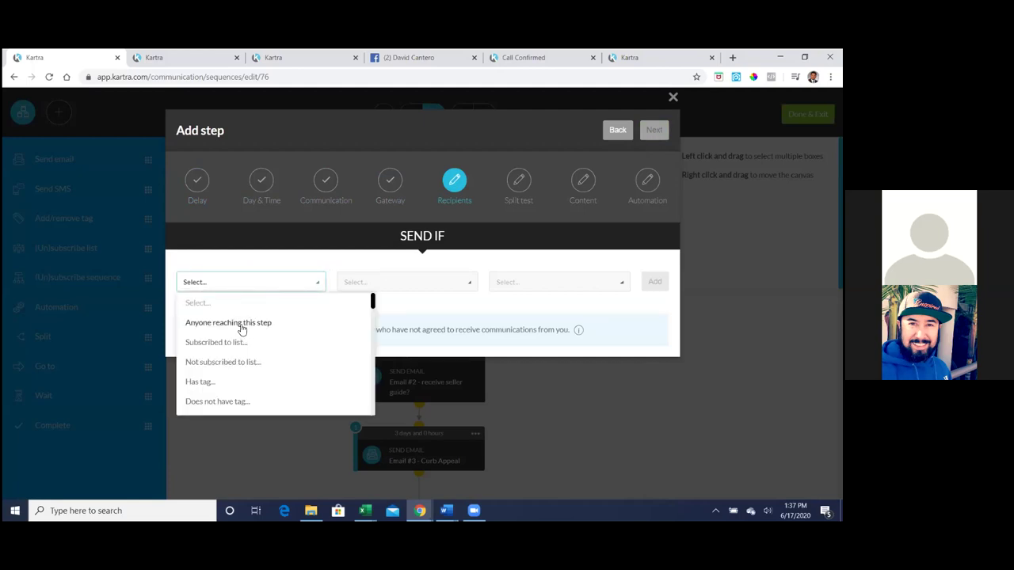
{"action": "left_click", "coordinate": [242, 327]}
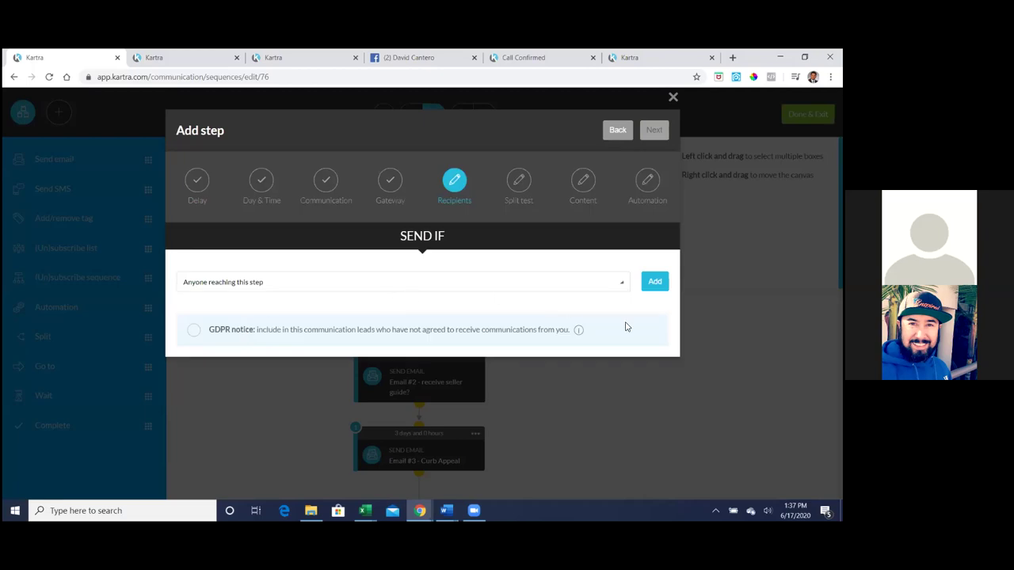
{"action": "left_click", "coordinate": [656, 283]}
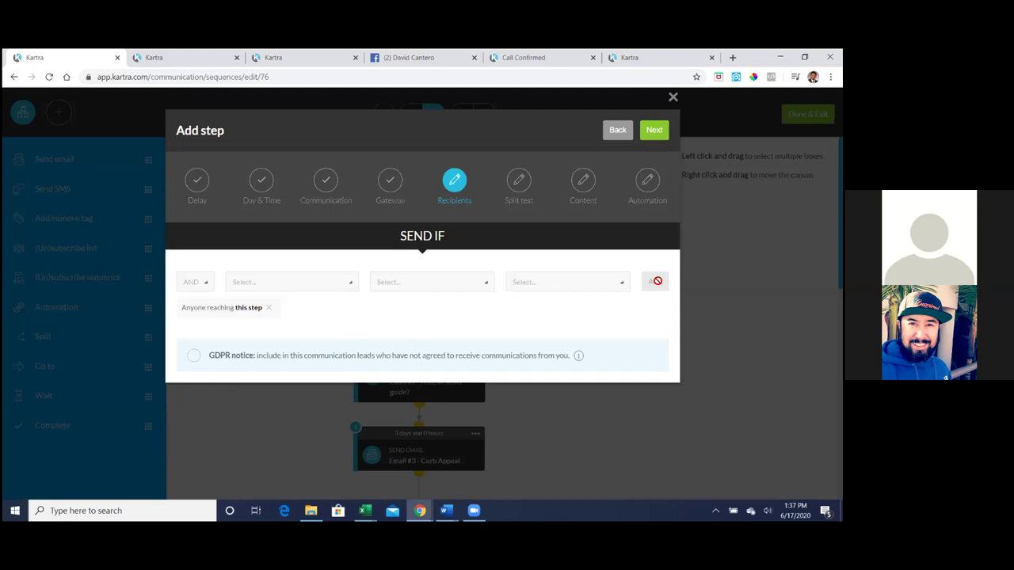
{"action": "left_click", "coordinate": [654, 132]}
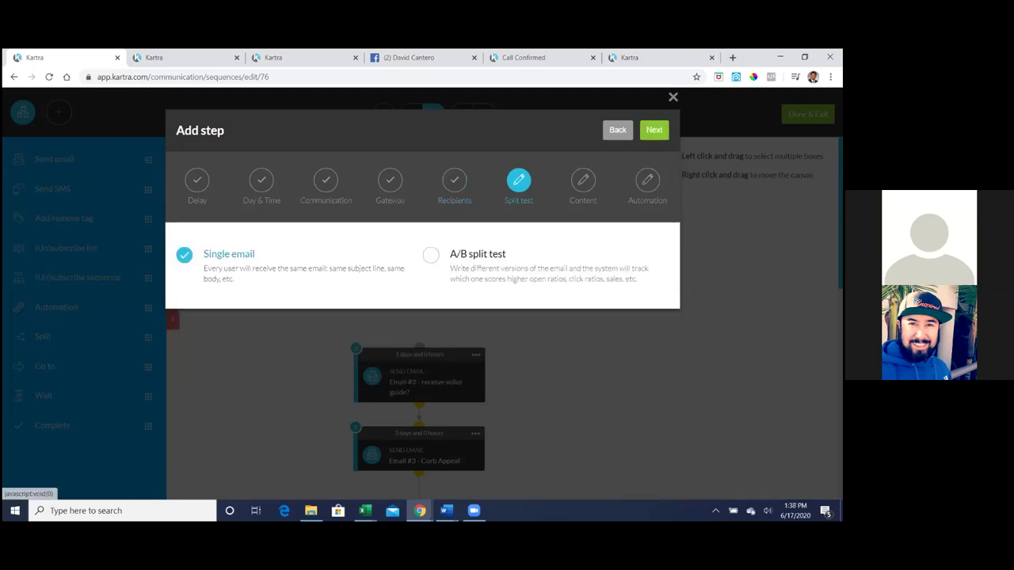
{"action": "left_click", "coordinate": [653, 132]}
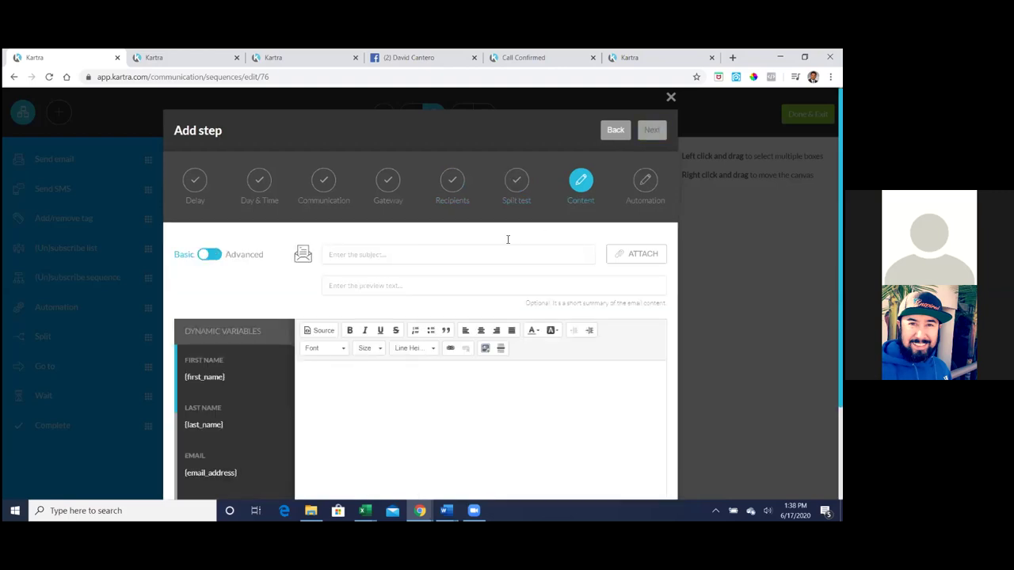
- In Advanced mode, load the Tips & Seller Guide template from My Templates onto the canvas
{"action": "left_click", "coordinate": [210, 254]}
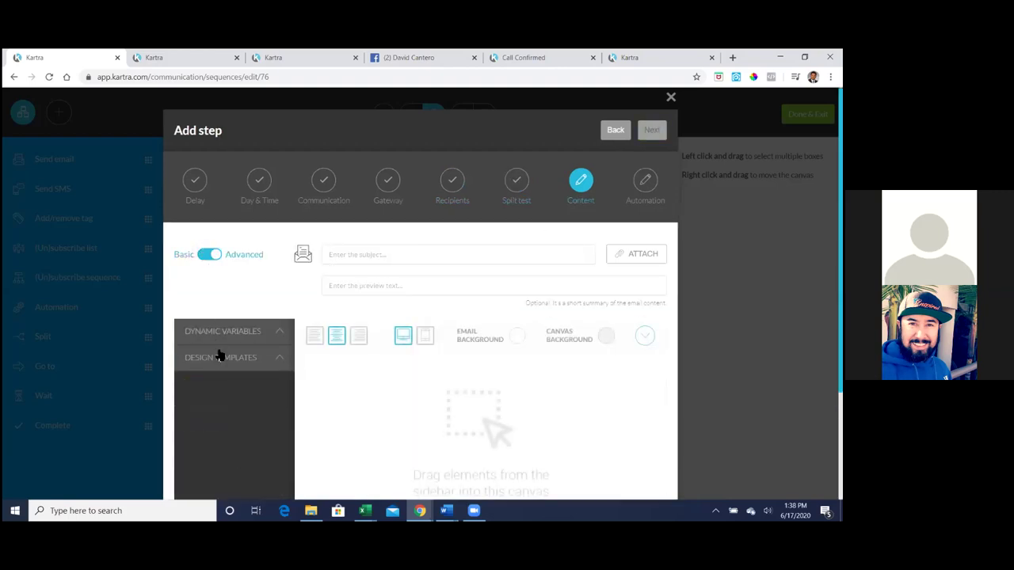
{"action": "left_click", "coordinate": [220, 358]}
{"action": "left_click", "coordinate": [235, 430]}
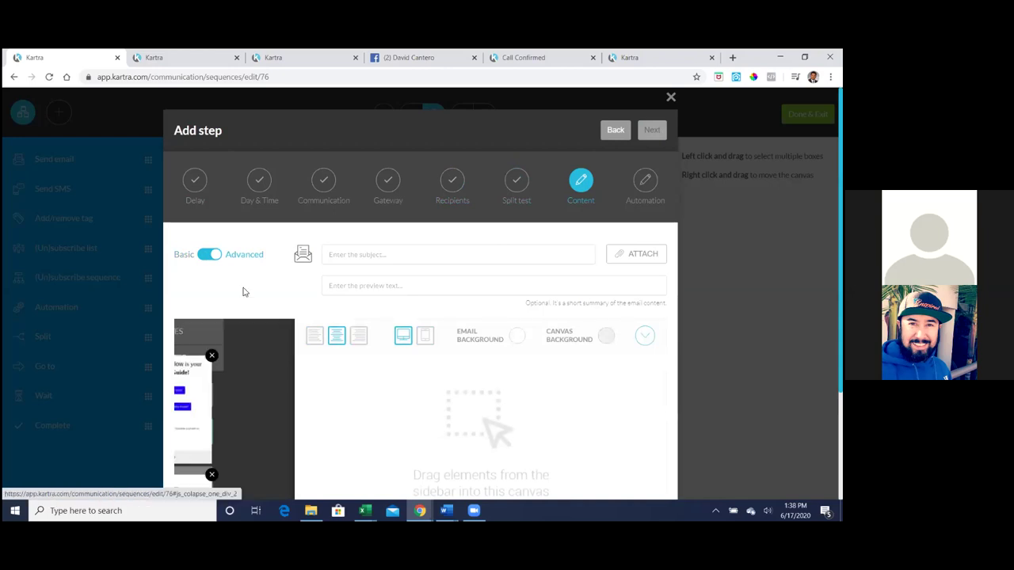
{"action": "scroll", "coordinate": [237, 299], "scroll_direction": "down", "scroll_amount": 1}
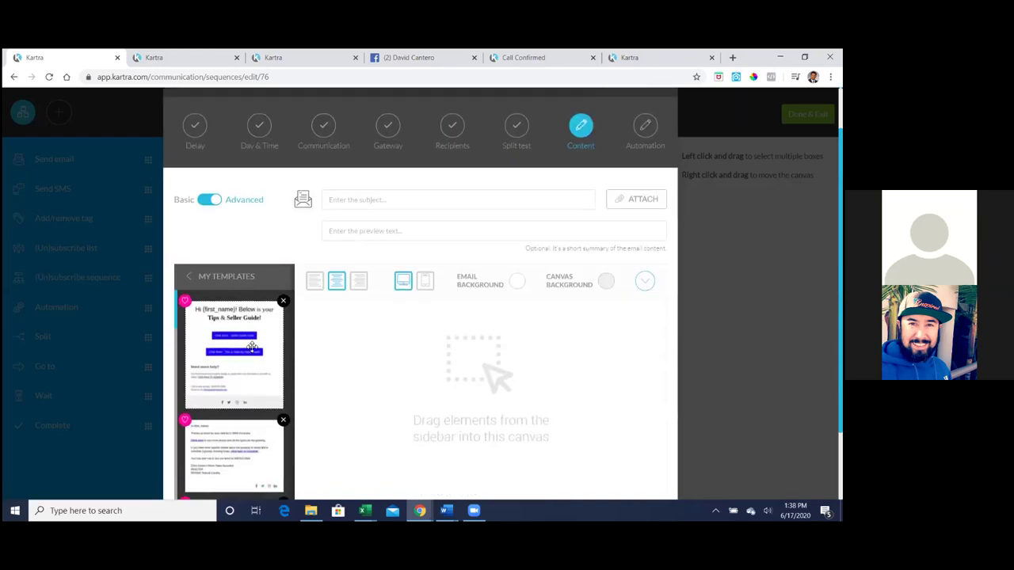
{"action": "left_click_drag", "start_coordinate": [375, 364], "coordinate": [465, 333]}
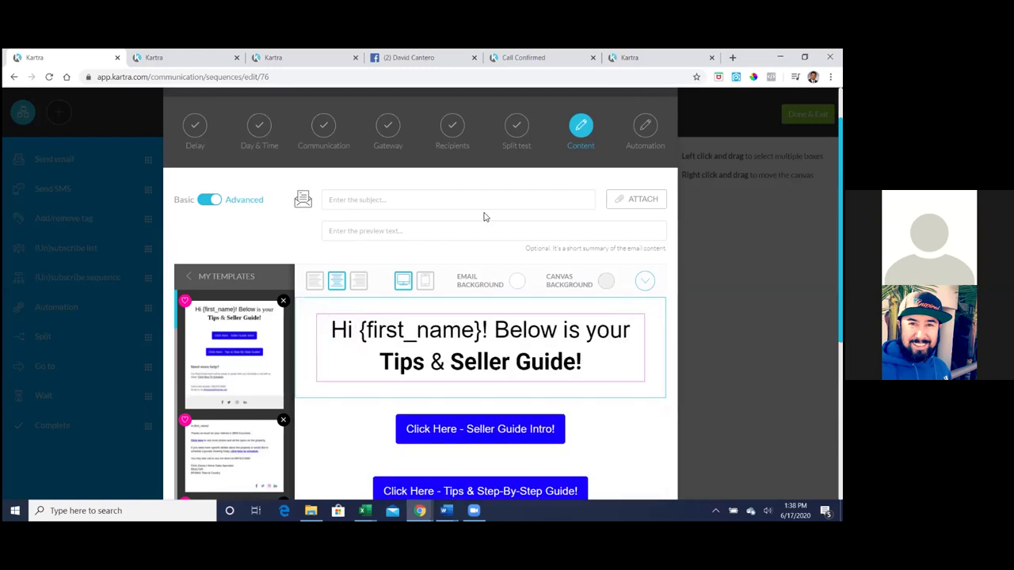
- Set the subject to 'Hi {first_name} - Seller Guide Tips!' using the first_name dynamic variable
{"action": "left_click", "coordinate": [405, 200]}
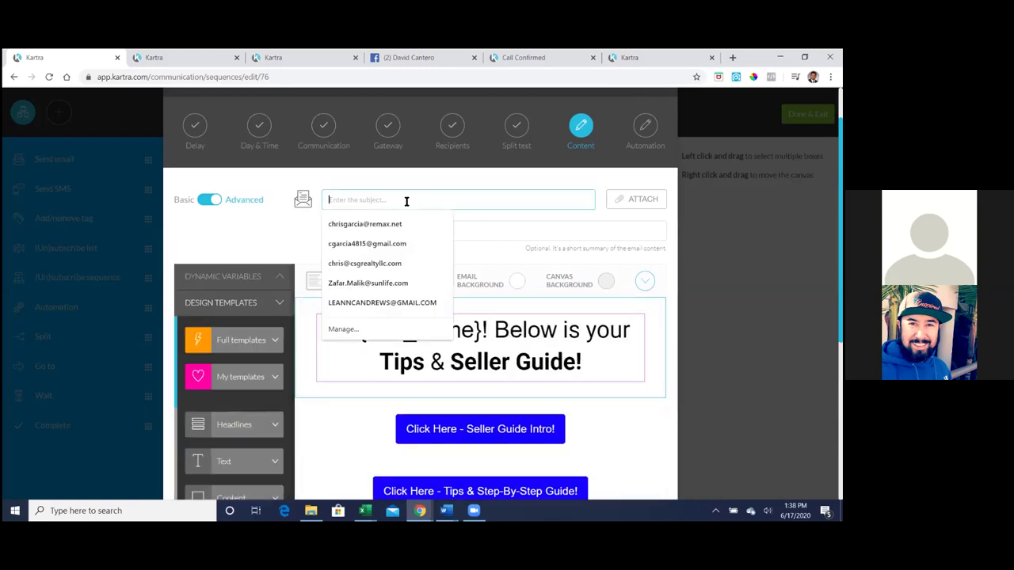
{"action": "type", "text": "Hi"}
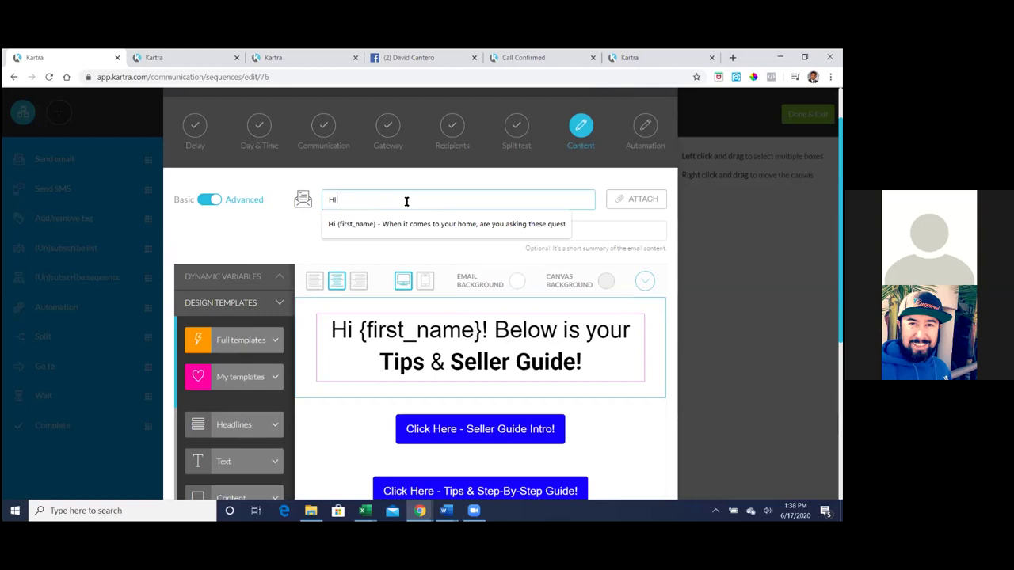
{"action": "left_click", "coordinate": [238, 277]}
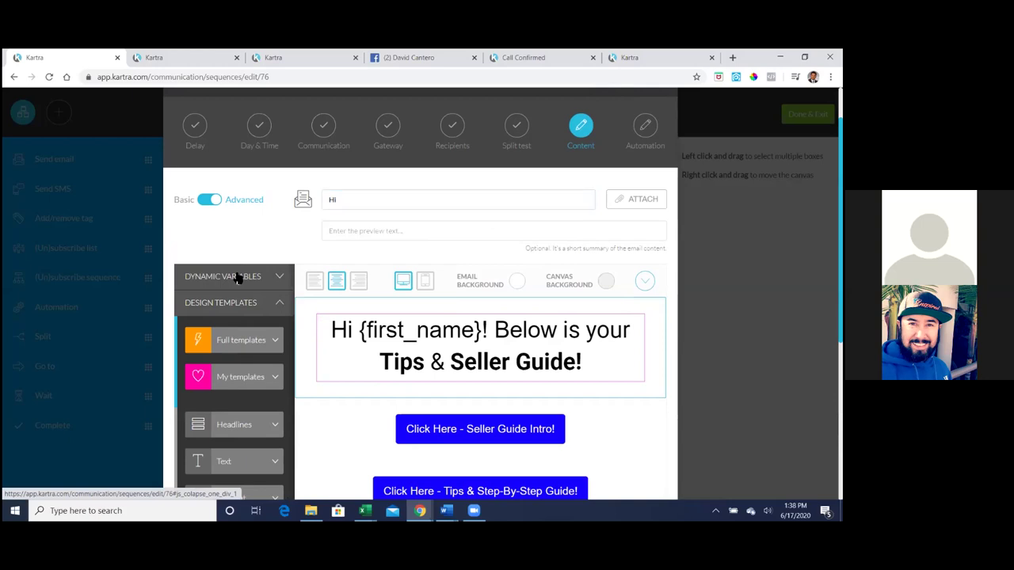
{"action": "left_click_drag", "start_coordinate": [238, 319], "coordinate": [186, 323]}
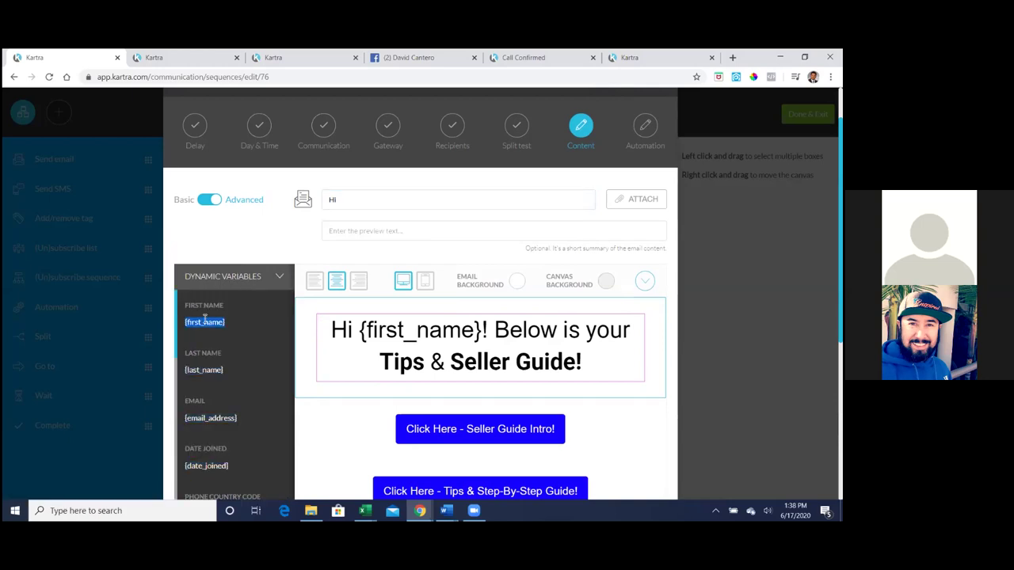
{"action": "right_click", "coordinate": [204, 322]}
{"action": "left_click", "coordinate": [237, 330]}
{"action": "left_click", "coordinate": [407, 192]}
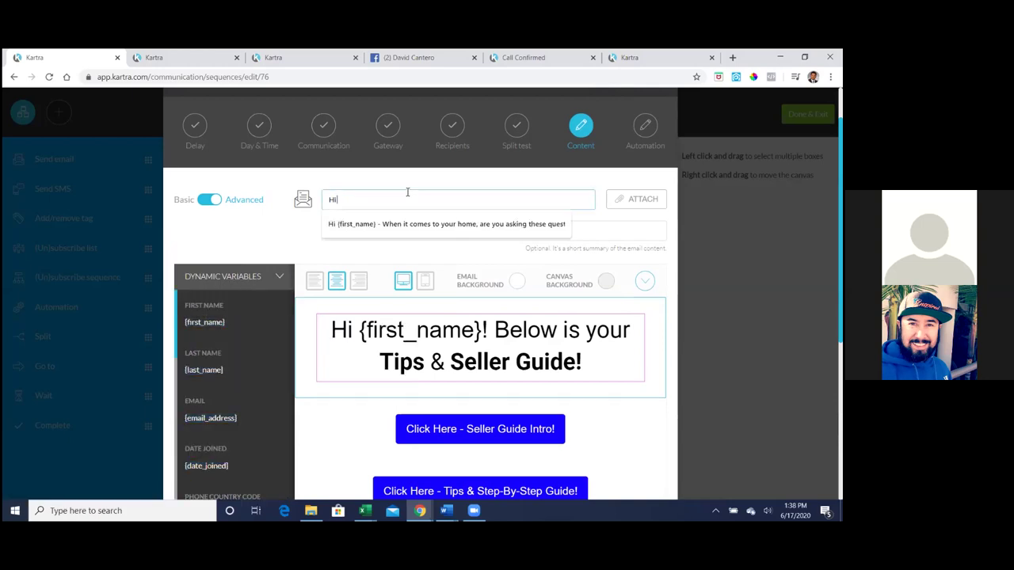
{"action": "key", "text": "ctrl+v"}
{"action": "type", "text": "- Seller Guid e"}
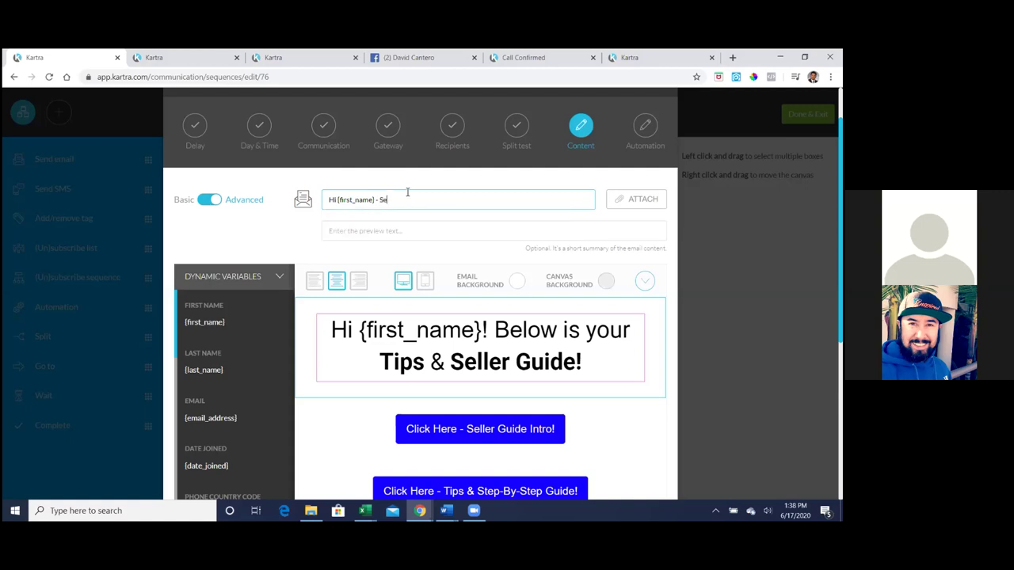
{"action": "key", "text": "BackSpace"}
{"action": "key", "text": "BackSpace"}
{"action": "type", "text": "er Guide Tips!"}
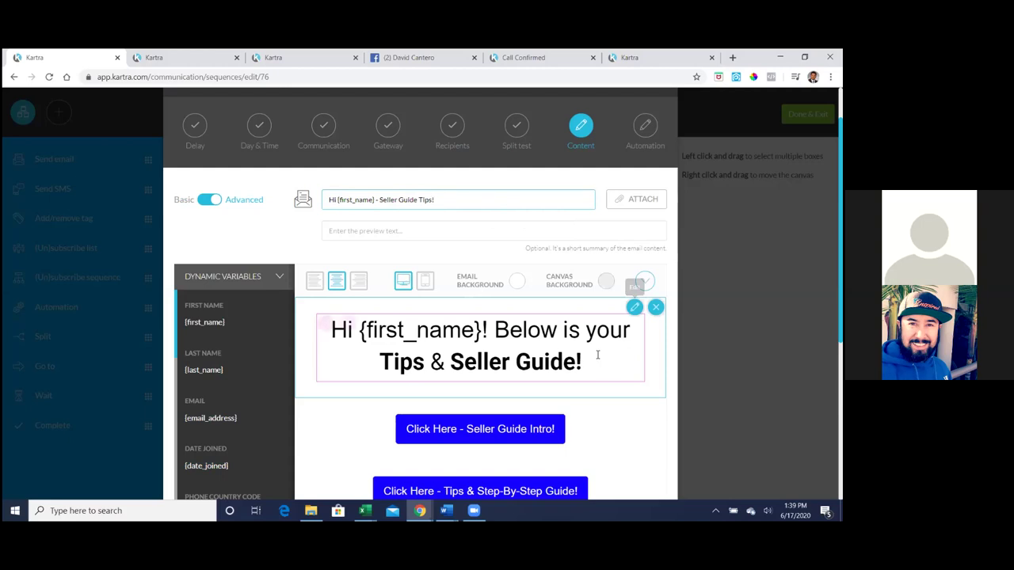
{"action": "scroll", "coordinate": [277, 243], "scroll_direction": "down", "scroll_amount": 4}
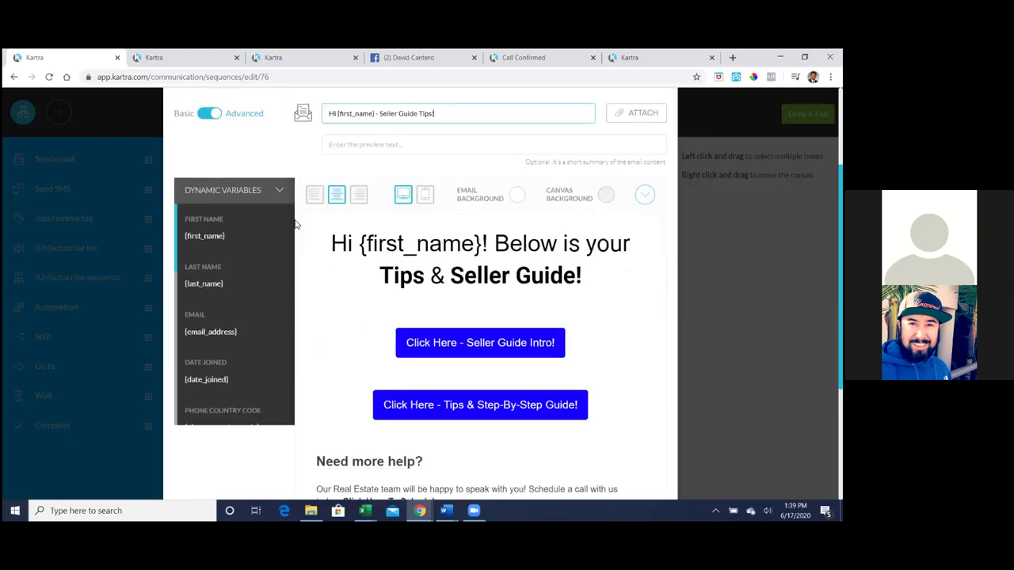
- Review the email content and advance to the step's automation settings
{"action": "double_click", "coordinate": [331, 255]}
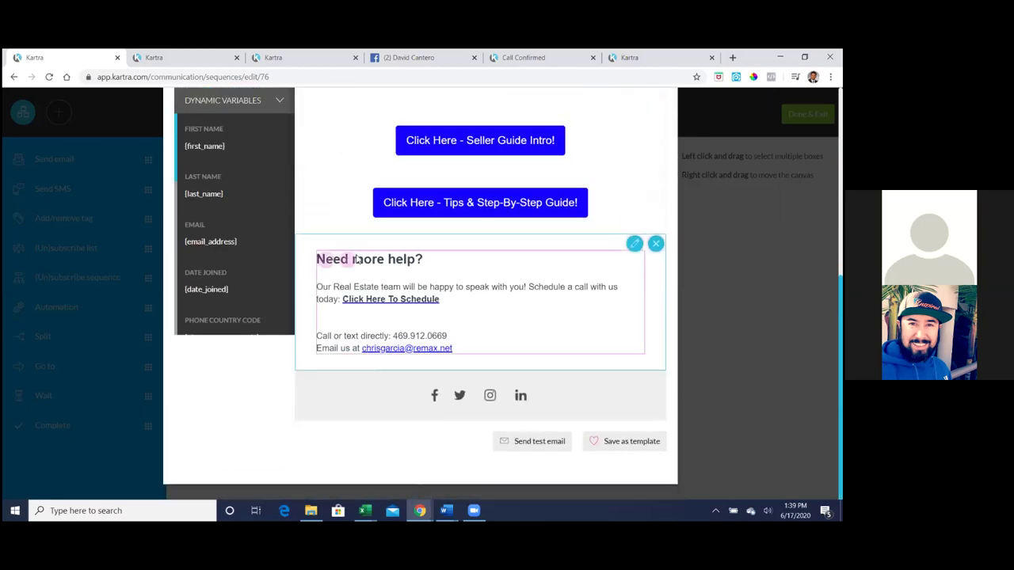
{"action": "scroll", "coordinate": [356, 260], "scroll_direction": "up", "scroll_amount": 4}
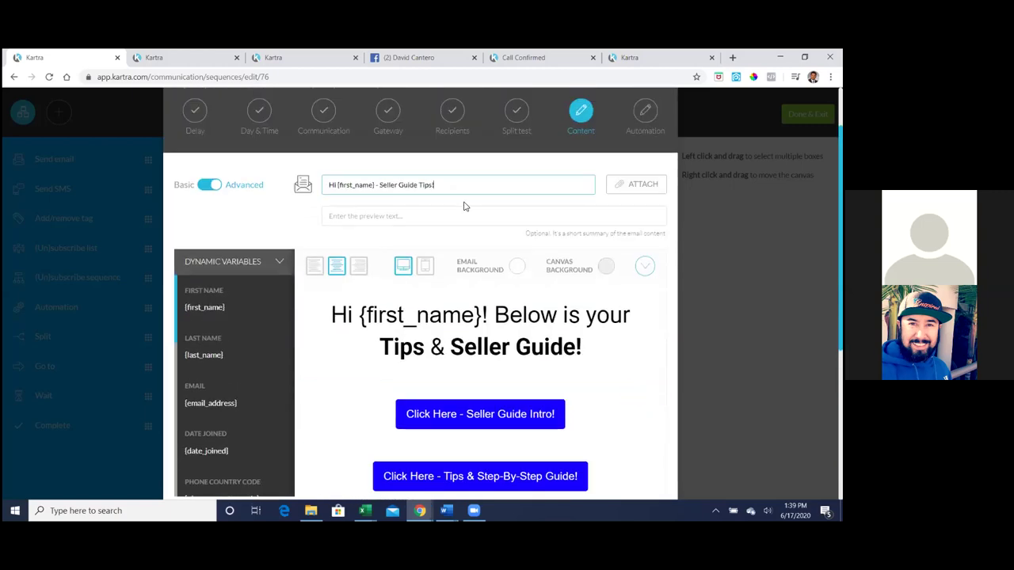
{"action": "scroll", "coordinate": [477, 255], "scroll_direction": "up", "scroll_amount": 1}
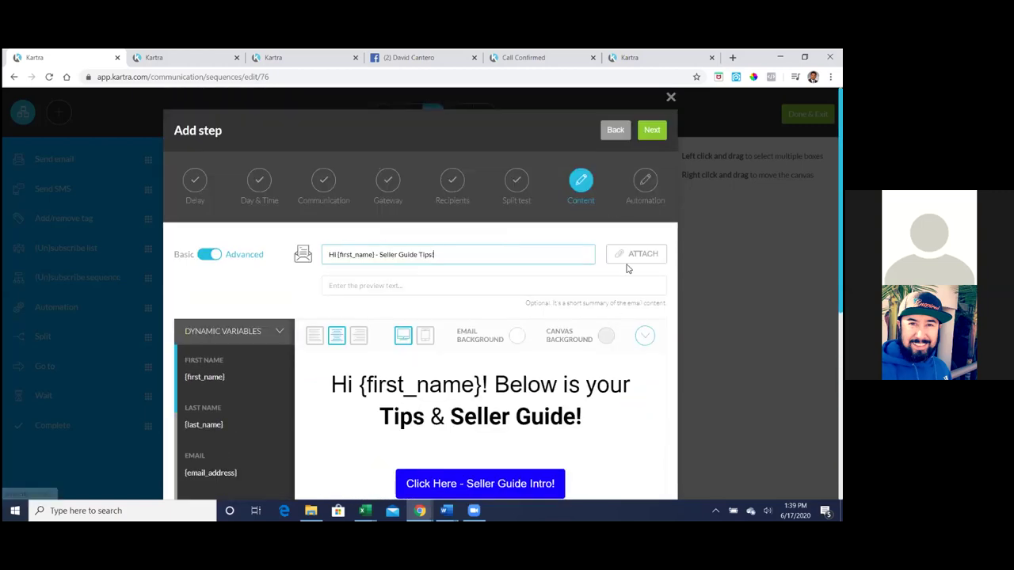
{"action": "left_click", "coordinate": [651, 130]}
{"action": "left_click", "coordinate": [651, 130]}
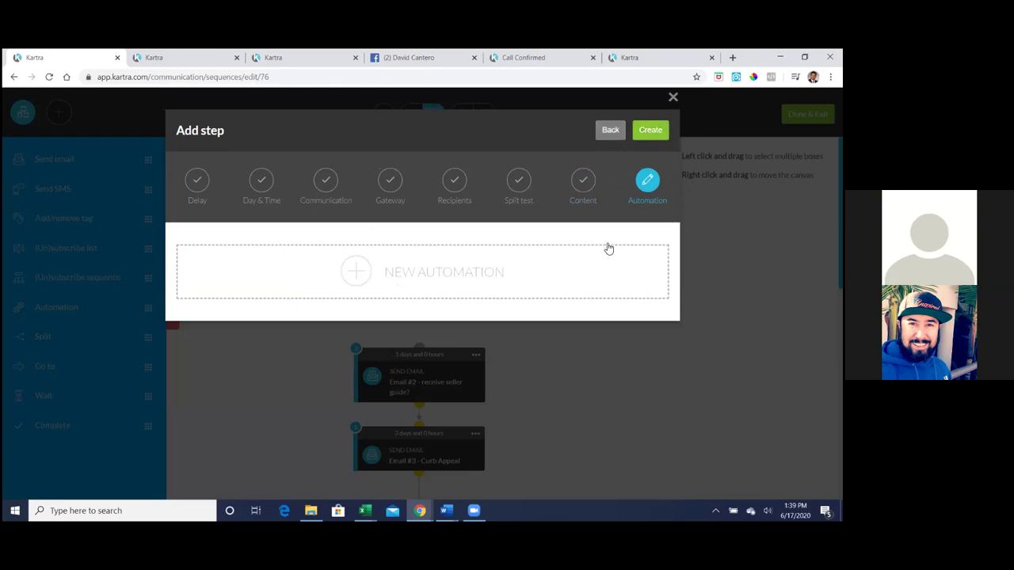
- Return to the email content and bring up the Send test email prompt
{"action": "left_click", "coordinate": [610, 130]}
{"action": "scroll", "coordinate": [620, 328], "scroll_direction": "down", "scroll_amount": 5}
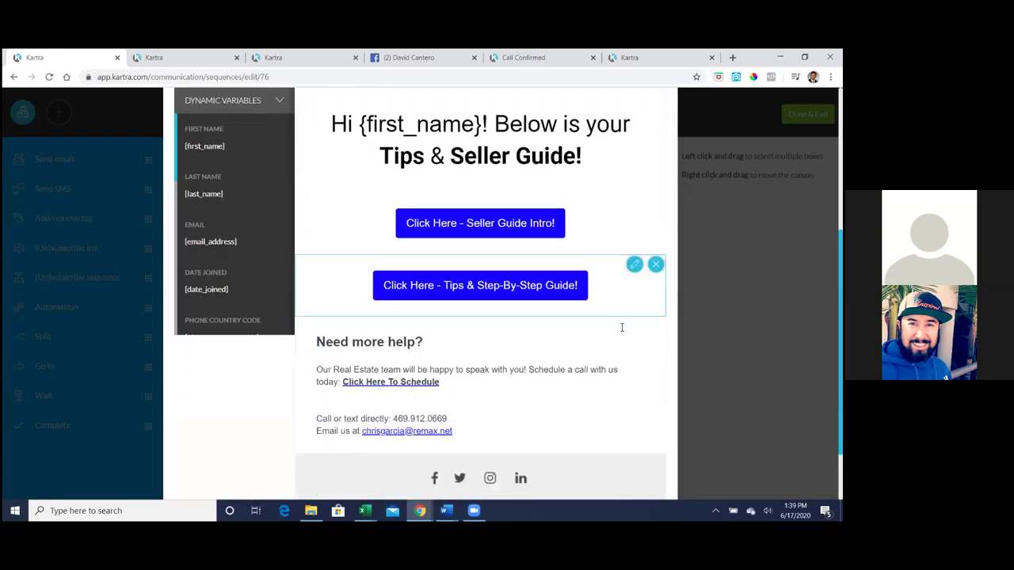
{"action": "scroll", "coordinate": [621, 327], "scroll_direction": "down", "scroll_amount": 2}
{"action": "left_click", "coordinate": [523, 444]}
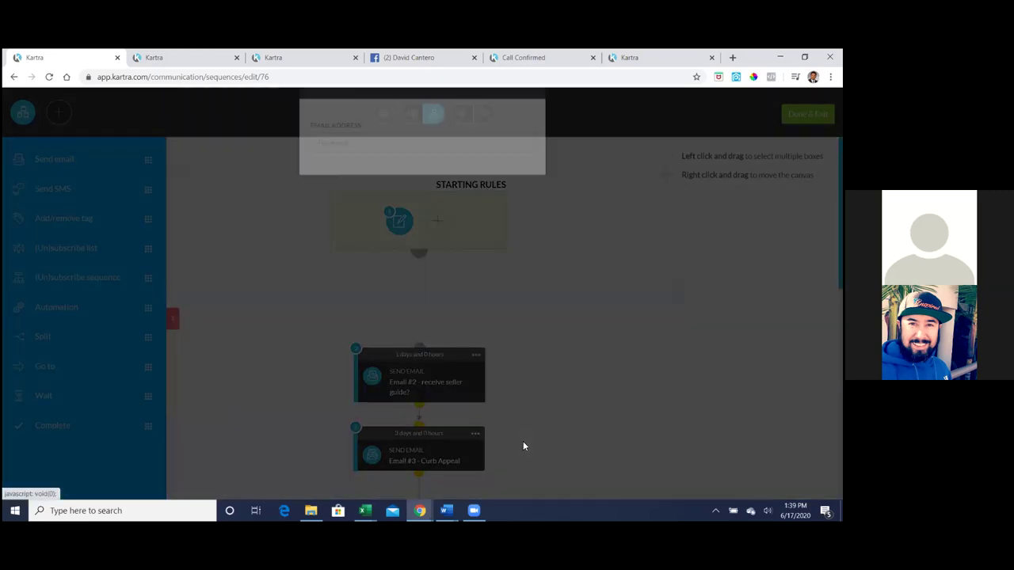
- Send a test of the Seller Guide email to the user's e-mail address and continue to Automation
{"action": "left_click", "coordinate": [396, 190]}
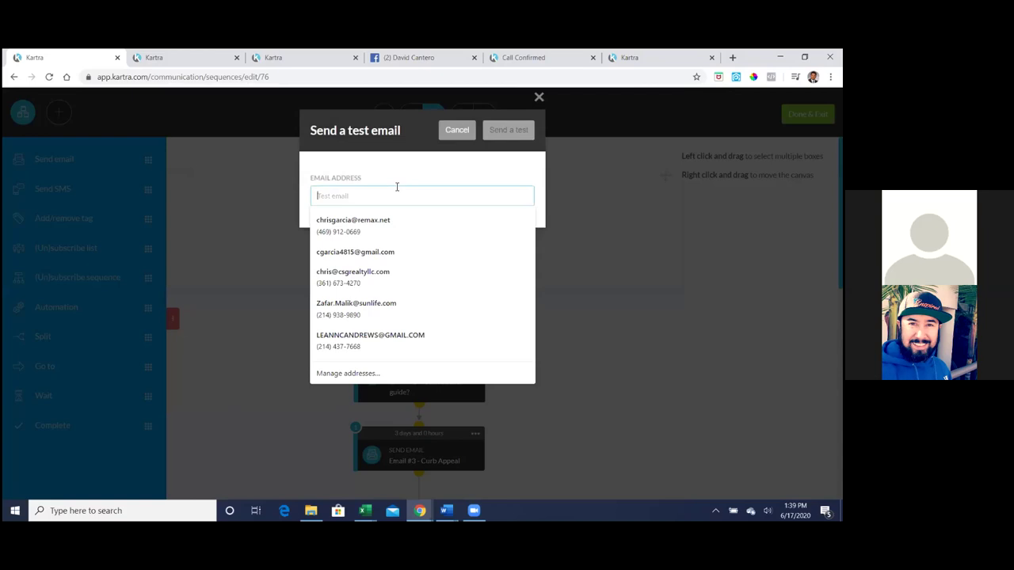
{"action": "left_click", "coordinate": [504, 132]}
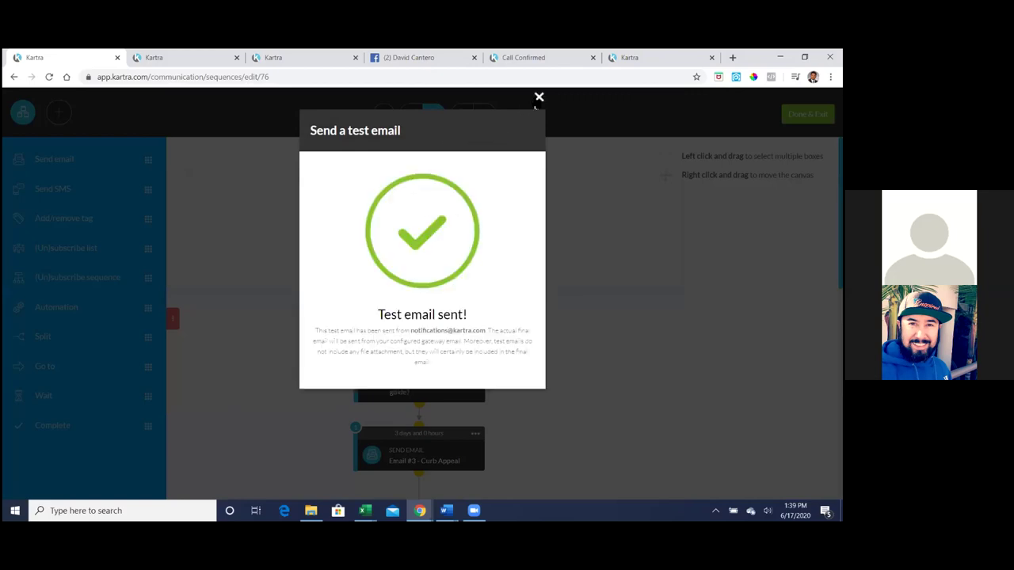
{"action": "left_click", "coordinate": [538, 99]}
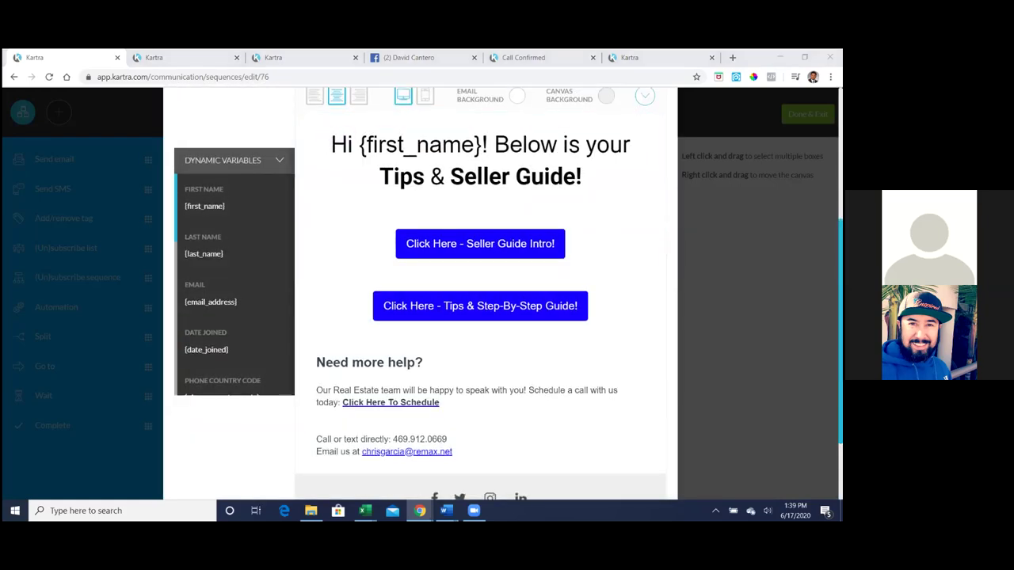
{"action": "scroll", "coordinate": [600, 181], "scroll_direction": "up", "scroll_amount": 3}
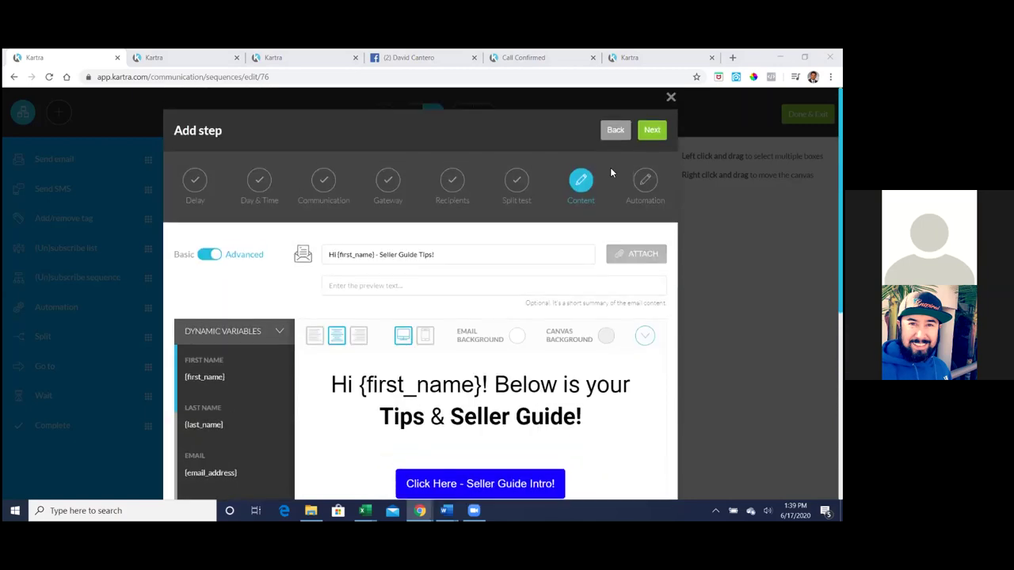
{"action": "left_click", "coordinate": [653, 131]}
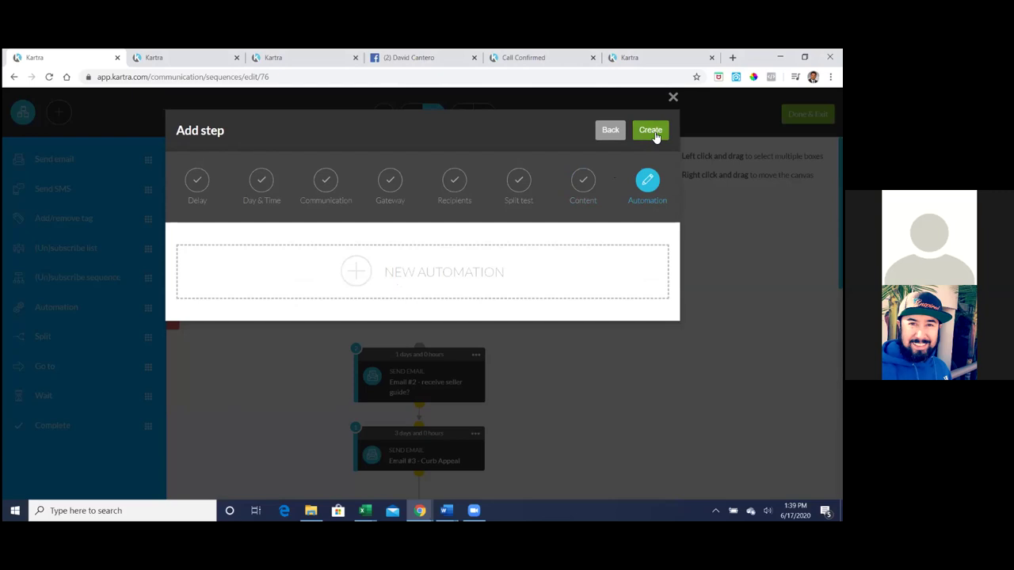
- Create the Email #1 Welcome step and activate it
{"action": "left_click", "coordinate": [652, 132]}
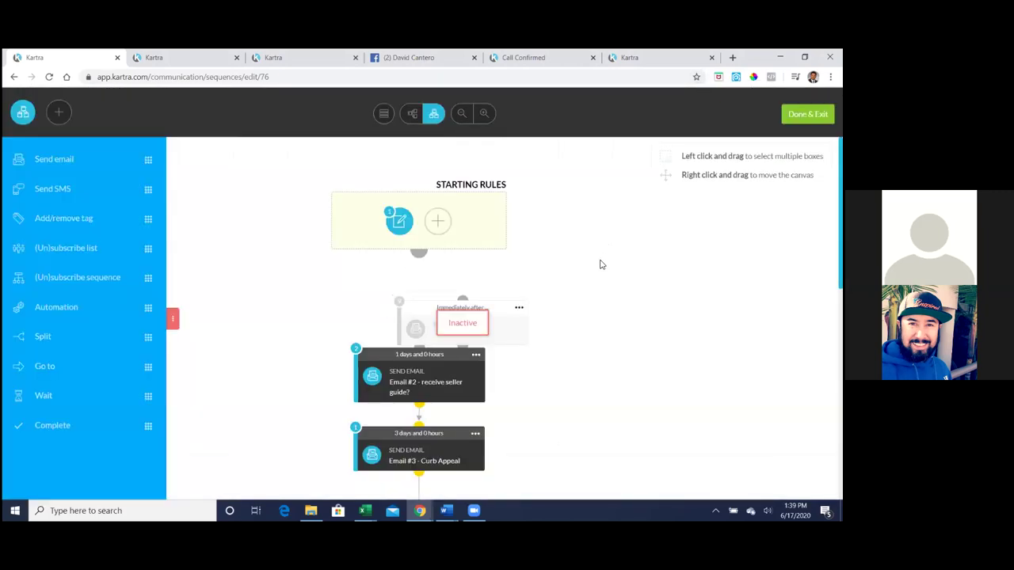
{"action": "left_click", "coordinate": [519, 308]}
{"action": "left_click", "coordinate": [570, 279]}
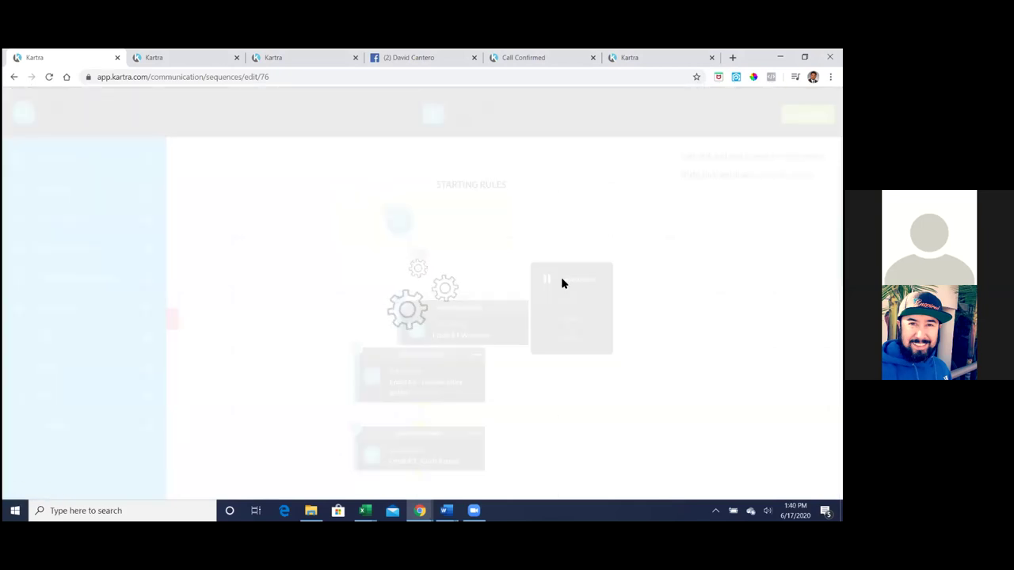
- Place Email #1 Welcome ahead of Email #2 and arrange the sequence into one column
{"action": "left_click_drag", "start_coordinate": [470, 302], "coordinate": [420, 266]}
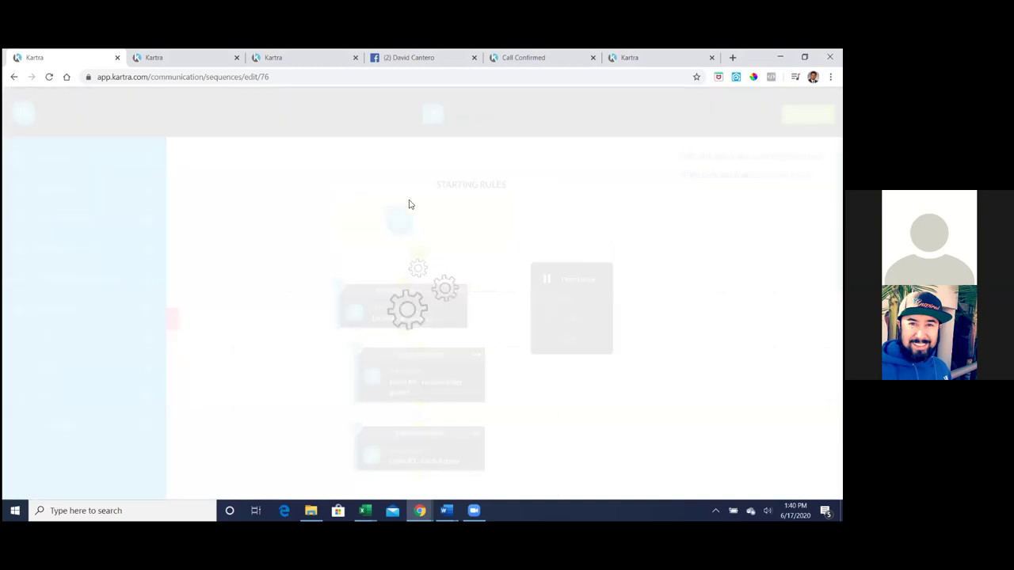
{"action": "left_click", "coordinate": [382, 114]}
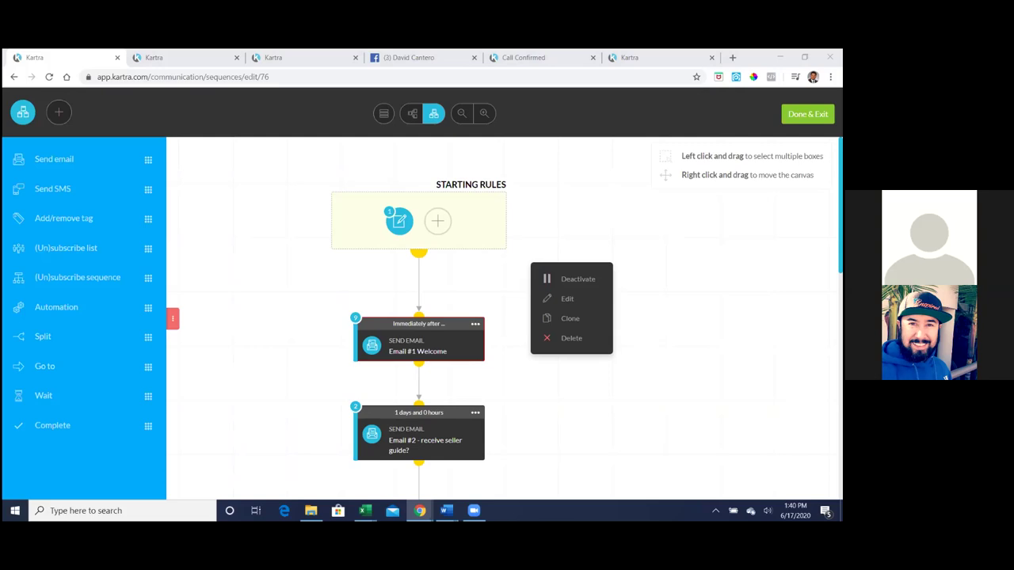
{"action": "scroll", "coordinate": [594, 378], "scroll_direction": "down", "scroll_amount": 2}
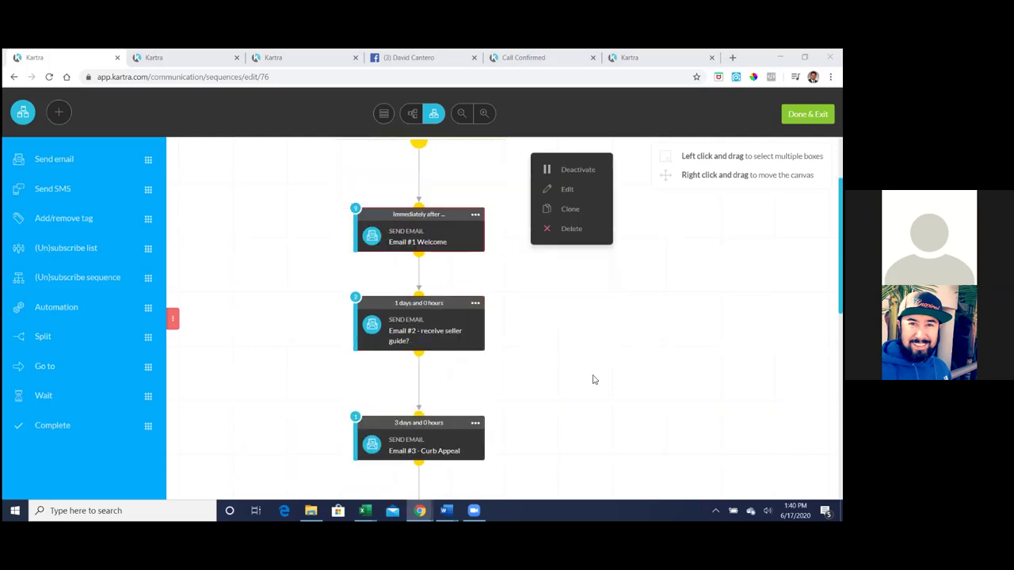
{"action": "left_click", "coordinate": [448, 456]}
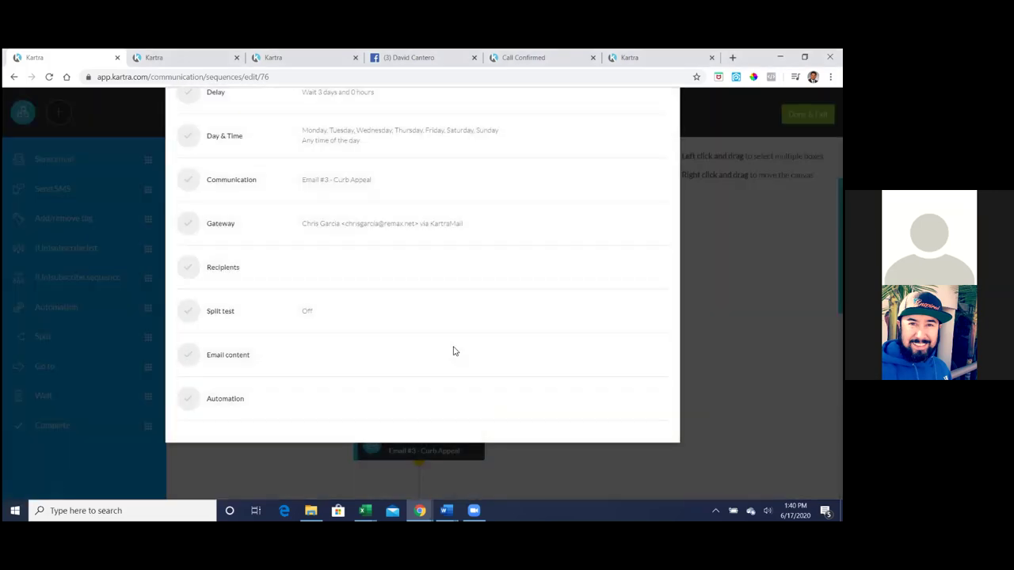
{"action": "left_click", "coordinate": [671, 96]}
{"action": "scroll", "coordinate": [561, 362], "scroll_direction": "down", "scroll_amount": 1}
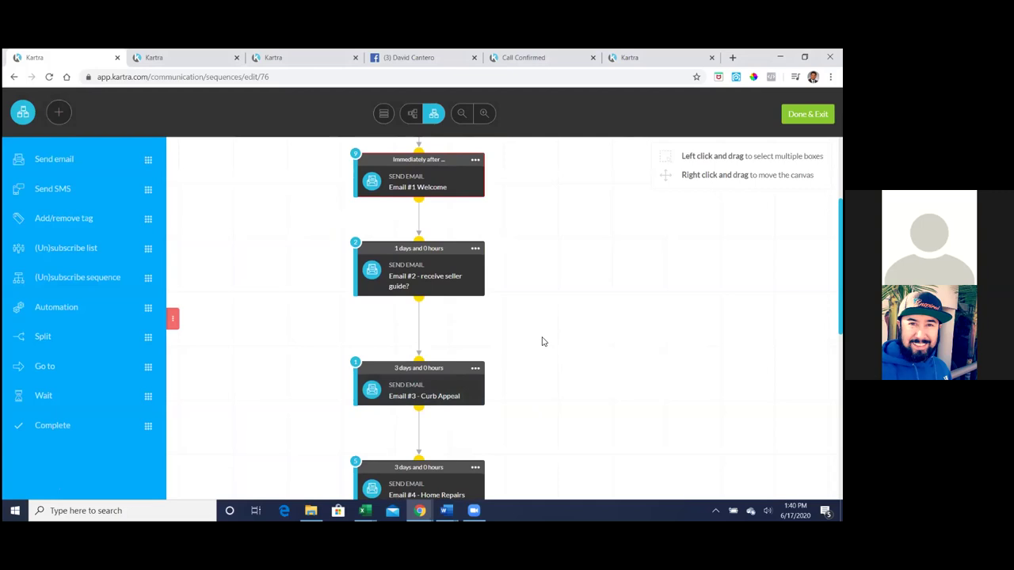
{"action": "scroll", "coordinate": [542, 342], "scroll_direction": "down", "scroll_amount": 2}
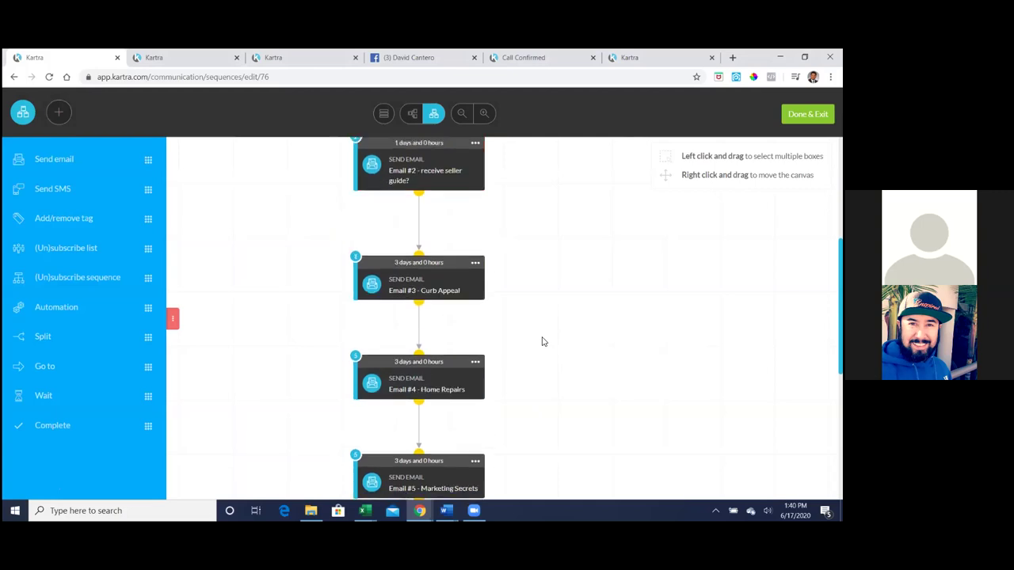
{"action": "scroll", "coordinate": [446, 428], "scroll_direction": "down", "scroll_amount": 1}
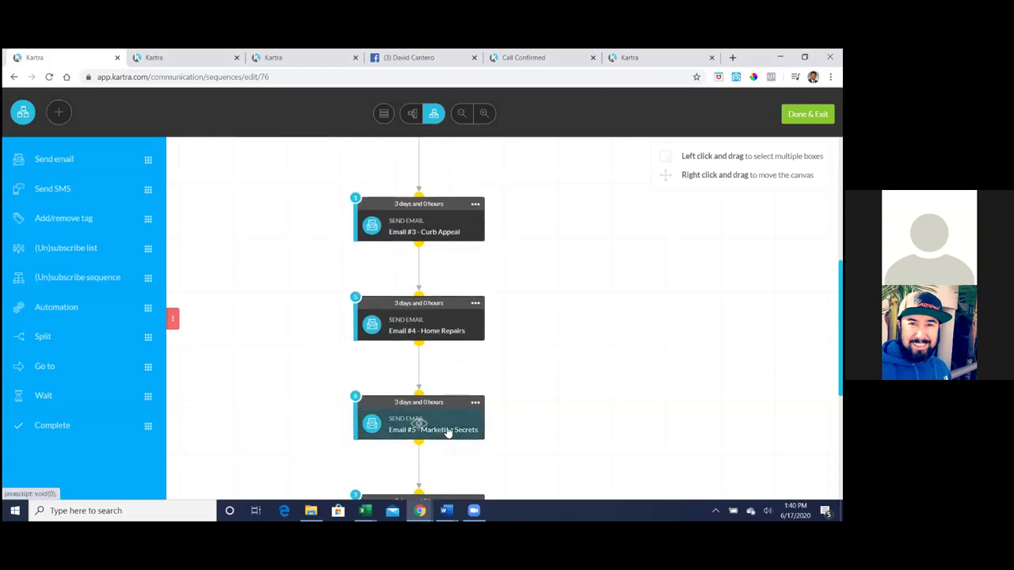
{"action": "scroll", "coordinate": [554, 391], "scroll_direction": "down", "scroll_amount": 2}
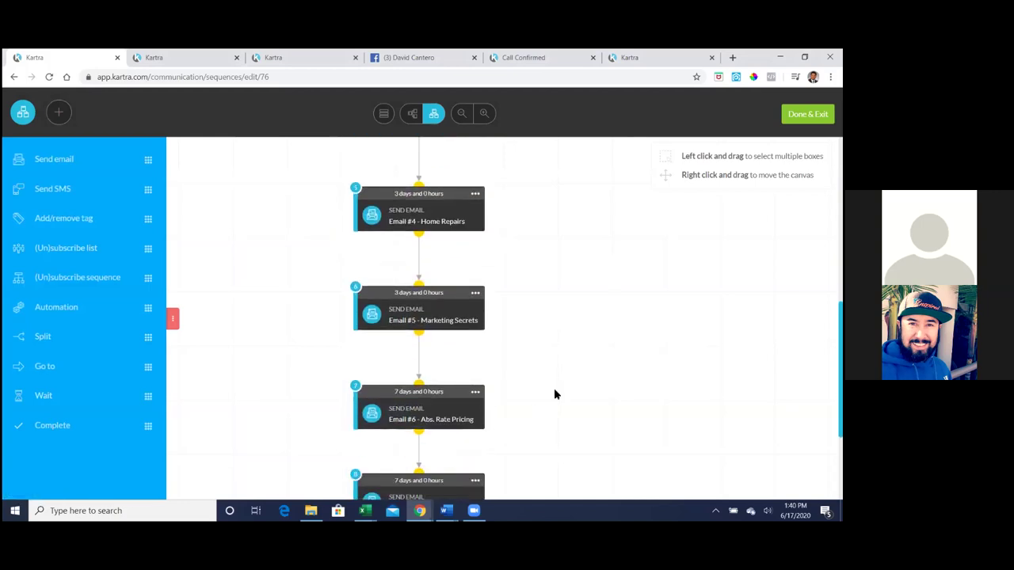
{"action": "scroll", "coordinate": [555, 394], "scroll_direction": "up", "scroll_amount": 4}
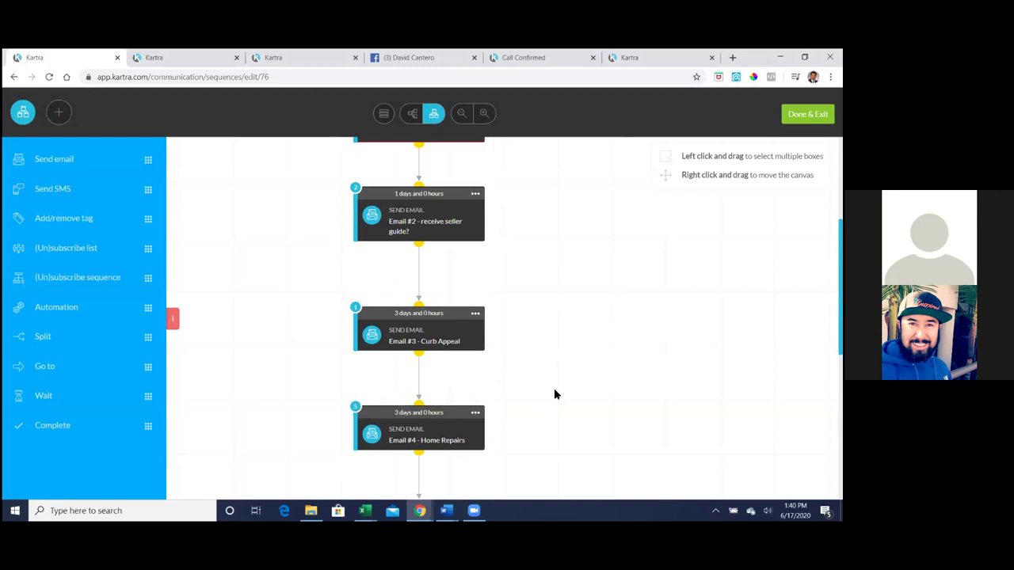
{"action": "scroll", "coordinate": [554, 394], "scroll_direction": "up", "scroll_amount": 1}
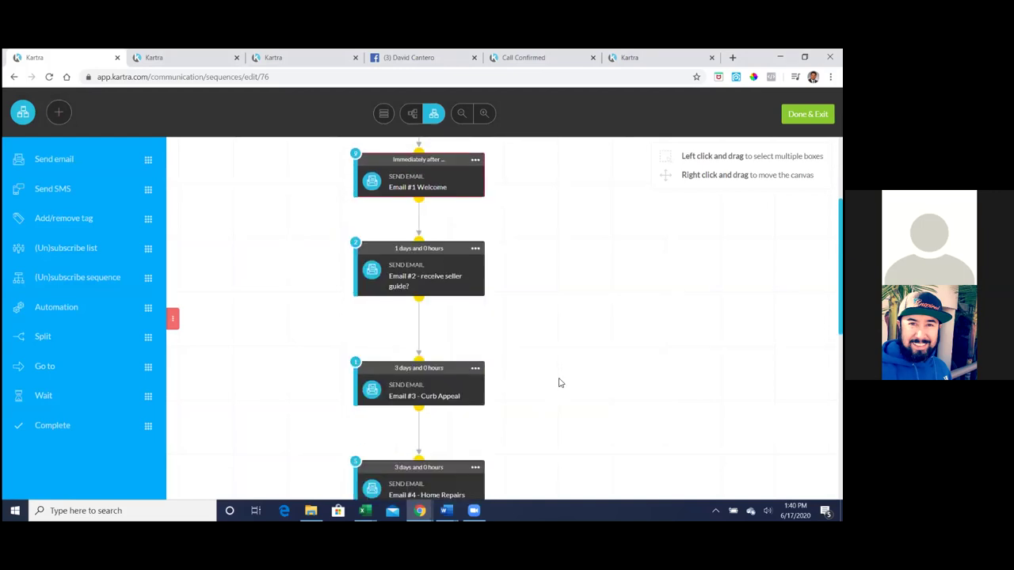
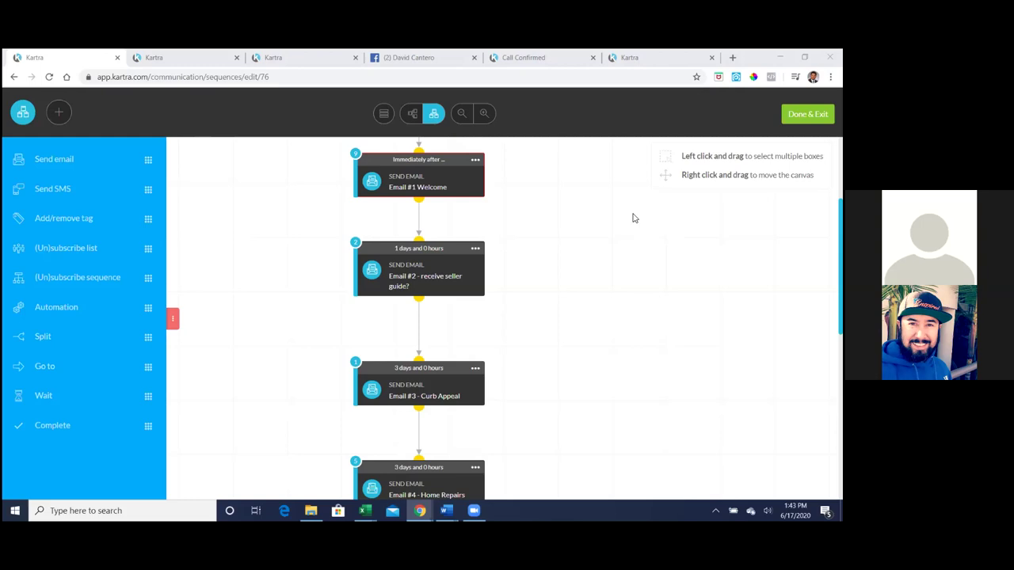
- Log into Kartra from its bookmark using the saved Chrome login
{"action": "scroll", "coordinate": [633, 218], "scroll_direction": "up", "scroll_amount": 3}
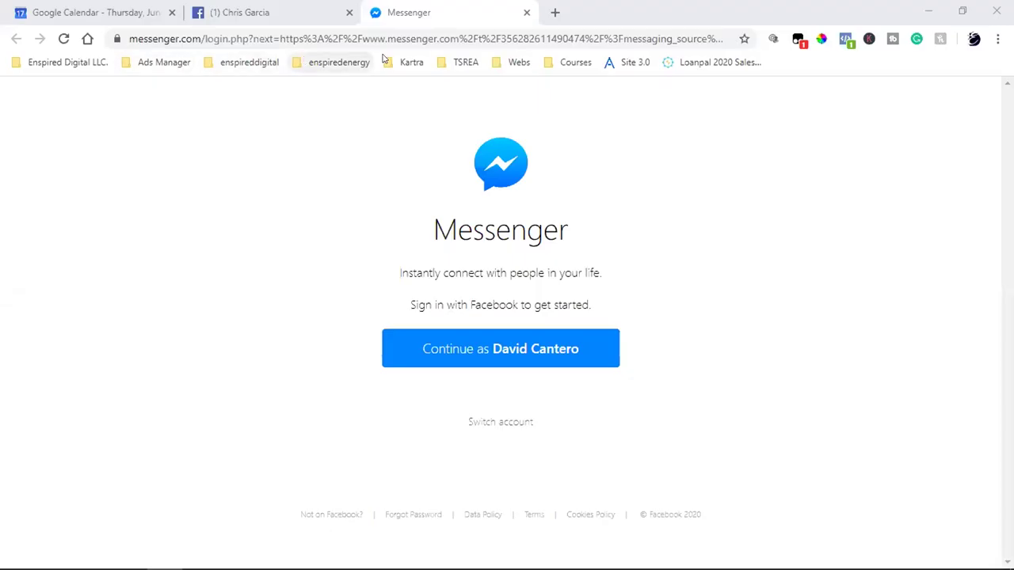
{"action": "left_click", "coordinate": [411, 61]}
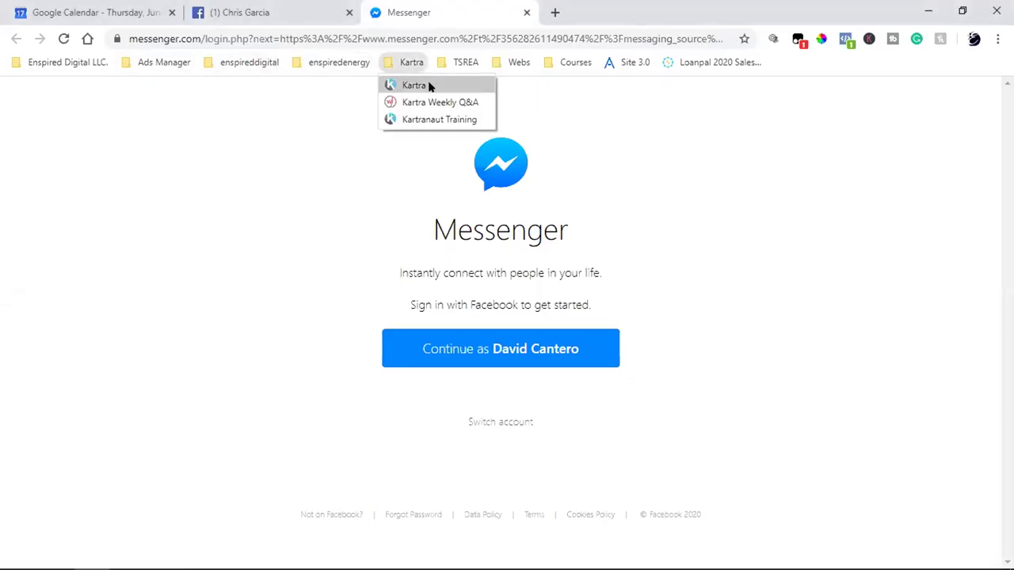
{"action": "left_click", "coordinate": [429, 86]}
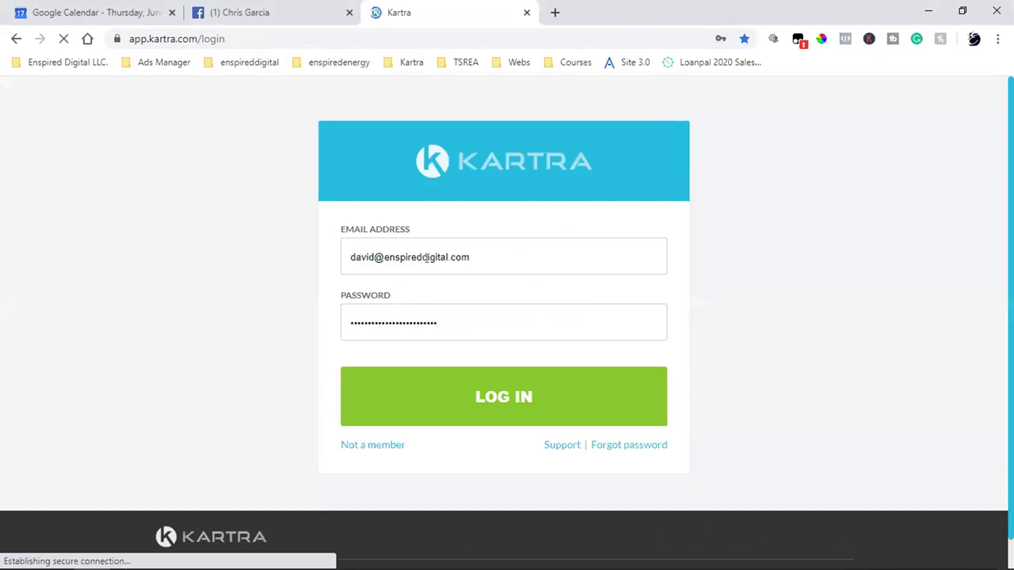
{"action": "left_click", "coordinate": [426, 257]}
{"action": "left_click", "coordinate": [389, 423]}
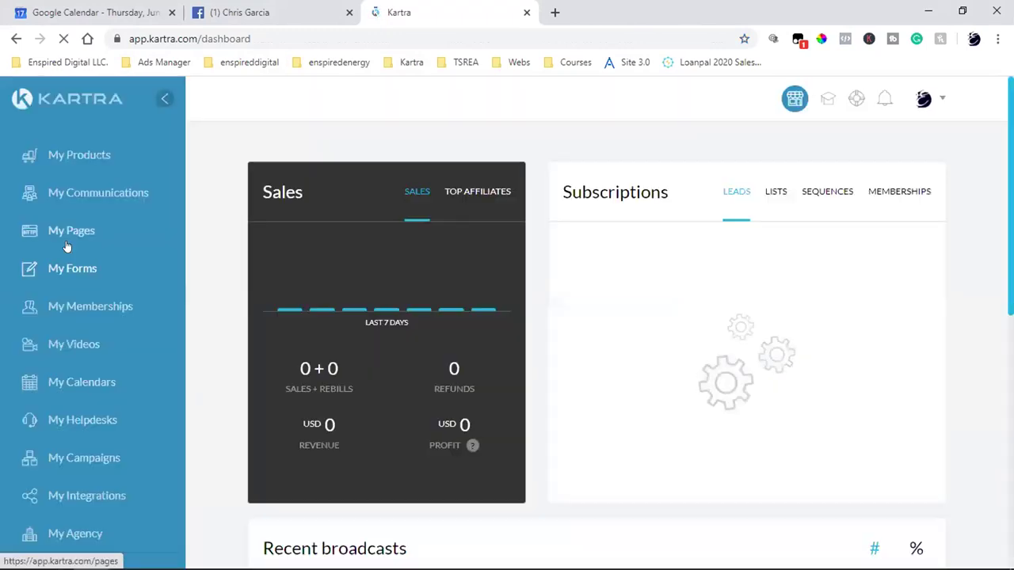
- Open My Pages, then open My Communications in a new browser tab
{"action": "left_click", "coordinate": [67, 247]}
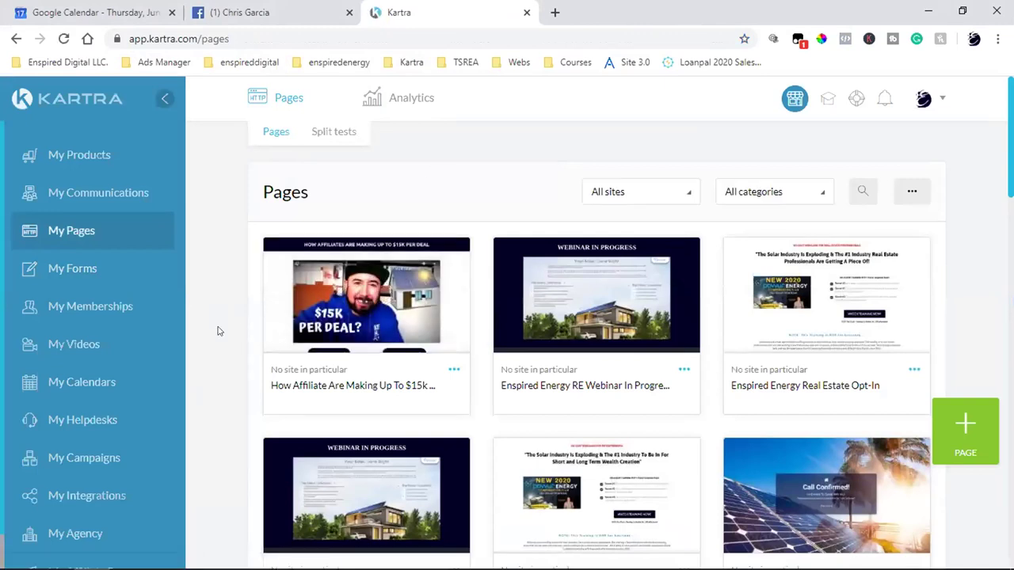
{"action": "mouse_move", "coordinate": [376, 306]}
{"action": "right_click", "coordinate": [93, 195]}
{"action": "left_click", "coordinate": [106, 201]}
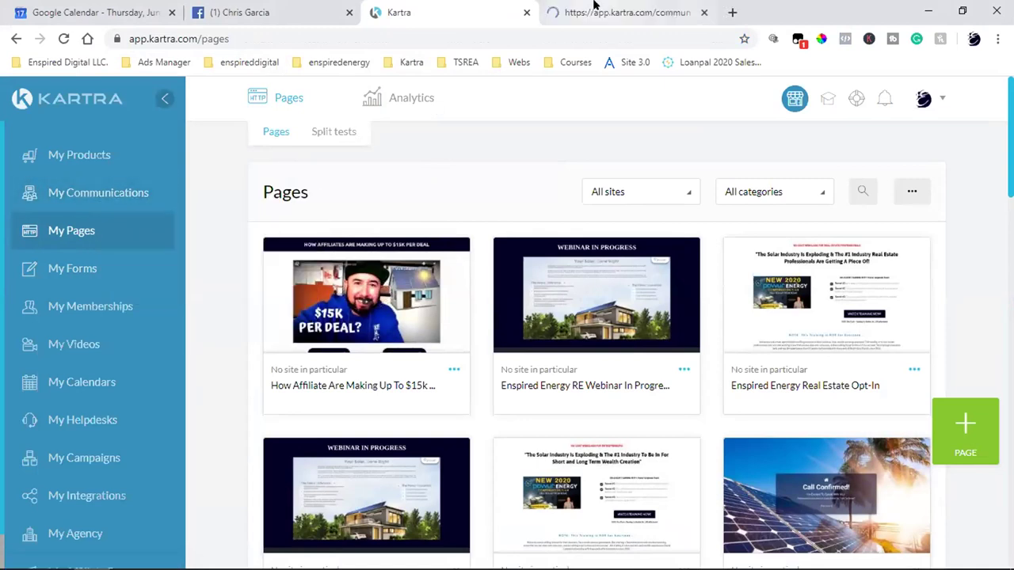
{"action": "left_click", "coordinate": [593, 7]}
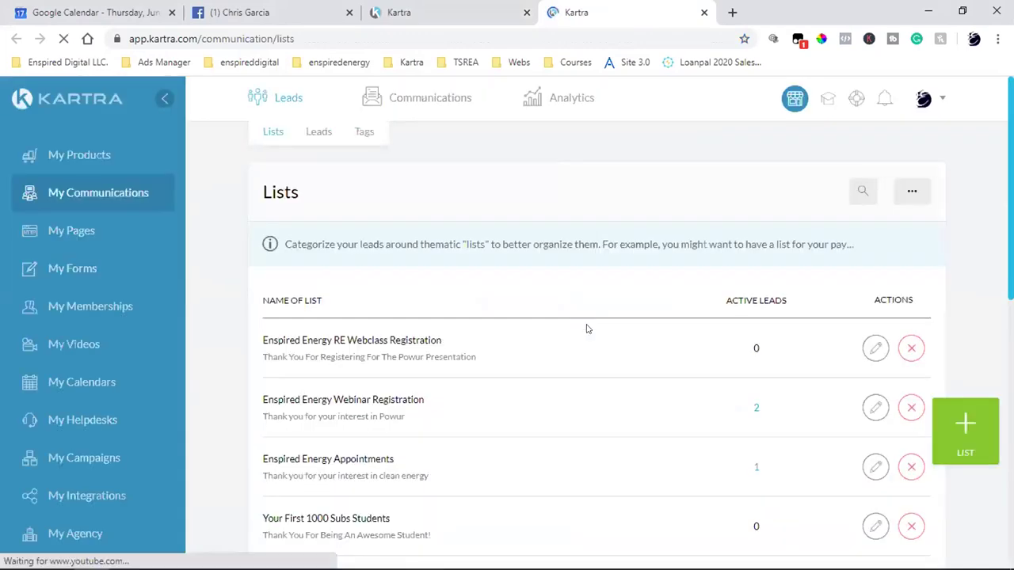
- Load the Pages list, close the duplicate warning tab, and open the $15k affiliate page's actions
{"action": "mouse_move", "coordinate": [422, 99]}
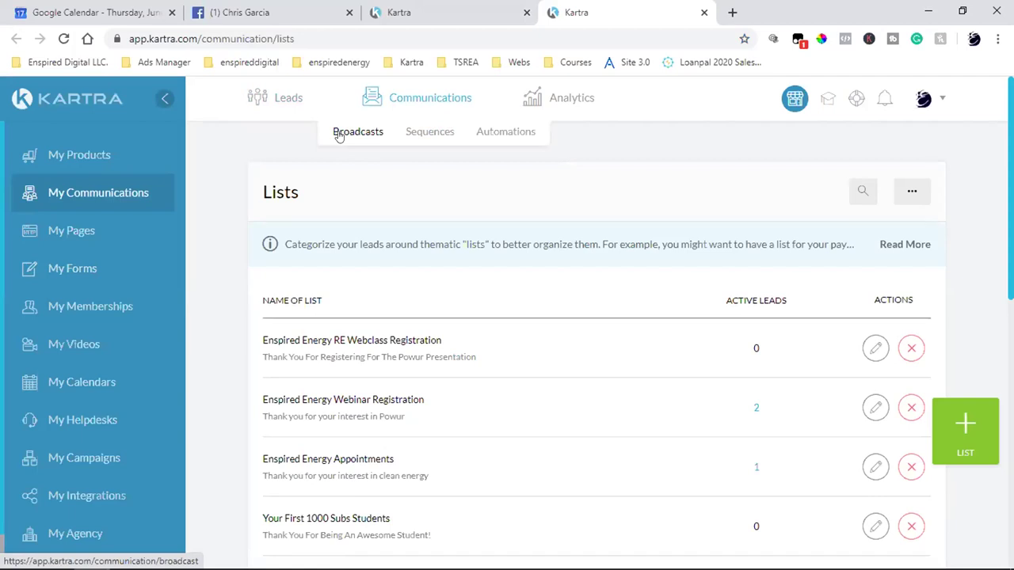
{"action": "left_click", "coordinate": [79, 234]}
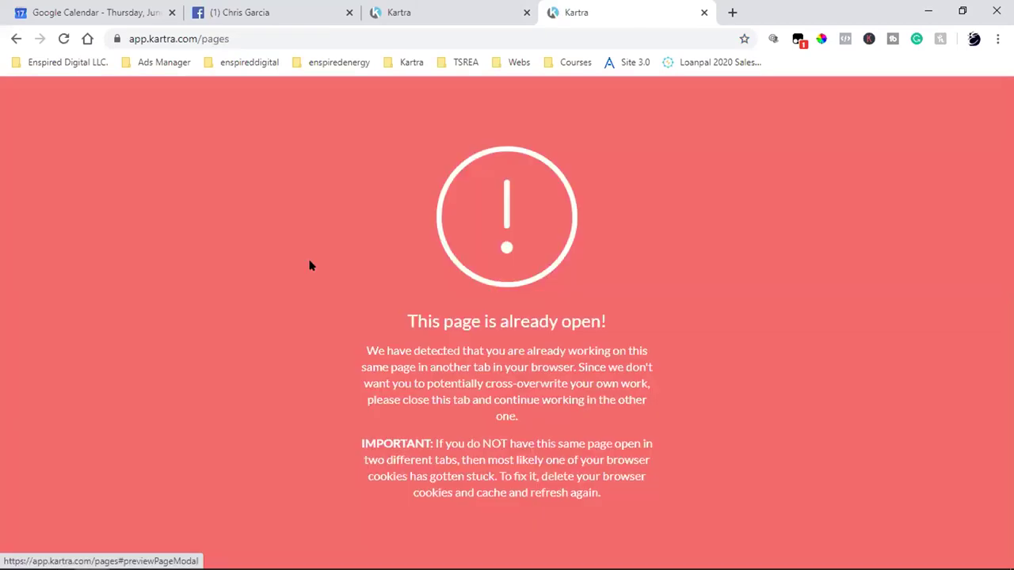
{"action": "left_click", "coordinate": [703, 12]}
{"action": "left_click", "coordinate": [452, 369]}
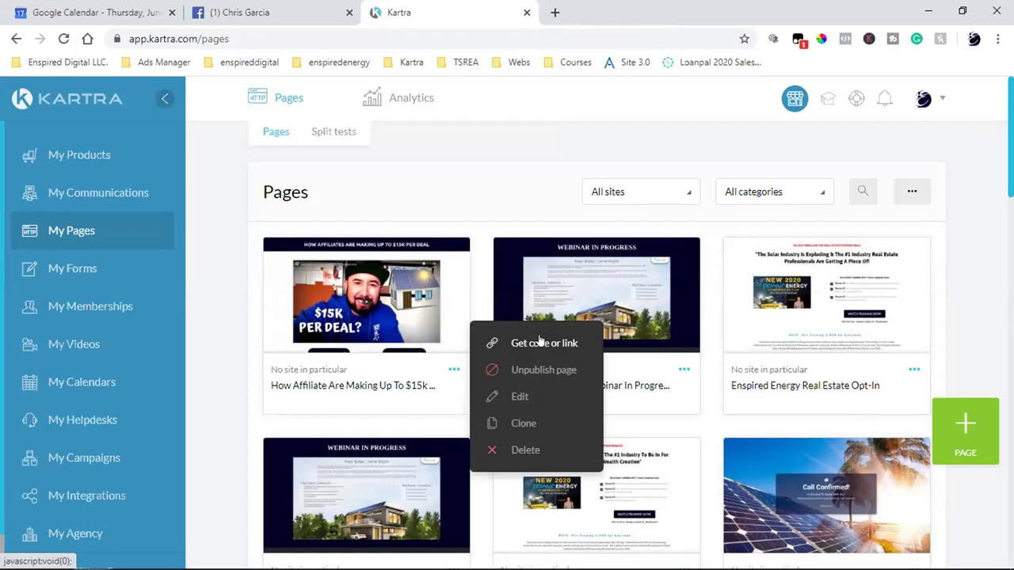
- Copy the $15k affiliate page's direct link from Get code or link
{"action": "left_click", "coordinate": [540, 343]}
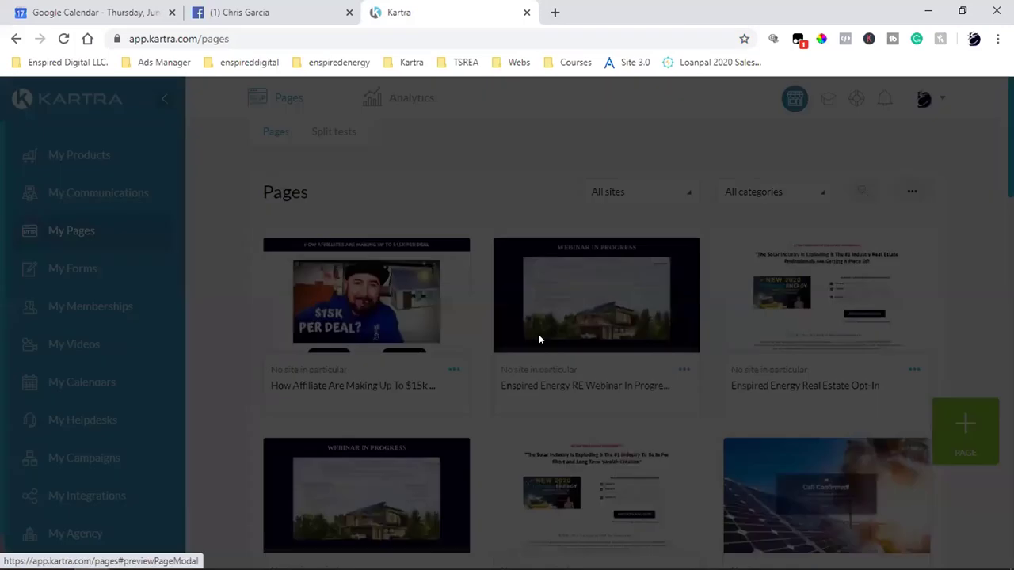
{"action": "left_click", "coordinate": [385, 342]}
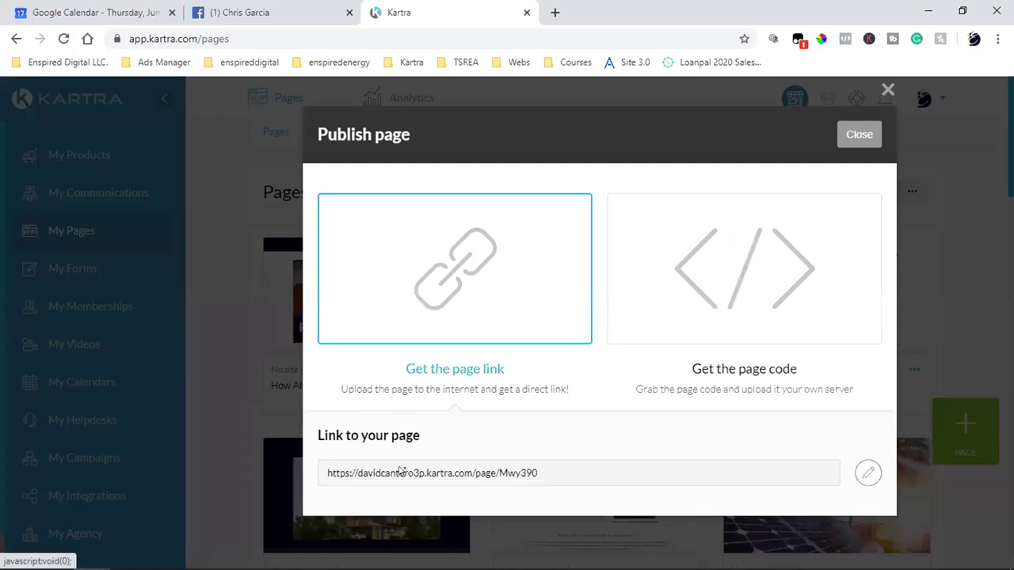
{"action": "triple_click", "coordinate": [408, 475]}
{"action": "right_click", "coordinate": [407, 477]}
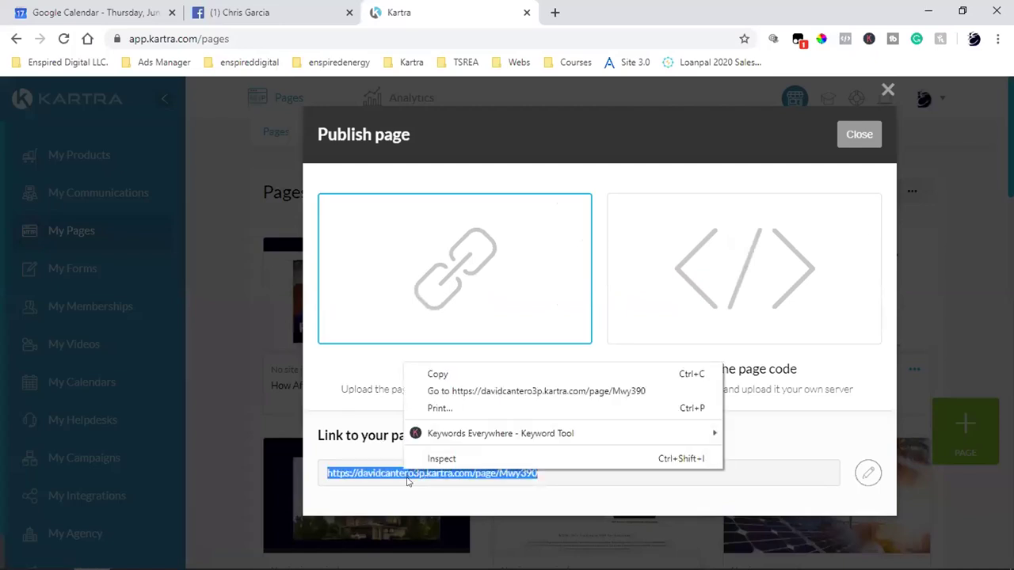
{"action": "left_click", "coordinate": [444, 376]}
- Load the copied page link in a new browser tab
{"action": "left_click", "coordinate": [552, 11]}
{"action": "key", "text": "ctrl+v"}
{"action": "key", "text": "Return"}
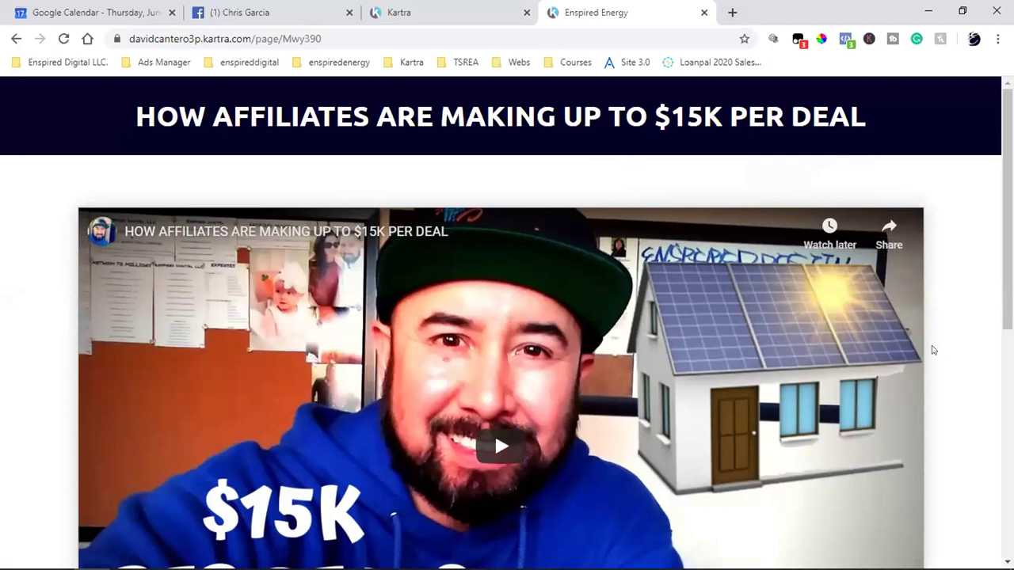
- Look over the live page, then return to Kartra and dismiss the Publish page dialog
{"action": "scroll", "coordinate": [931, 349], "scroll_direction": "down", "scroll_amount": 1}
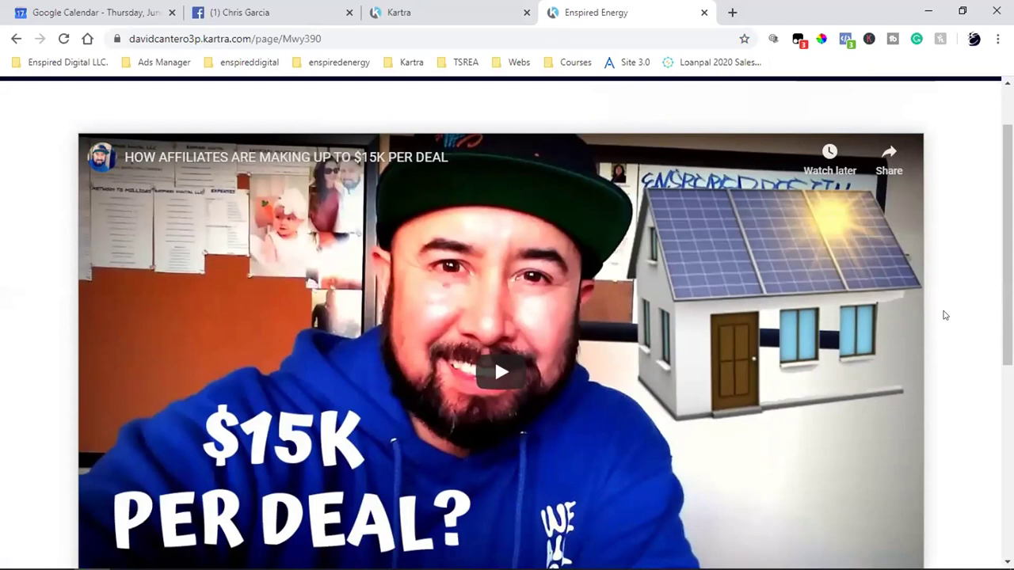
{"action": "scroll", "coordinate": [943, 315], "scroll_direction": "up", "scroll_amount": 1}
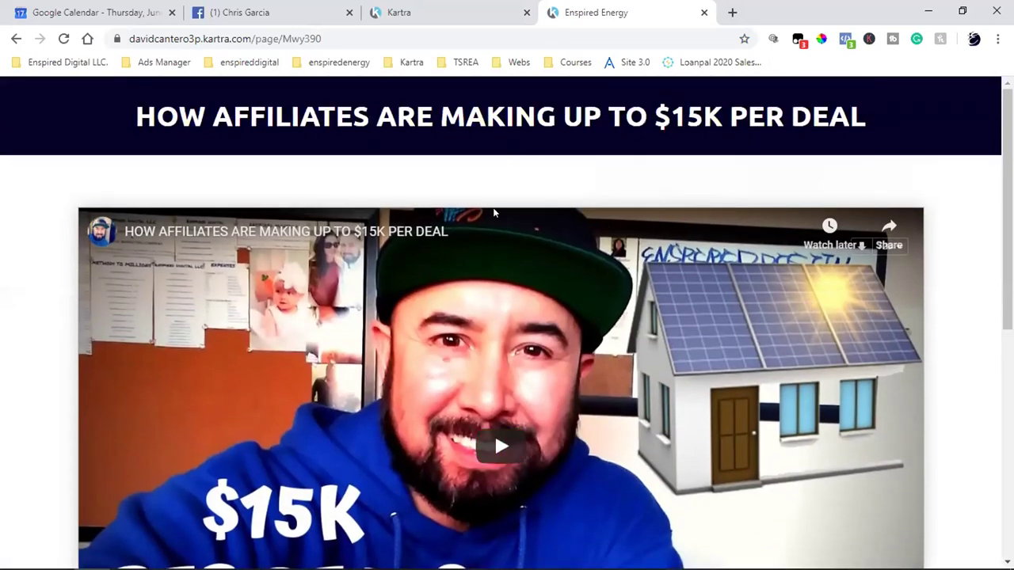
{"action": "left_click", "coordinate": [452, 11]}
{"action": "key", "text": "Escape"}
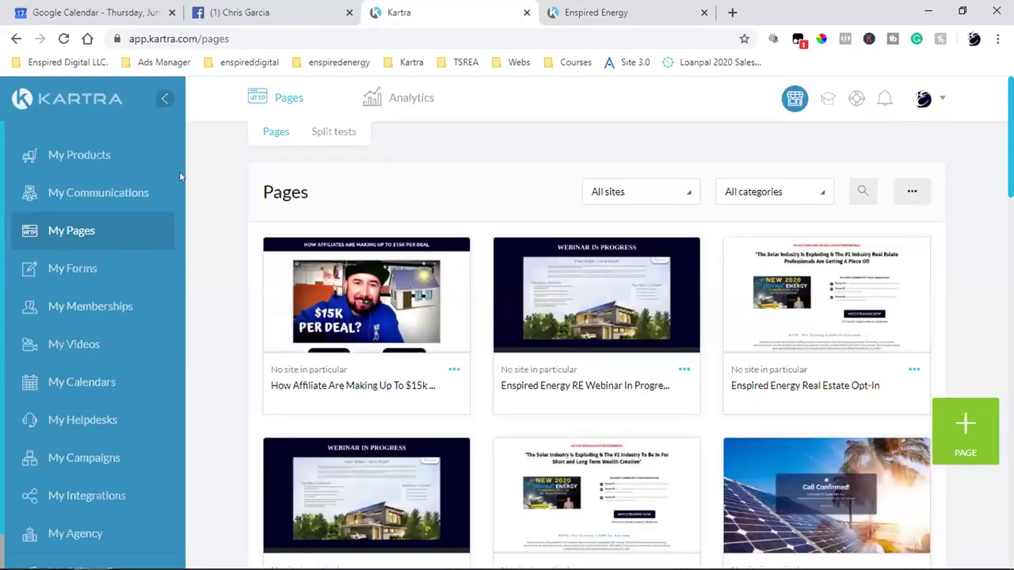
- Preview the 'How Affiliates Are Making $15k' broadcast email from the Communications analytics
{"action": "left_click", "coordinate": [74, 195]}
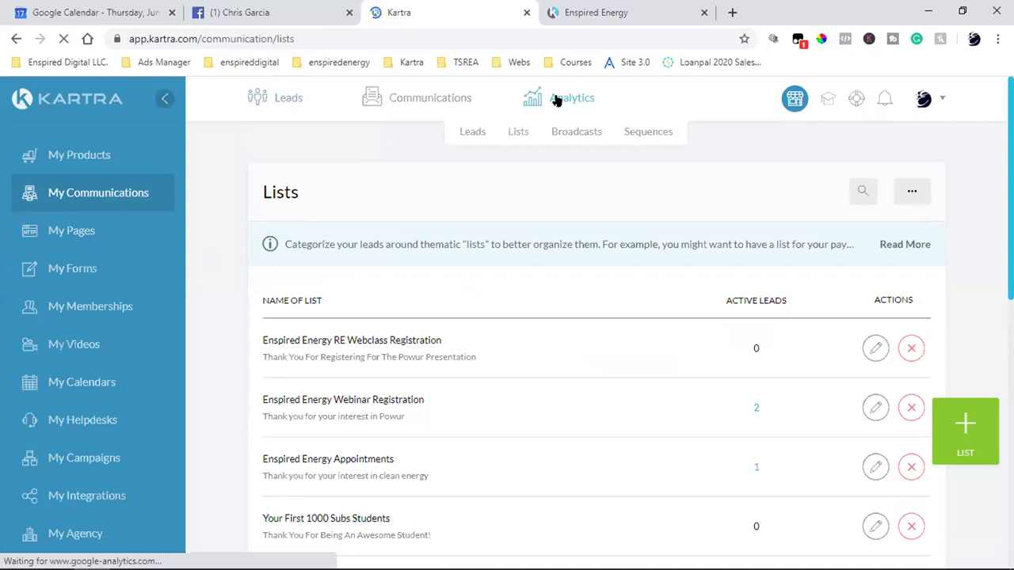
{"action": "left_click", "coordinate": [564, 130]}
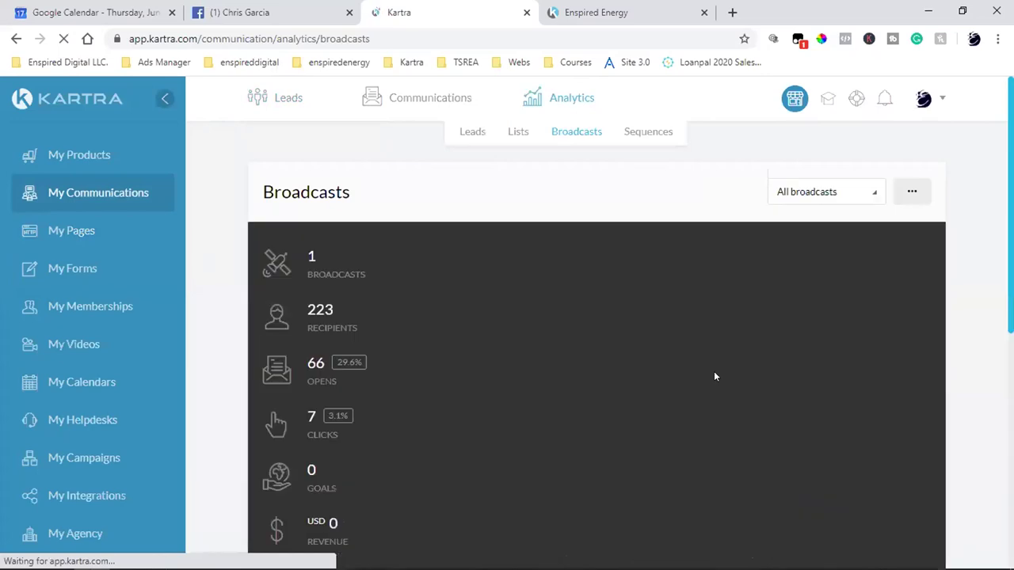
{"action": "scroll", "coordinate": [683, 396], "scroll_direction": "down", "scroll_amount": 5}
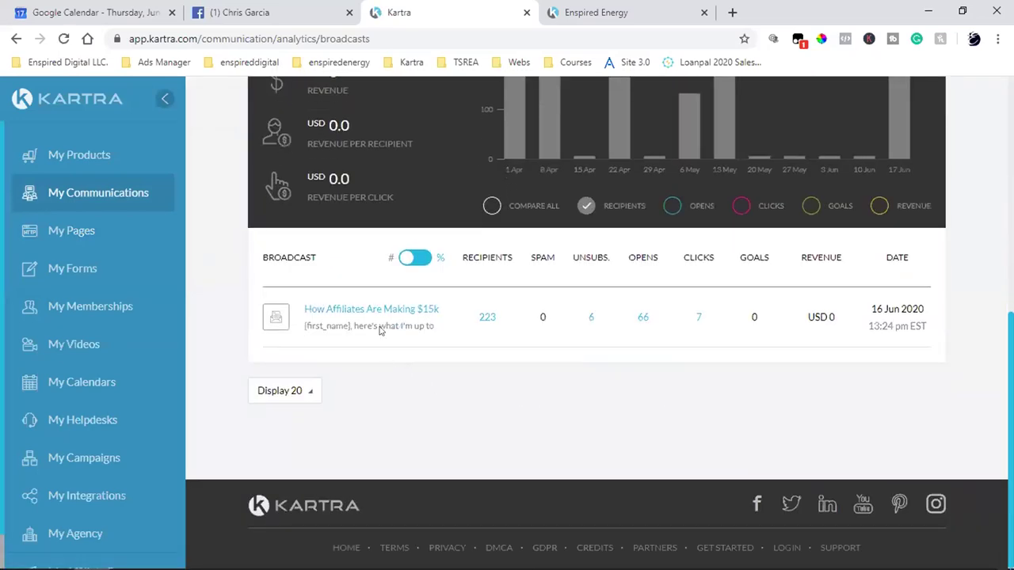
{"action": "left_click", "coordinate": [375, 308]}
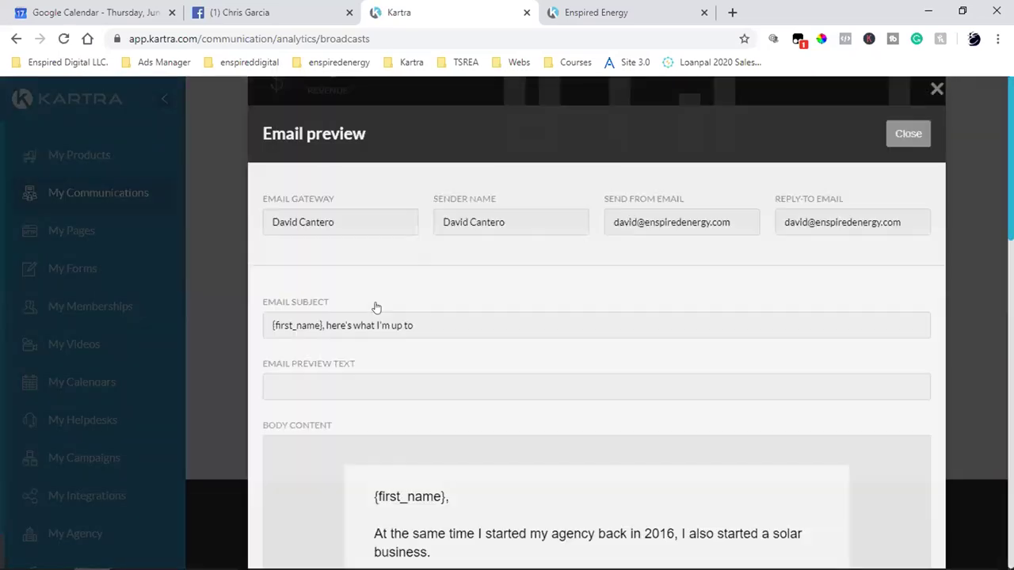
- Follow the email's 'Click here to watch' link to the video landing page
{"action": "scroll", "coordinate": [686, 324], "scroll_direction": "down", "scroll_amount": 2}
{"action": "scroll", "coordinate": [686, 324], "scroll_direction": "down", "scroll_amount": 2}
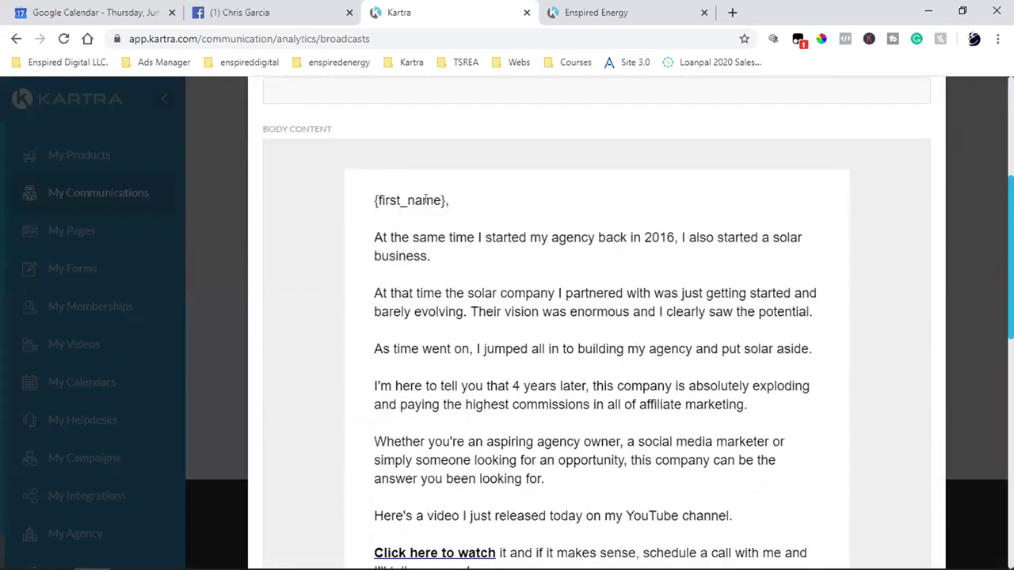
{"action": "scroll", "coordinate": [436, 226], "scroll_direction": "down", "scroll_amount": 2}
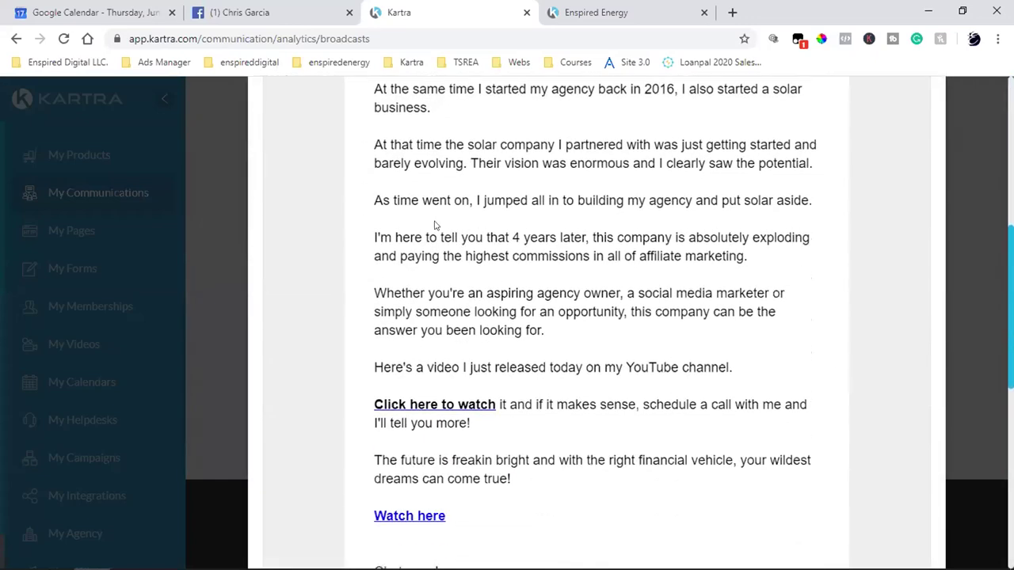
{"action": "scroll", "coordinate": [491, 232], "scroll_direction": "down", "scroll_amount": 2}
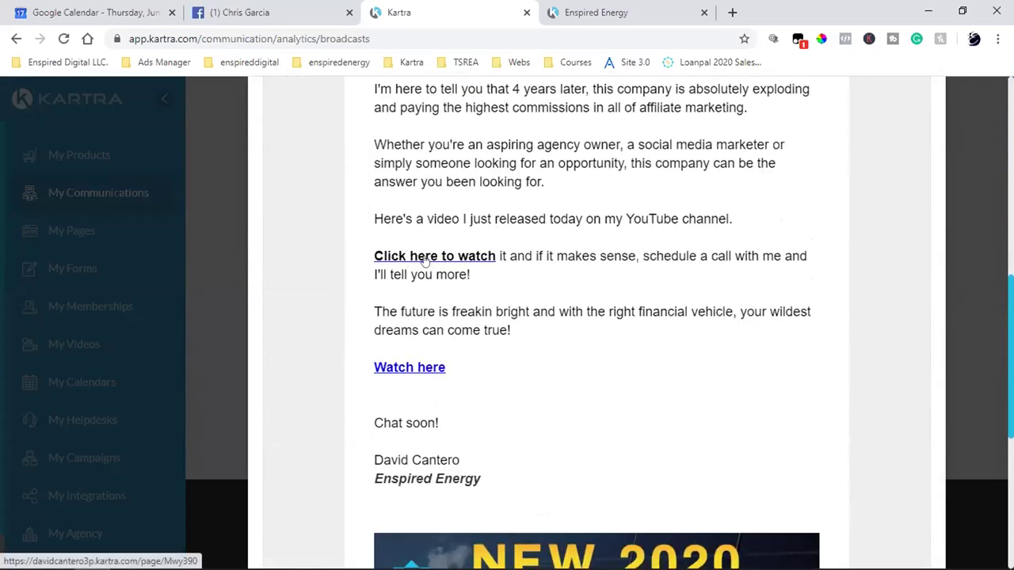
{"action": "left_click", "coordinate": [424, 262]}
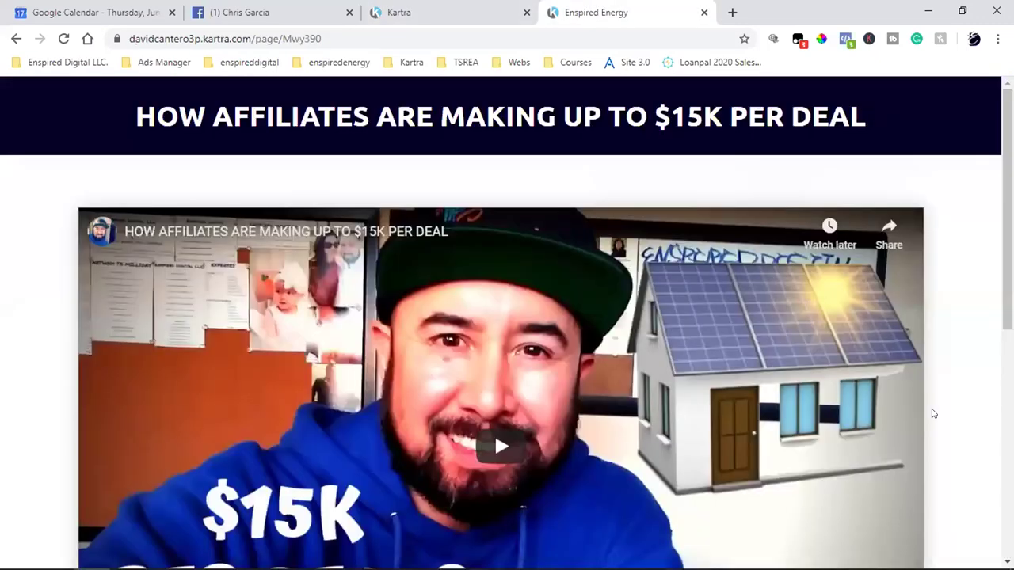
- Verify with Pixel Helper that the landing page fires one pixel with PageView and ViewContent
{"action": "scroll", "coordinate": [933, 414], "scroll_direction": "down", "scroll_amount": 4}
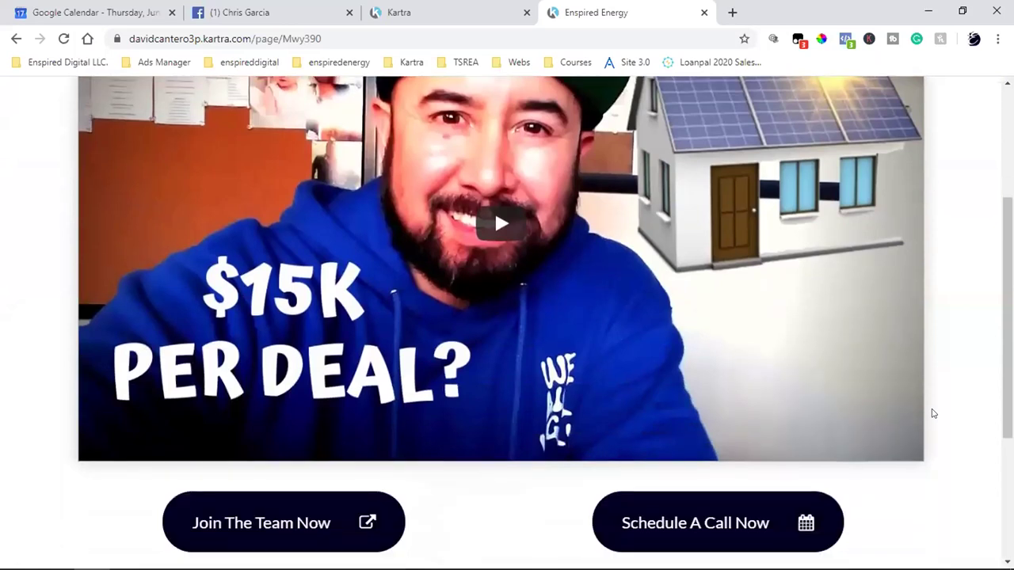
{"action": "scroll", "coordinate": [934, 413], "scroll_direction": "down", "scroll_amount": 1}
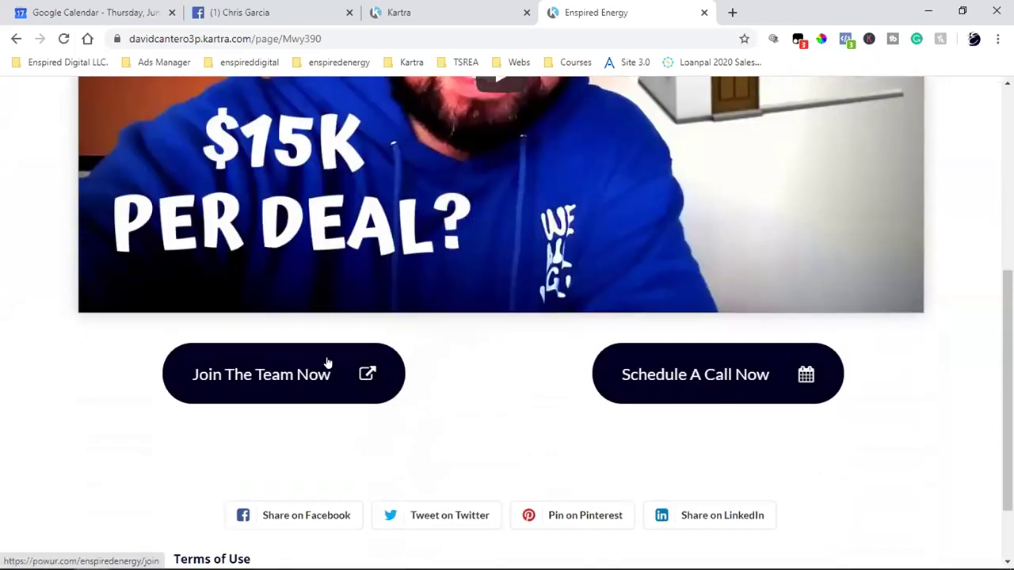
{"action": "scroll", "coordinate": [661, 381], "scroll_direction": "down", "scroll_amount": 1}
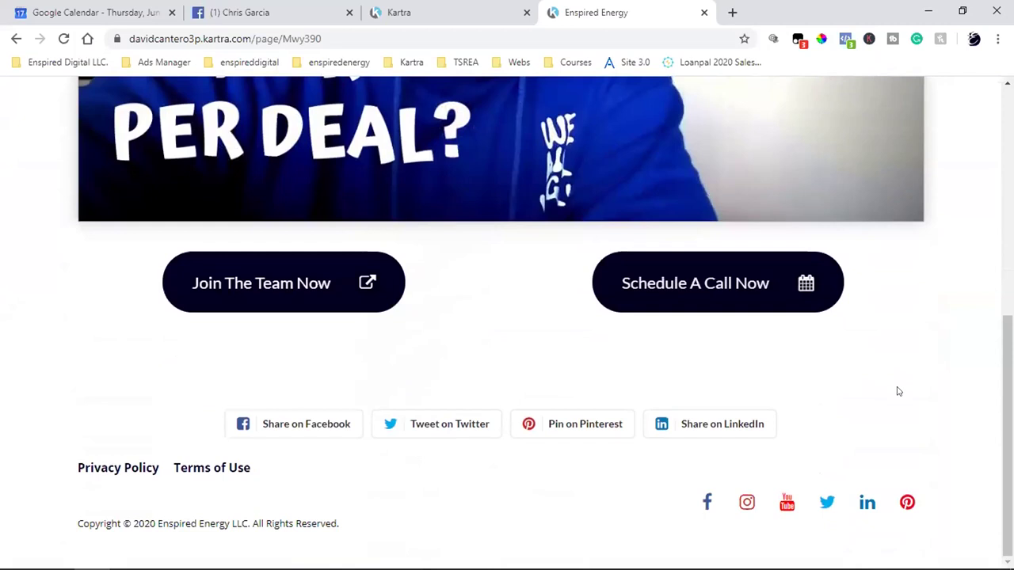
{"action": "scroll", "coordinate": [898, 391], "scroll_direction": "up", "scroll_amount": 5}
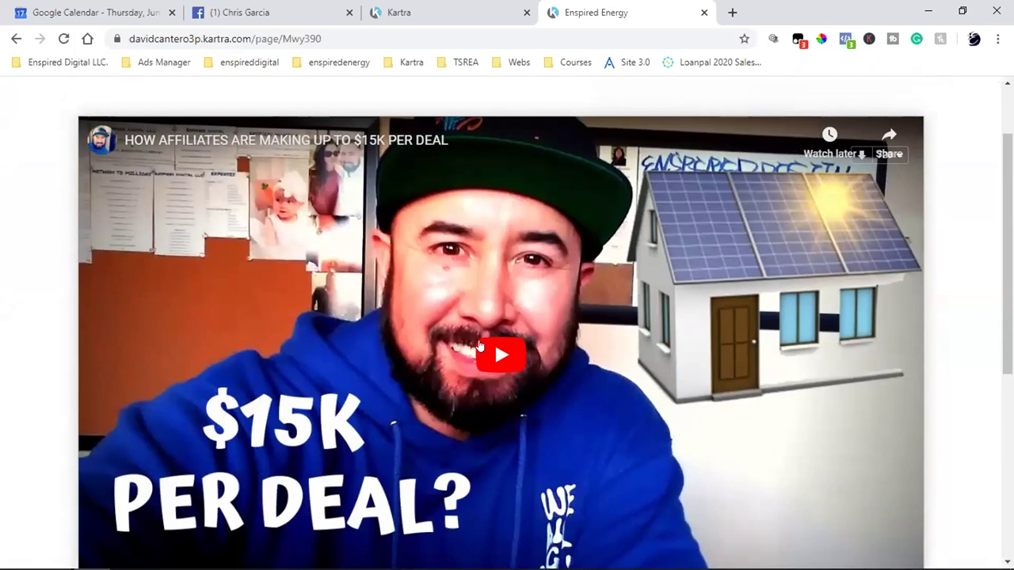
{"action": "scroll", "coordinate": [479, 346], "scroll_direction": "up", "scroll_amount": 1}
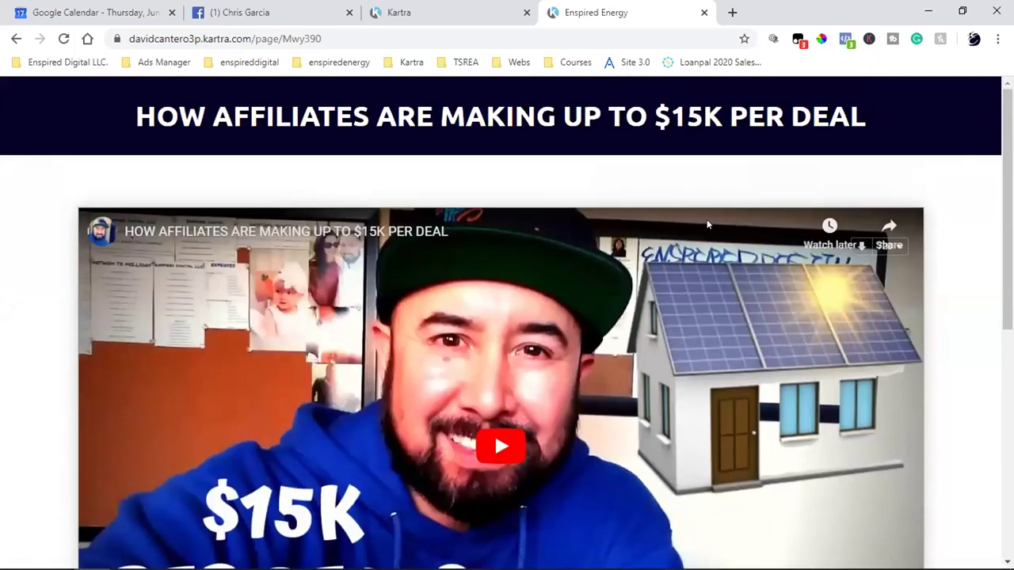
{"action": "left_click", "coordinate": [846, 40]}
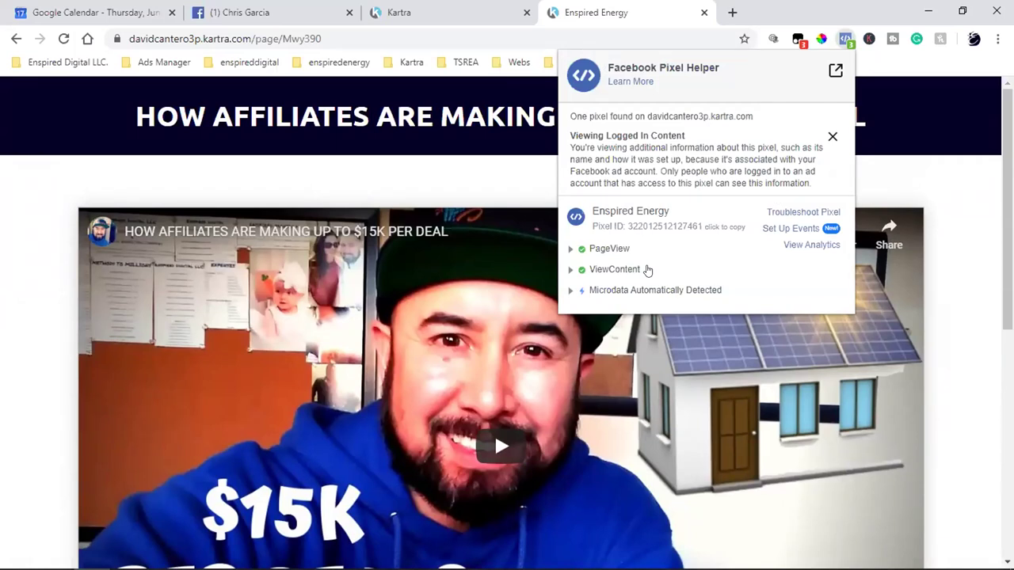
{"action": "double_click", "coordinate": [261, 39]}
- Select the landing page's full address, then scroll back through the page
{"action": "triple_click", "coordinate": [266, 40]}
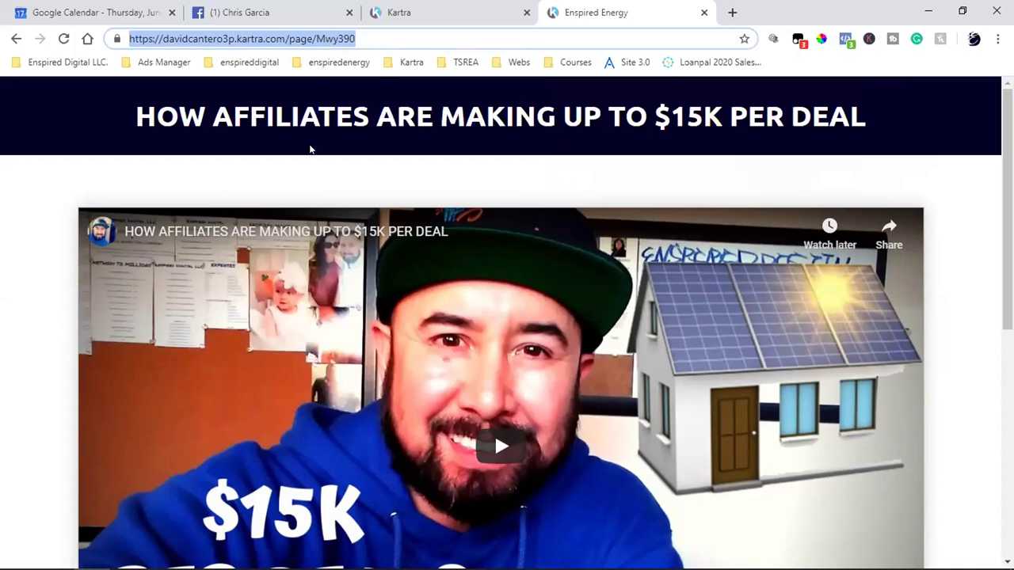
{"action": "left_click", "coordinate": [917, 169]}
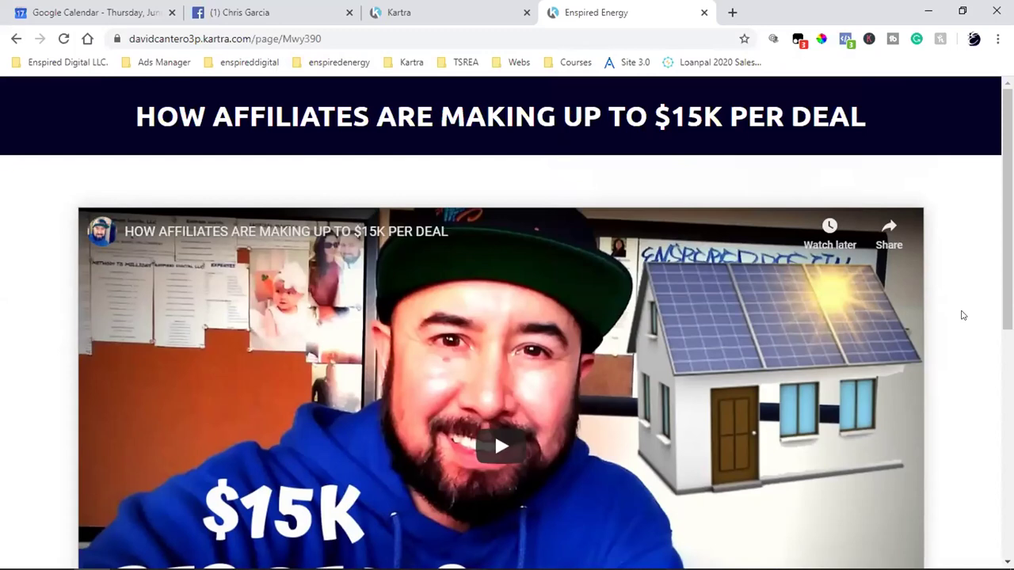
{"action": "scroll", "coordinate": [963, 315], "scroll_direction": "down", "scroll_amount": 1}
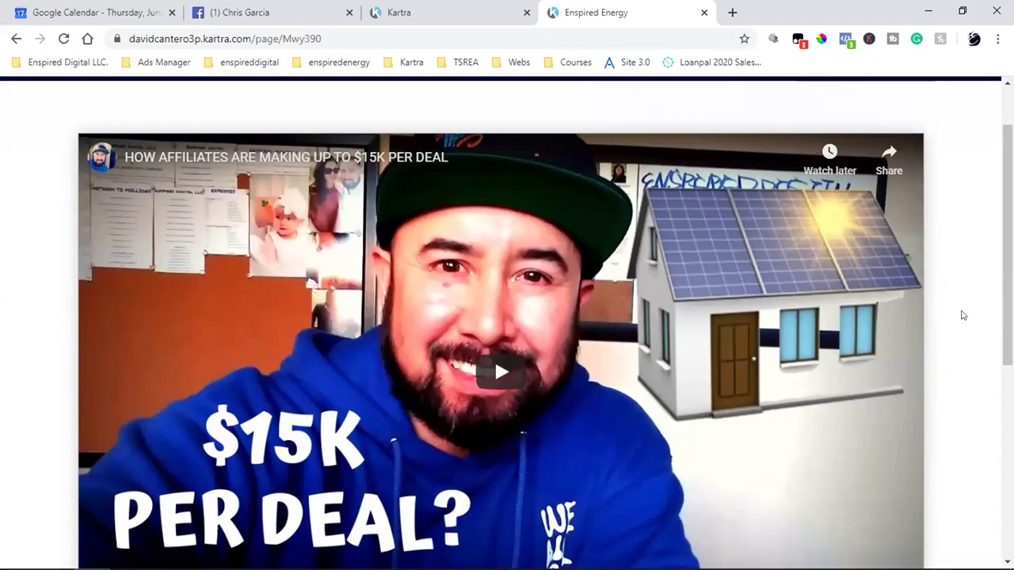
{"action": "scroll", "coordinate": [962, 315], "scroll_direction": "up", "scroll_amount": 1}
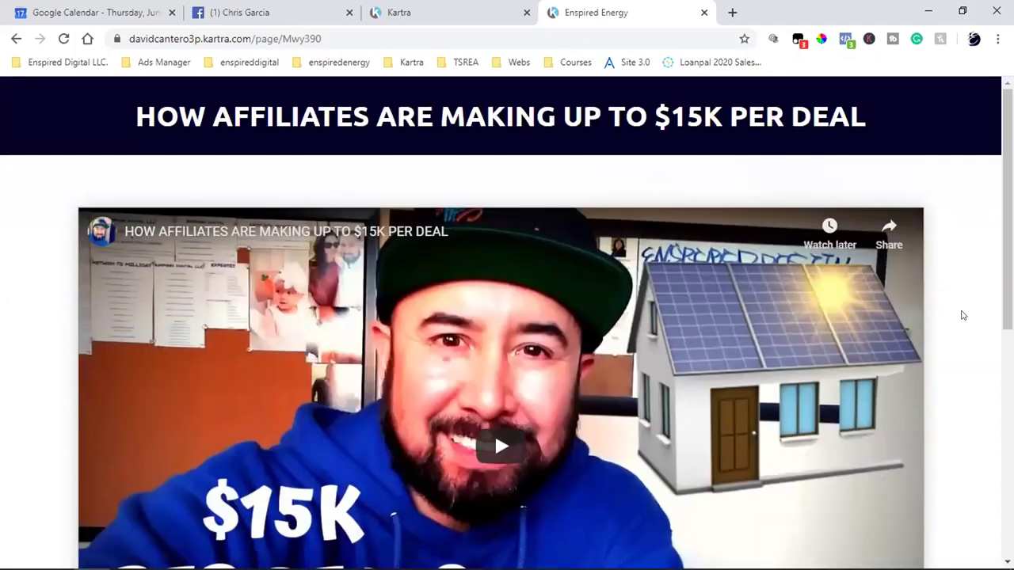
{"action": "scroll", "coordinate": [962, 315], "scroll_direction": "down", "scroll_amount": 5}
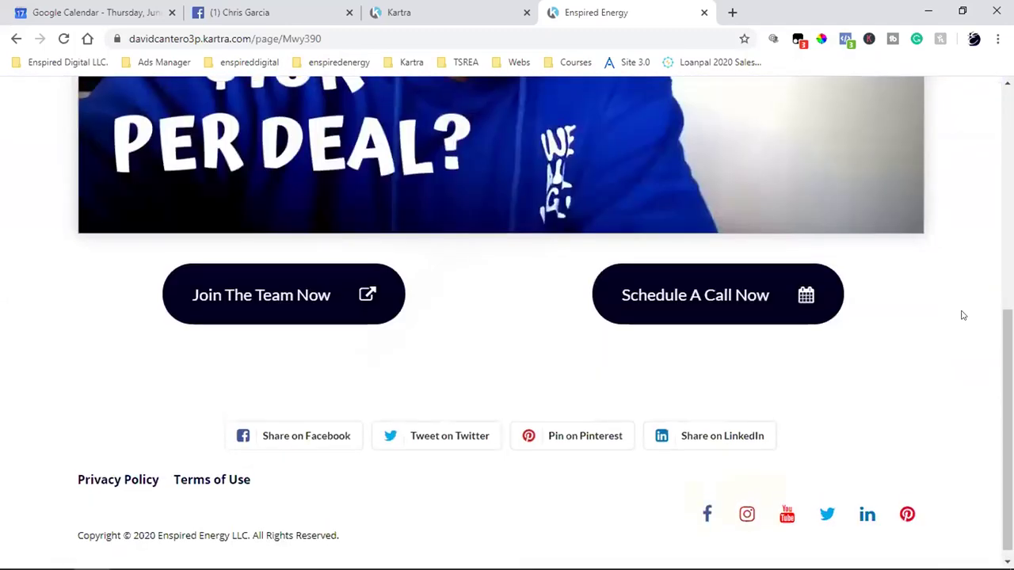
{"action": "scroll", "coordinate": [963, 316], "scroll_direction": "up", "scroll_amount": 3}
{"action": "scroll", "coordinate": [963, 316], "scroll_direction": "up", "scroll_amount": 2}
- Compare the broadcast email's content against the $15K video landing page
{"action": "left_click", "coordinate": [473, 11]}
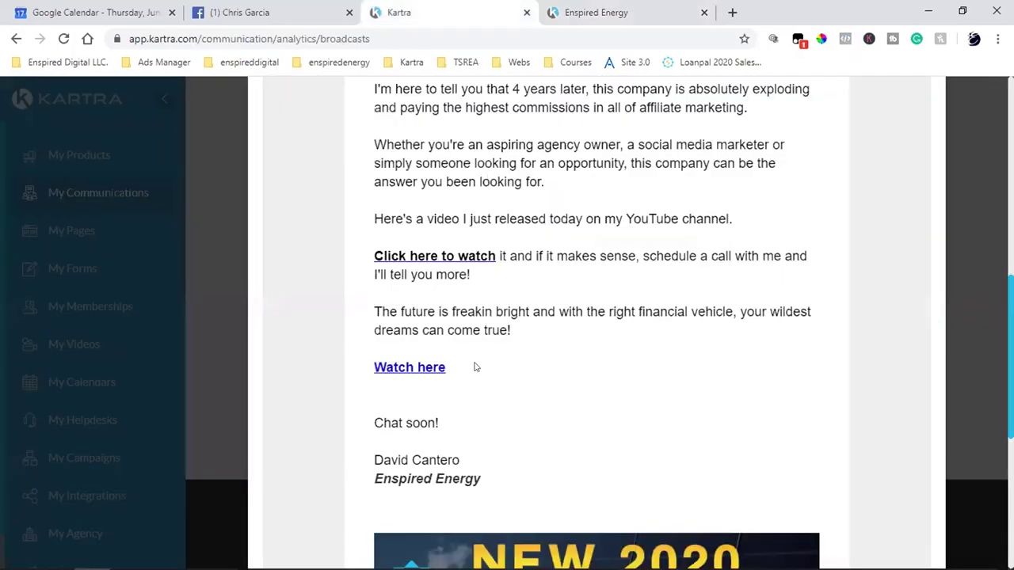
{"action": "scroll", "coordinate": [706, 380], "scroll_direction": "up", "scroll_amount": 9}
{"action": "scroll", "coordinate": [704, 378], "scroll_direction": "down", "scroll_amount": 8}
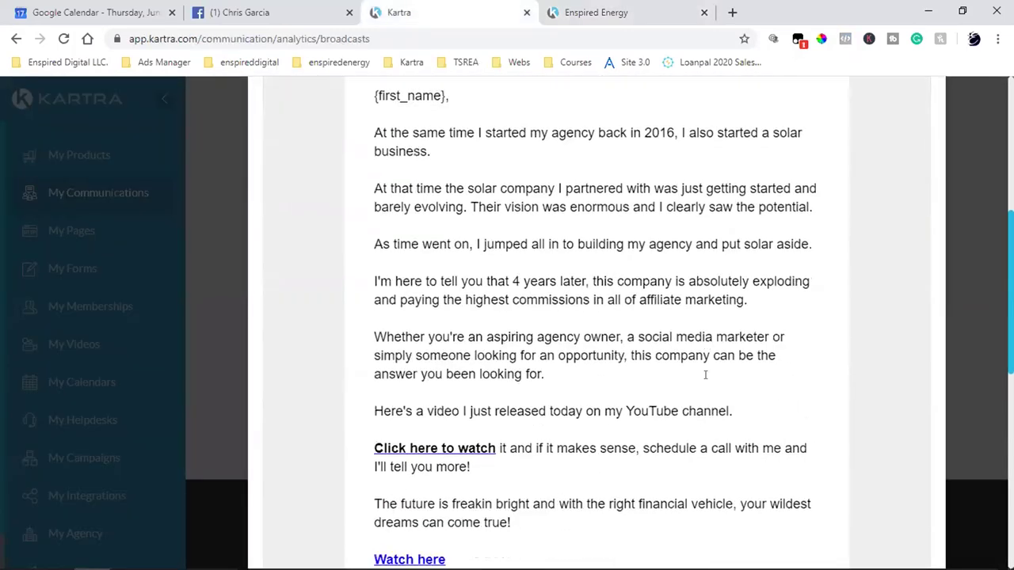
{"action": "scroll", "coordinate": [705, 376], "scroll_direction": "down", "scroll_amount": 1}
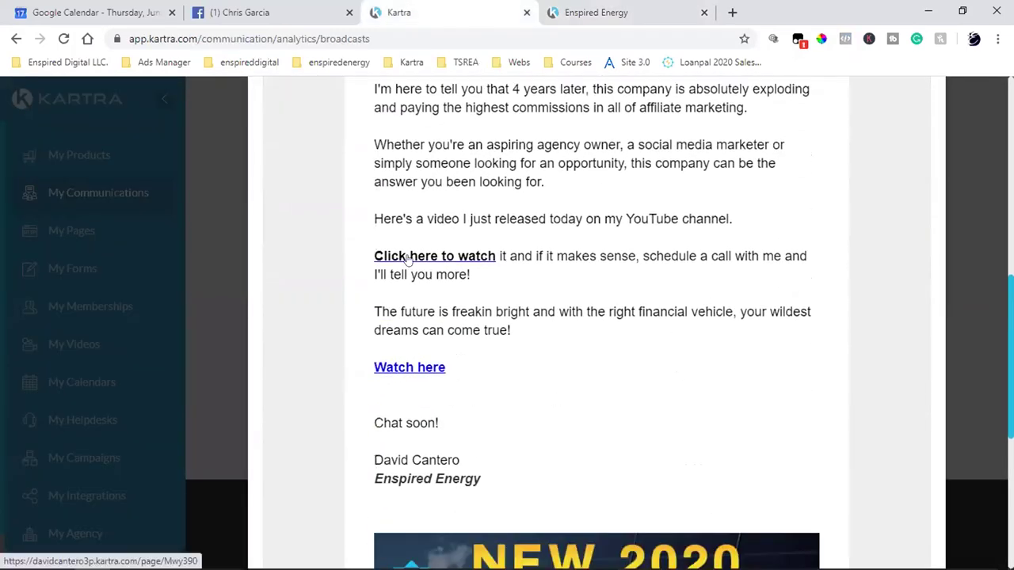
{"action": "left_click", "coordinate": [618, 12]}
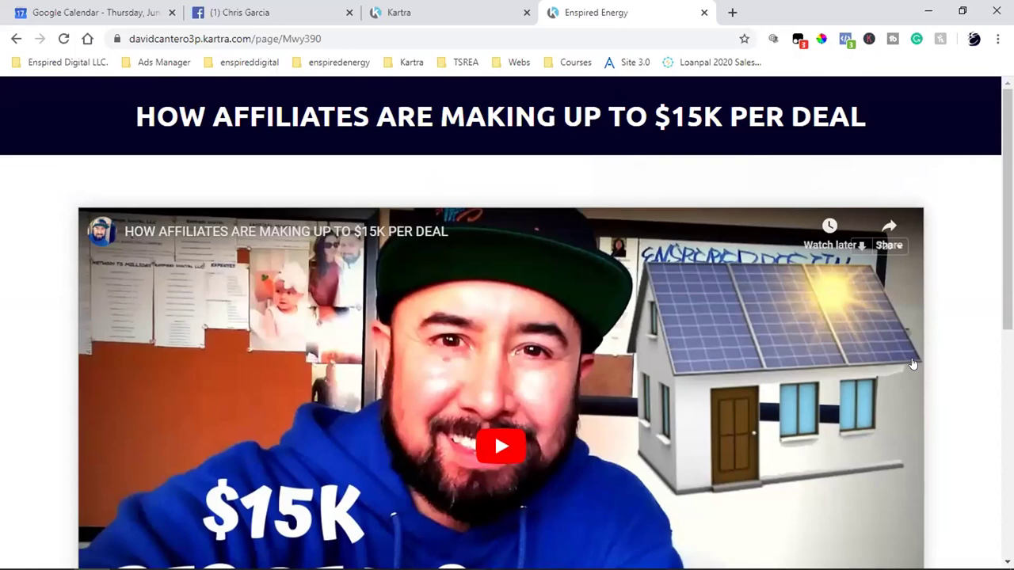
{"action": "scroll", "coordinate": [975, 336], "scroll_direction": "down", "scroll_amount": 2}
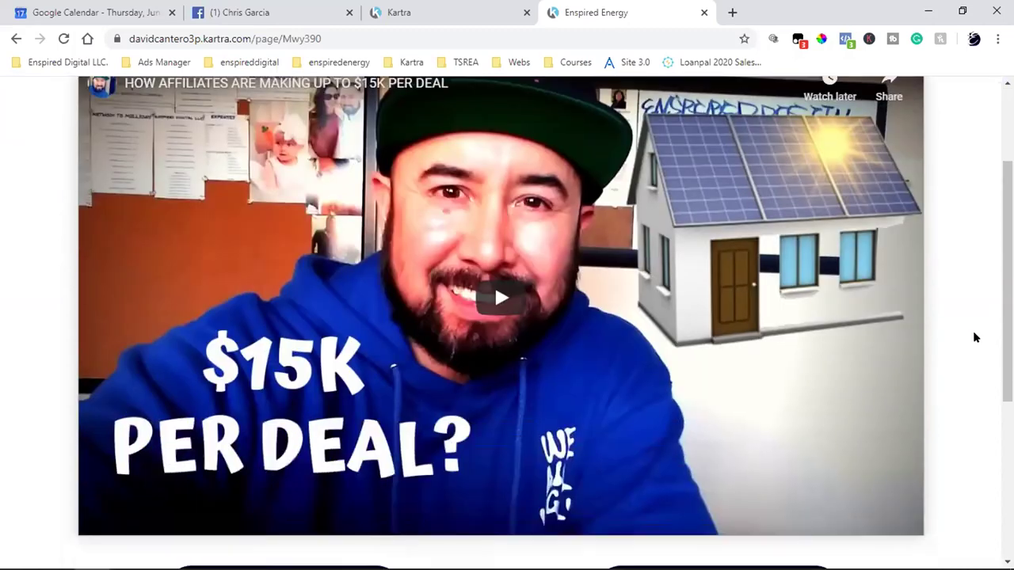
{"action": "scroll", "coordinate": [975, 337], "scroll_direction": "down", "scroll_amount": 2}
- Reread the email's text and 'Watch here' link, then return to the video landing page
{"action": "left_click", "coordinate": [422, 10]}
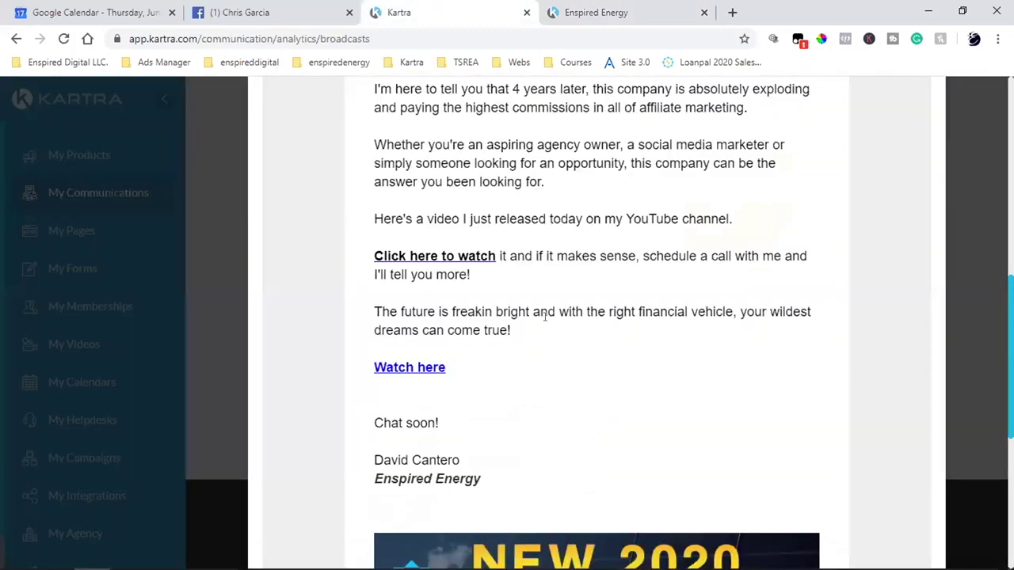
{"action": "scroll", "coordinate": [595, 355], "scroll_direction": "up", "scroll_amount": 5}
{"action": "scroll", "coordinate": [595, 356], "scroll_direction": "down", "scroll_amount": 2}
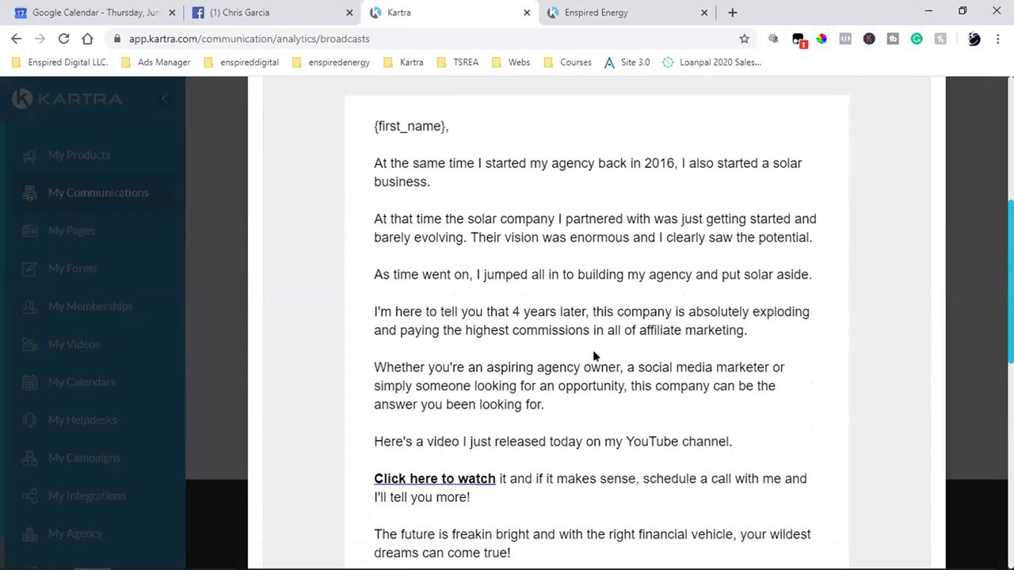
{"action": "scroll", "coordinate": [595, 356], "scroll_direction": "down", "scroll_amount": 3}
{"action": "scroll", "coordinate": [593, 350], "scroll_direction": "up", "scroll_amount": 4}
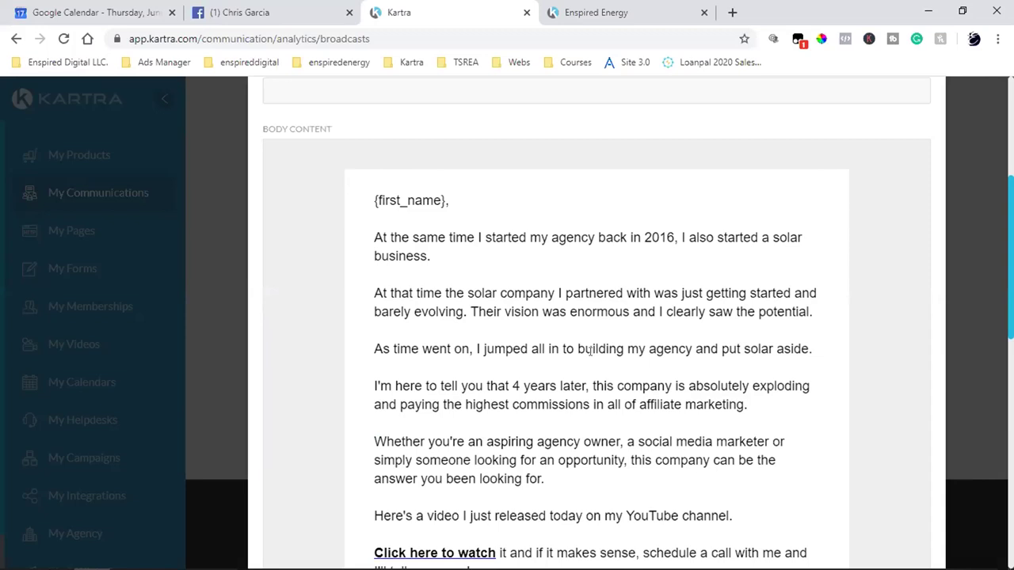
{"action": "scroll", "coordinate": [590, 351], "scroll_direction": "down", "scroll_amount": 2}
{"action": "scroll", "coordinate": [592, 337], "scroll_direction": "down", "scroll_amount": 2}
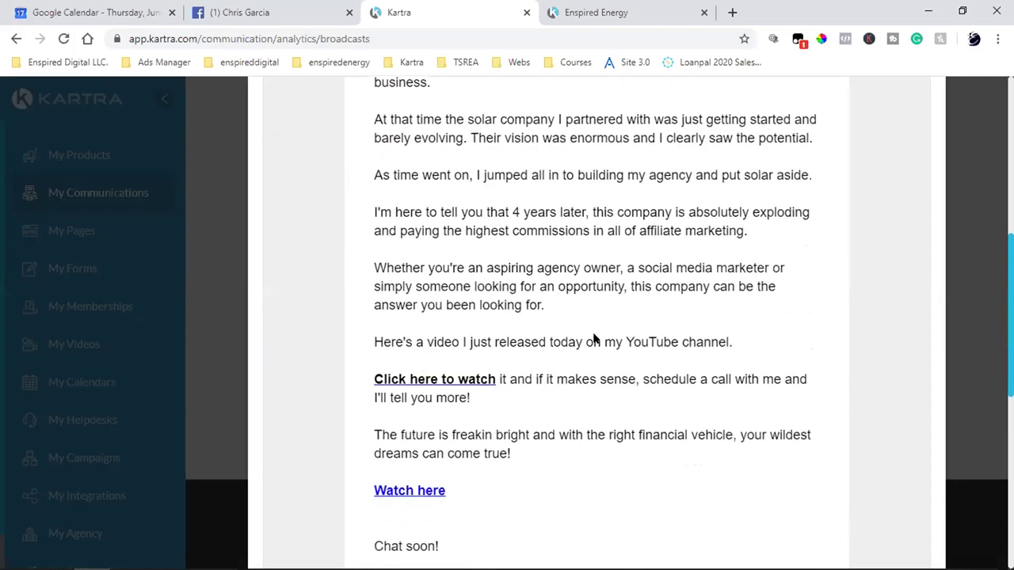
{"action": "left_click", "coordinate": [595, 9]}
{"action": "scroll", "coordinate": [627, 296], "scroll_direction": "up", "scroll_amount": 4}
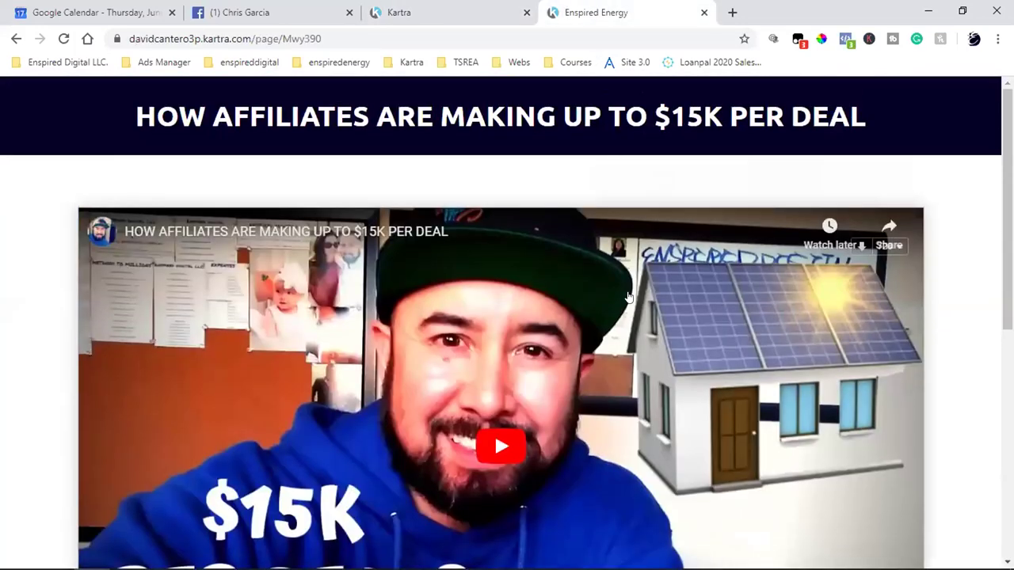
{"action": "scroll", "coordinate": [628, 297], "scroll_direction": "down", "scroll_amount": 1}
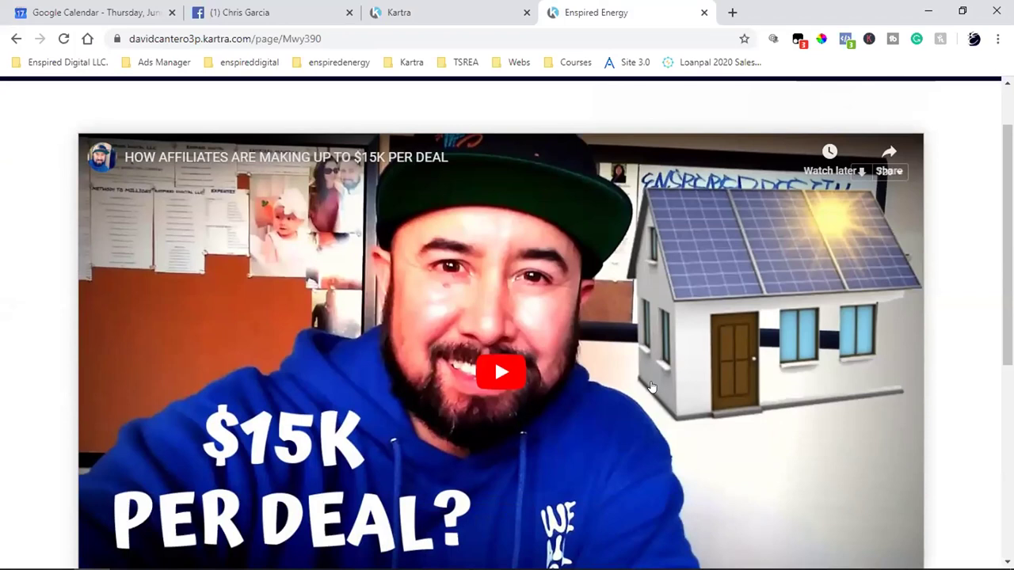
- Review the Enspired Energy video page's headline, video, and 'Join The Team Now' / 'Schedule A Call Now' buttons
{"action": "left_click", "coordinate": [443, 13]}
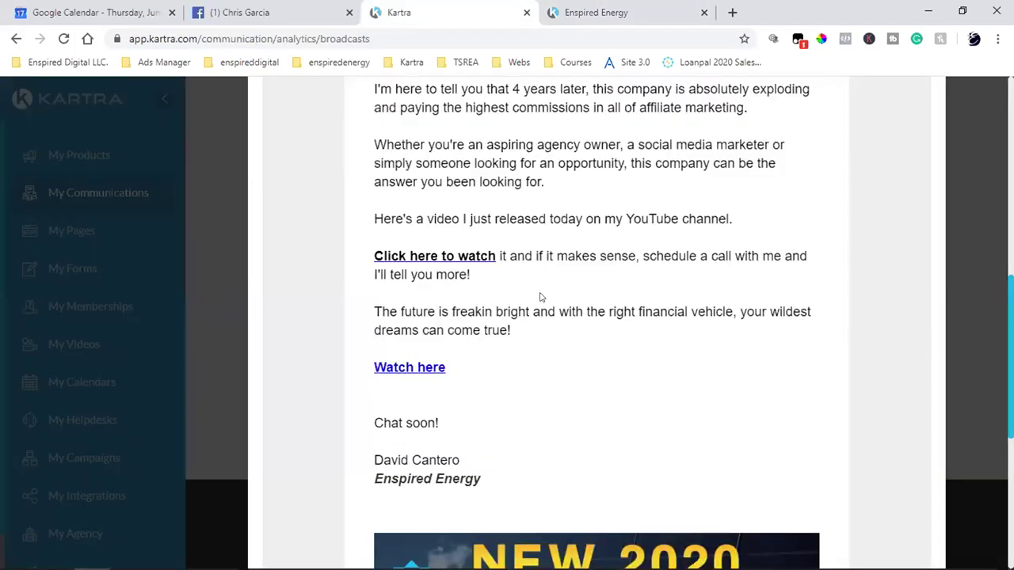
{"action": "scroll", "coordinate": [527, 330], "scroll_direction": "up", "scroll_amount": 3}
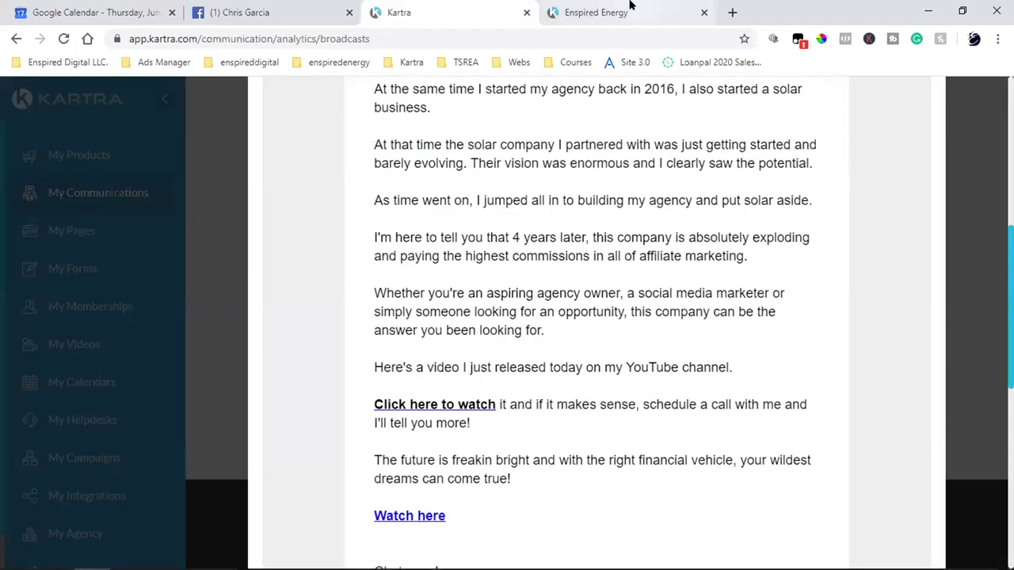
{"action": "left_click", "coordinate": [633, 10]}
{"action": "scroll", "coordinate": [635, 296], "scroll_direction": "down", "scroll_amount": 1}
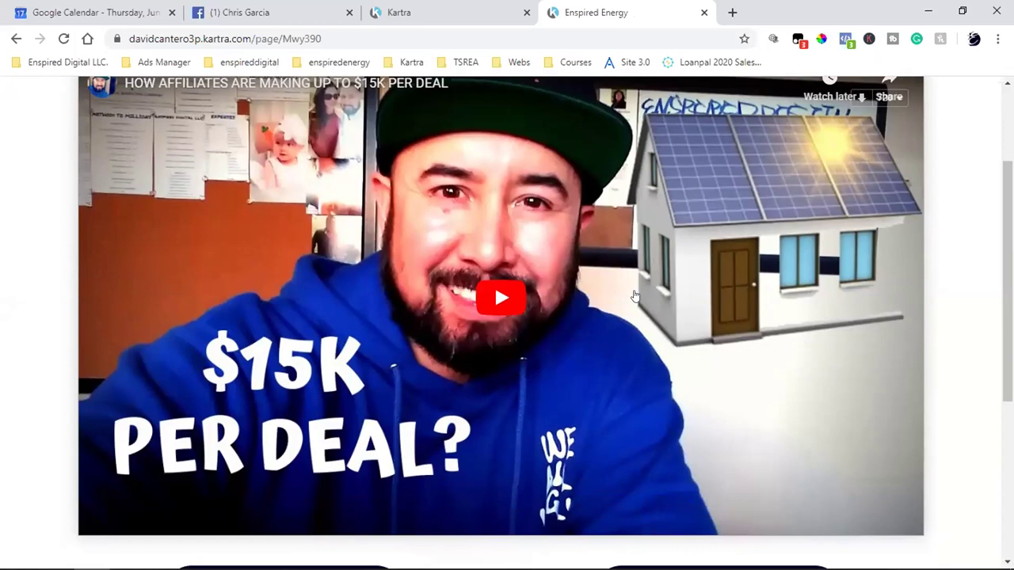
{"action": "scroll", "coordinate": [635, 296], "scroll_direction": "up", "scroll_amount": 1}
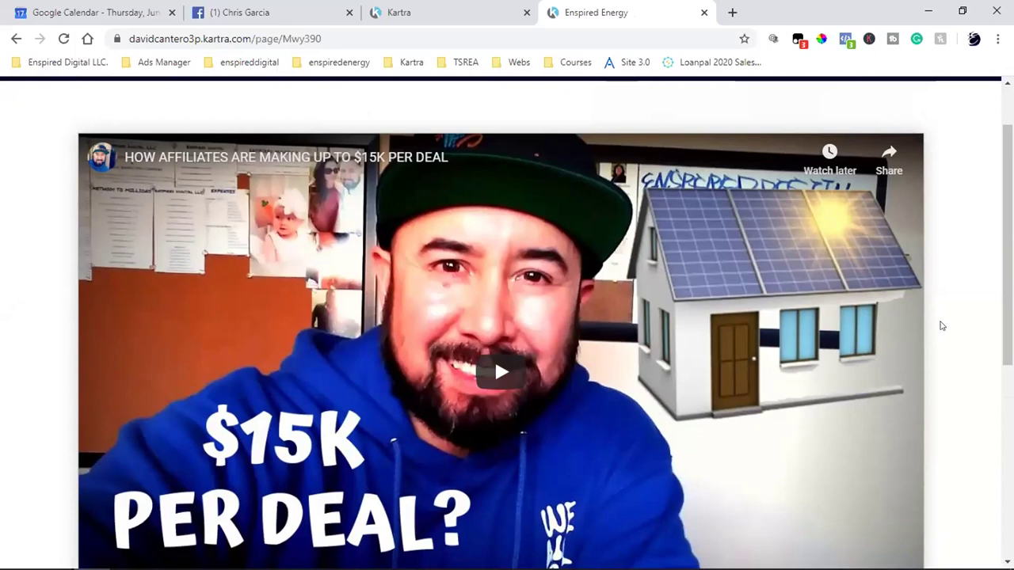
{"action": "scroll", "coordinate": [942, 325], "scroll_direction": "up", "scroll_amount": 1}
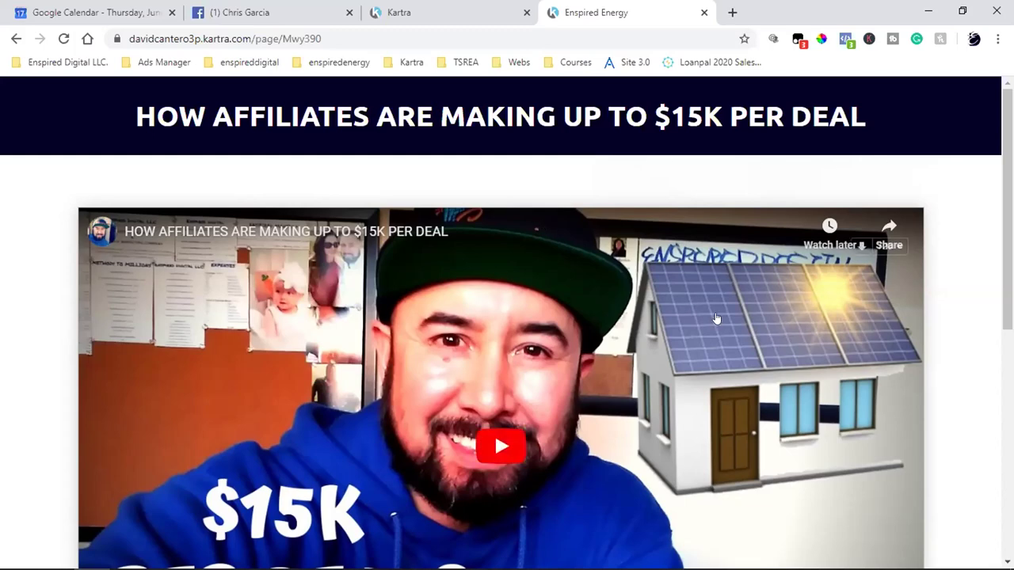
{"action": "scroll", "coordinate": [519, 382], "scroll_direction": "down", "scroll_amount": 3}
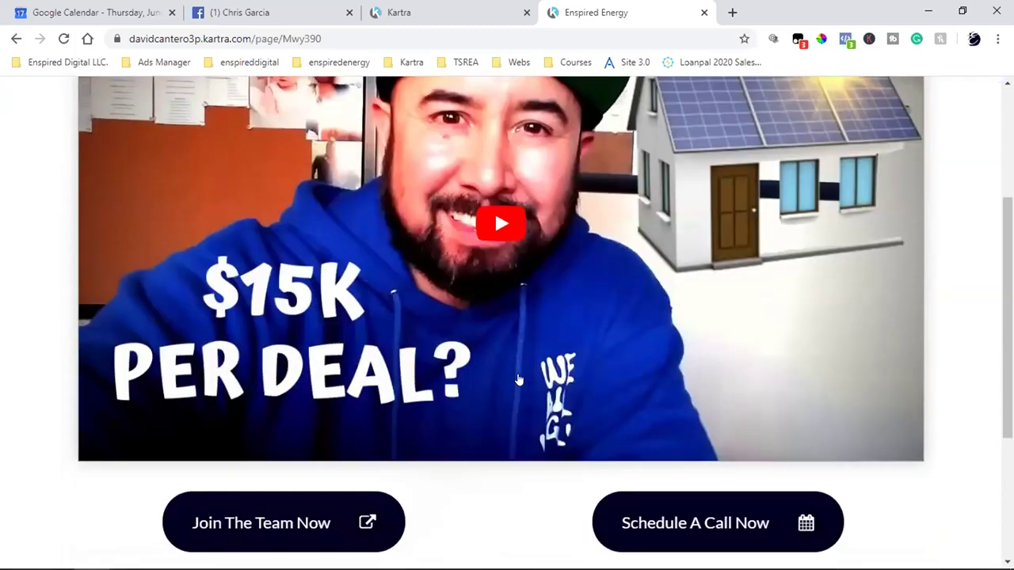
{"action": "scroll", "coordinate": [305, 267], "scroll_direction": "up", "scroll_amount": 3}
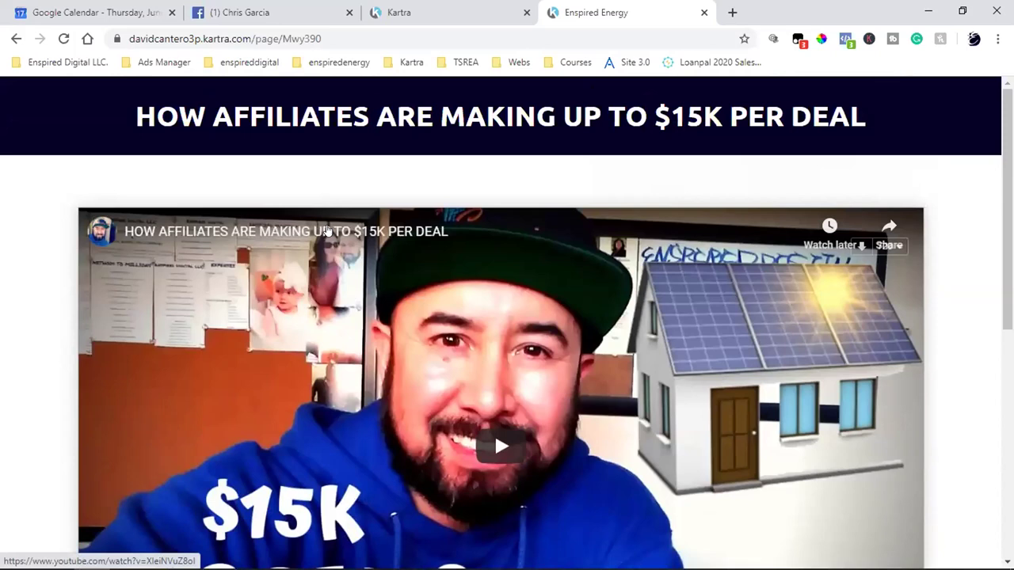
{"action": "scroll", "coordinate": [494, 293], "scroll_direction": "down", "scroll_amount": 2}
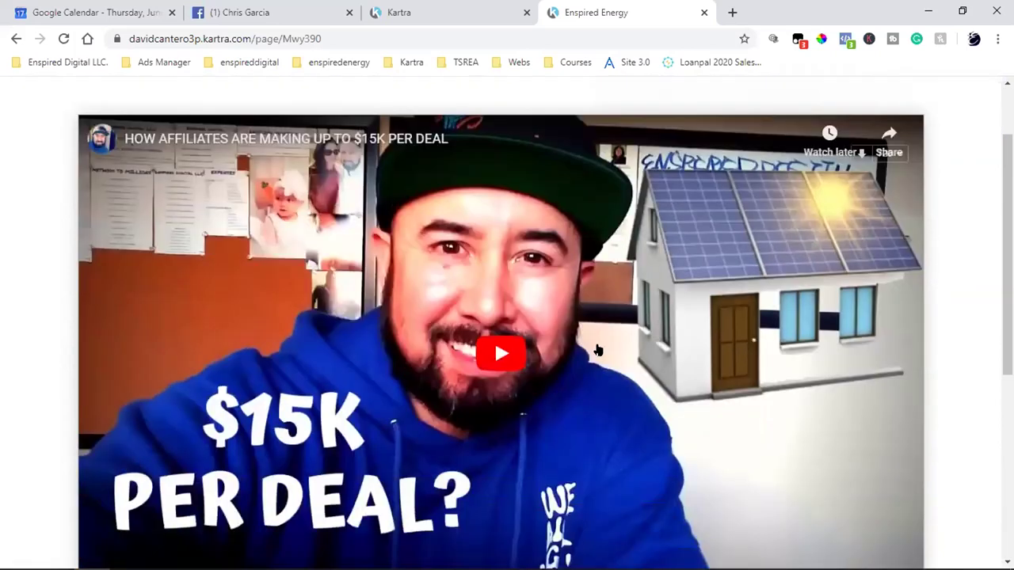
{"action": "scroll", "coordinate": [495, 293], "scroll_direction": "up", "scroll_amount": 2}
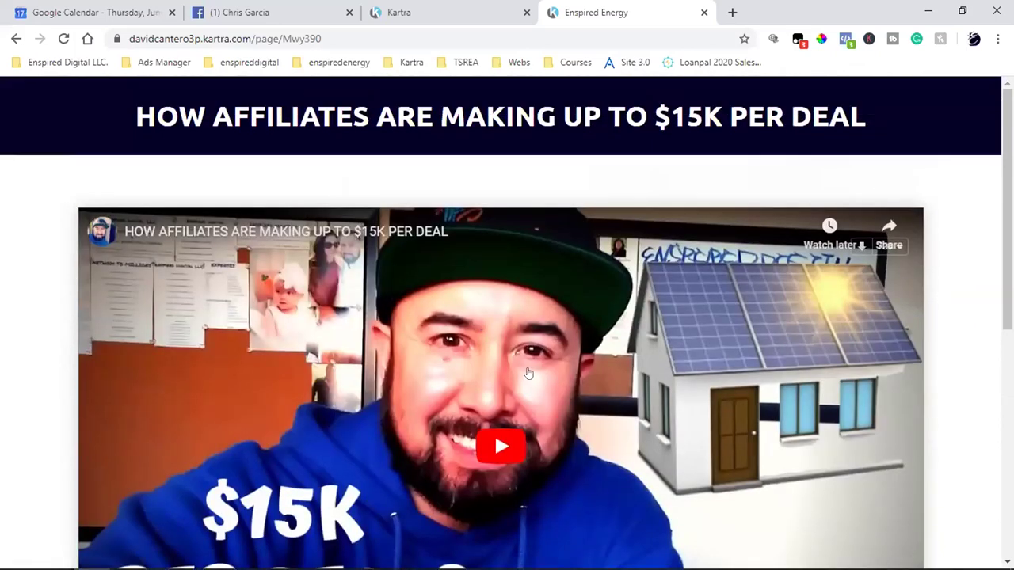
{"action": "scroll", "coordinate": [529, 373], "scroll_direction": "down", "scroll_amount": 1}
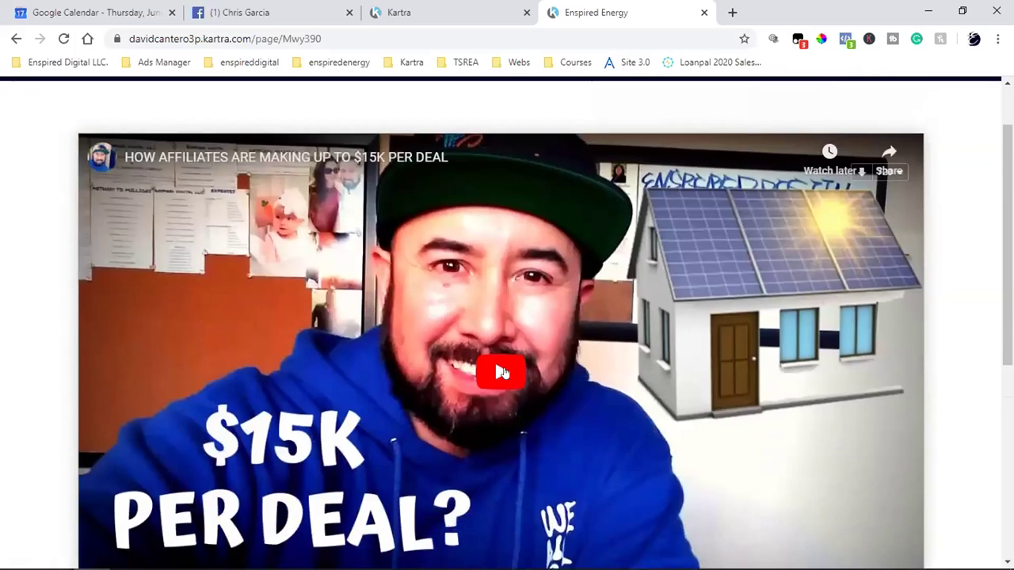
{"action": "scroll", "coordinate": [503, 373], "scroll_direction": "up", "scroll_amount": 1}
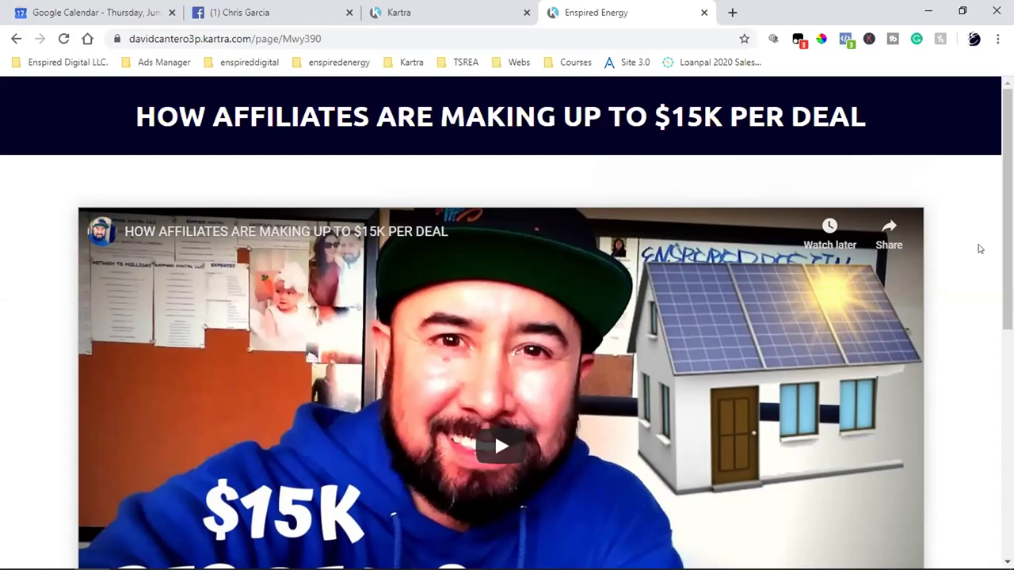
{"action": "scroll", "coordinate": [979, 249], "scroll_direction": "down", "scroll_amount": 3}
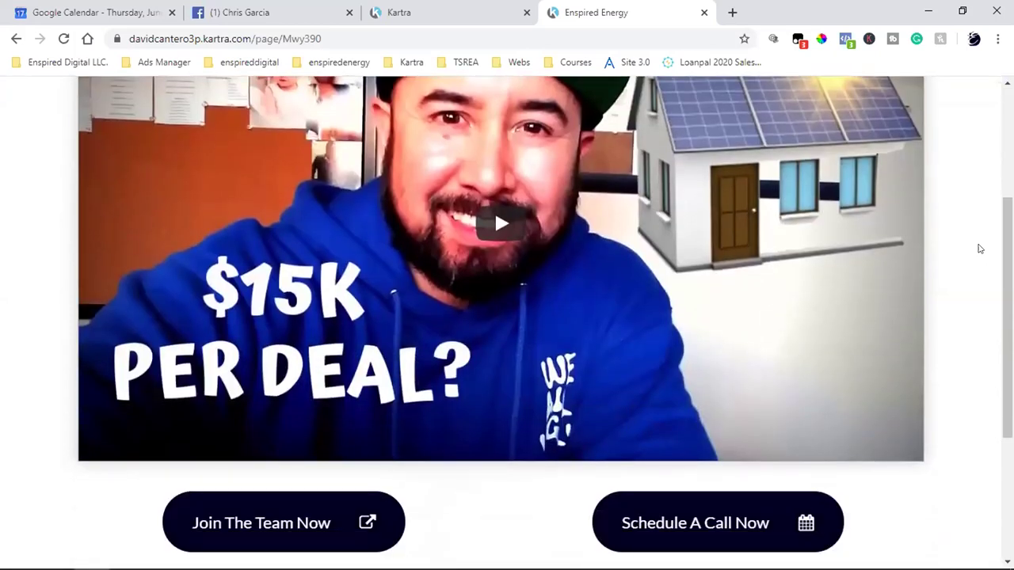
{"action": "scroll", "coordinate": [979, 249], "scroll_direction": "down", "scroll_amount": 3}
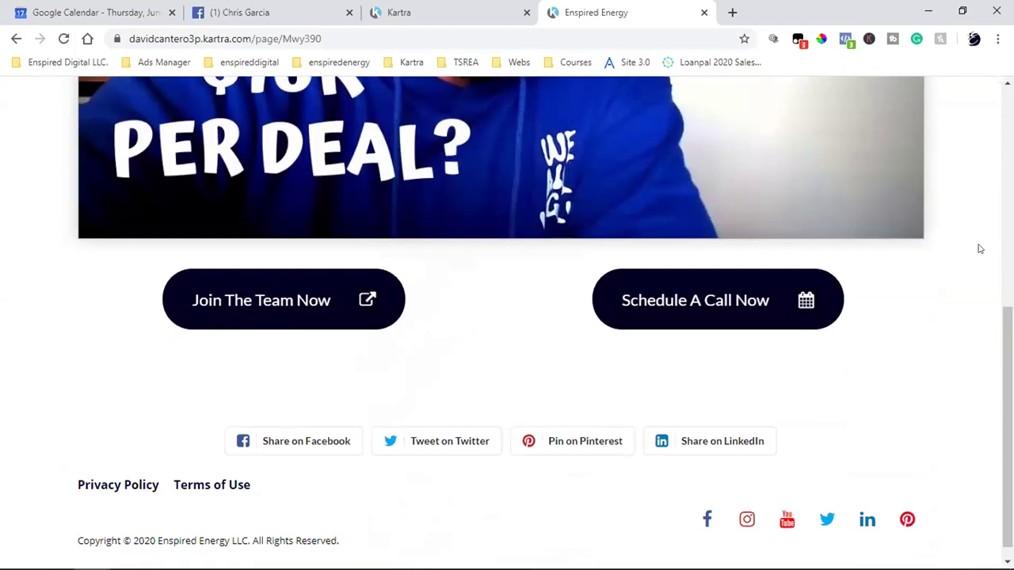
{"action": "scroll", "coordinate": [979, 249], "scroll_direction": "up", "scroll_amount": 6}
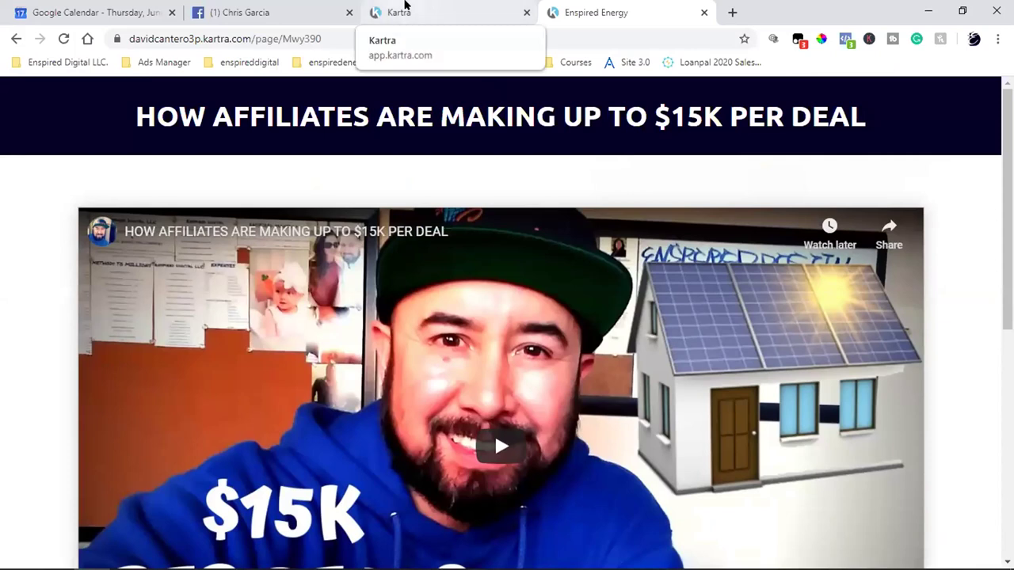
{"action": "left_click", "coordinate": [405, 5]}
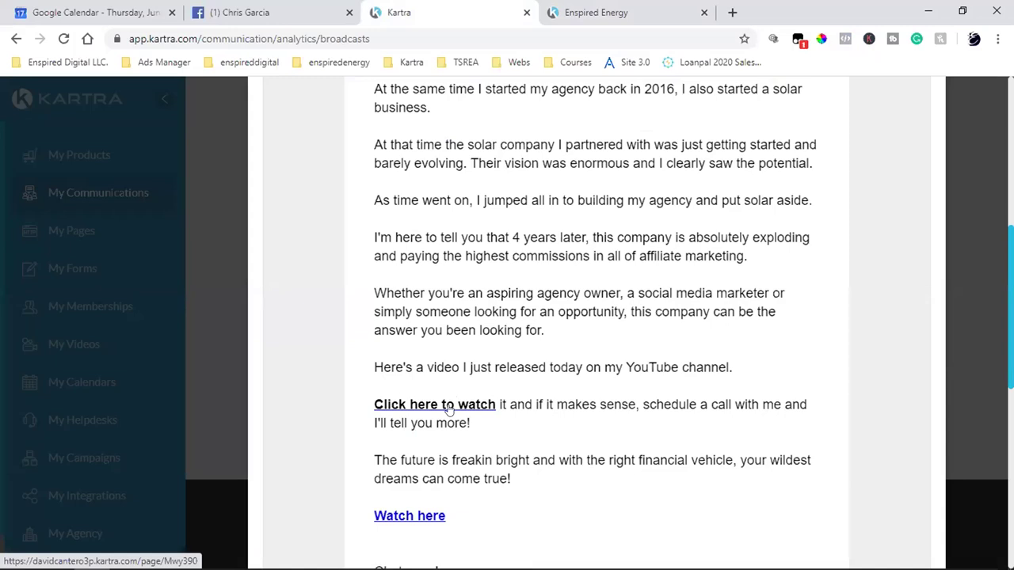
{"action": "left_click", "coordinate": [634, 12]}
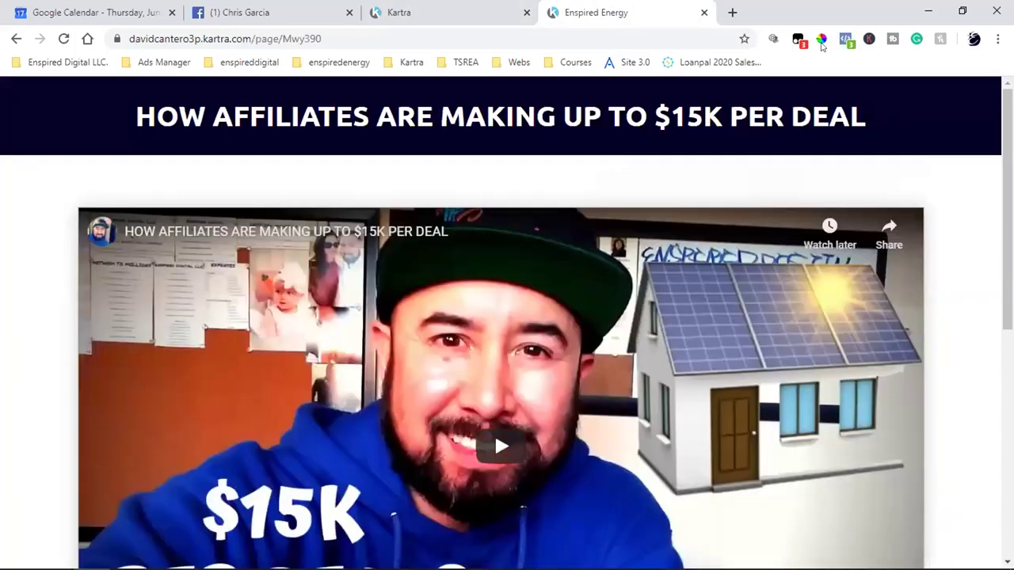
{"action": "left_click", "coordinate": [846, 38]}
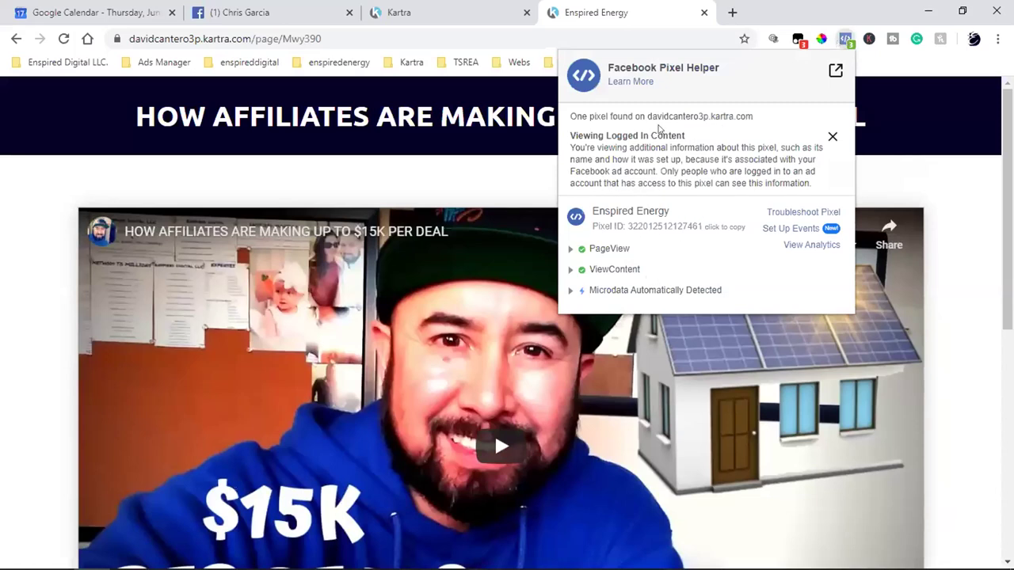
{"action": "left_click", "coordinate": [965, 199]}
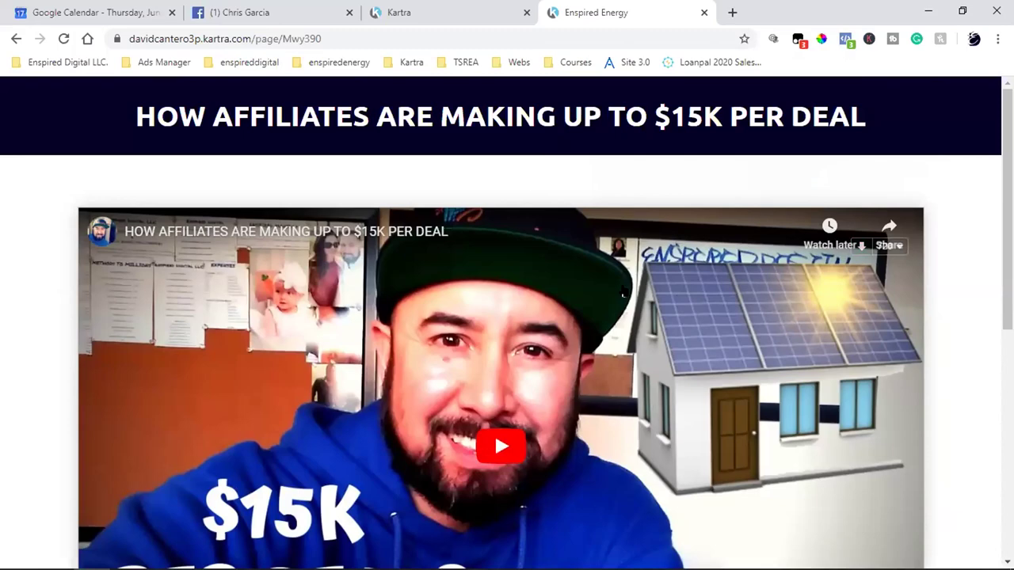
- Compare the email preview with the affiliate video page, ending on the email's 'Click here to watch' link
{"action": "left_click", "coordinate": [503, 10]}
{"action": "scroll", "coordinate": [523, 376], "scroll_direction": "up", "scroll_amount": 6}
{"action": "scroll", "coordinate": [556, 361], "scroll_direction": "down", "scroll_amount": 7}
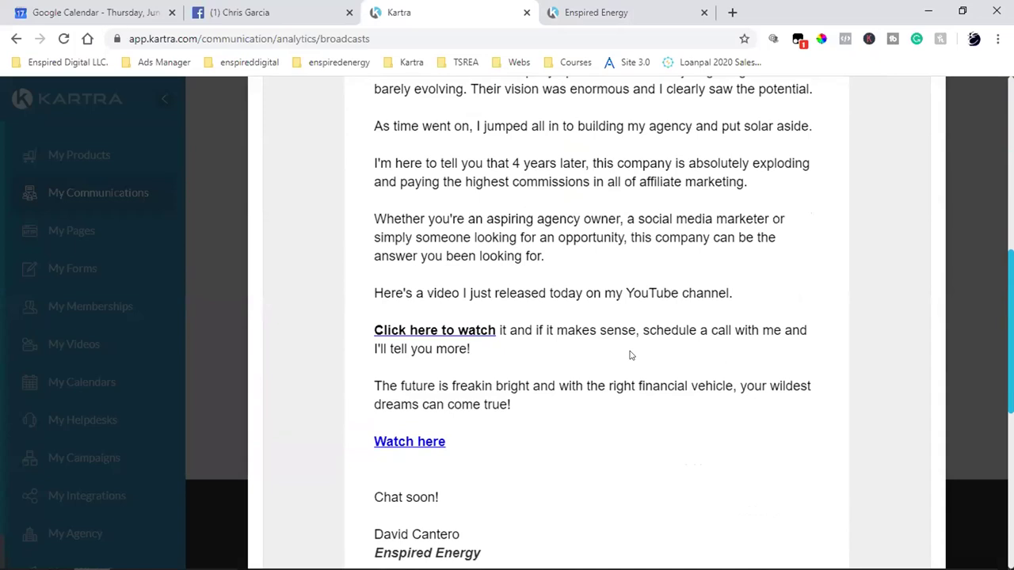
{"action": "left_click", "coordinate": [632, 9]}
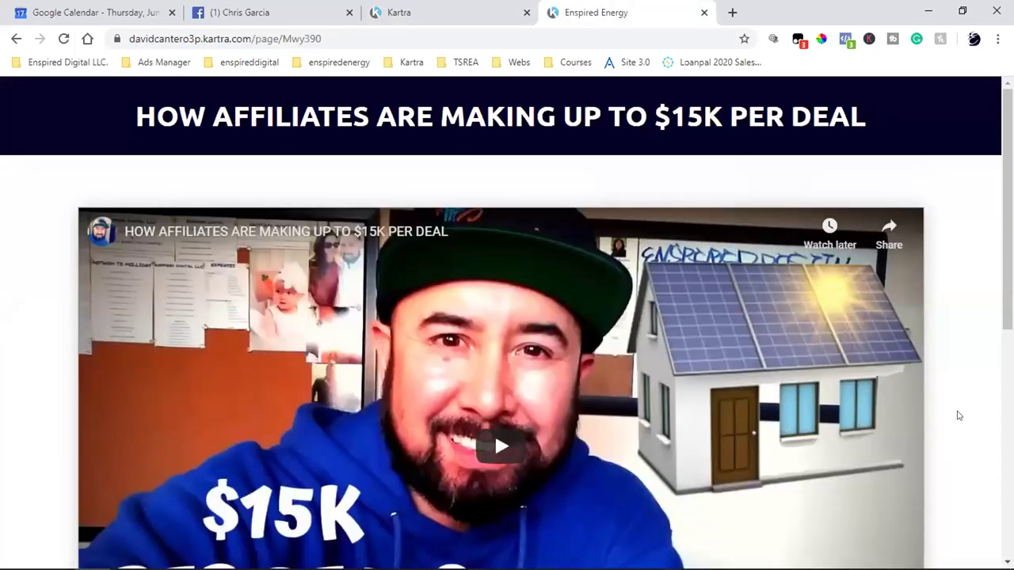
{"action": "scroll", "coordinate": [958, 415], "scroll_direction": "down", "scroll_amount": 1}
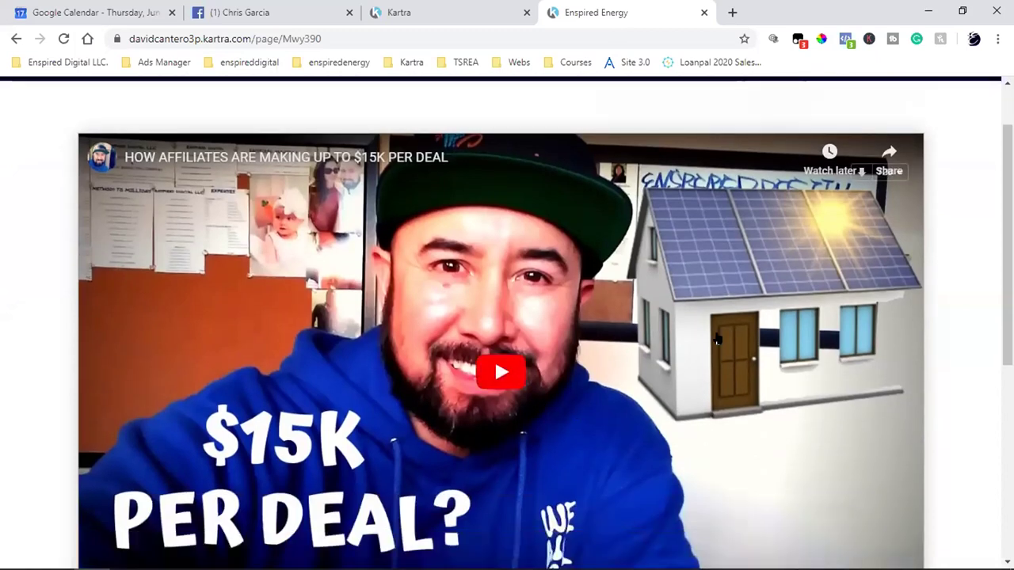
{"action": "left_click", "coordinate": [410, 10]}
{"action": "scroll", "coordinate": [564, 328], "scroll_direction": "up", "scroll_amount": 3}
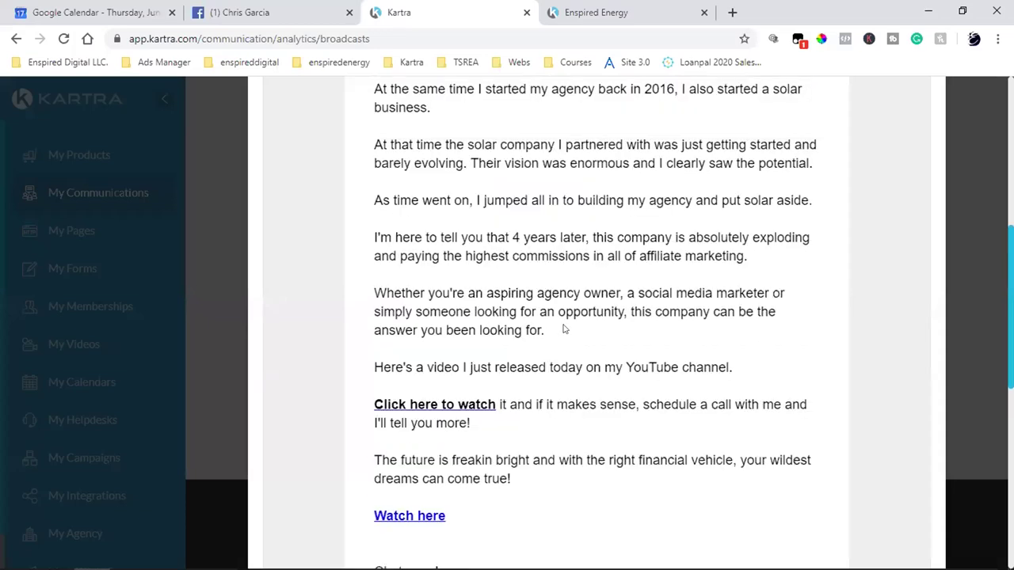
- Follow the email's Powur Energy image link to the Enspired Energy $15K-per-deal affiliate page
{"action": "scroll", "coordinate": [568, 307], "scroll_direction": "down", "scroll_amount": 6}
{"action": "scroll", "coordinate": [568, 307], "scroll_direction": "down", "scroll_amount": 2}
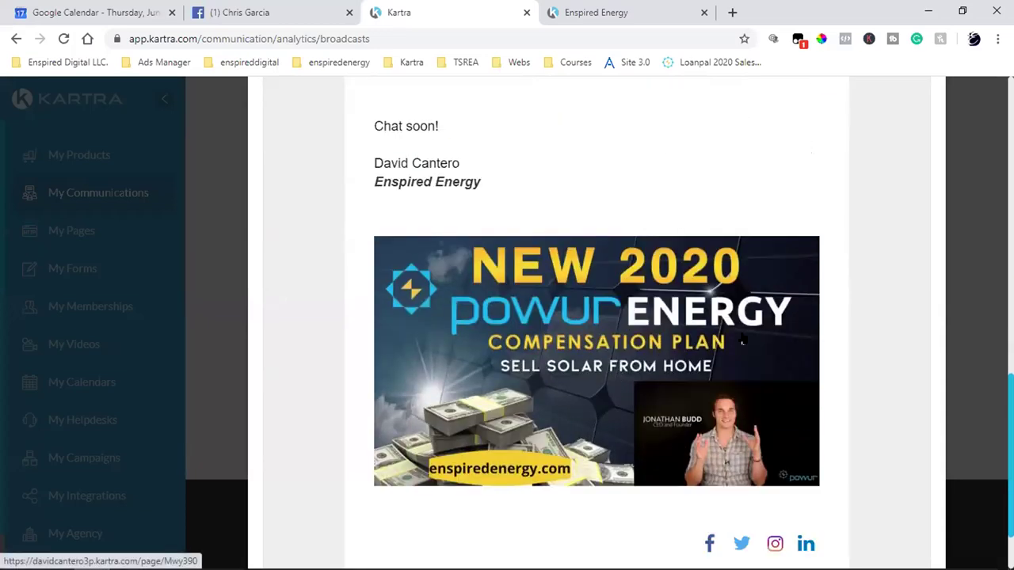
{"action": "scroll", "coordinate": [745, 337], "scroll_direction": "up", "scroll_amount": 6}
{"action": "scroll", "coordinate": [715, 338], "scroll_direction": "down", "scroll_amount": 4}
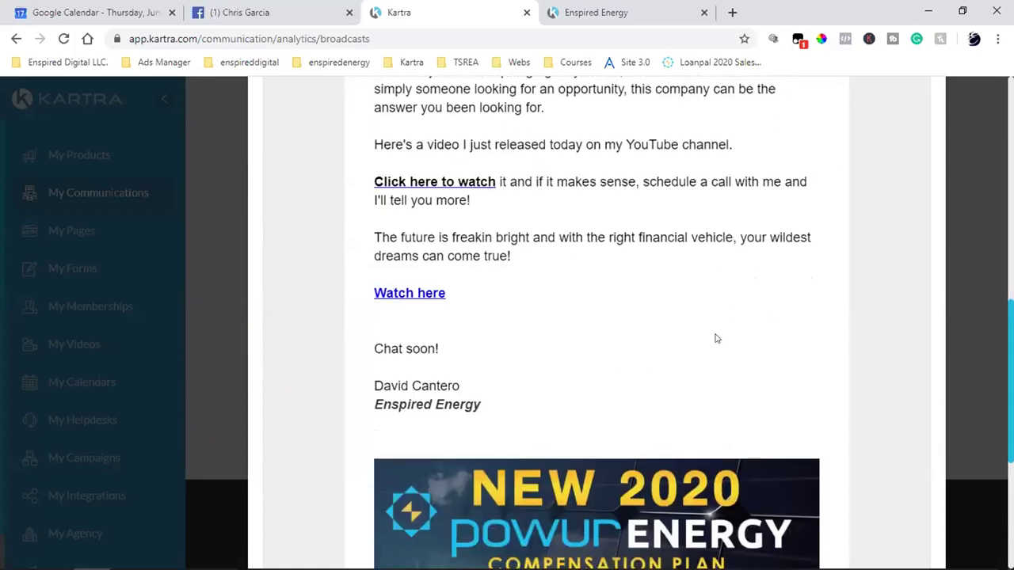
{"action": "scroll", "coordinate": [715, 338], "scroll_direction": "up", "scroll_amount": 2}
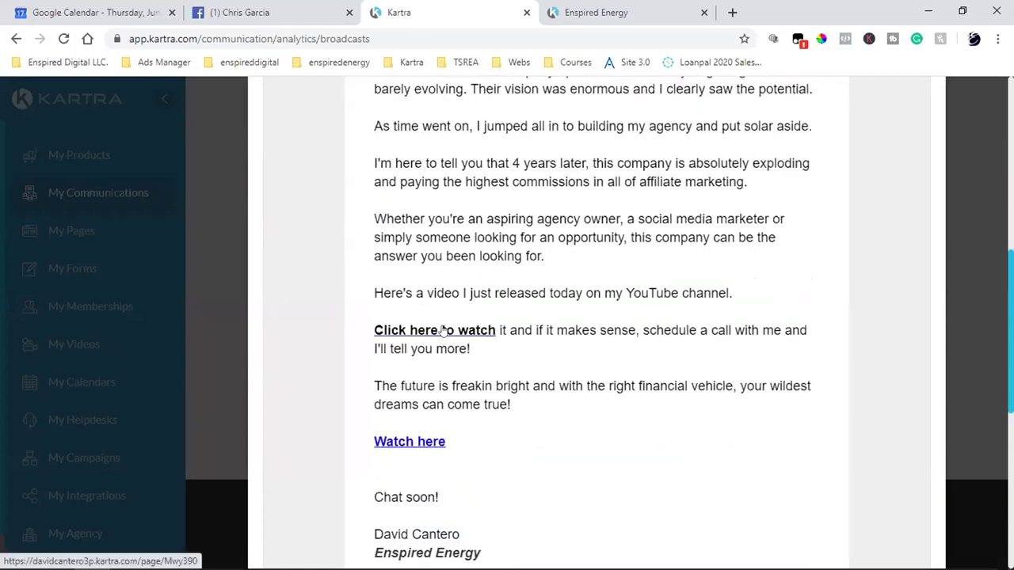
{"action": "scroll", "coordinate": [420, 321], "scroll_direction": "down", "scroll_amount": 2}
{"action": "scroll", "coordinate": [520, 339], "scroll_direction": "down", "scroll_amount": 4}
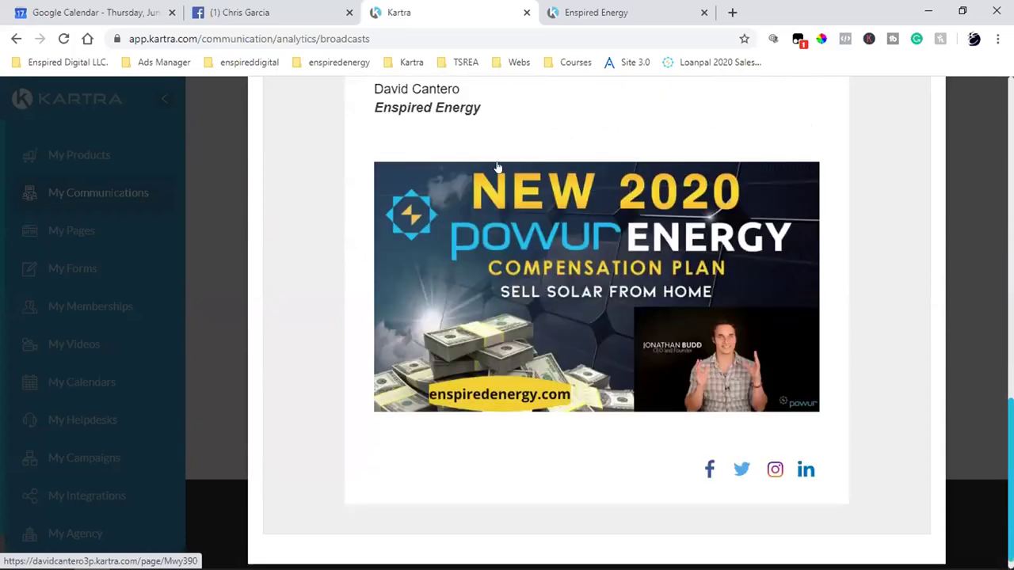
{"action": "left_click", "coordinate": [564, 221]}
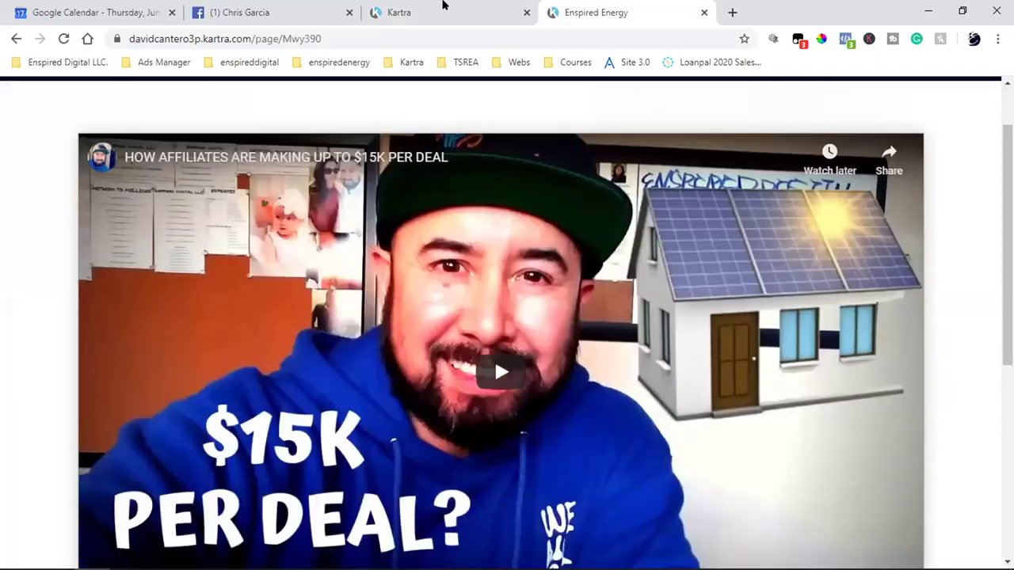
{"action": "left_click", "coordinate": [442, 9]}
{"action": "left_click", "coordinate": [567, 270]}
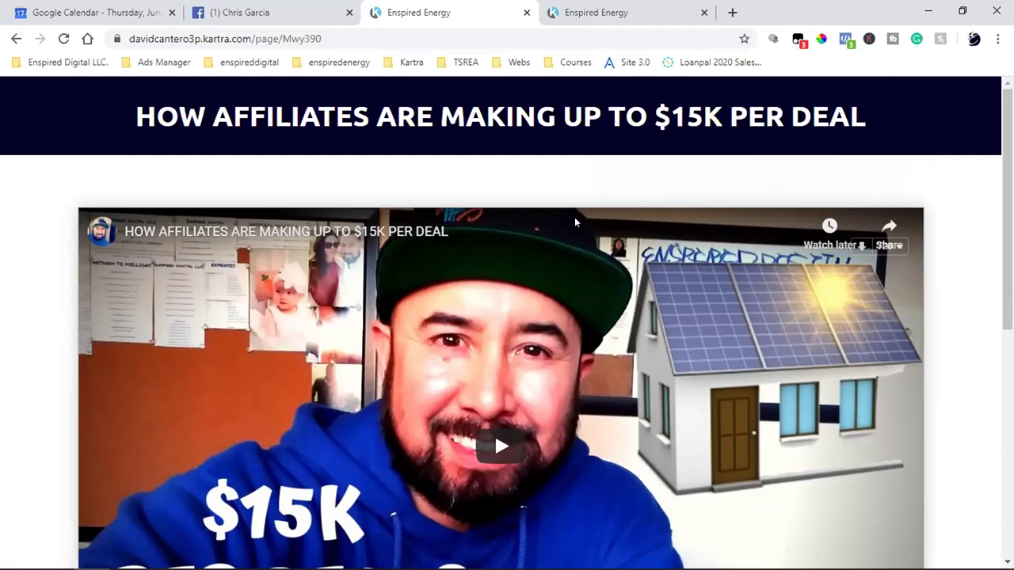
- Go back to the Broadcasts analytics page listing 223 recipients, 66 opens and 7 clicks
{"action": "left_click", "coordinate": [16, 38]}
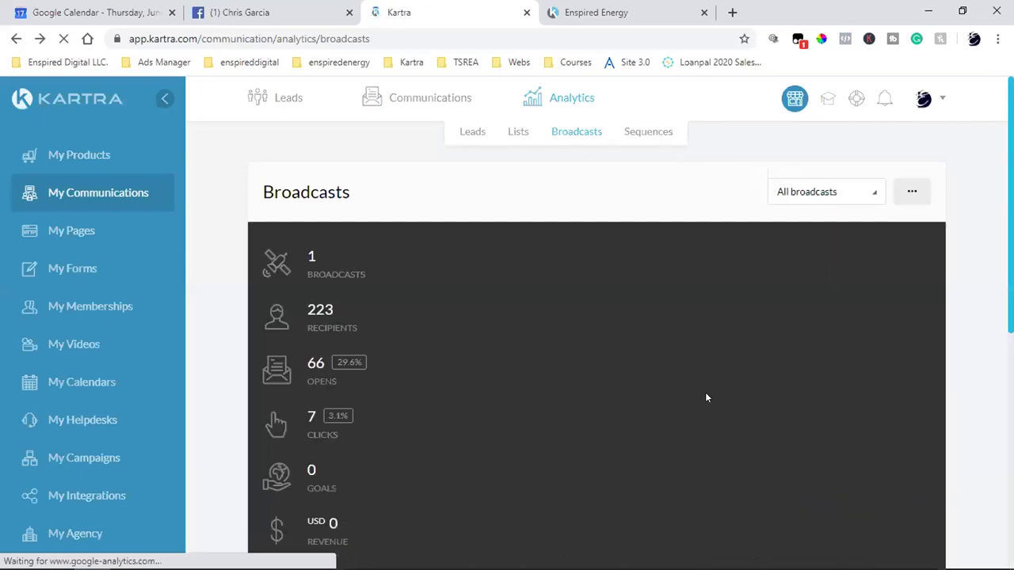
{"action": "scroll", "coordinate": [707, 397], "scroll_direction": "down", "scroll_amount": 2}
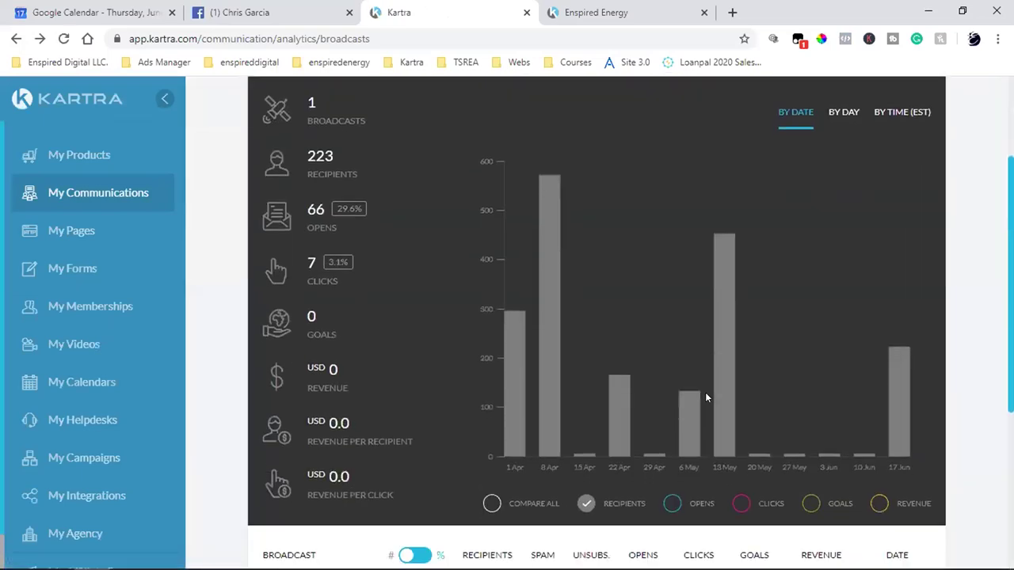
{"action": "scroll", "coordinate": [706, 397], "scroll_direction": "down", "scroll_amount": 4}
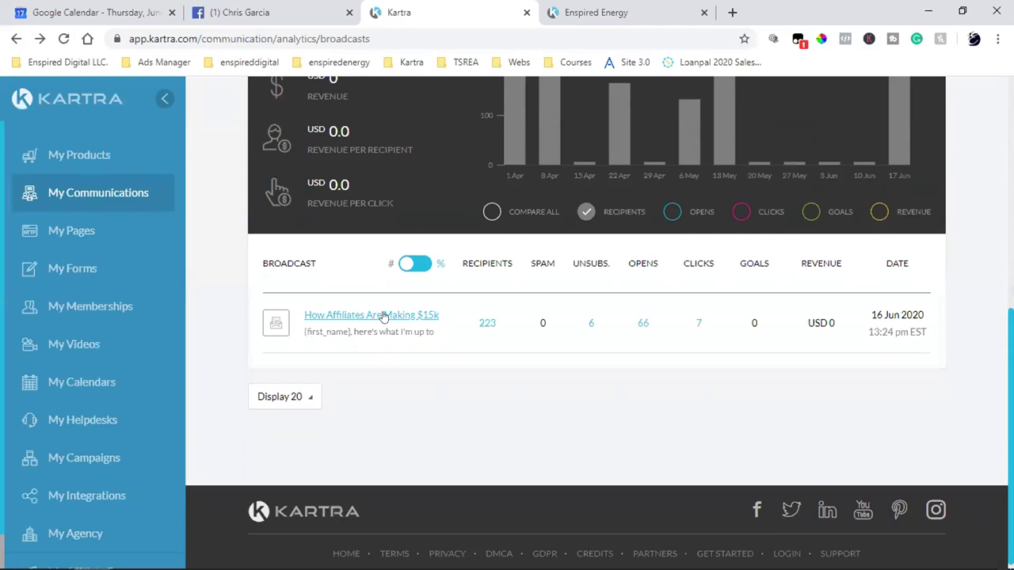
{"action": "left_click", "coordinate": [383, 316]}
{"action": "scroll", "coordinate": [677, 390], "scroll_direction": "down", "scroll_amount": 3}
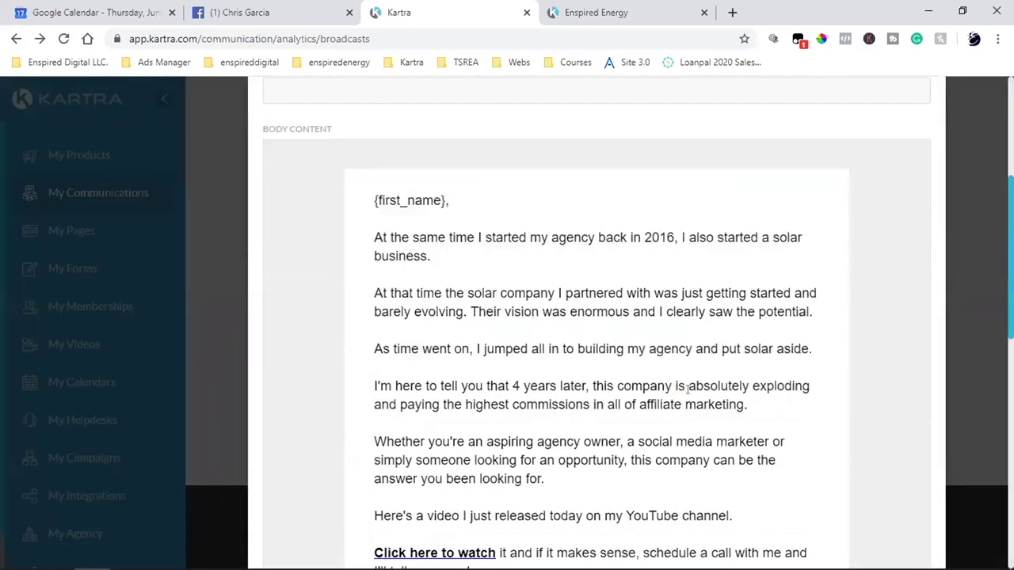
{"action": "scroll", "coordinate": [688, 388], "scroll_direction": "down", "scroll_amount": 1}
{"action": "scroll", "coordinate": [543, 261], "scroll_direction": "down", "scroll_amount": 2}
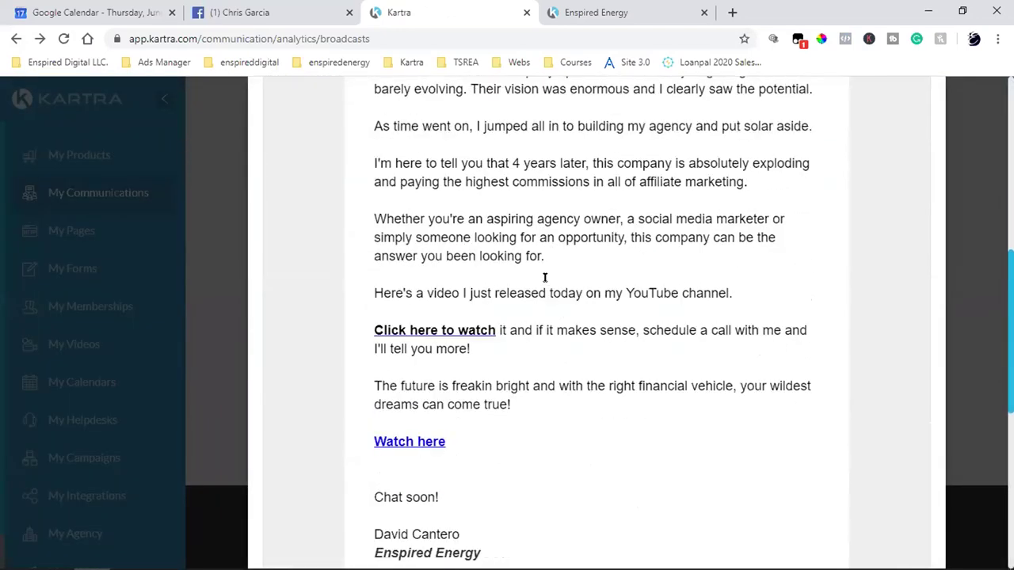
{"action": "scroll", "coordinate": [618, 317], "scroll_direction": "down", "scroll_amount": 2}
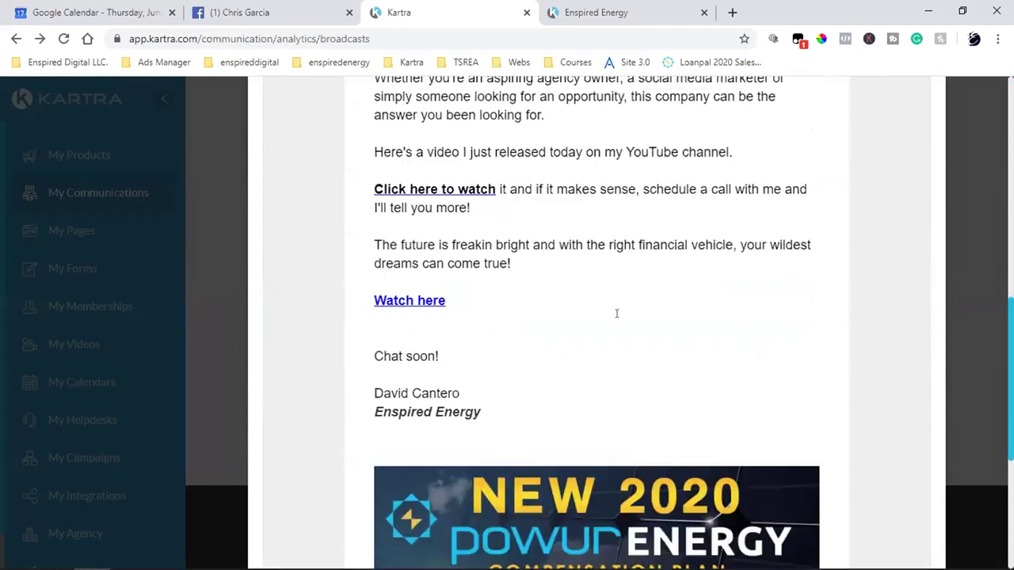
{"action": "scroll", "coordinate": [616, 313], "scroll_direction": "down", "scroll_amount": 1}
{"action": "scroll", "coordinate": [617, 313], "scroll_direction": "up", "scroll_amount": 5}
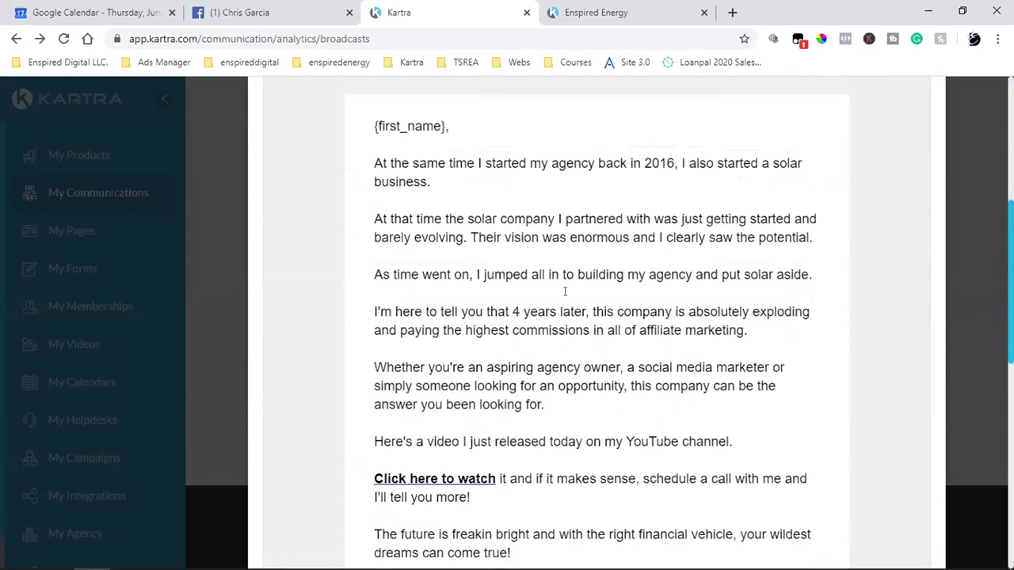
{"action": "scroll", "coordinate": [501, 210], "scroll_direction": "down", "scroll_amount": 3}
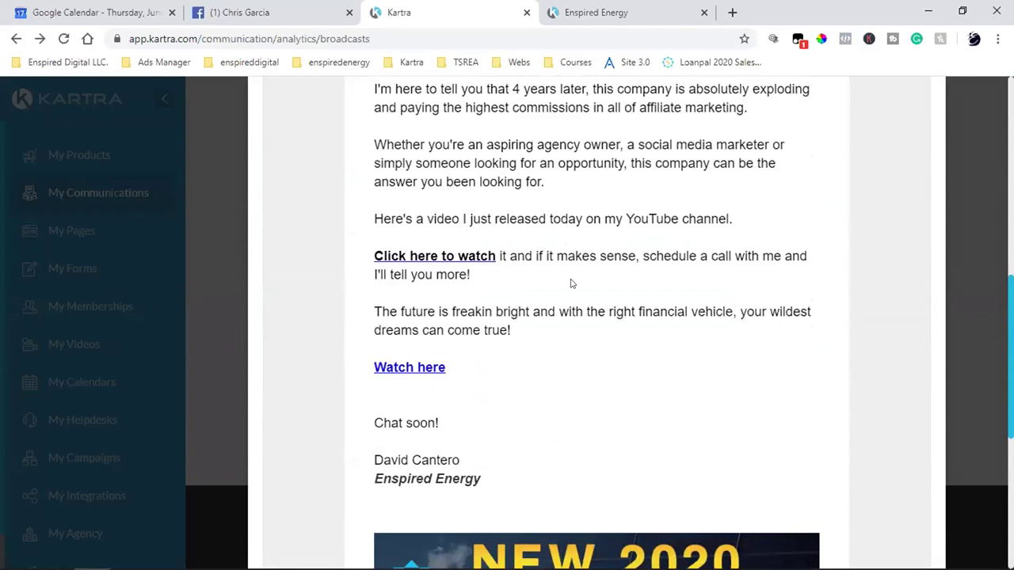
{"action": "scroll", "coordinate": [570, 284], "scroll_direction": "up", "scroll_amount": 3}
{"action": "scroll", "coordinate": [405, 294], "scroll_direction": "up", "scroll_amount": 1}
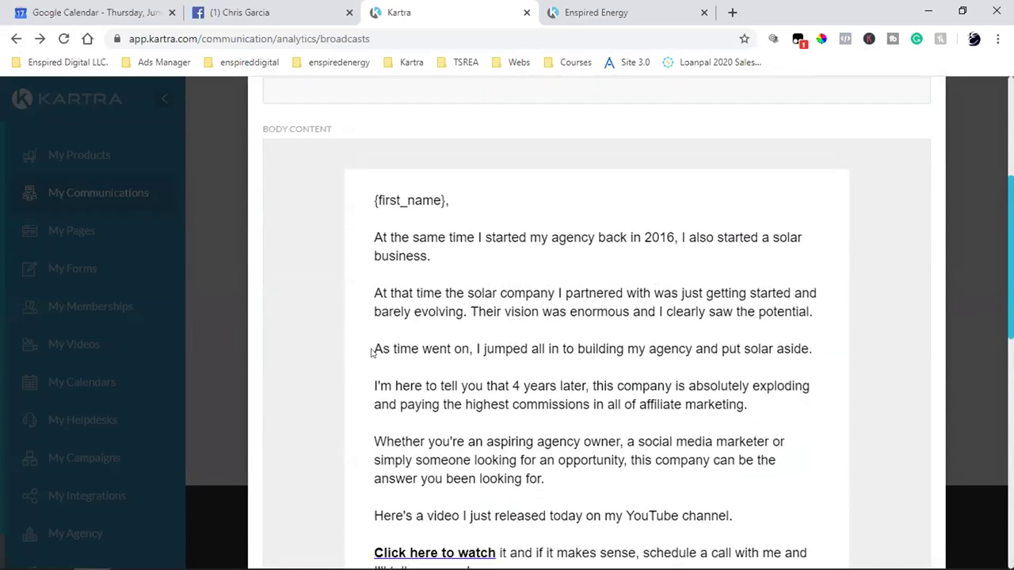
{"action": "left_click_drag", "start_coordinate": [372, 351], "coordinate": [612, 379]}
{"action": "scroll", "coordinate": [554, 506], "scroll_direction": "down", "scroll_amount": 2}
{"action": "scroll", "coordinate": [576, 471], "scroll_direction": "down", "scroll_amount": 2}
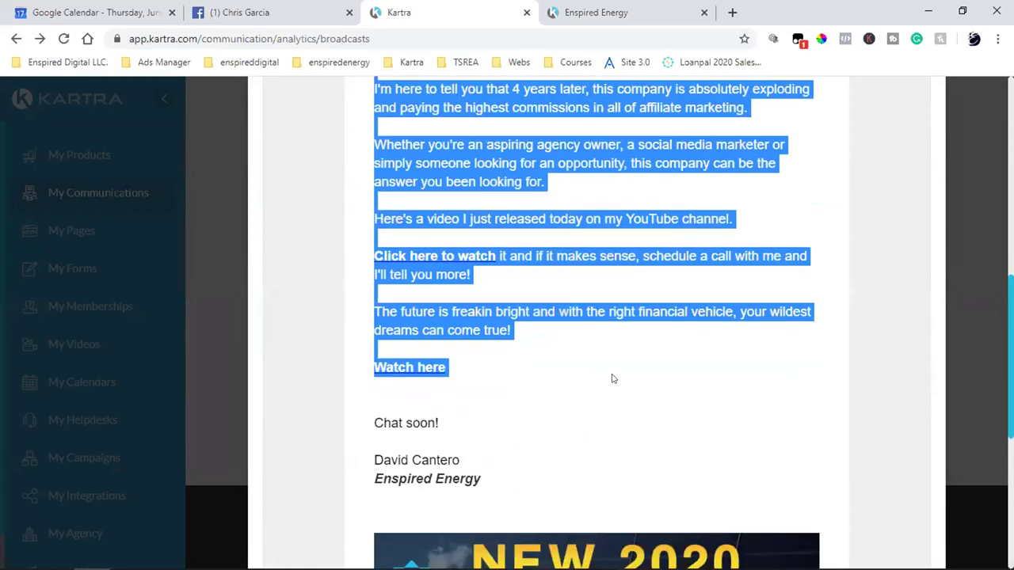
{"action": "scroll", "coordinate": [754, 388], "scroll_direction": "up", "scroll_amount": 3}
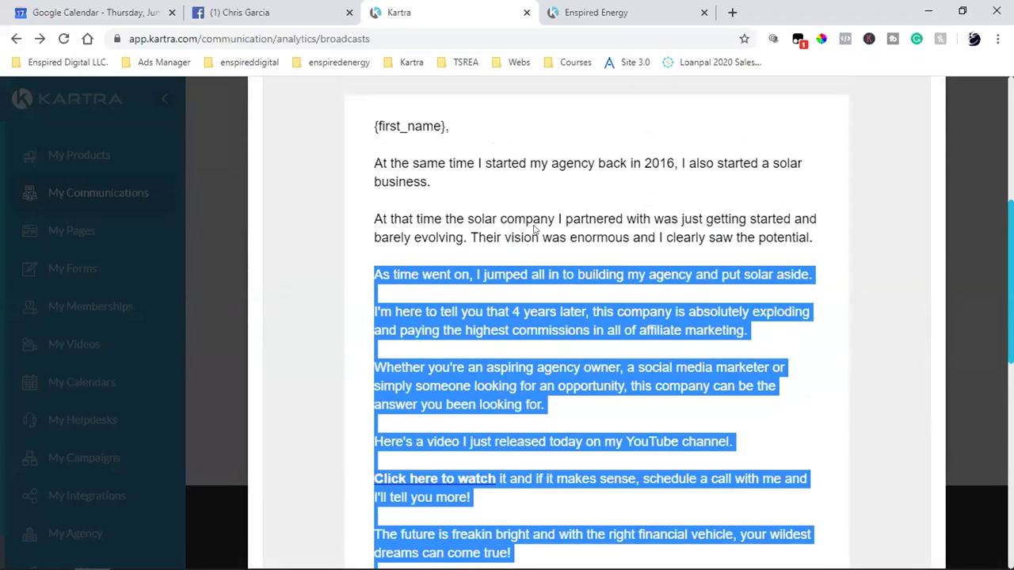
{"action": "scroll", "coordinate": [534, 230], "scroll_direction": "down", "scroll_amount": 4}
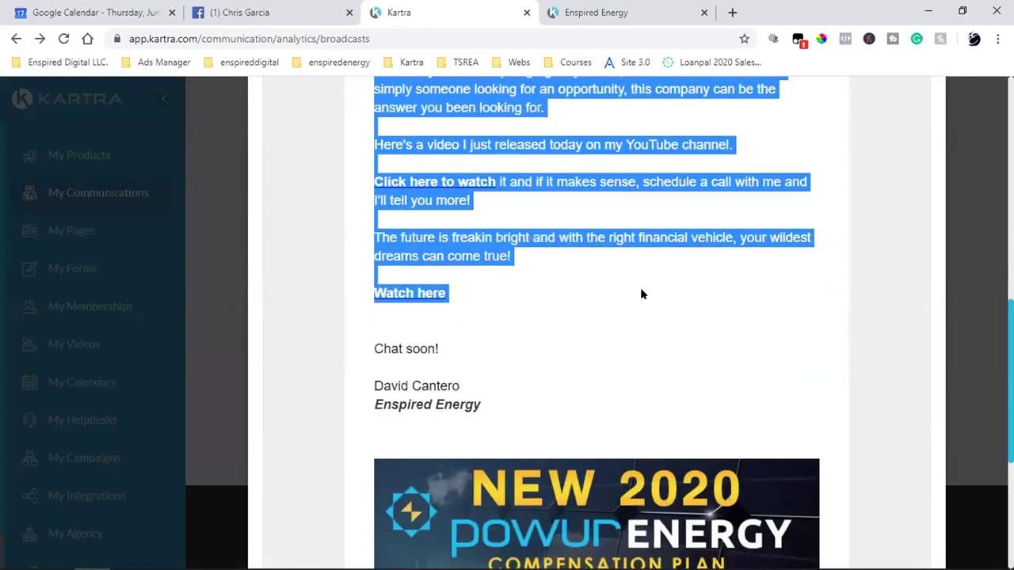
{"action": "scroll", "coordinate": [642, 294], "scroll_direction": "up", "scroll_amount": 7}
{"action": "scroll", "coordinate": [640, 293], "scroll_direction": "down", "scroll_amount": 3}
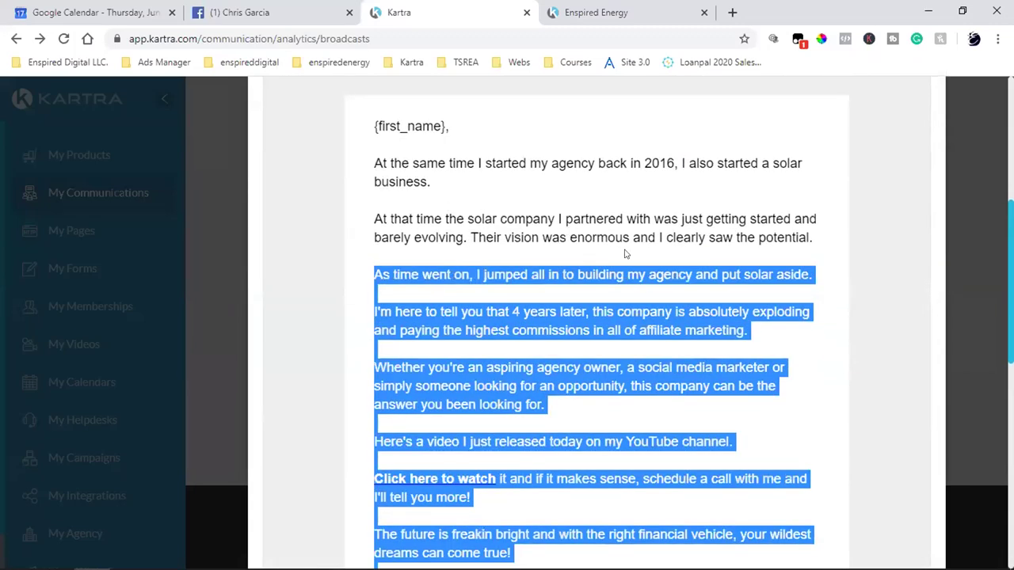
{"action": "left_click", "coordinate": [634, 211]}
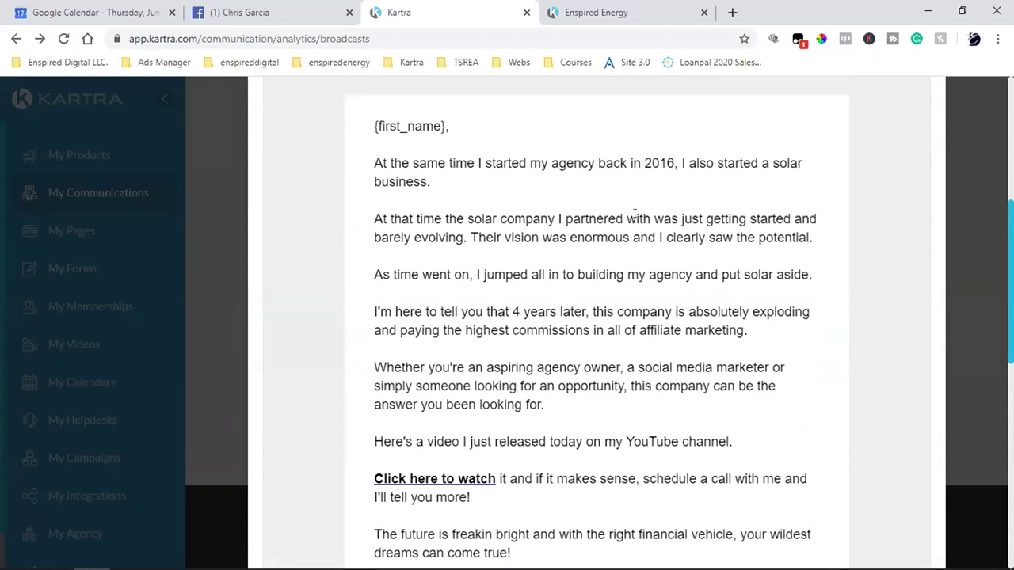
{"action": "left_click", "coordinate": [602, 9]}
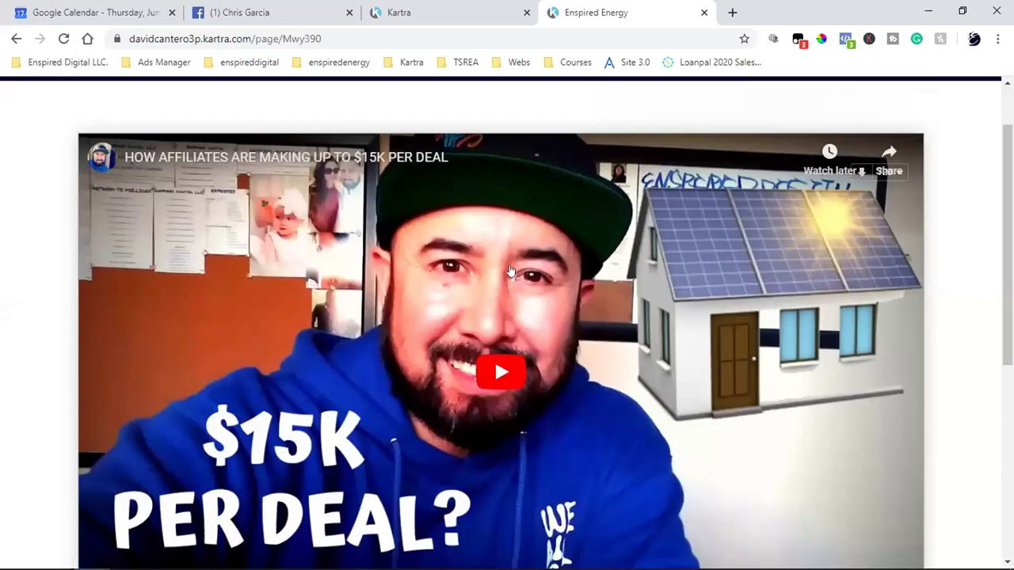
{"action": "scroll", "coordinate": [511, 272], "scroll_direction": "up", "scroll_amount": 1}
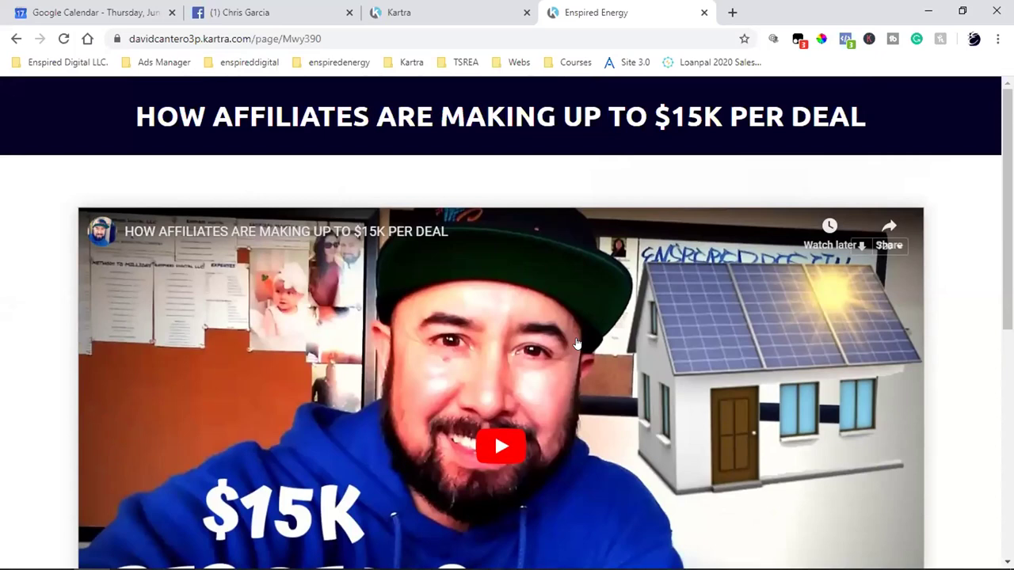
{"action": "left_click", "coordinate": [460, 9]}
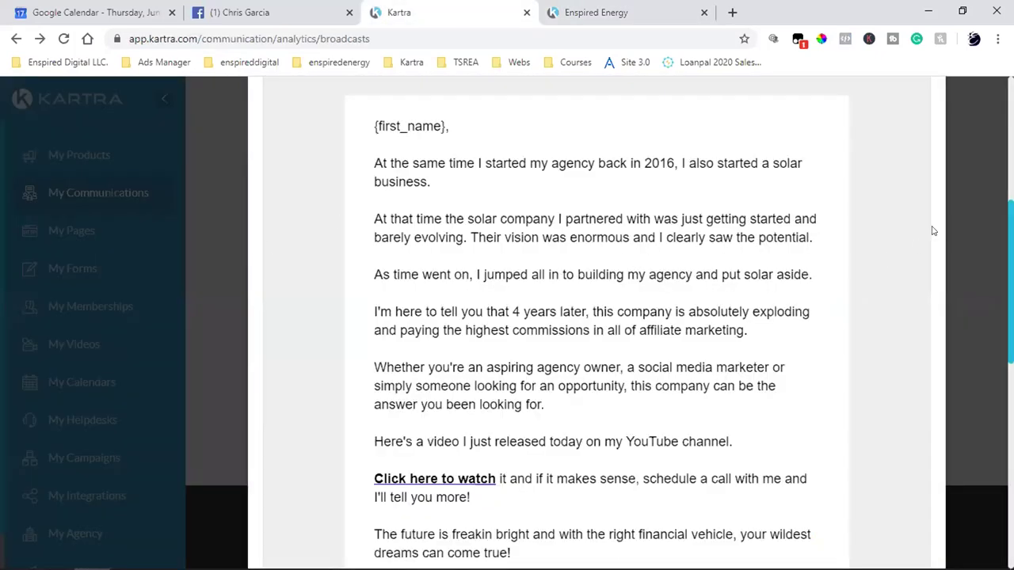
{"action": "scroll", "coordinate": [952, 230], "scroll_direction": "up", "scroll_amount": 5}
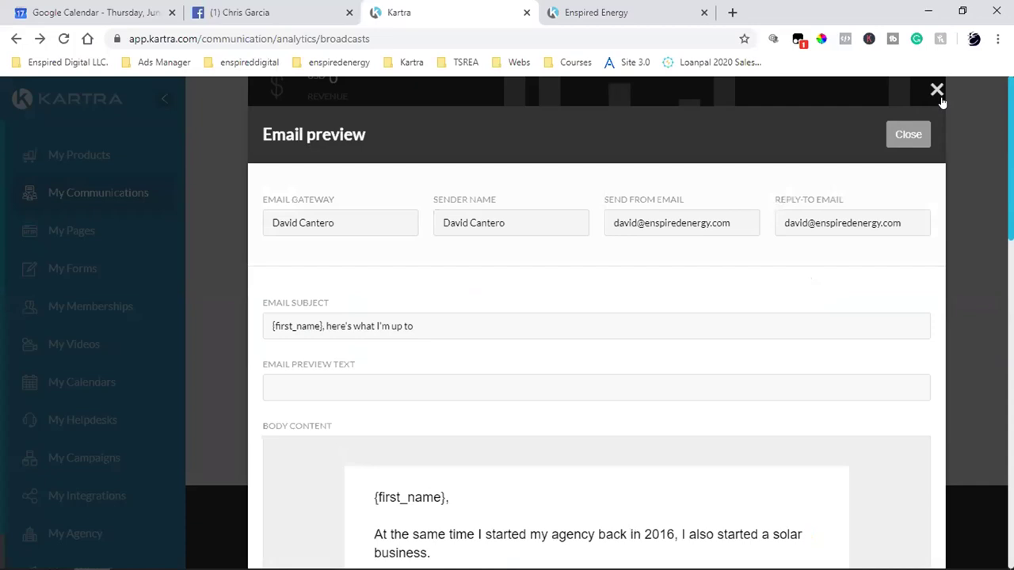
{"action": "key", "text": "Escape"}
{"action": "left_click", "coordinate": [87, 345]}
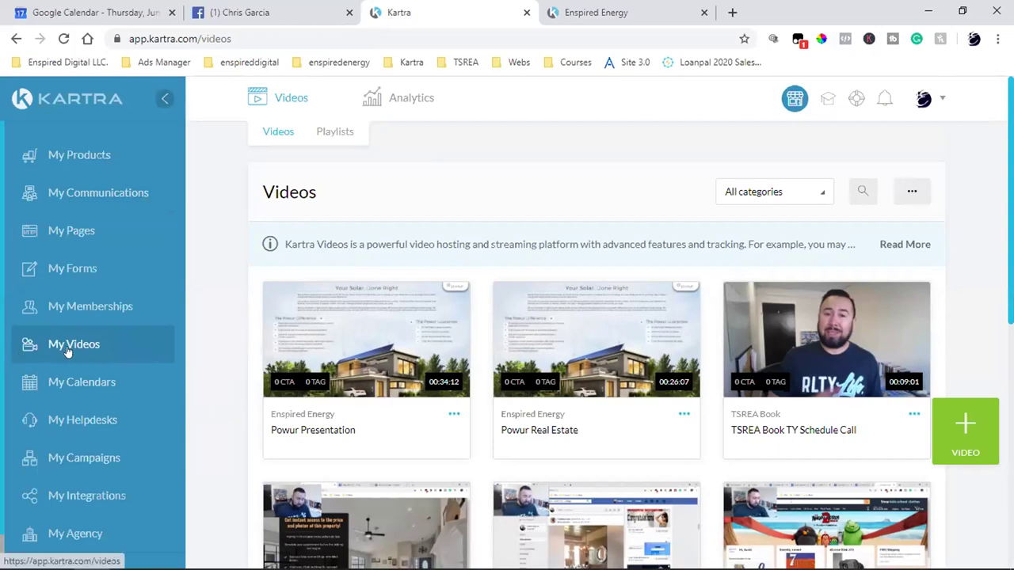
- Start a new single-video upload in the library, then bring the Enspired Energy page forward
{"action": "left_click", "coordinate": [949, 446]}
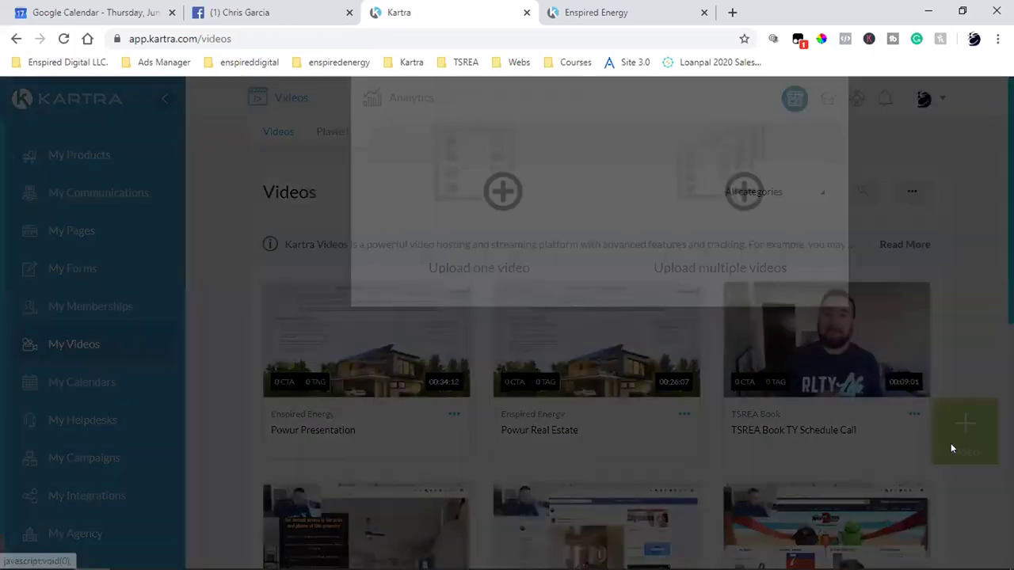
{"action": "left_click", "coordinate": [469, 269]}
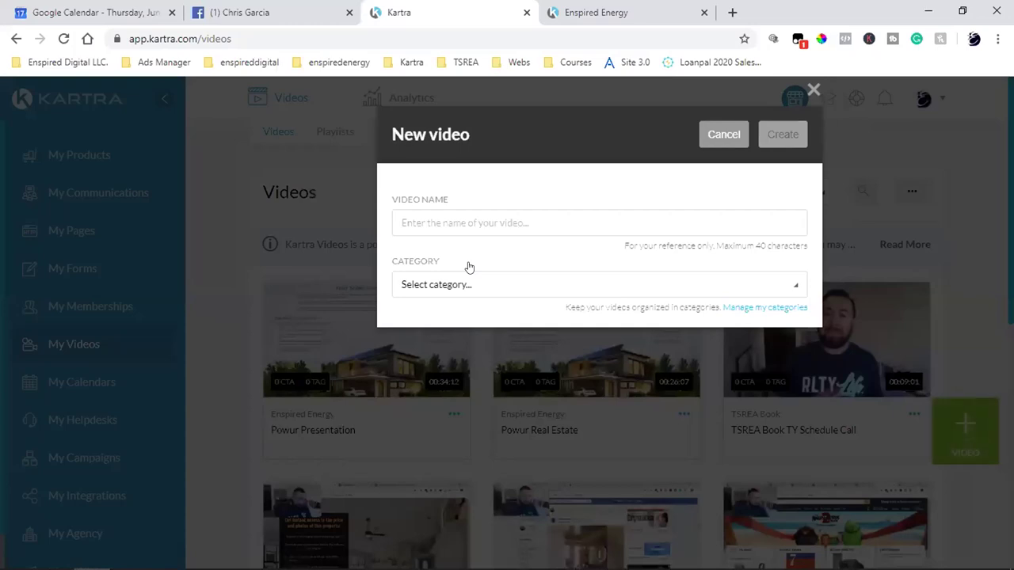
{"action": "left_click", "coordinate": [590, 12]}
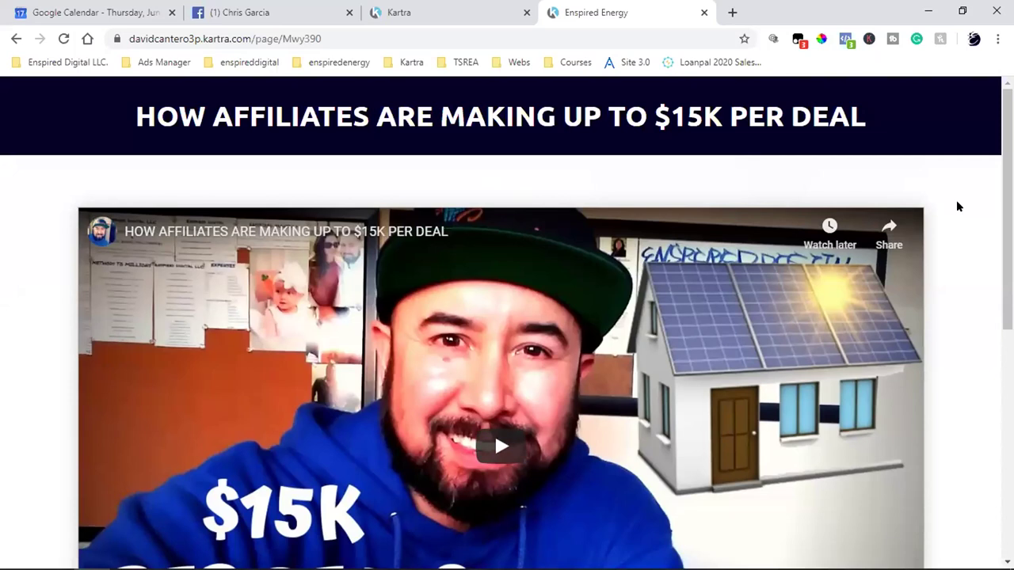
- Open the Enspired Energy page's Schedule A Call Now Strategy Call calendar in a new tab
{"action": "scroll", "coordinate": [957, 206], "scroll_direction": "down", "scroll_amount": 4}
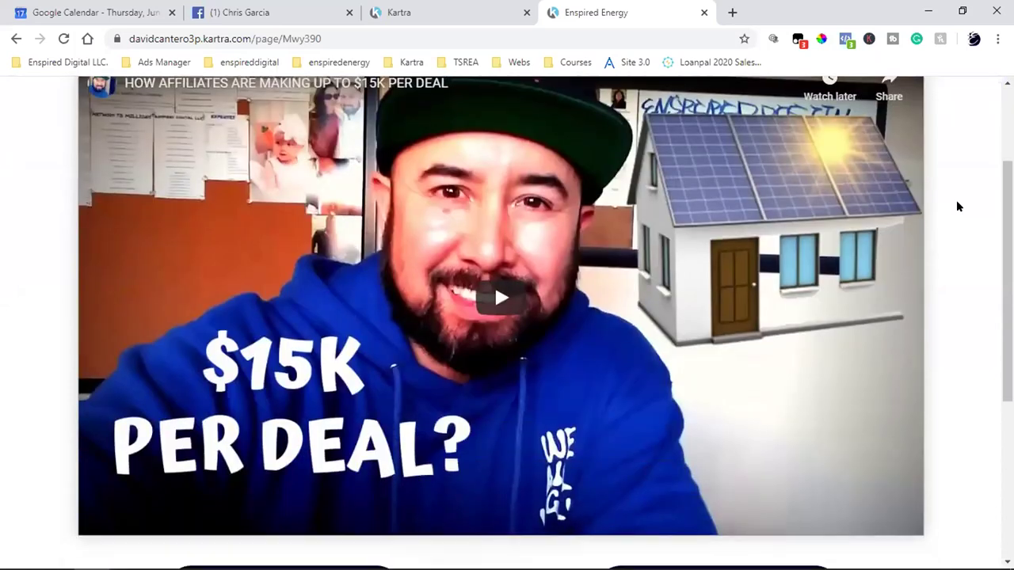
{"action": "scroll", "coordinate": [957, 206], "scroll_direction": "up", "scroll_amount": 4}
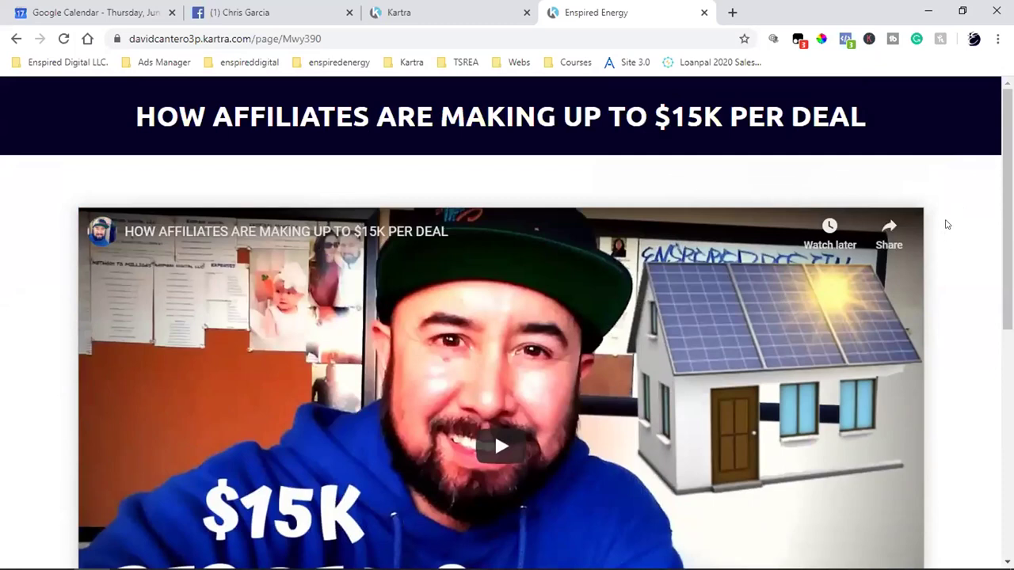
{"action": "scroll", "coordinate": [945, 225], "scroll_direction": "down", "scroll_amount": 4}
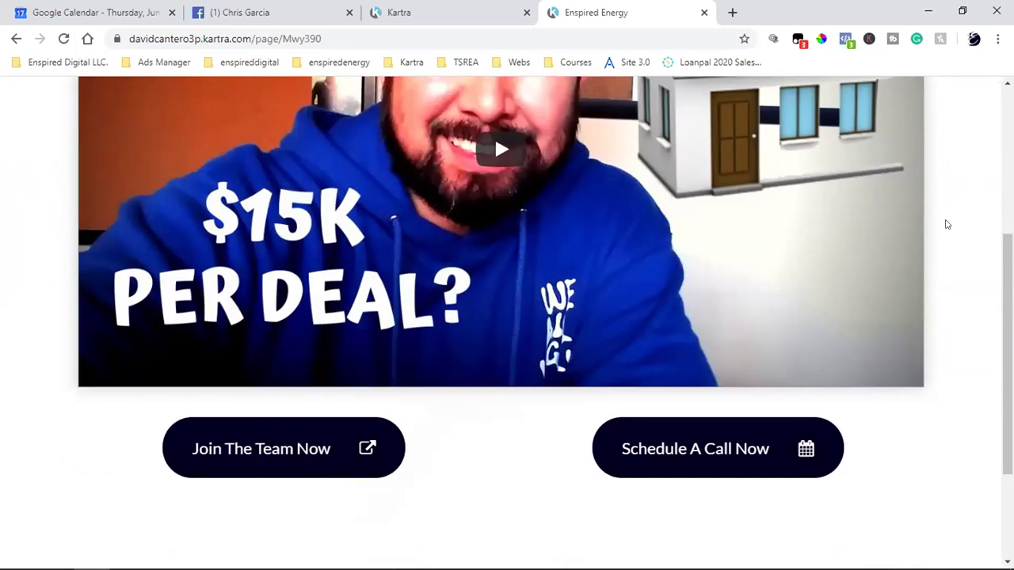
{"action": "scroll", "coordinate": [947, 225], "scroll_direction": "up", "scroll_amount": 4}
{"action": "scroll", "coordinate": [947, 225], "scroll_direction": "down", "scroll_amount": 2}
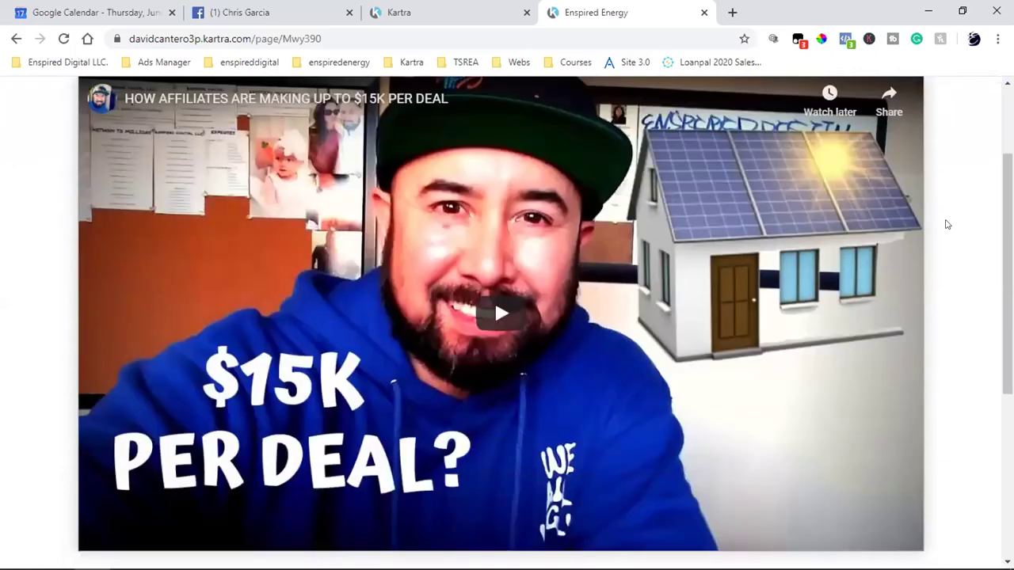
{"action": "scroll", "coordinate": [947, 225], "scroll_direction": "down", "scroll_amount": 2}
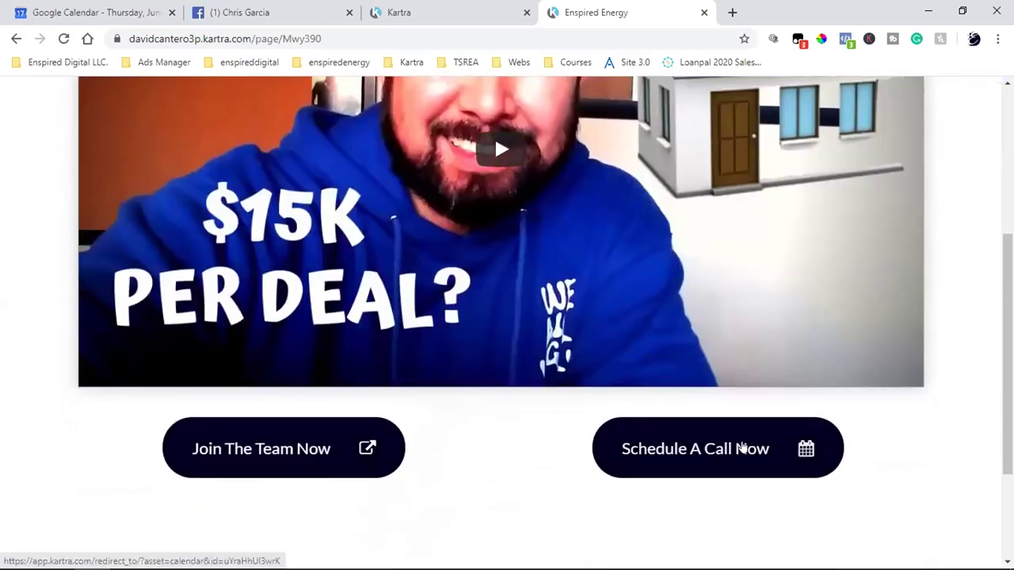
{"action": "scroll", "coordinate": [742, 448], "scroll_direction": "down", "scroll_amount": 1}
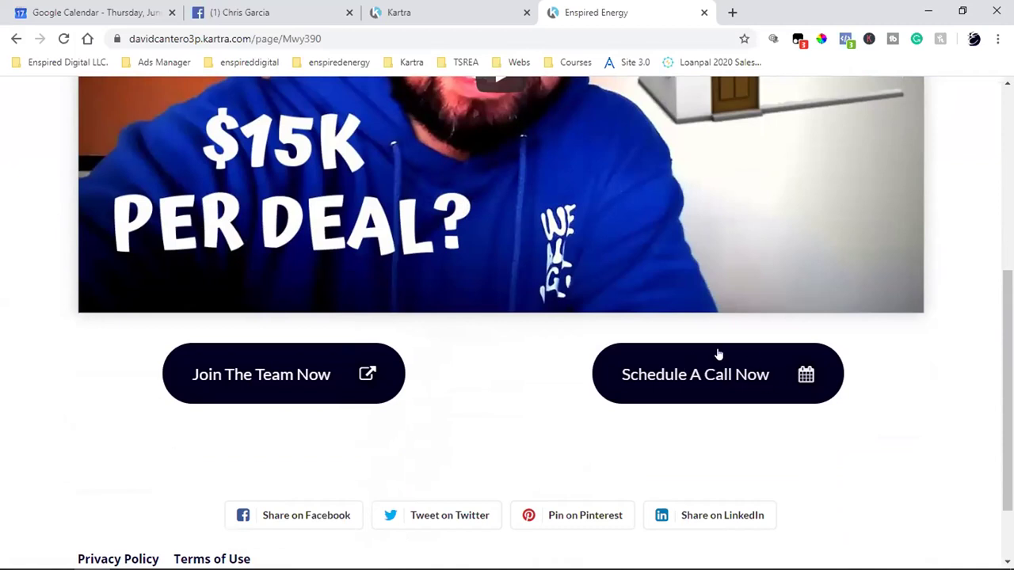
{"action": "left_click", "coordinate": [722, 391]}
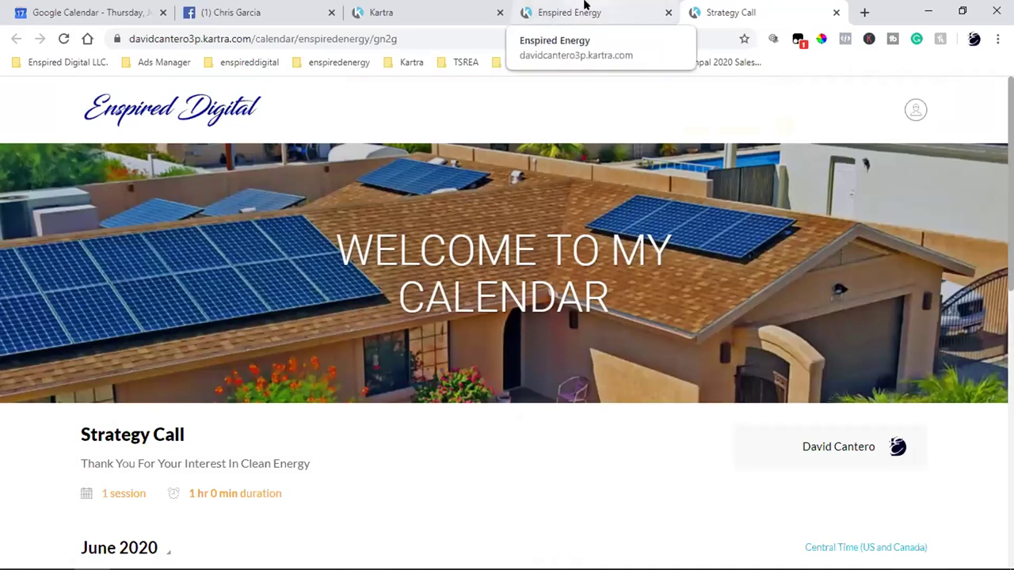
{"action": "left_click", "coordinate": [585, 5]}
- Review the Enspired Energy page buttons, then return to Kartra's Videos page and its New video dialog
{"action": "scroll", "coordinate": [713, 282], "scroll_direction": "up", "scroll_amount": 3}
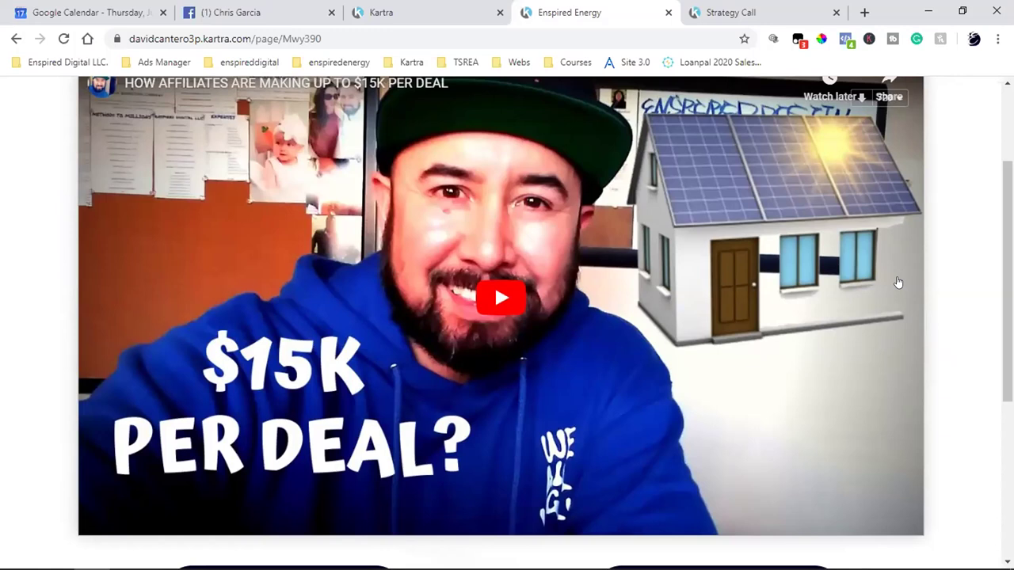
{"action": "scroll", "coordinate": [898, 283], "scroll_direction": "down", "scroll_amount": 3}
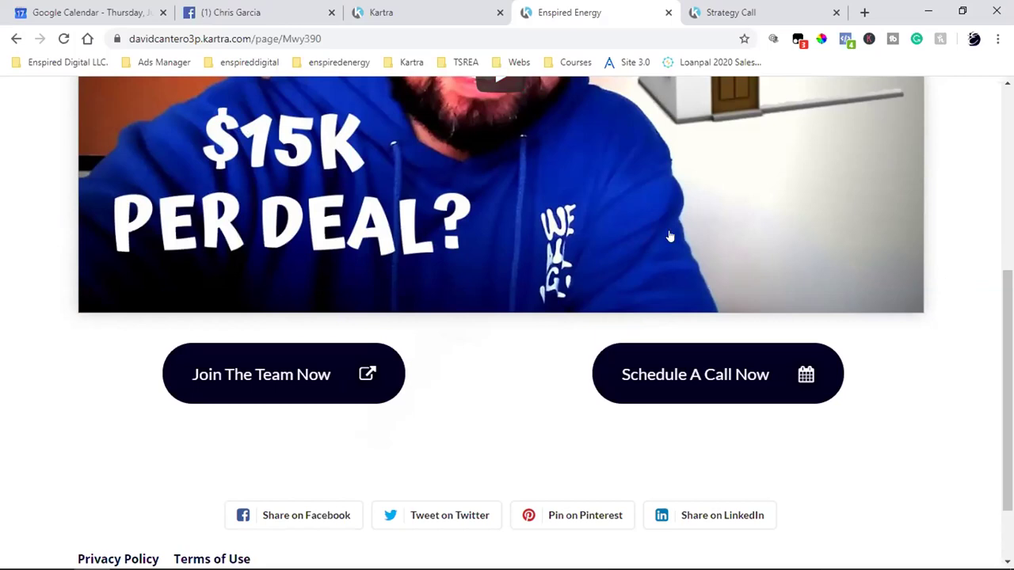
{"action": "left_click", "coordinate": [435, 8]}
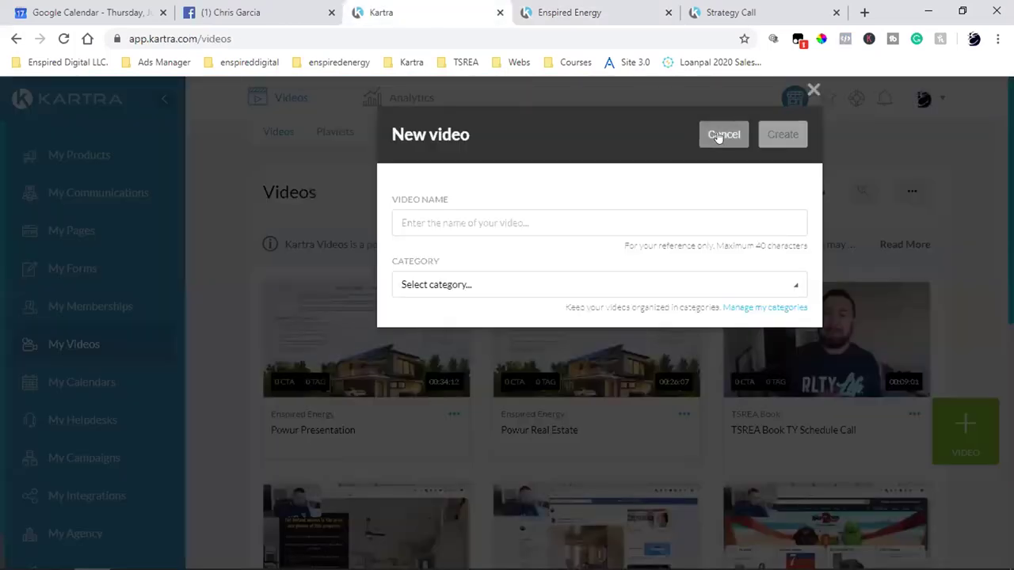
{"action": "left_click", "coordinate": [718, 135]}
- Cancel the New video dialog and go to Automations under My Communications
{"action": "left_click", "coordinate": [840, 89]}
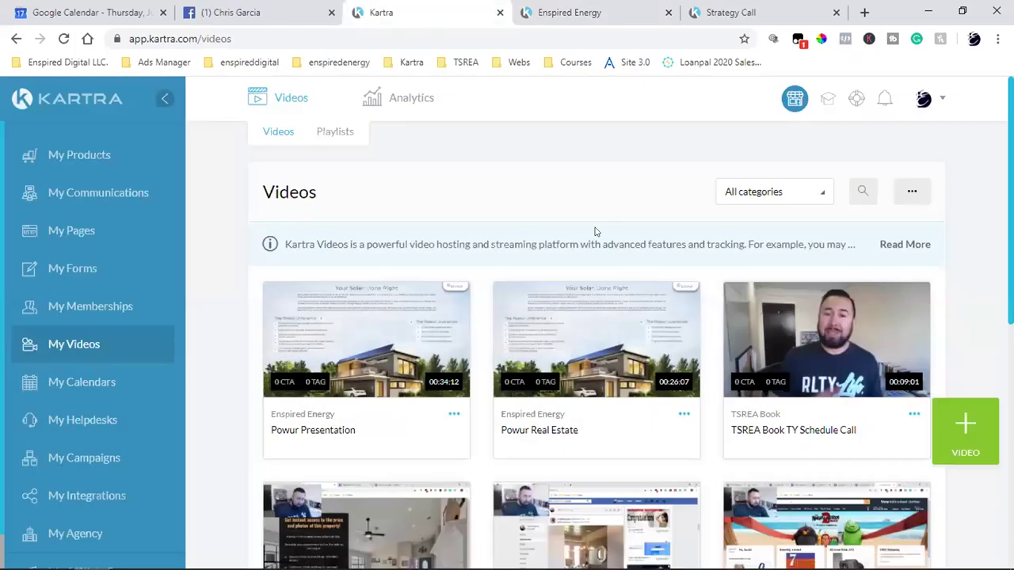
{"action": "left_click", "coordinate": [87, 189]}
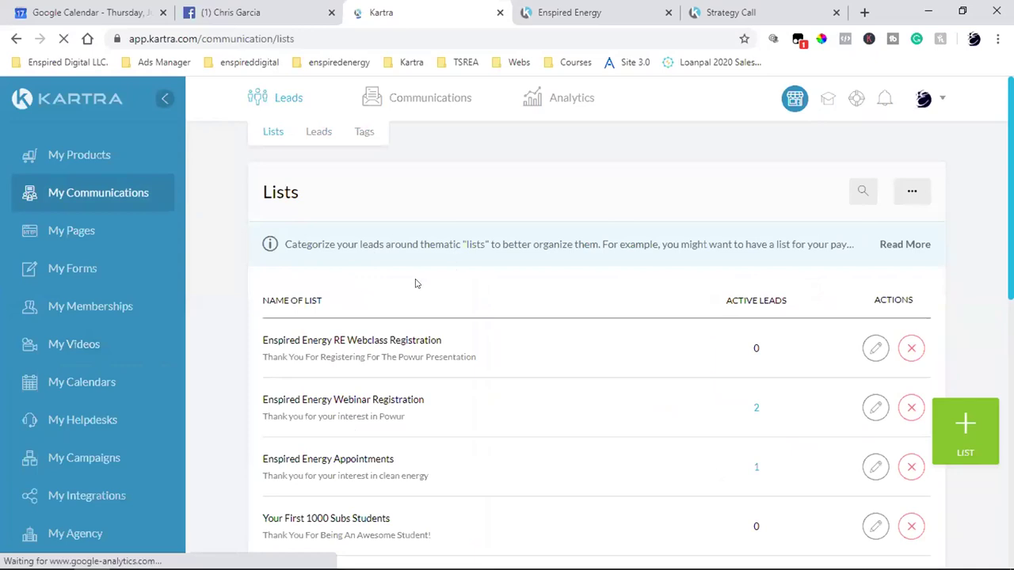
{"action": "mouse_move", "coordinate": [423, 100]}
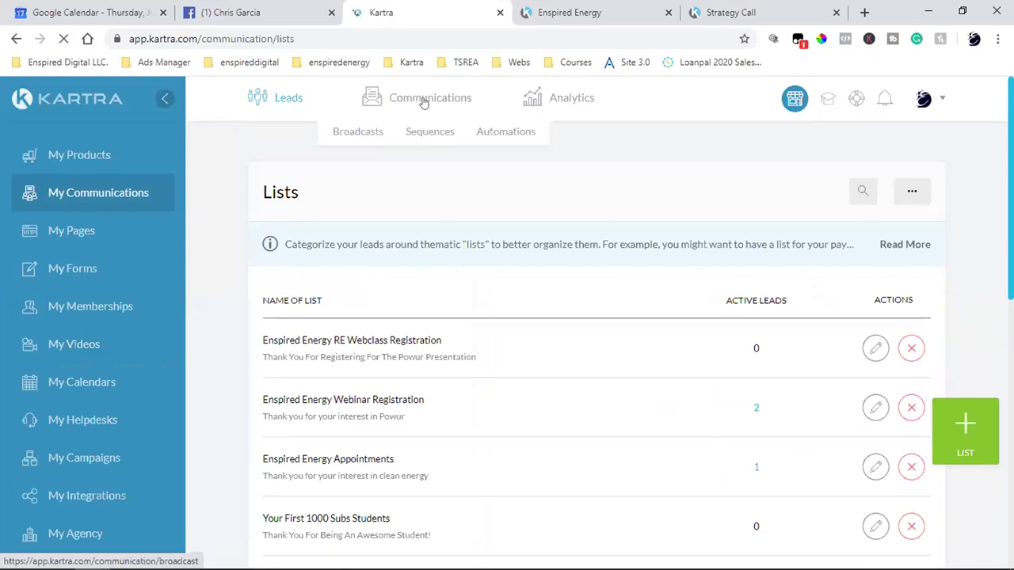
{"action": "left_click", "coordinate": [504, 134]}
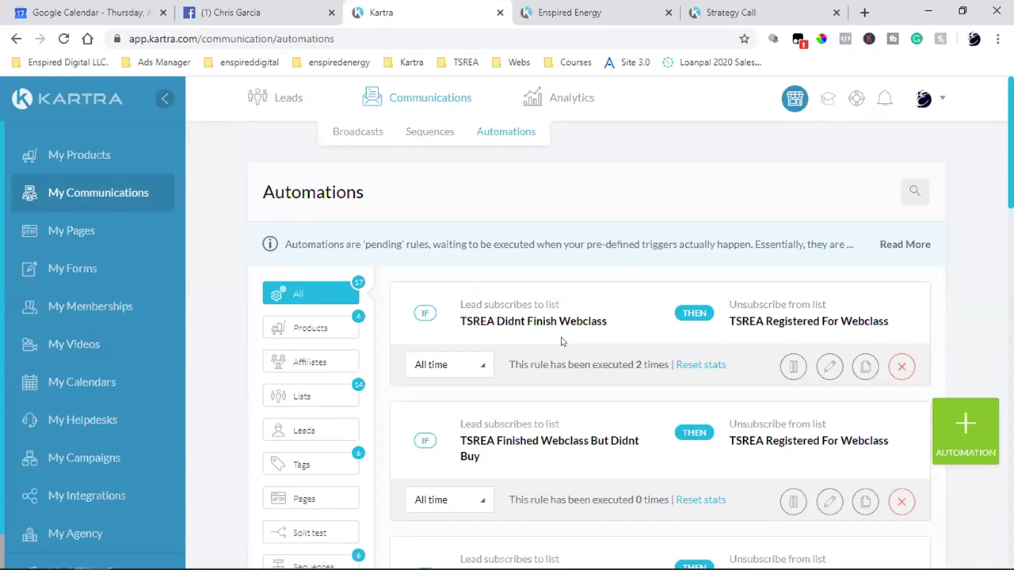
- Highlight the TSREA rules' trigger and unsubscribe lists, ending on the TSREA Clients list
{"action": "scroll", "coordinate": [561, 341], "scroll_direction": "down", "scroll_amount": 1}
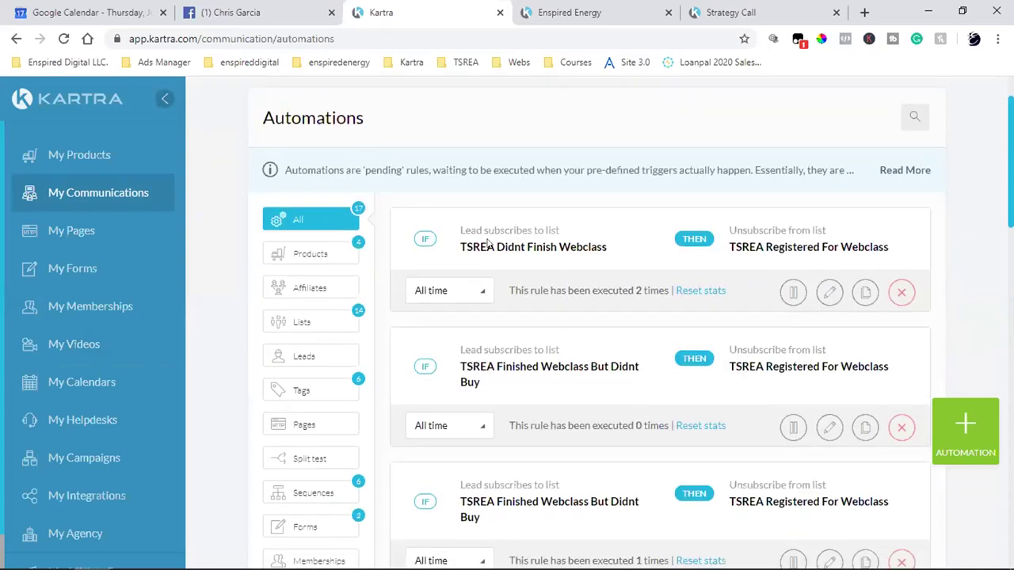
{"action": "triple_click", "coordinate": [508, 247]}
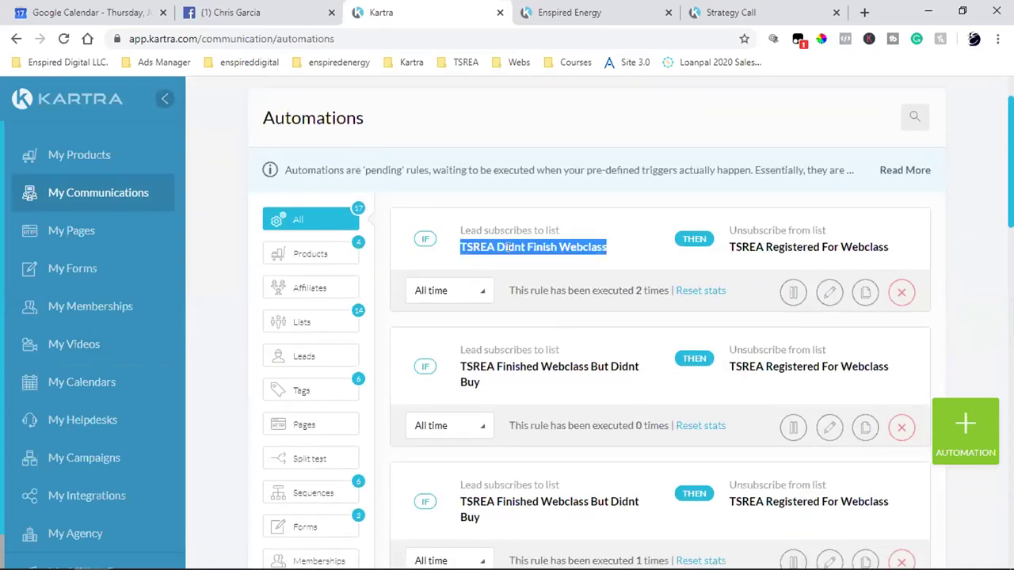
{"action": "triple_click", "coordinate": [792, 247]}
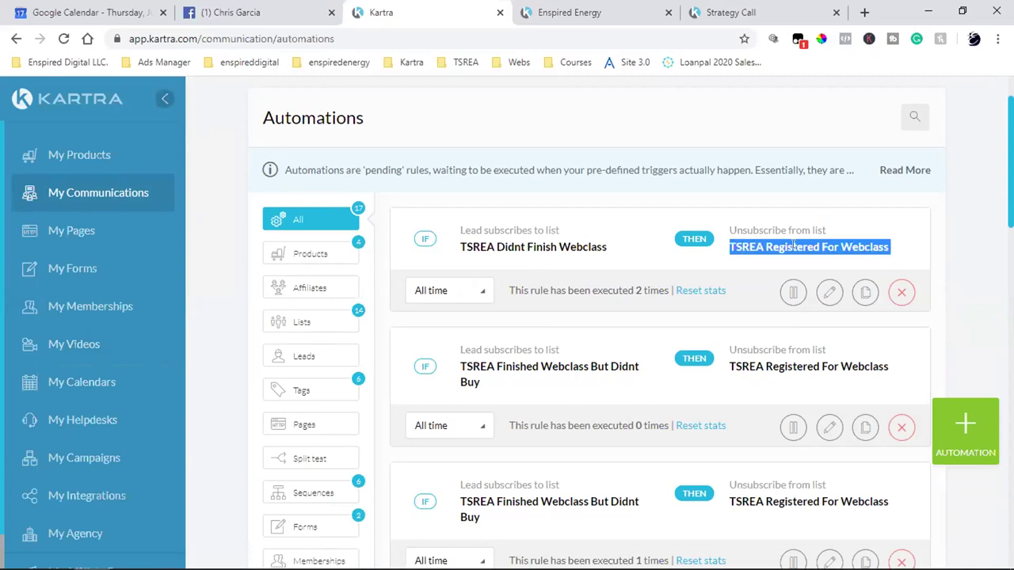
{"action": "scroll", "coordinate": [792, 247], "scroll_direction": "down", "scroll_amount": 2}
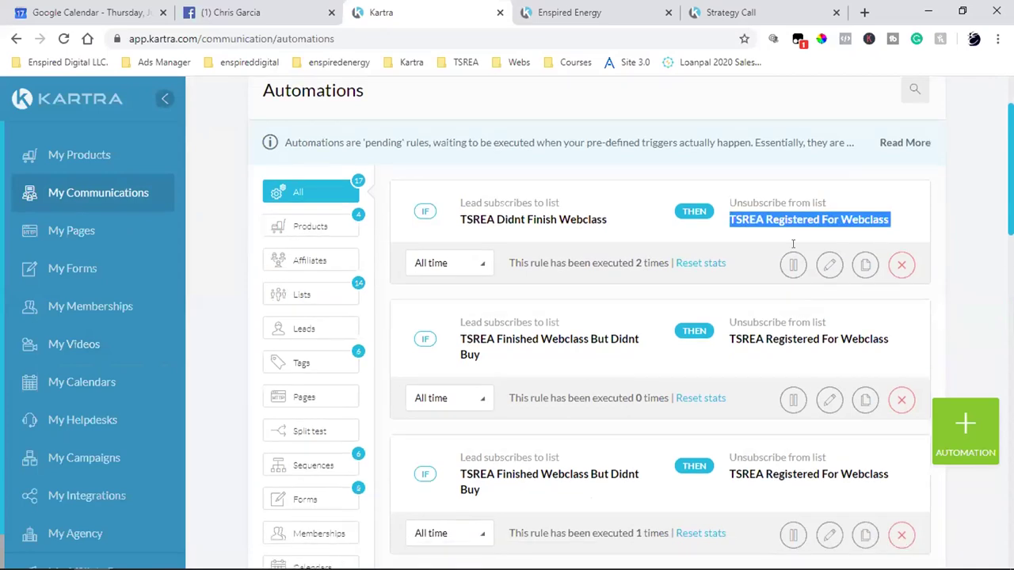
{"action": "triple_click", "coordinate": [551, 218]}
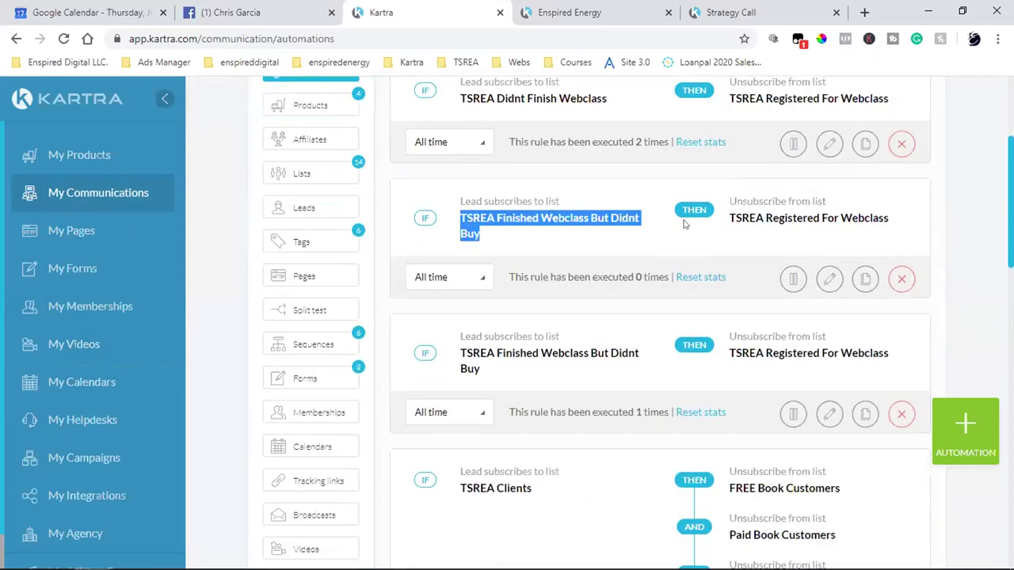
{"action": "triple_click", "coordinate": [816, 219]}
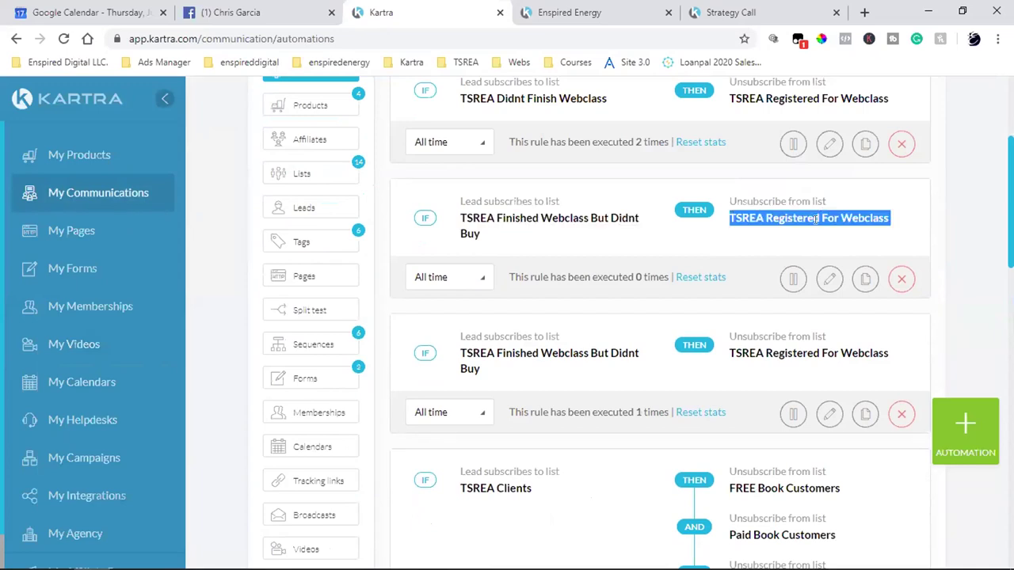
{"action": "scroll", "coordinate": [816, 220], "scroll_direction": "down", "scroll_amount": 4}
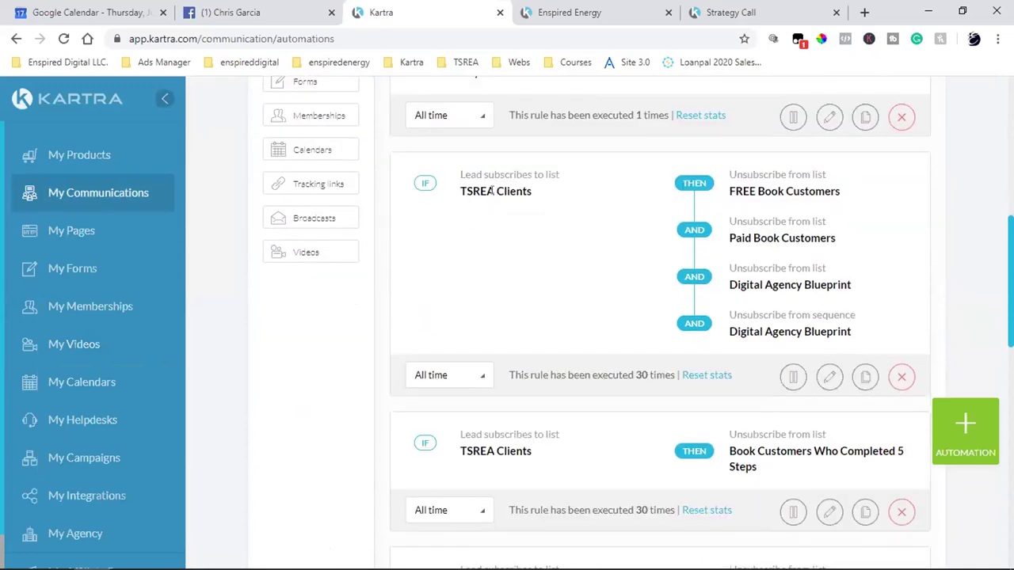
{"action": "triple_click", "coordinate": [492, 191]}
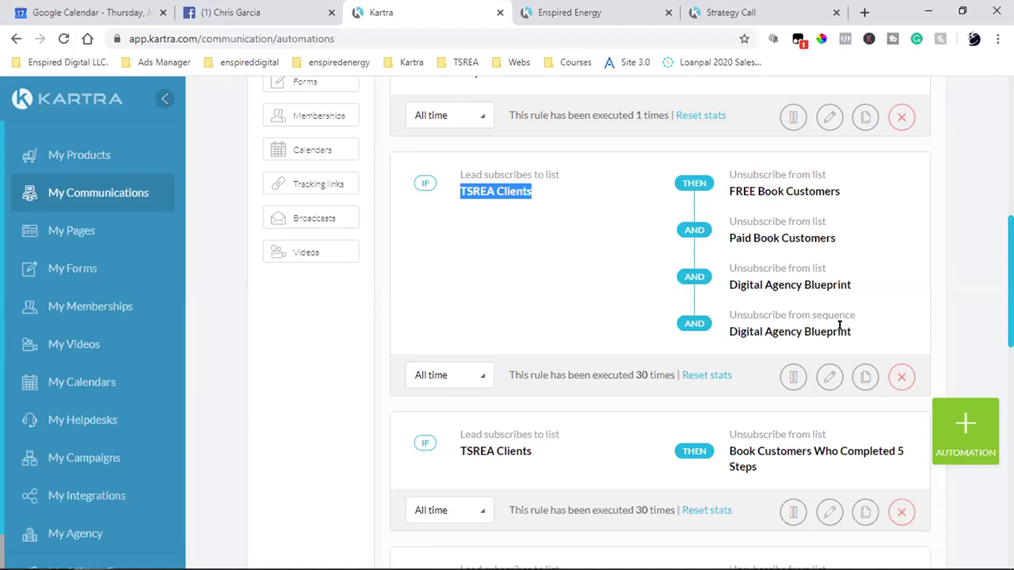
{"action": "left_click", "coordinate": [472, 210]}
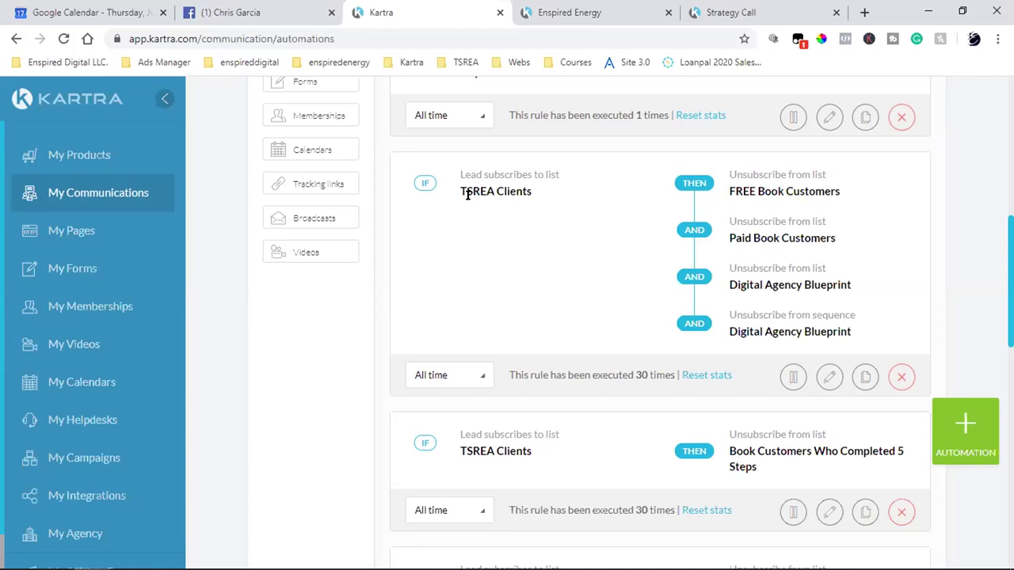
{"action": "left_click_drag", "start_coordinate": [457, 185], "coordinate": [533, 191]}
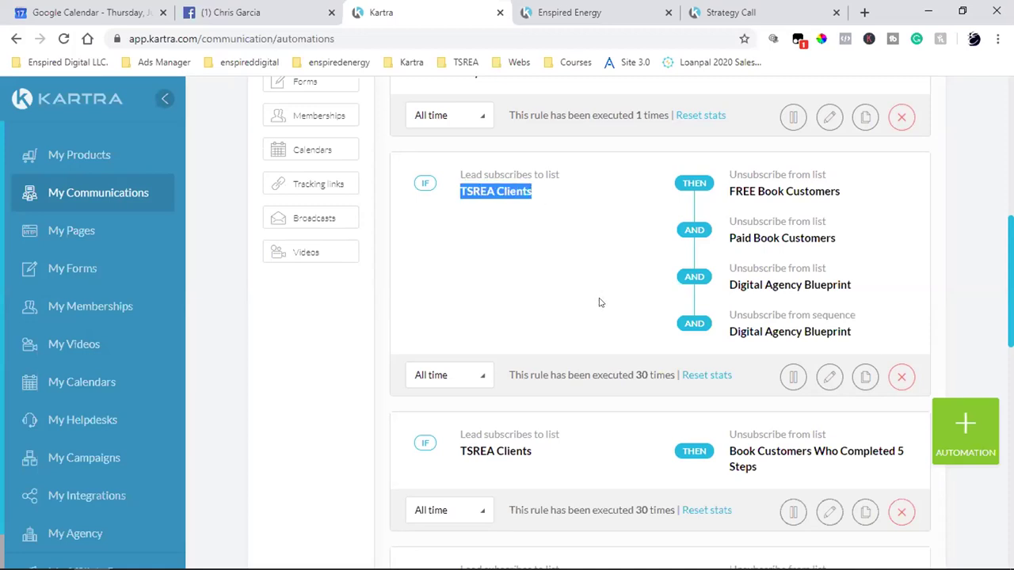
{"action": "left_click", "coordinate": [830, 381]}
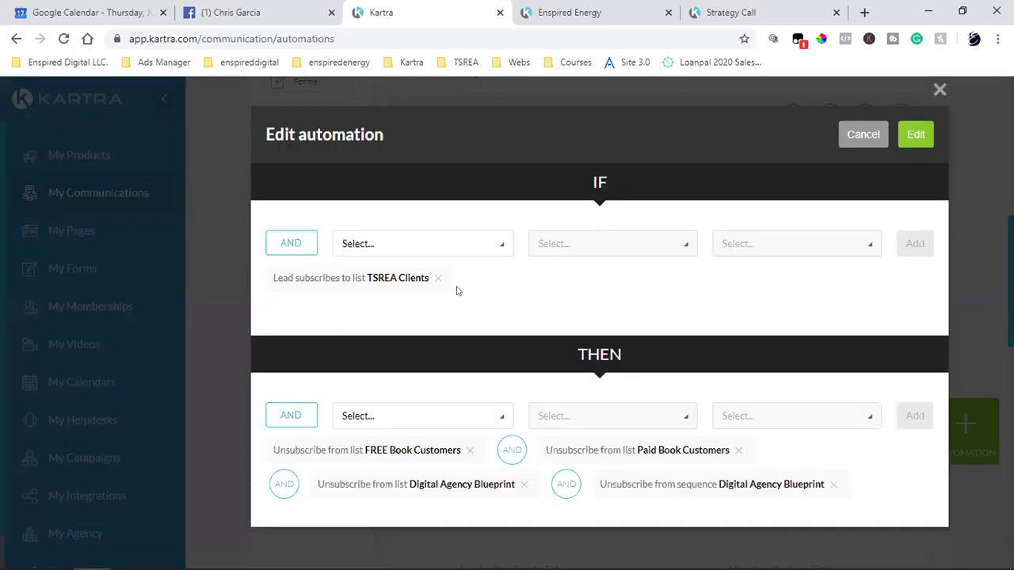
{"action": "left_click_drag", "start_coordinate": [291, 279], "coordinate": [539, 292]}
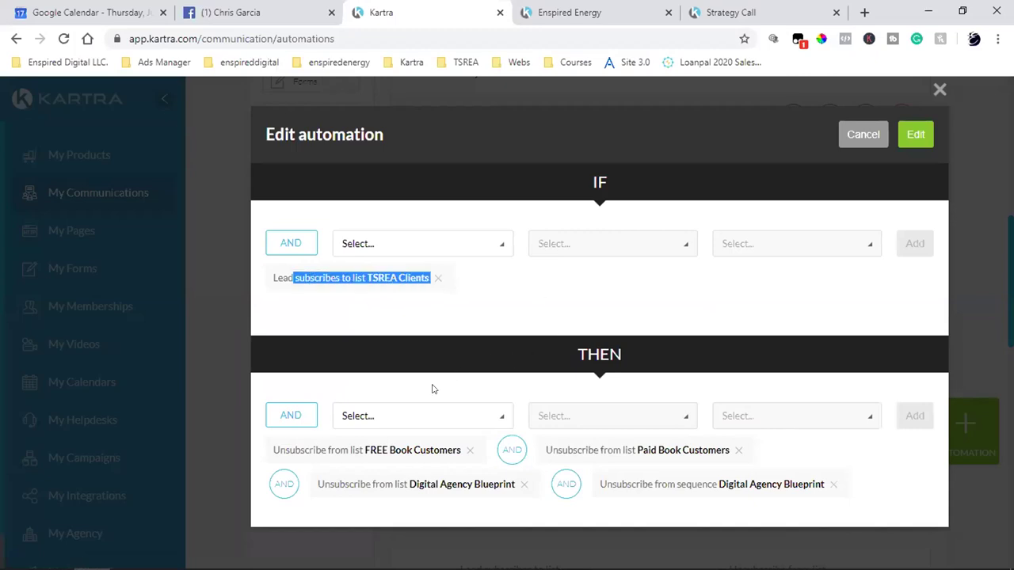
{"action": "left_click", "coordinate": [596, 346]}
{"action": "double_click", "coordinate": [590, 354]}
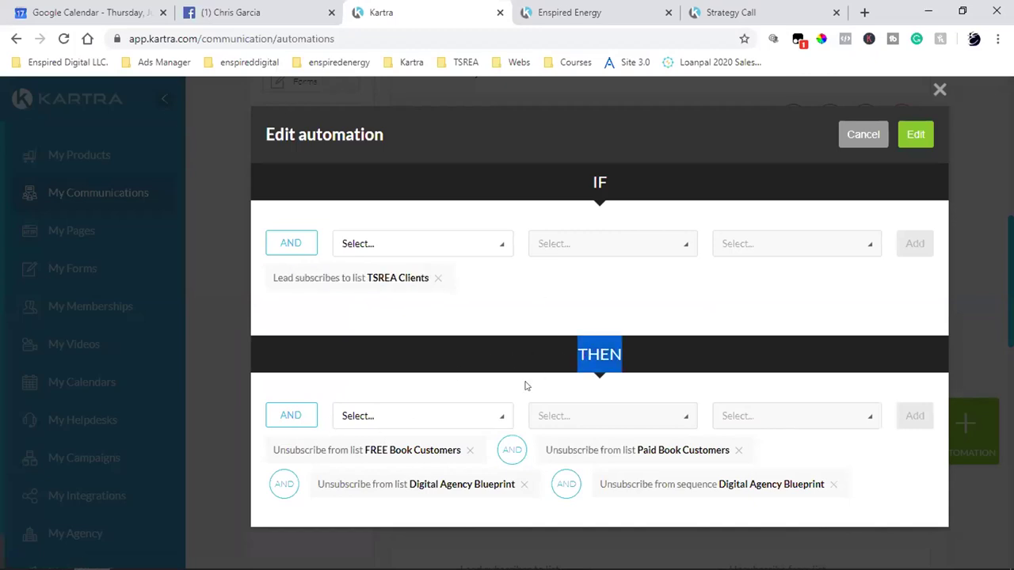
{"action": "left_click", "coordinate": [385, 421]}
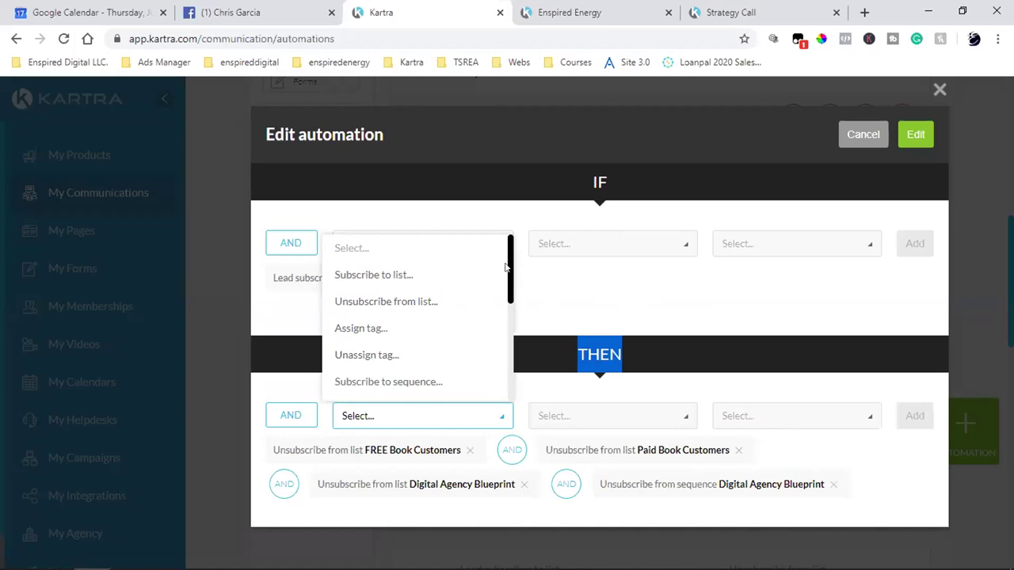
{"action": "left_click", "coordinate": [506, 277]}
{"action": "left_click", "coordinate": [511, 267]}
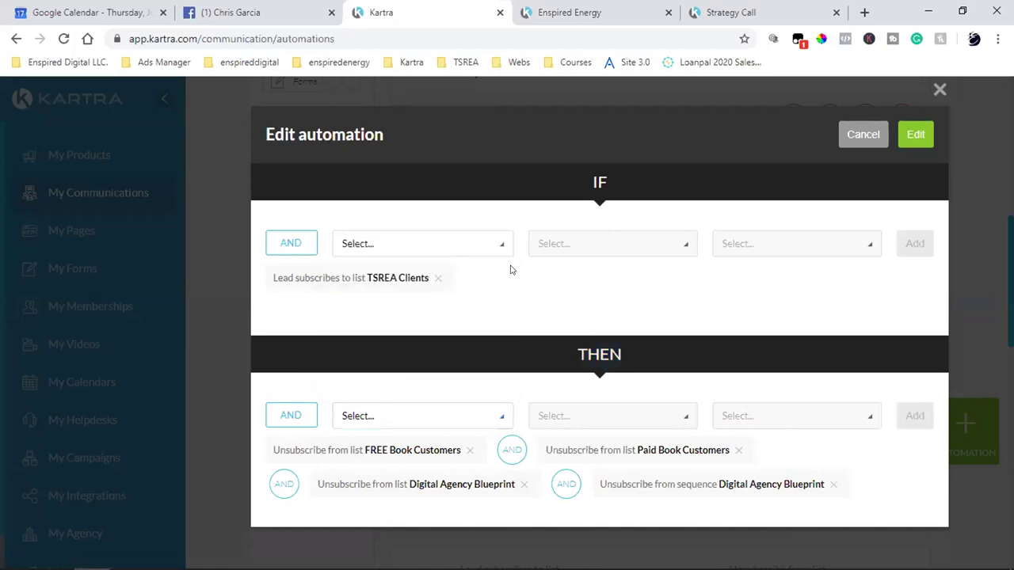
{"action": "left_click", "coordinate": [446, 250]}
{"action": "left_click", "coordinate": [654, 304]}
{"action": "left_click", "coordinate": [447, 415]}
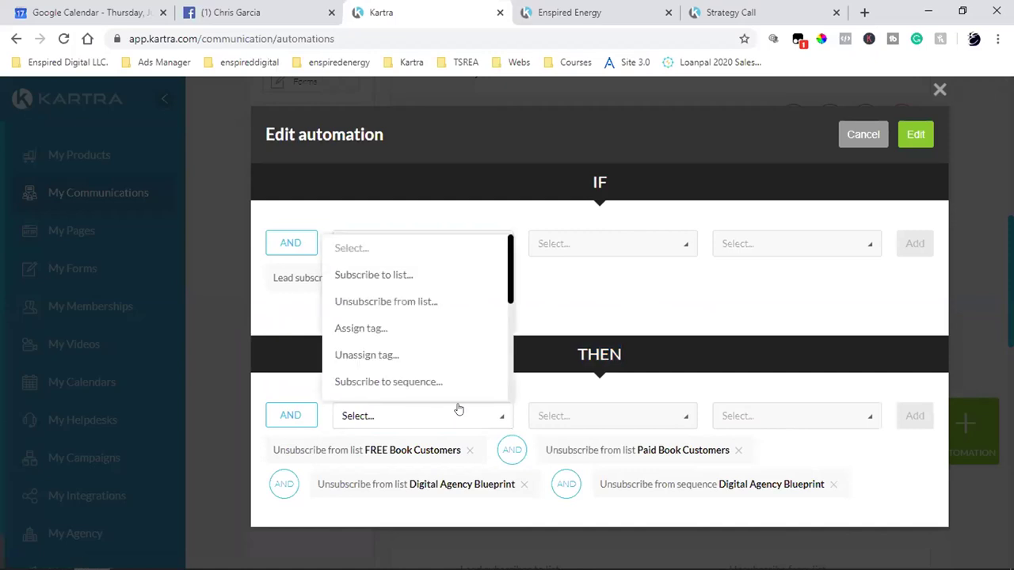
{"action": "scroll", "coordinate": [512, 277], "scroll_direction": "down", "scroll_amount": 2}
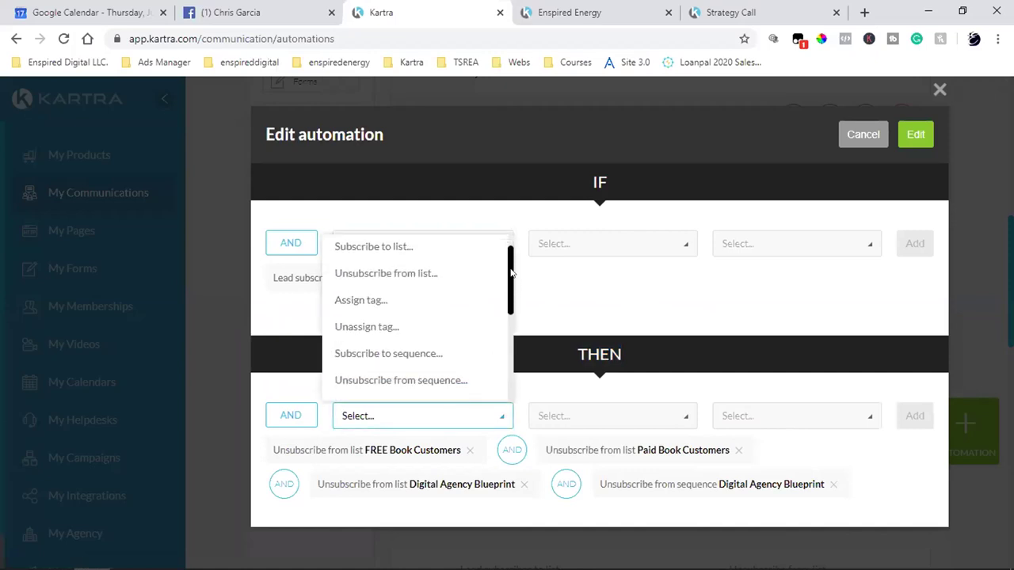
{"action": "left_click_drag", "start_coordinate": [511, 279], "coordinate": [507, 304]}
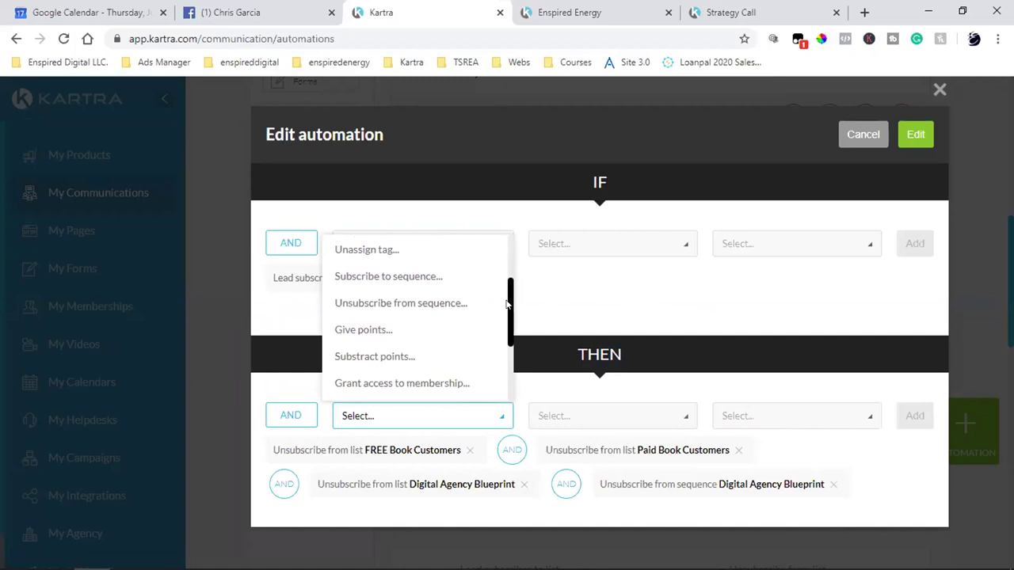
{"action": "left_click_drag", "start_coordinate": [507, 304], "coordinate": [505, 313]}
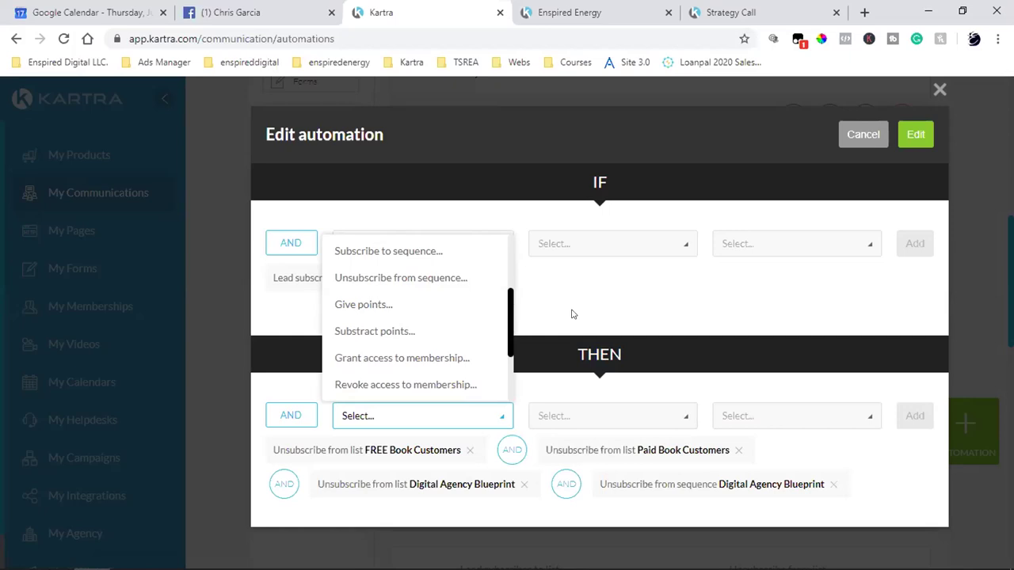
{"action": "left_click", "coordinate": [573, 314]}
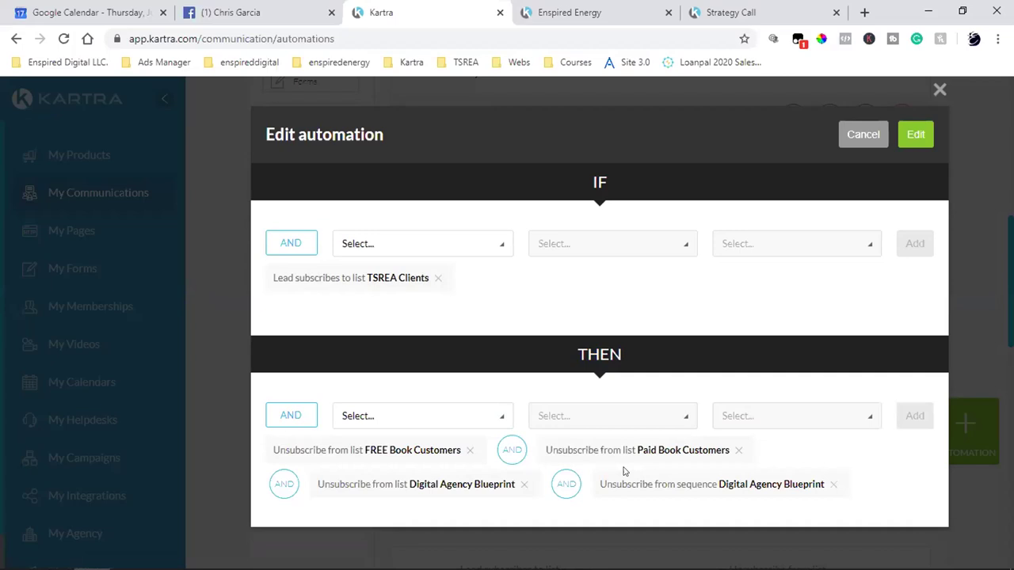
{"action": "left_click", "coordinate": [863, 135]}
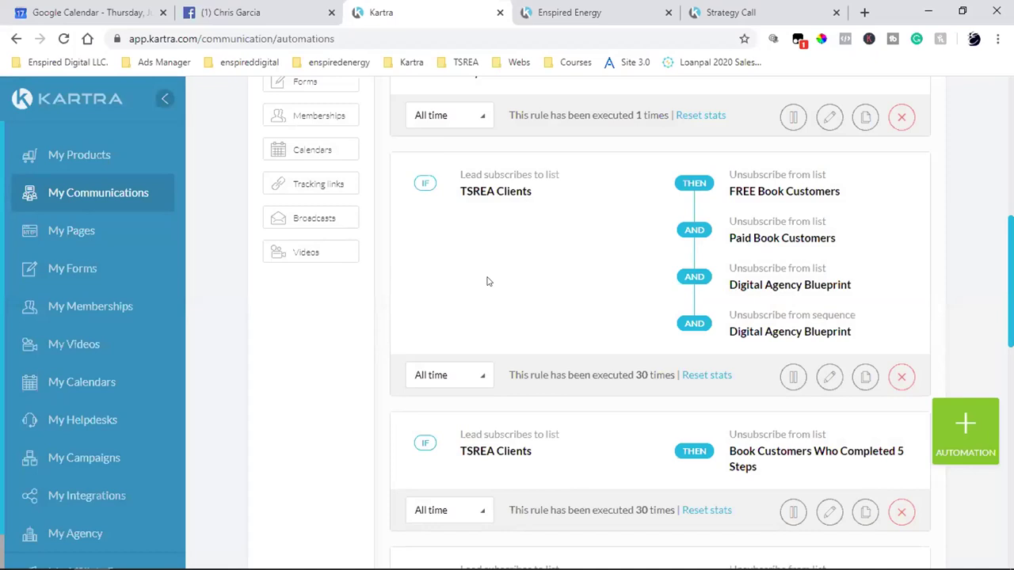
- Visit the Lists page, then return to the Automations overview showing all 17 rules
{"action": "left_click", "coordinate": [87, 194]}
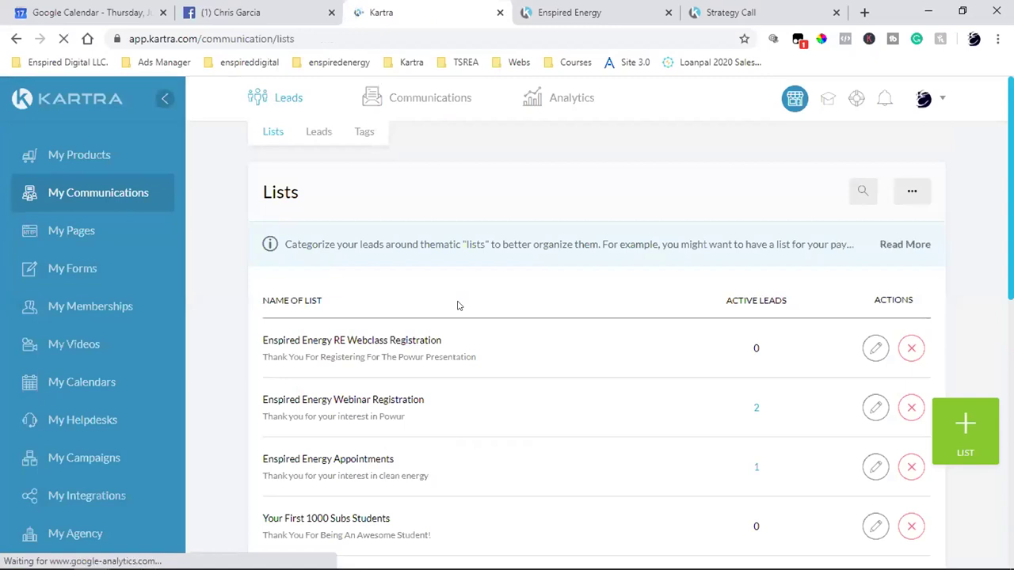
{"action": "scroll", "coordinate": [457, 306], "scroll_direction": "down", "scroll_amount": 1}
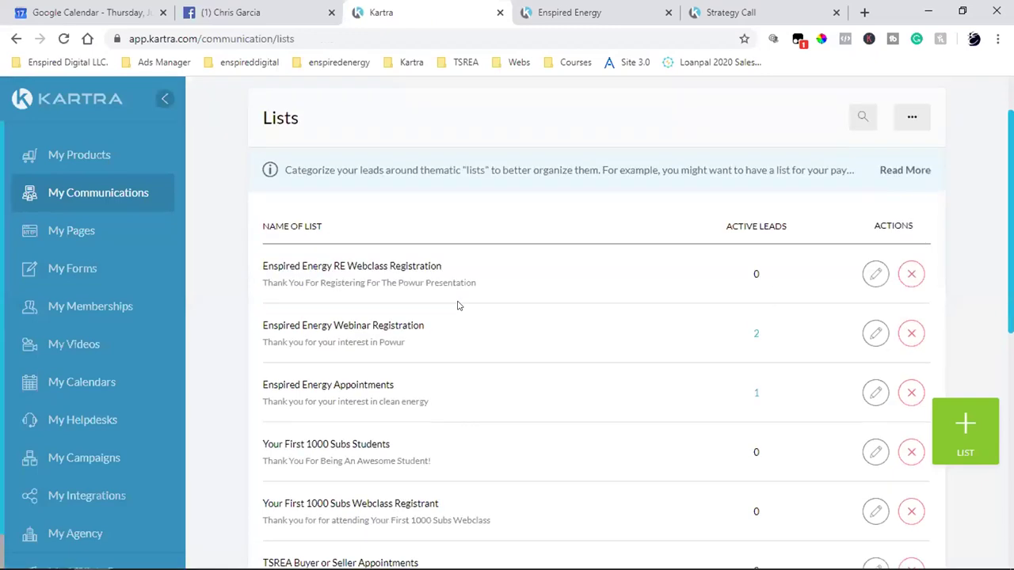
{"action": "scroll", "coordinate": [458, 306], "scroll_direction": "up", "scroll_amount": 1}
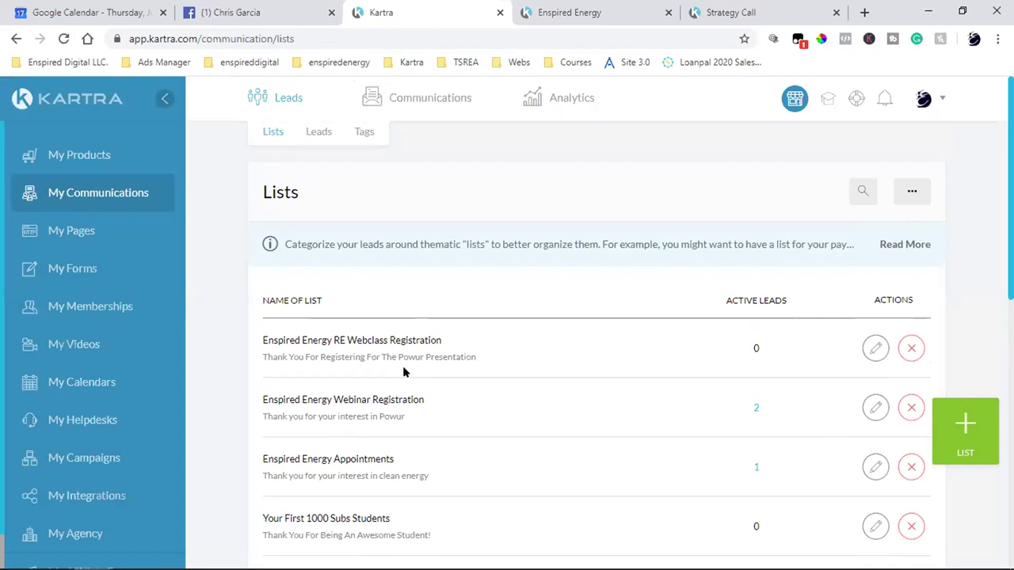
{"action": "mouse_move", "coordinate": [408, 96]}
{"action": "left_click", "coordinate": [497, 130]}
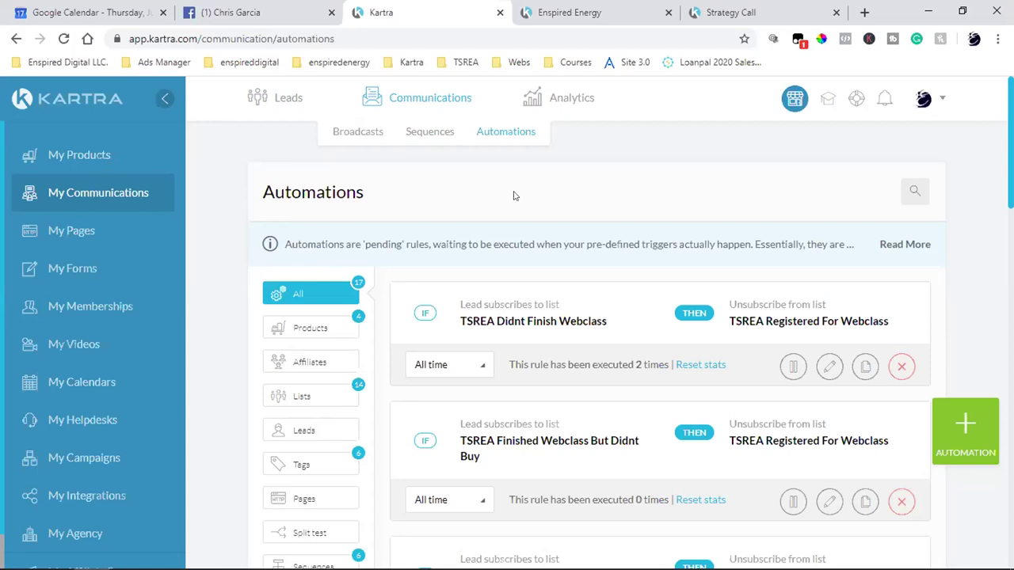
- Open the Enspired Energy RE Webclass 4 Days Left sequence in the builder from Sequences
{"action": "left_click", "coordinate": [414, 133]}
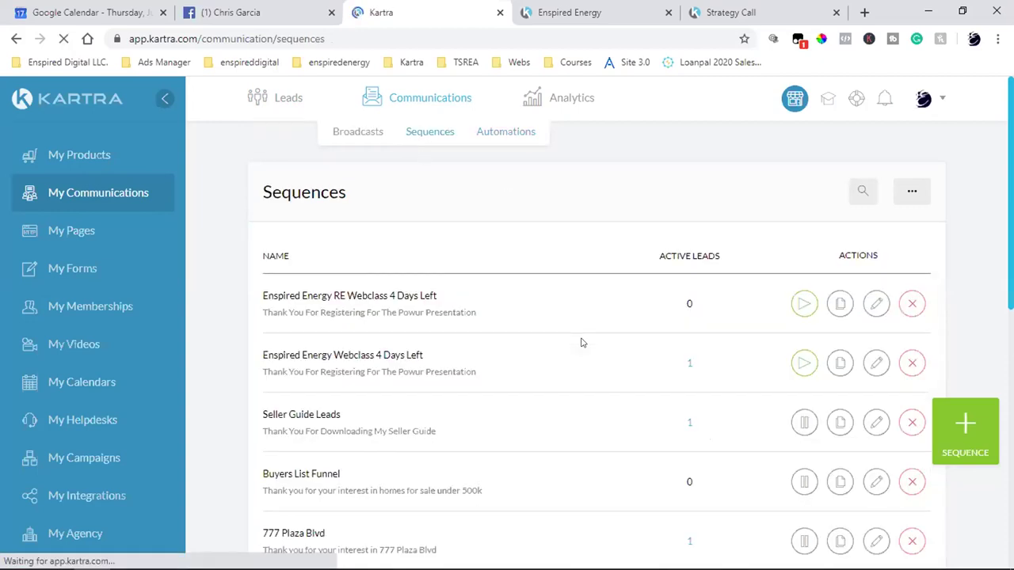
{"action": "left_click", "coordinate": [876, 306]}
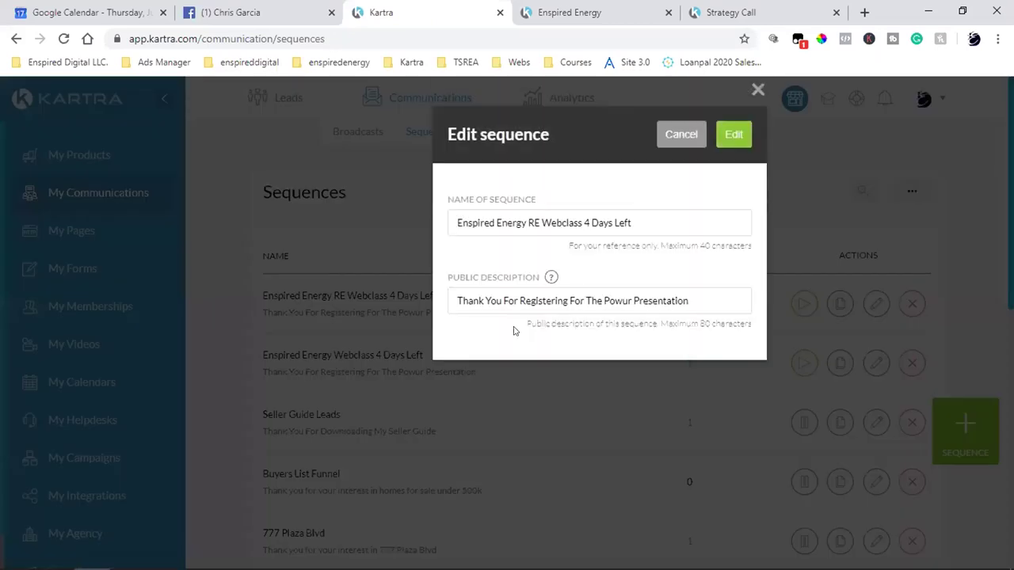
{"action": "left_click", "coordinate": [724, 133]}
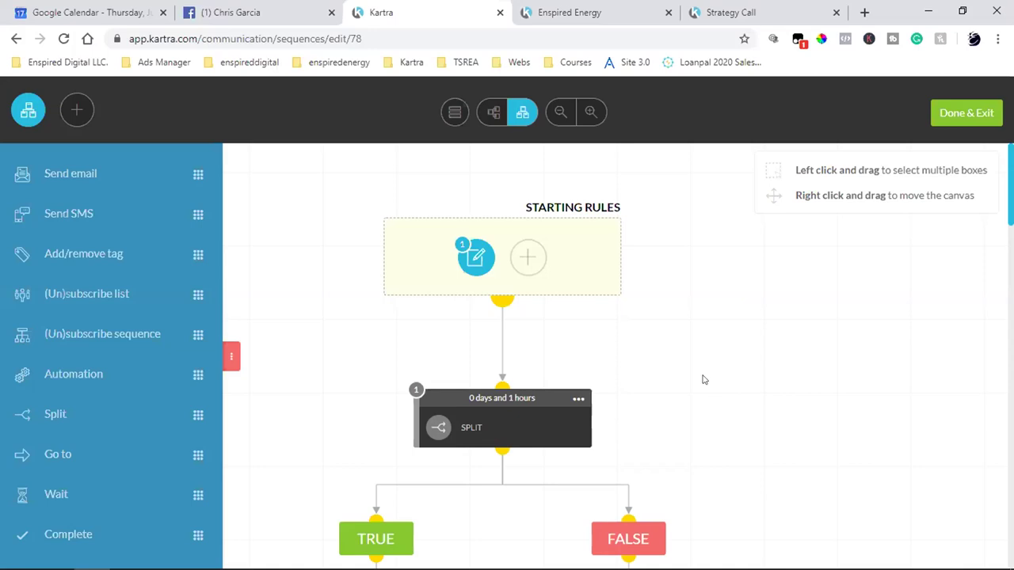
- Leave the sequence builder and open the Kartra Weekly Q&A registration page from bookmarks
{"action": "left_click", "coordinate": [956, 123]}
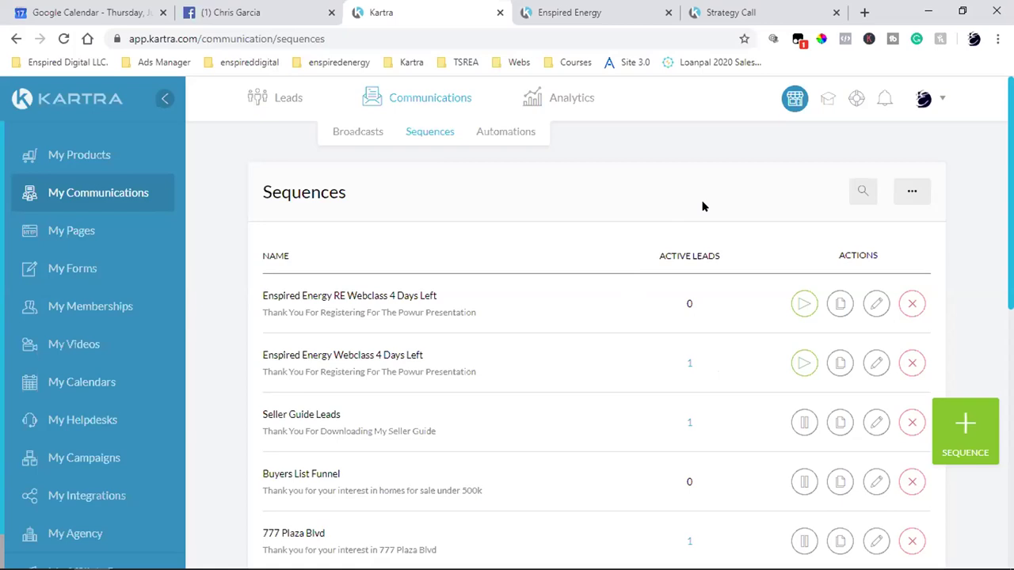
{"action": "left_click", "coordinate": [717, 12]}
{"action": "left_click", "coordinate": [249, 62]}
{"action": "mouse_move", "coordinate": [489, 69]}
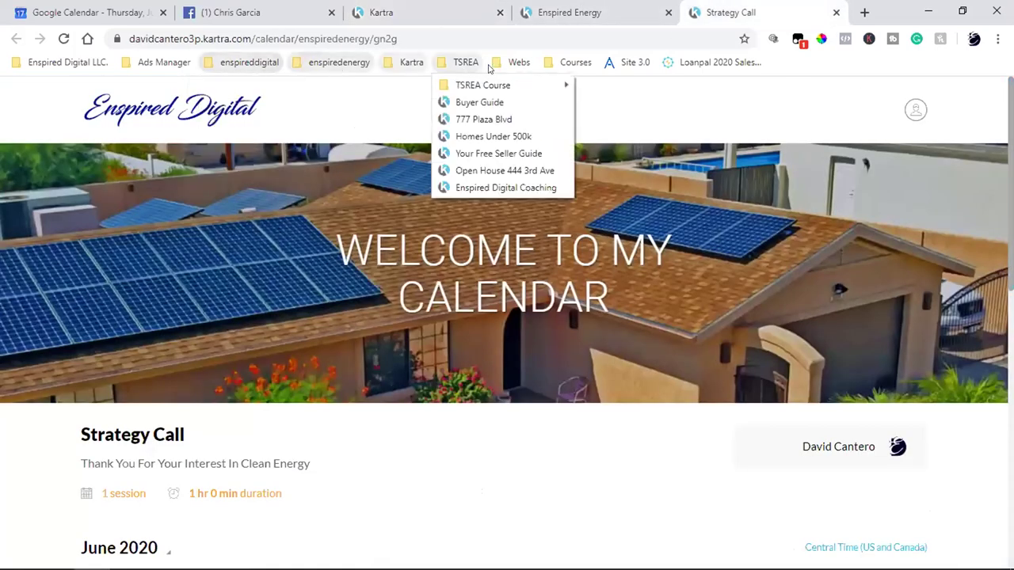
{"action": "mouse_move", "coordinate": [411, 62]}
{"action": "left_click", "coordinate": [411, 101]}
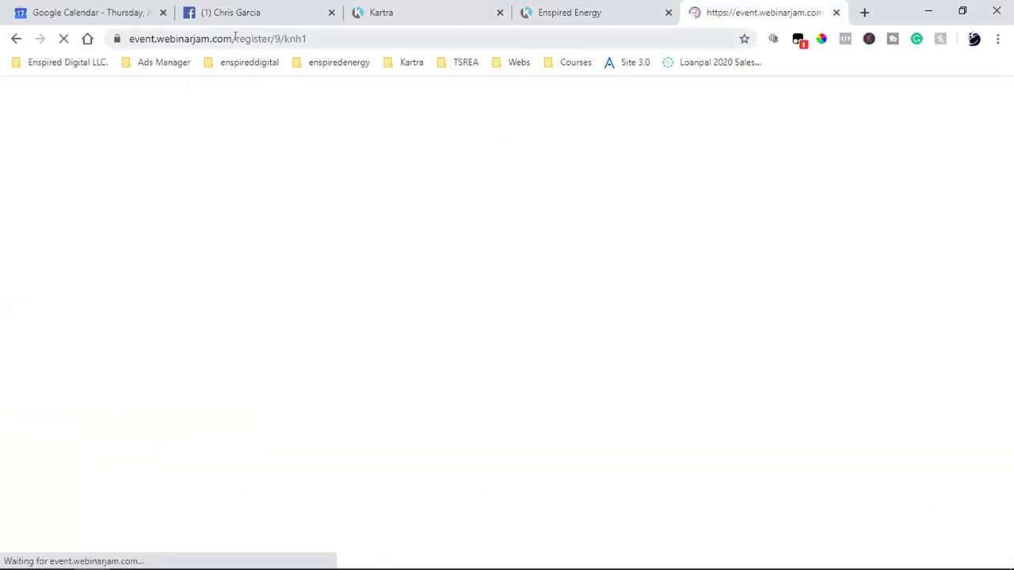
- Copy the registration page's URL and switch to the Facebook chat
{"action": "left_click", "coordinate": [238, 39]}
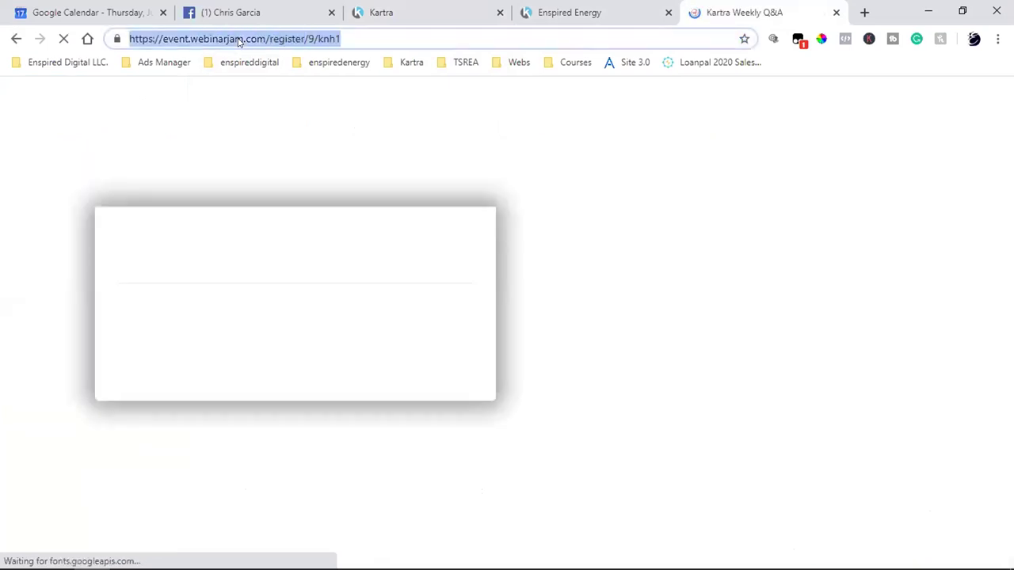
{"action": "right_click", "coordinate": [240, 42]}
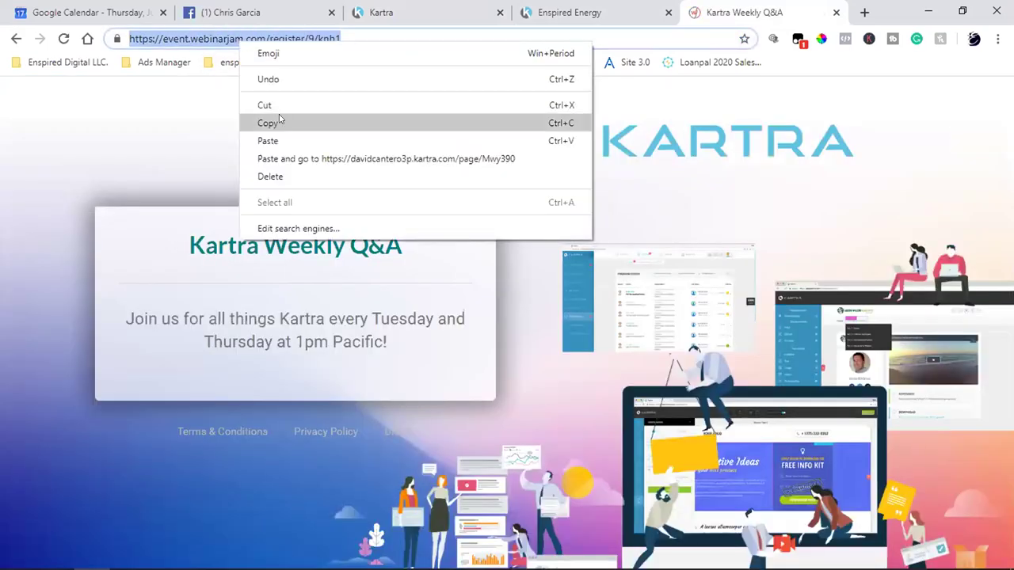
{"action": "left_click", "coordinate": [279, 123]}
{"action": "left_click", "coordinate": [269, 13]}
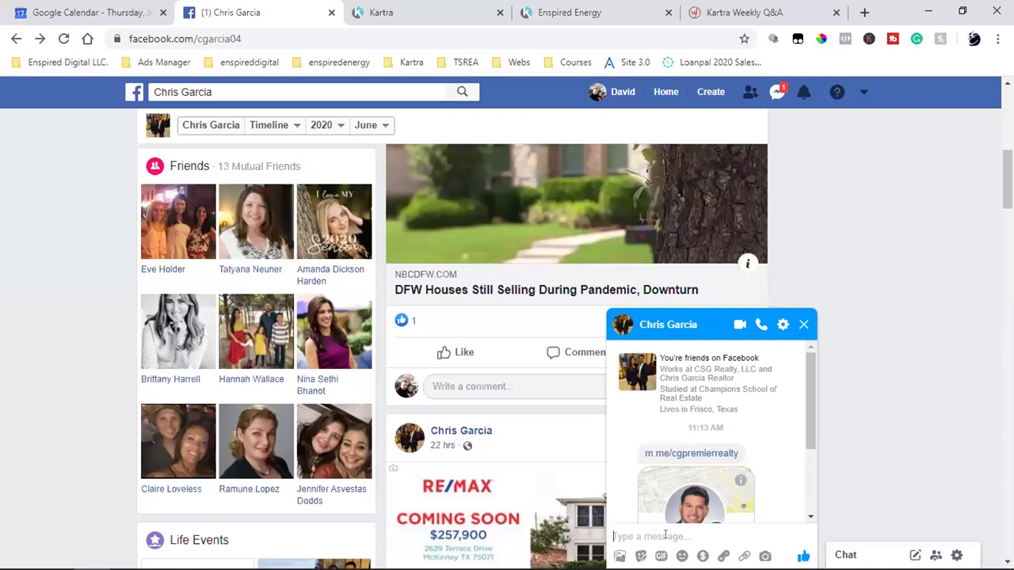
- Send the Weekly Q&A registration link to the Messenger contact, then return to Kartra Sequences
{"action": "key", "text": "ctrl+v"}
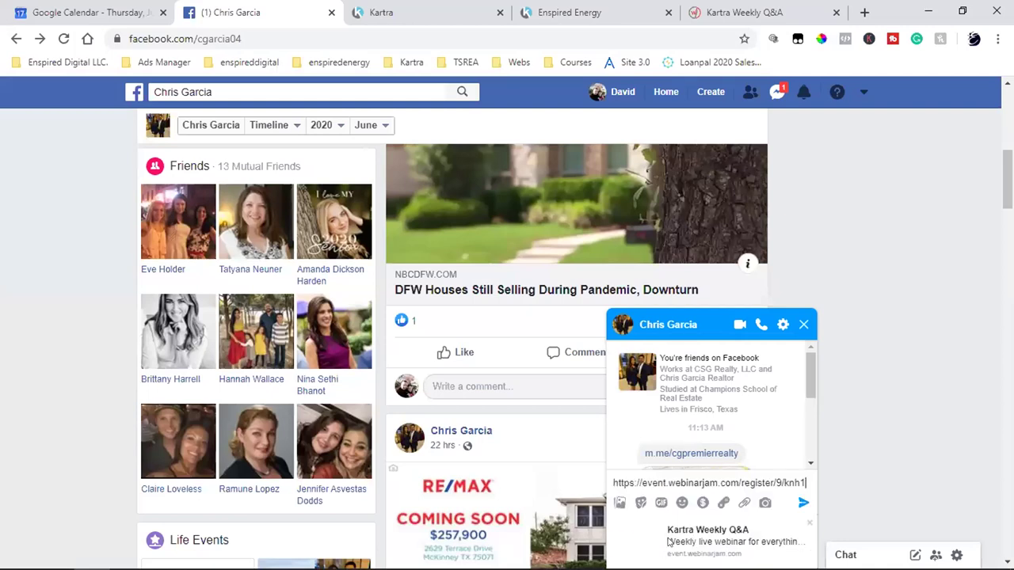
{"action": "key", "text": "Return"}
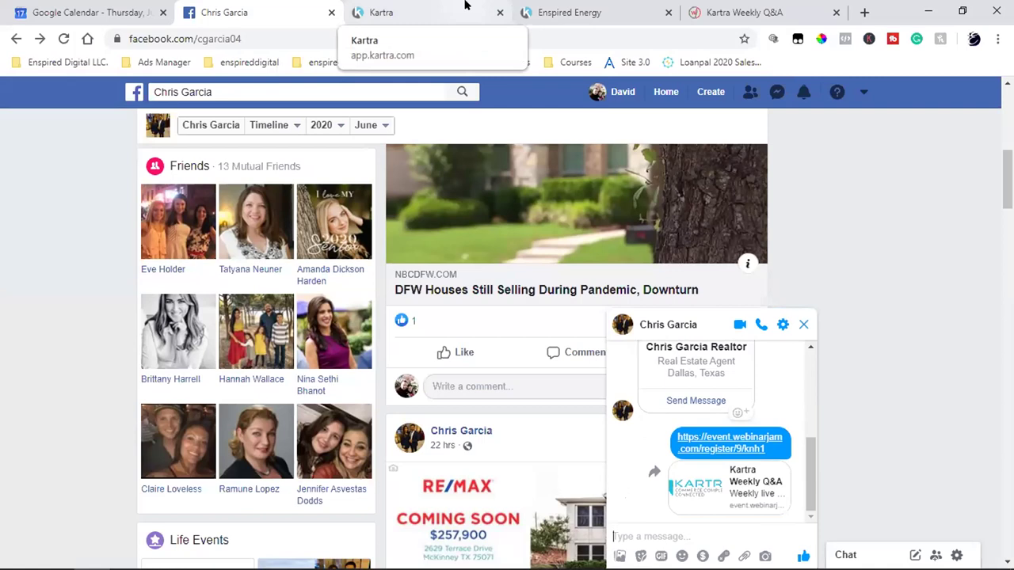
{"action": "left_click", "coordinate": [465, 5]}
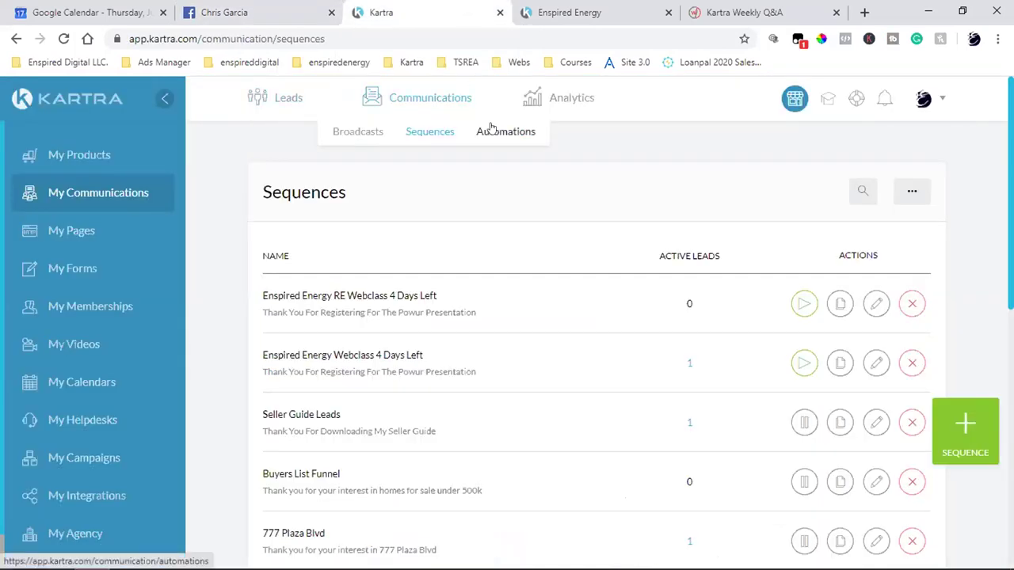